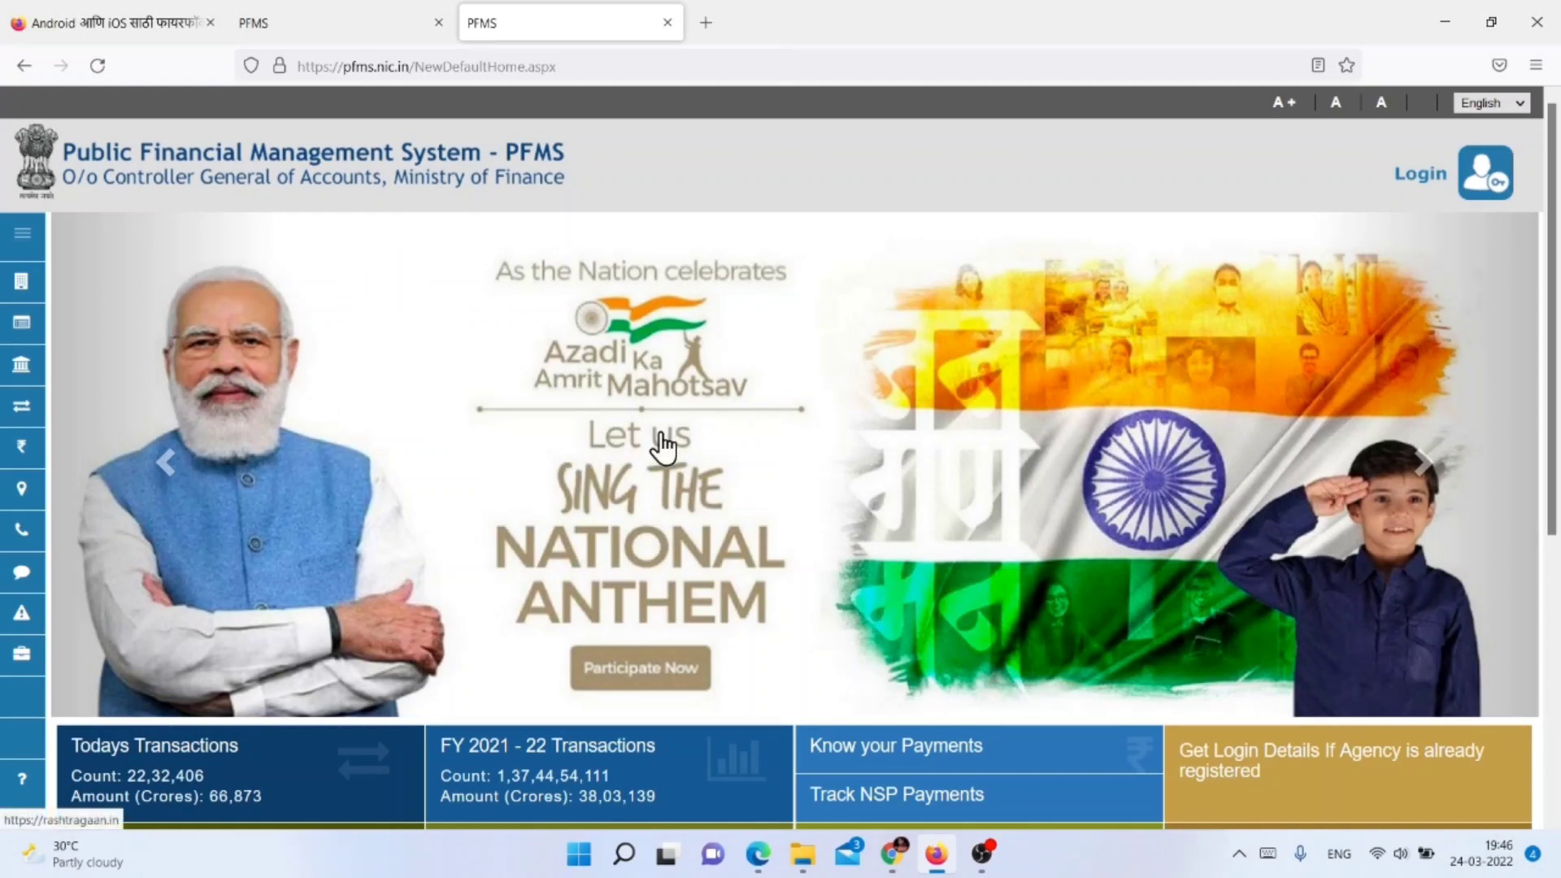
Open the PFMS login page and log in for financial year 2021-2022 with the school's username and account password.
{"action": "left_click", "coordinate": [1409, 193]}
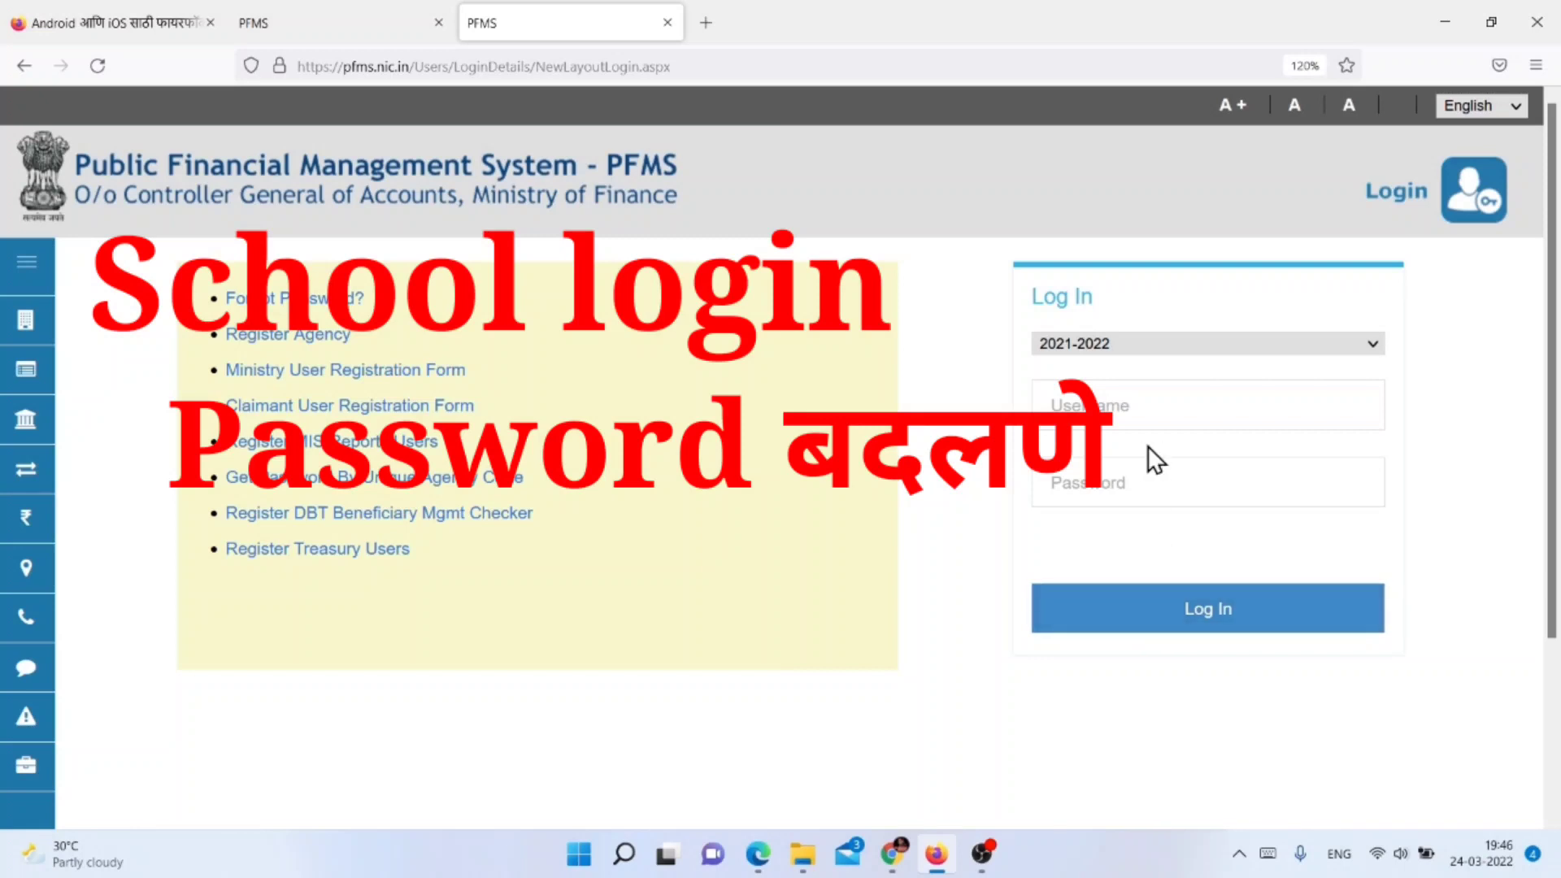
{"action": "left_click", "coordinate": [1130, 399]}
{"action": "left_click", "coordinate": [1125, 498]}
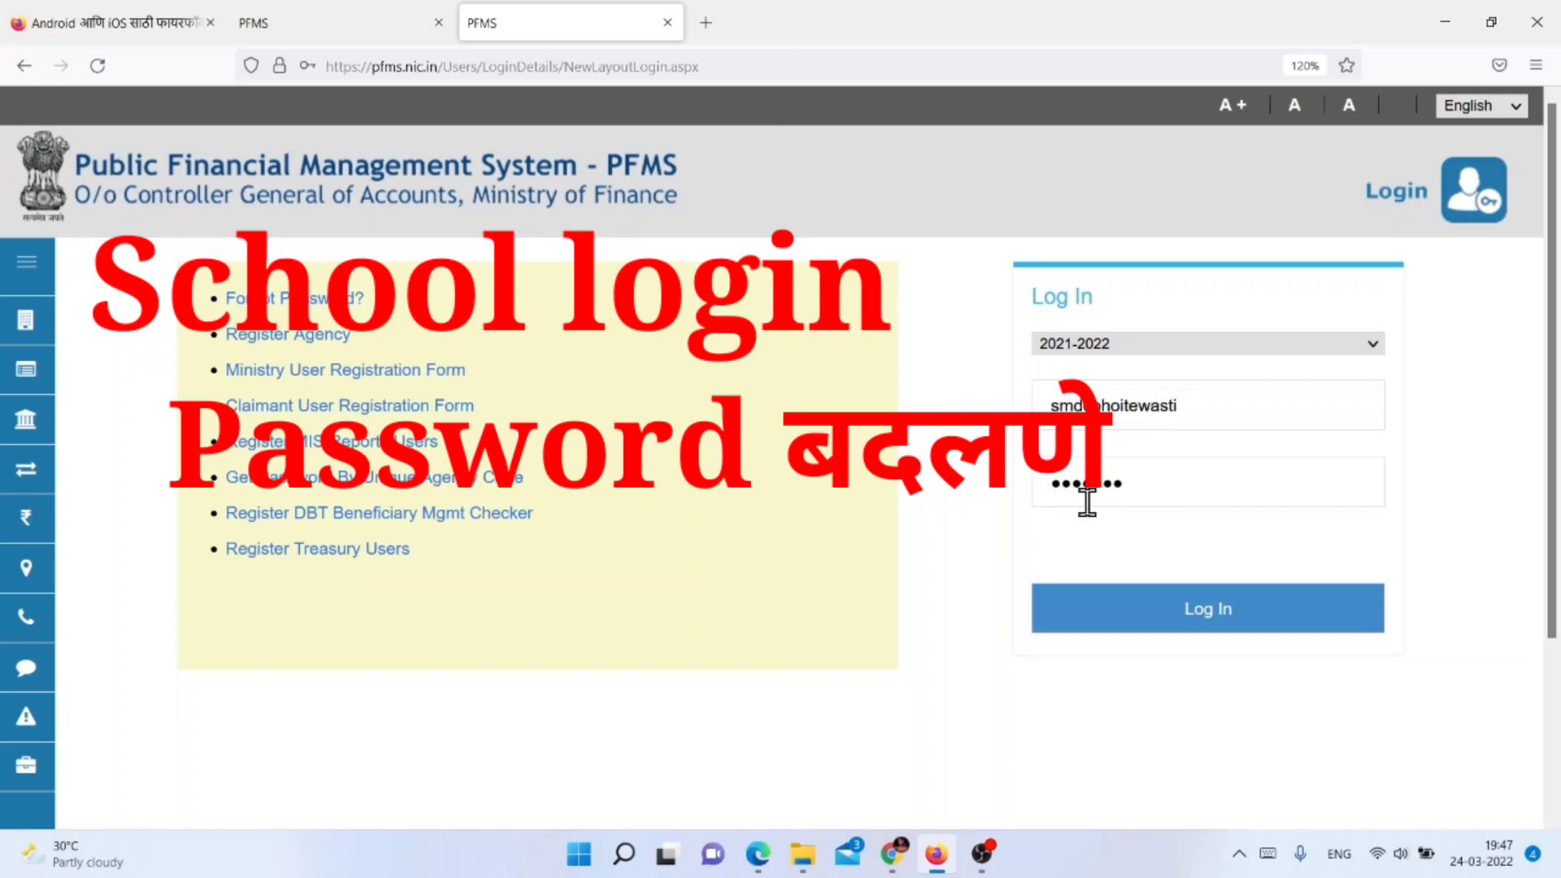
{"action": "left_click", "coordinate": [1217, 619]}
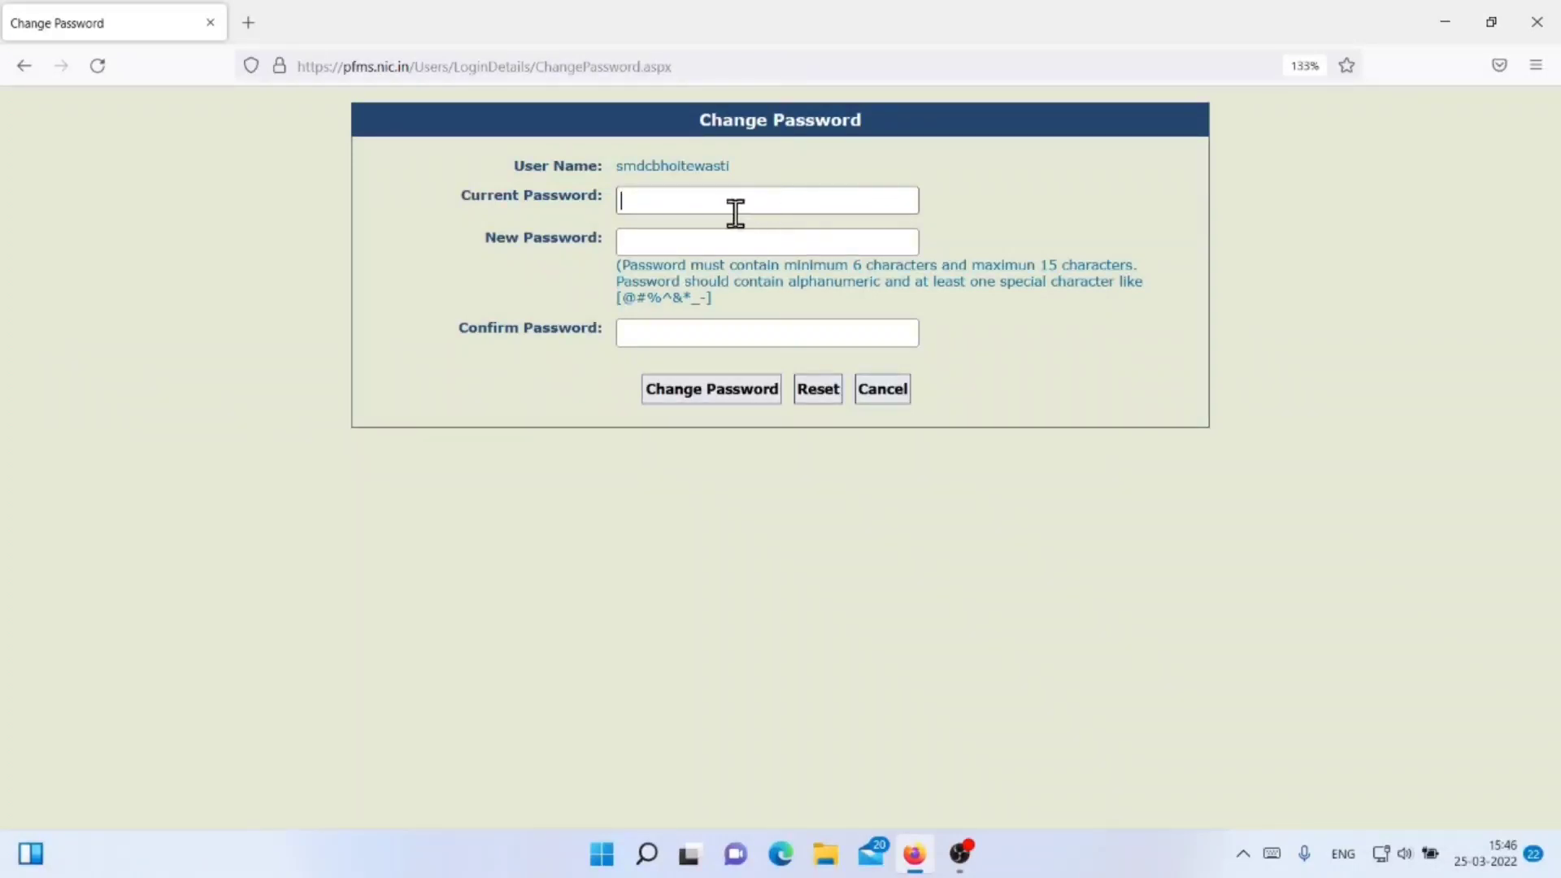
Change the account password by filling in the current password, new password and confirmation, without saving it in the browser.
{"action": "type", "text": "•••••••"}
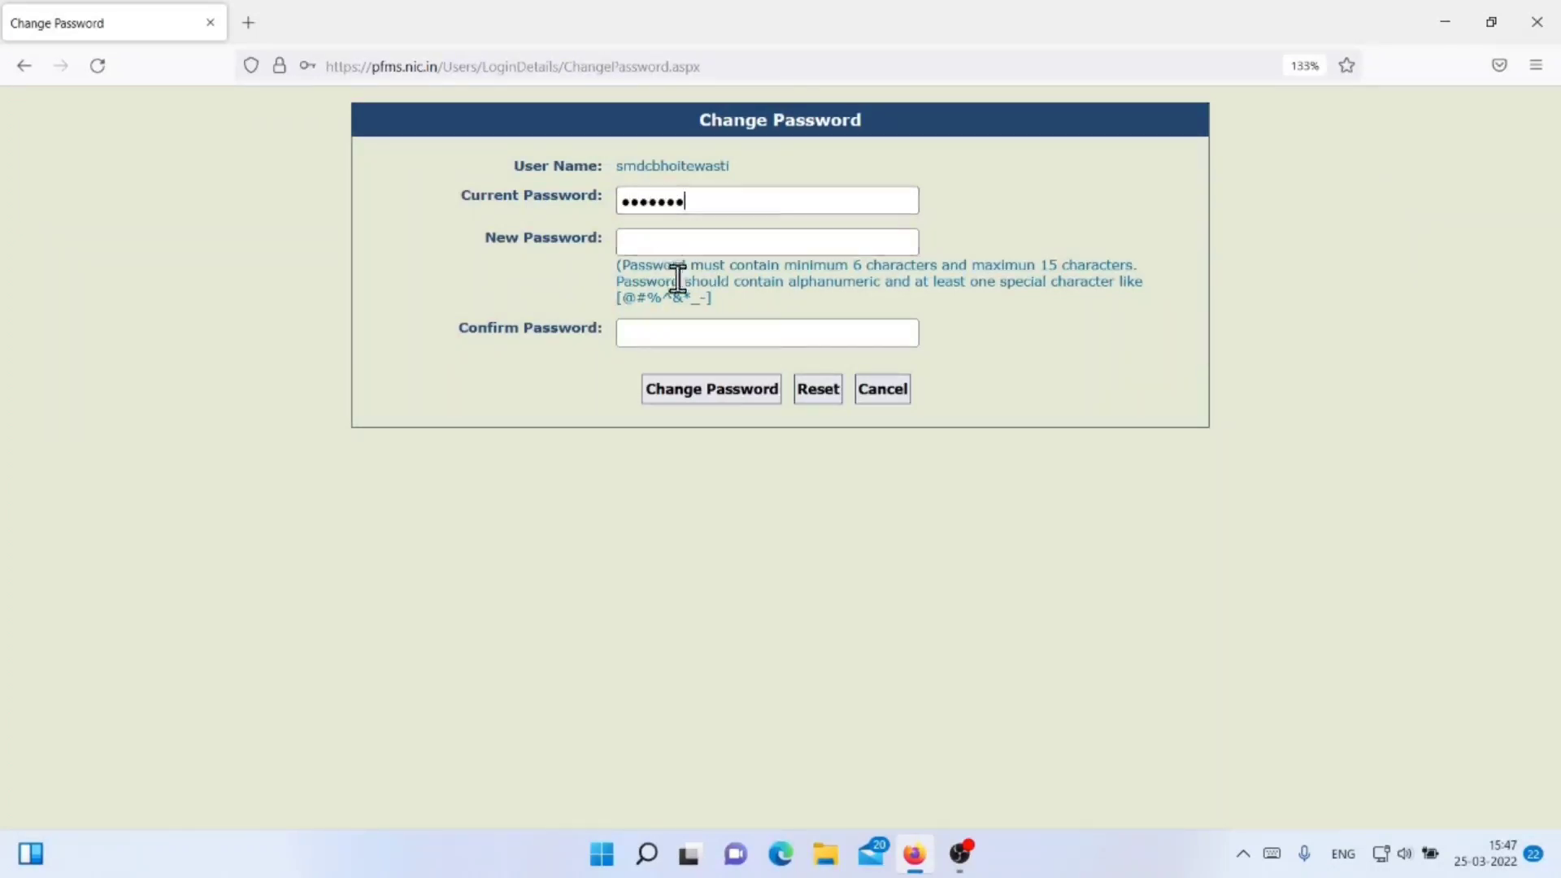
{"action": "left_click", "coordinate": [700, 246]}
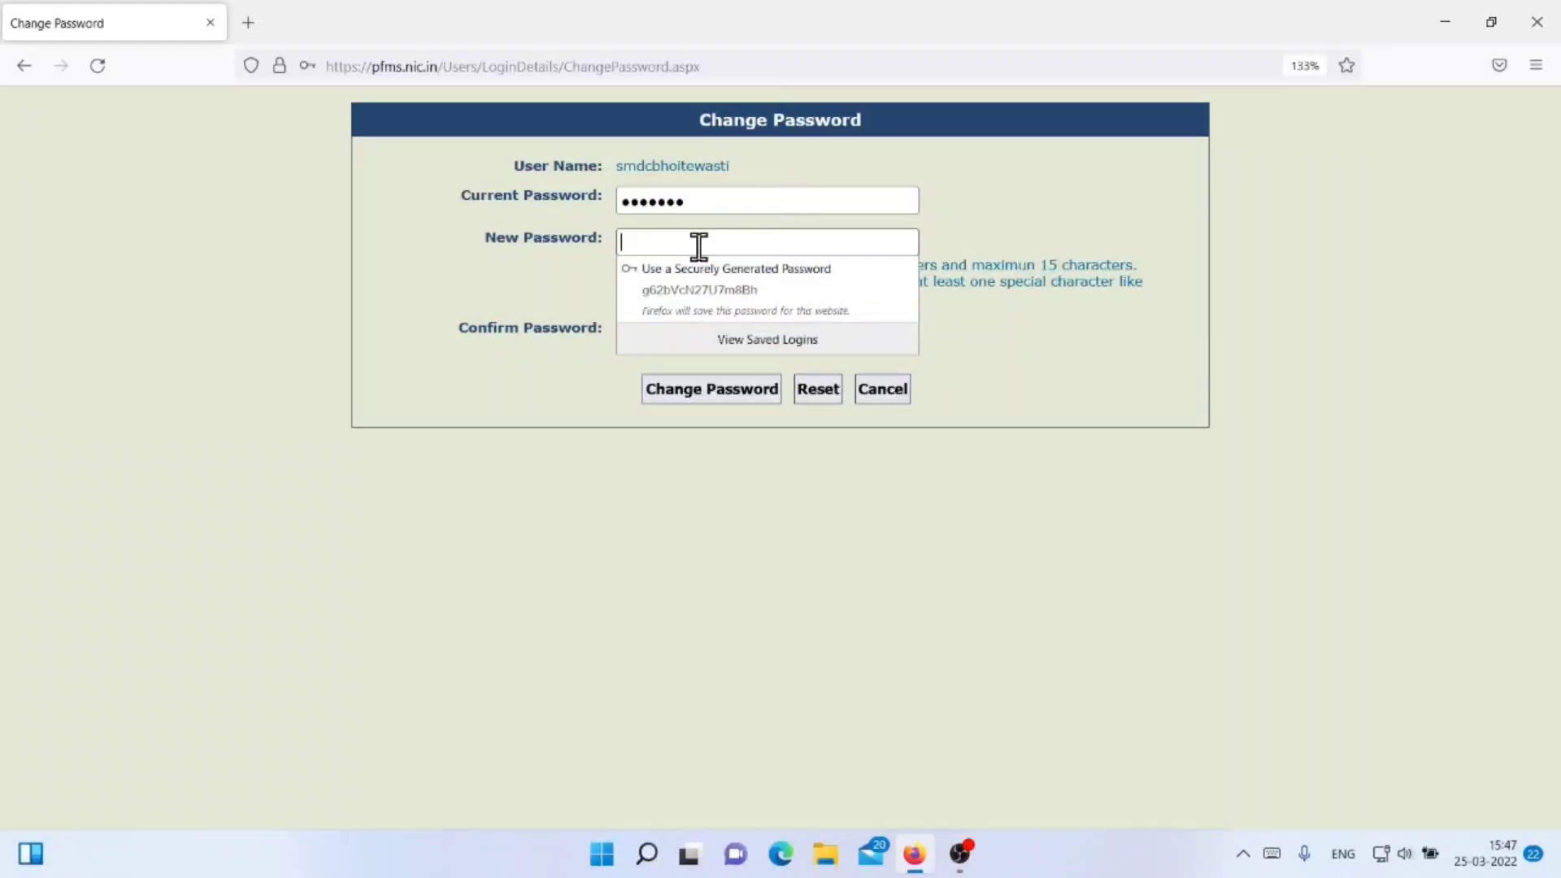
{"action": "type", "text": "••••••"}
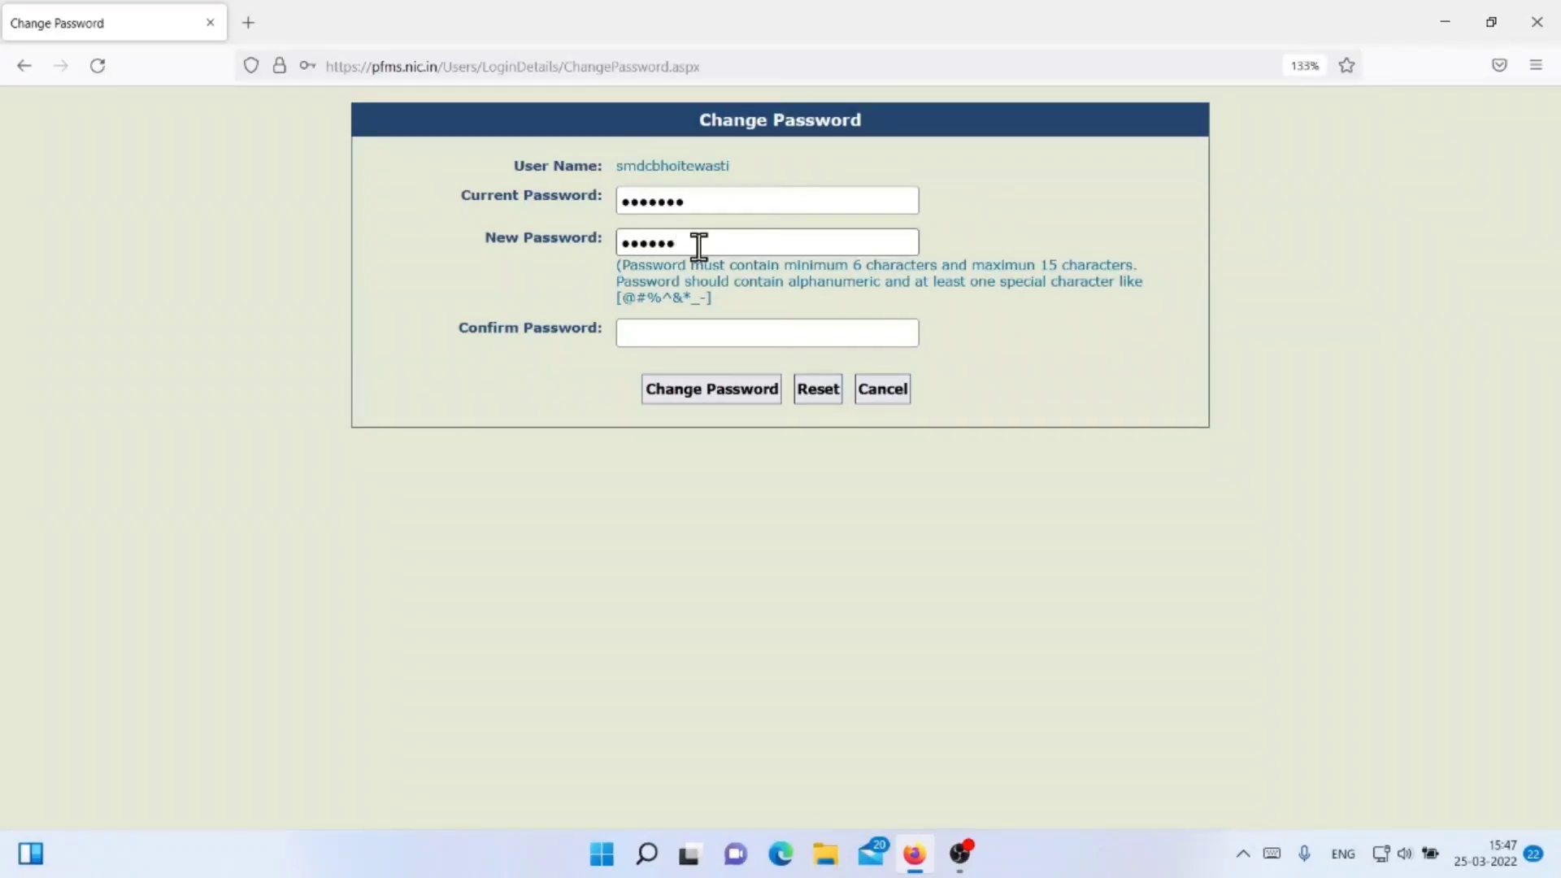
{"action": "type", "text": "•••"}
{"action": "left_click", "coordinate": [693, 334]}
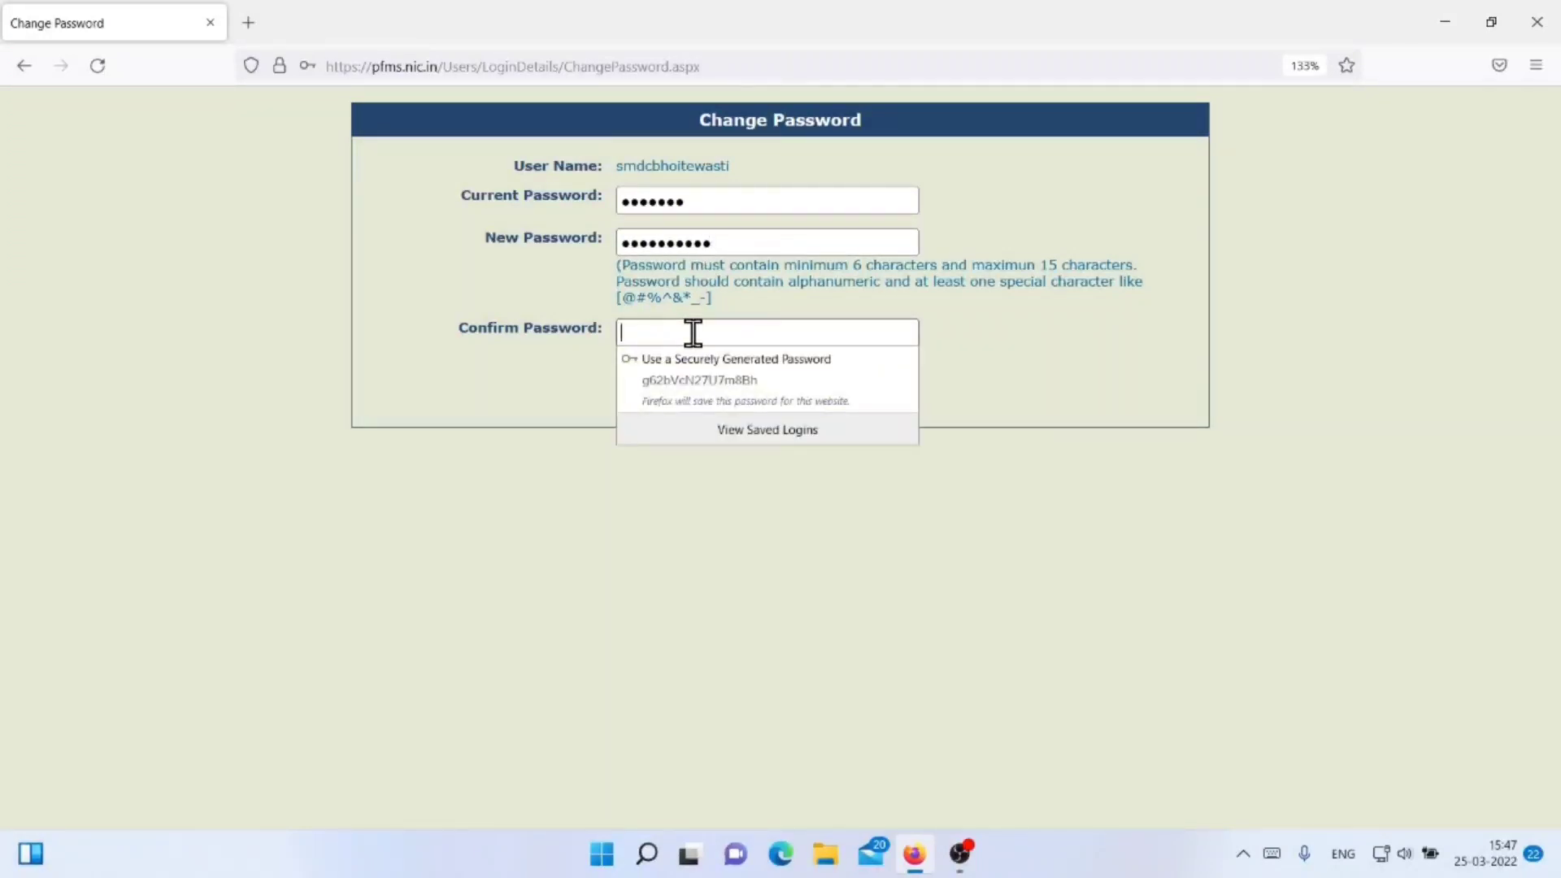
{"action": "type", "text": "•••••"}
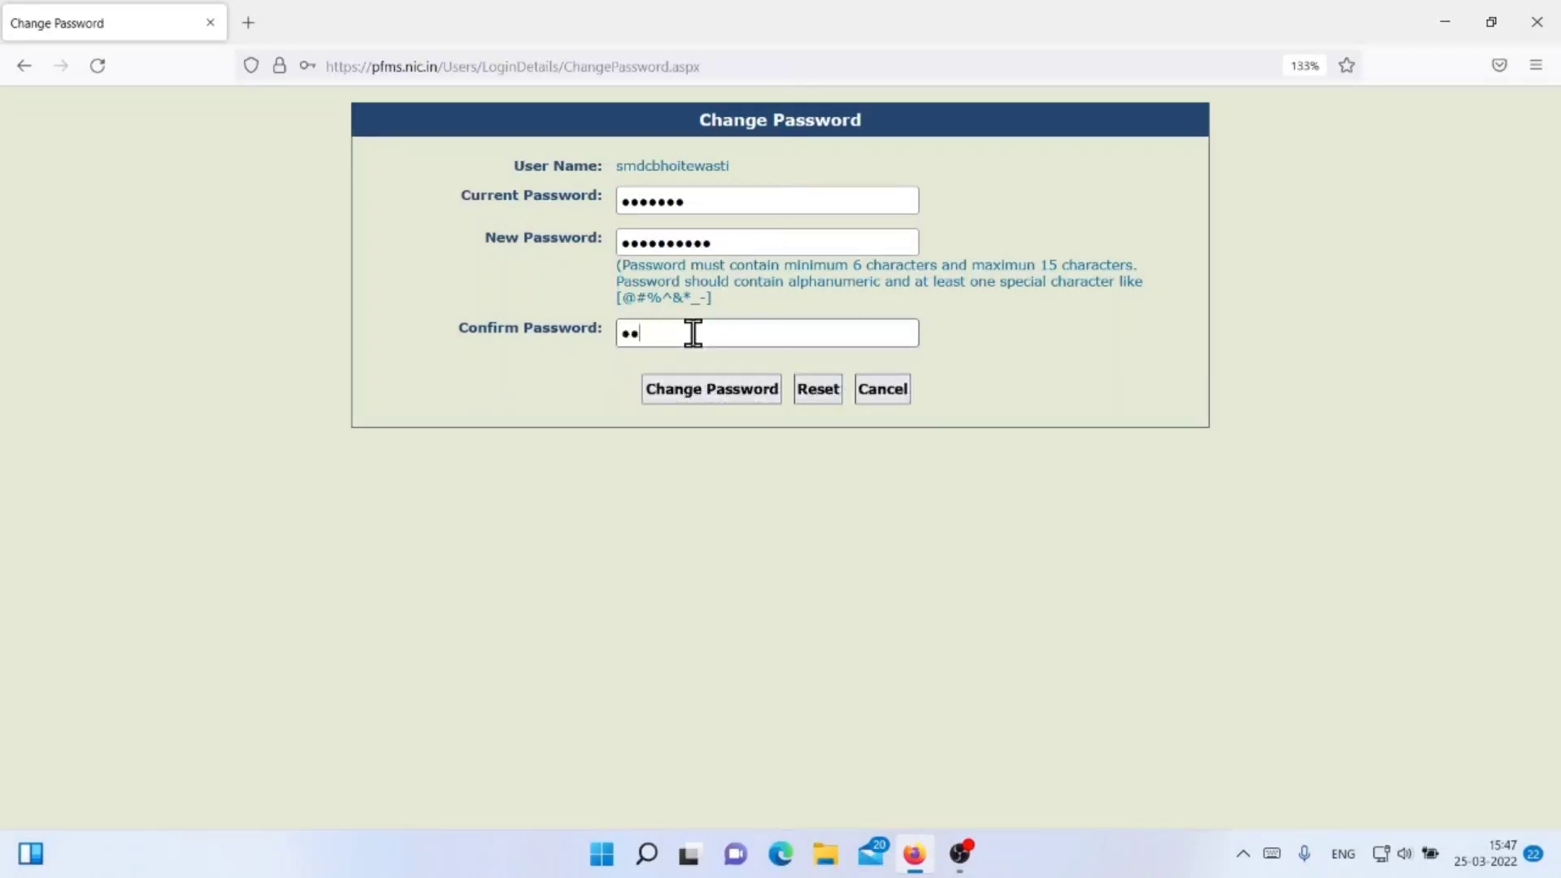
{"action": "type", "text": "••••••"}
{"action": "left_click", "coordinate": [718, 390]}
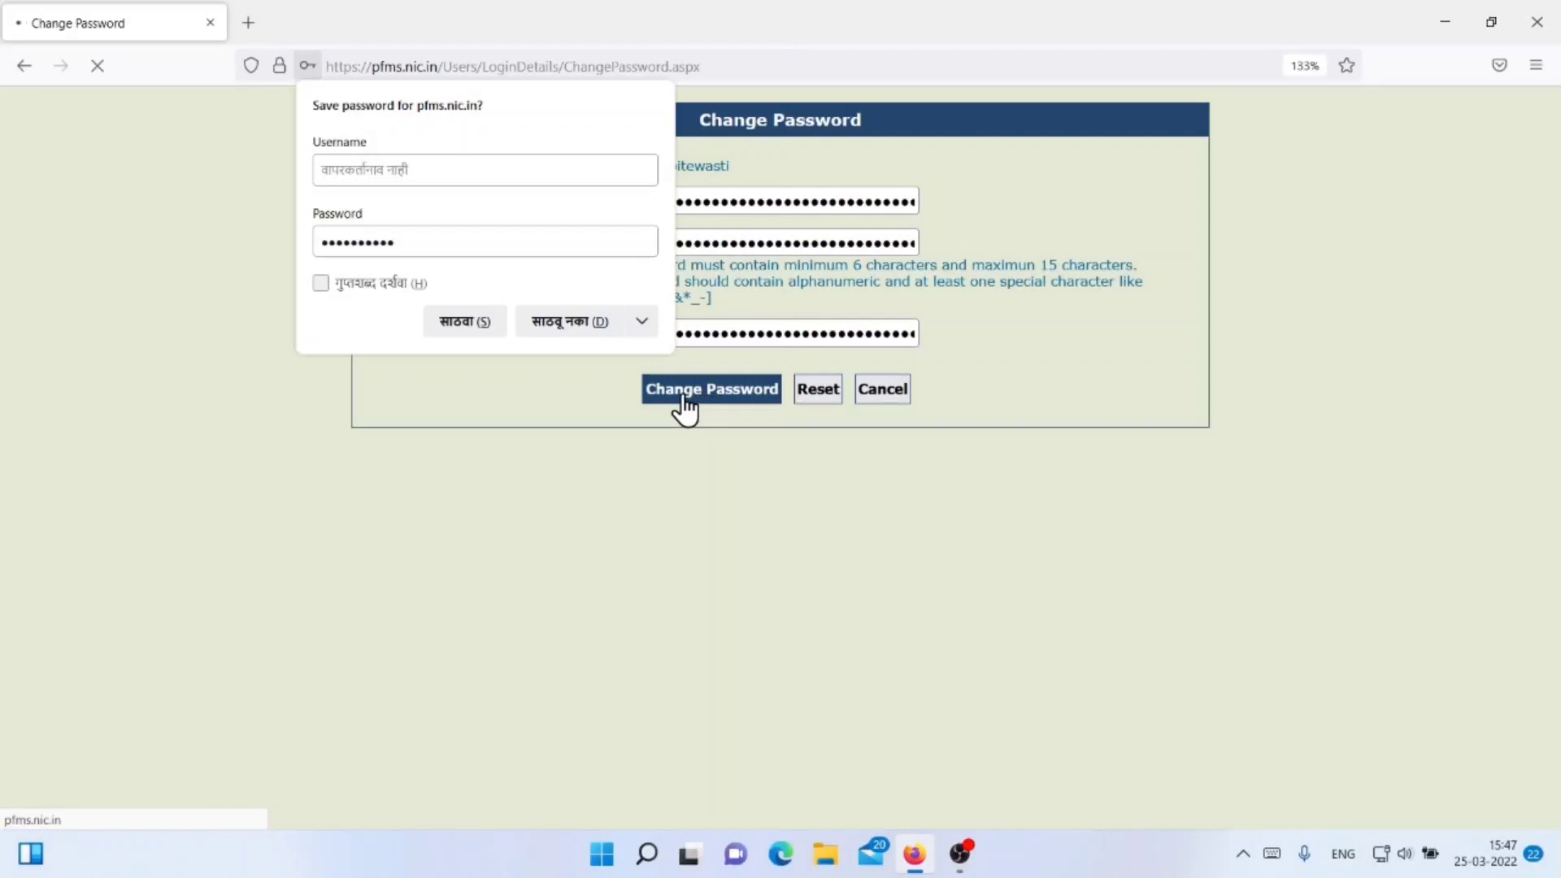
{"action": "left_click", "coordinate": [571, 322]}
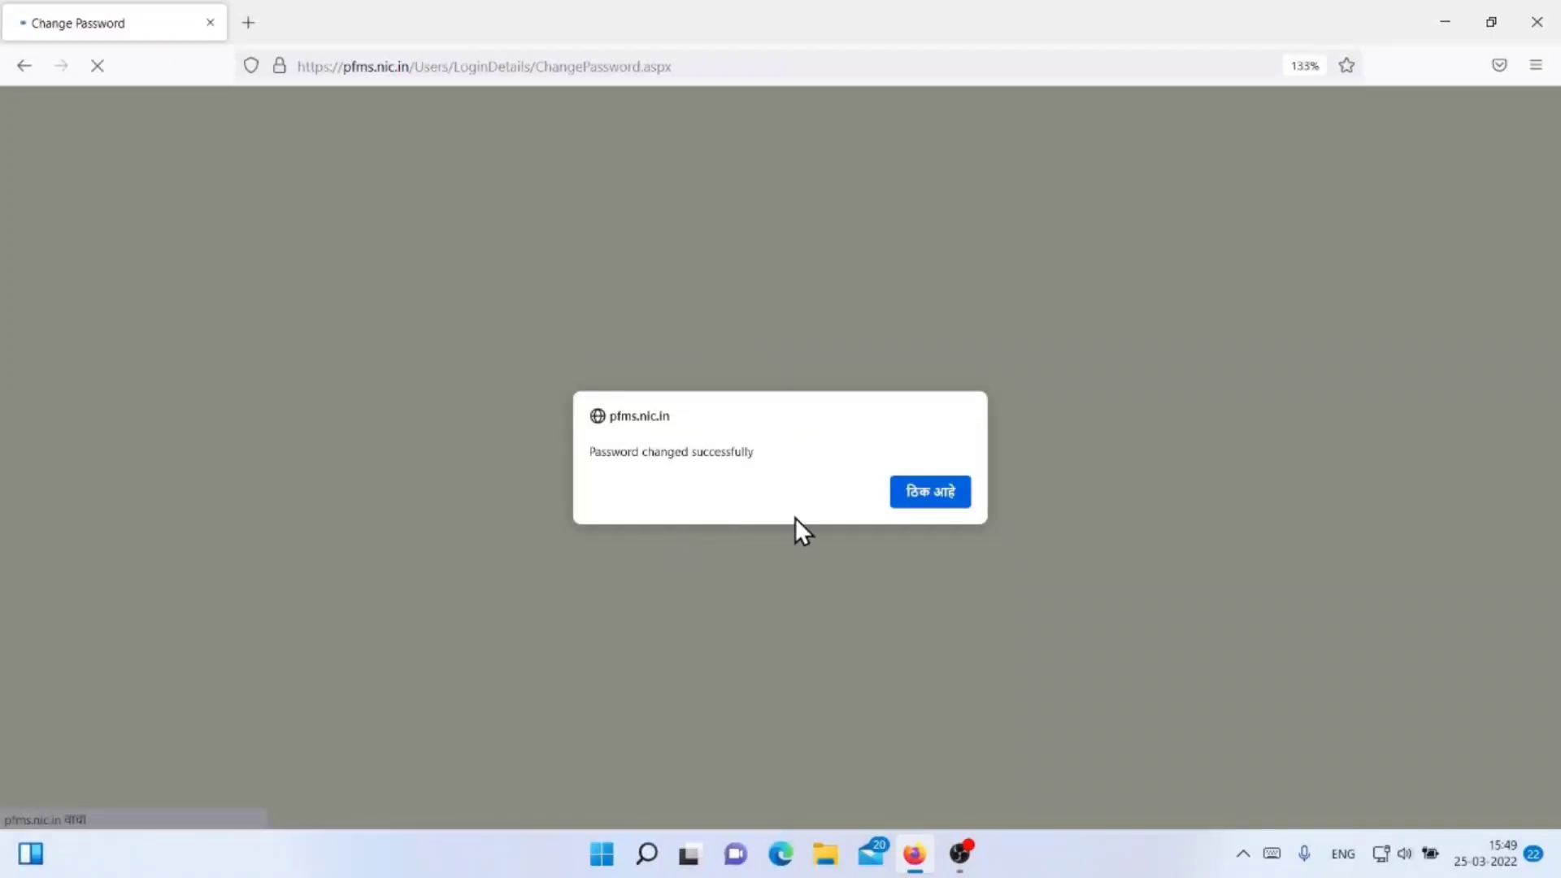
{"action": "left_click", "coordinate": [910, 499]}
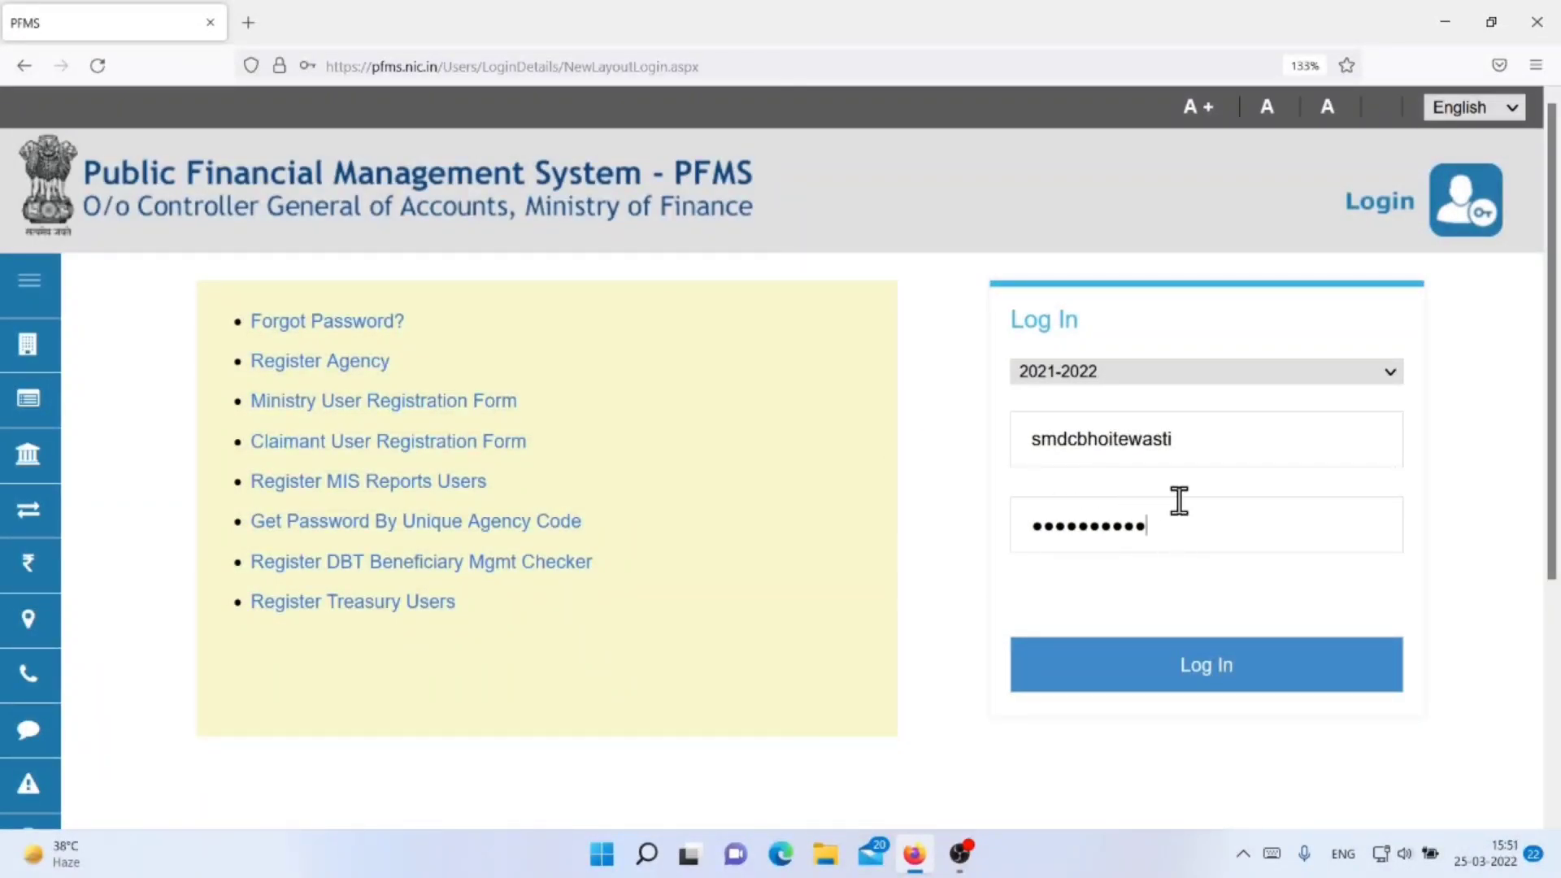
Submit the completed login form for the school account and decline saving the login in the browser.
{"action": "left_click", "coordinate": [1199, 681]}
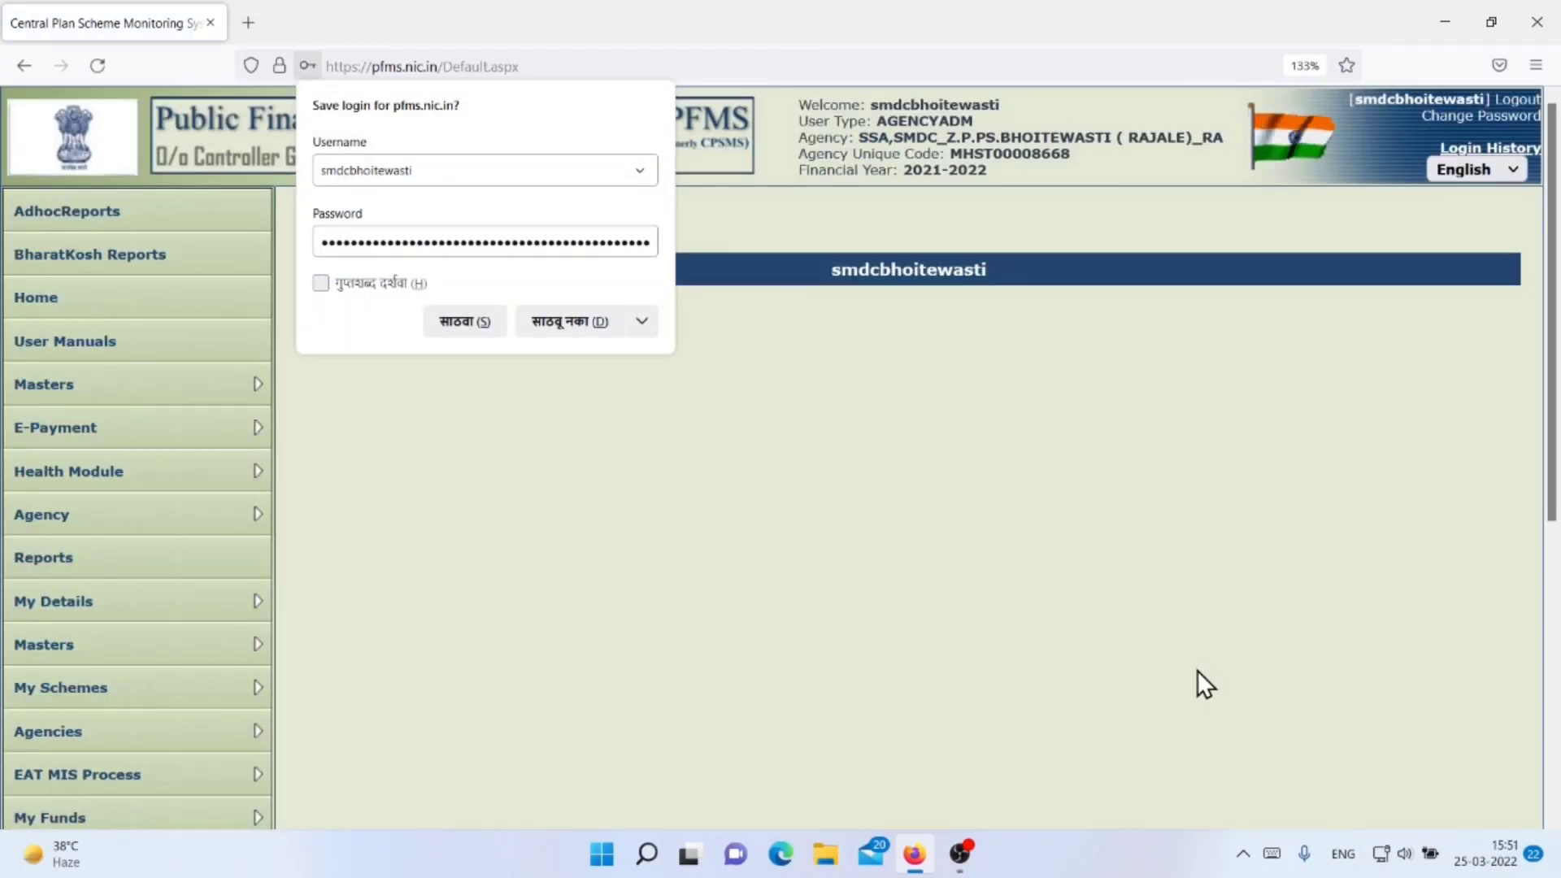
{"action": "left_click", "coordinate": [568, 320]}
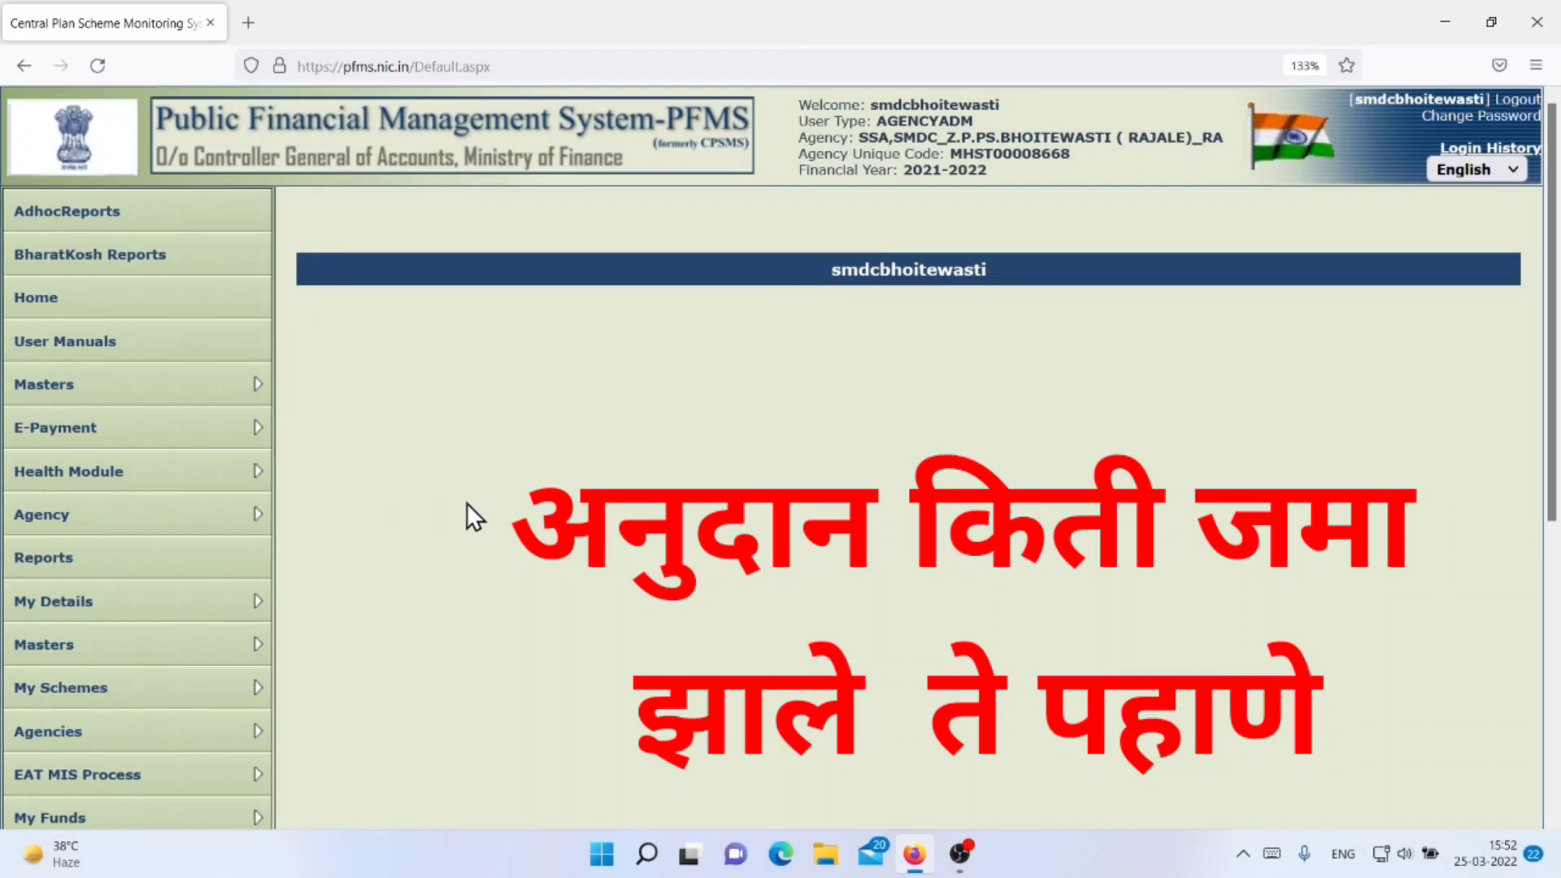
Open the Drawing Limits of Agency page for the school account.
{"action": "mouse_move", "coordinate": [112, 403]}
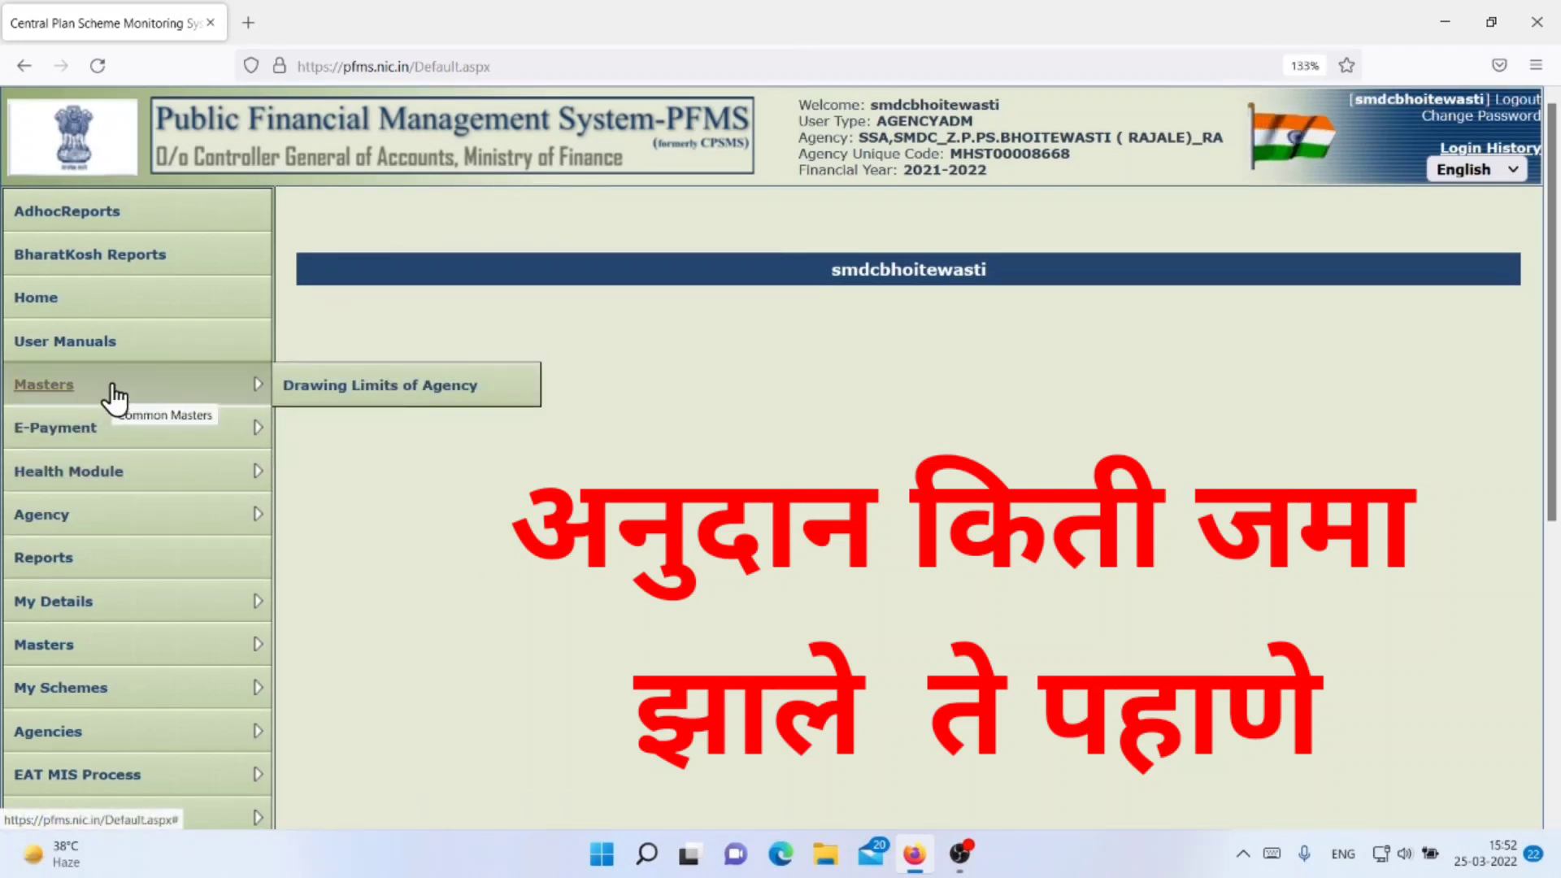
{"action": "key", "text": "ctrl+plus"}
{"action": "key", "text": "ctrl+plus"}
{"action": "mouse_move", "coordinate": [110, 587]}
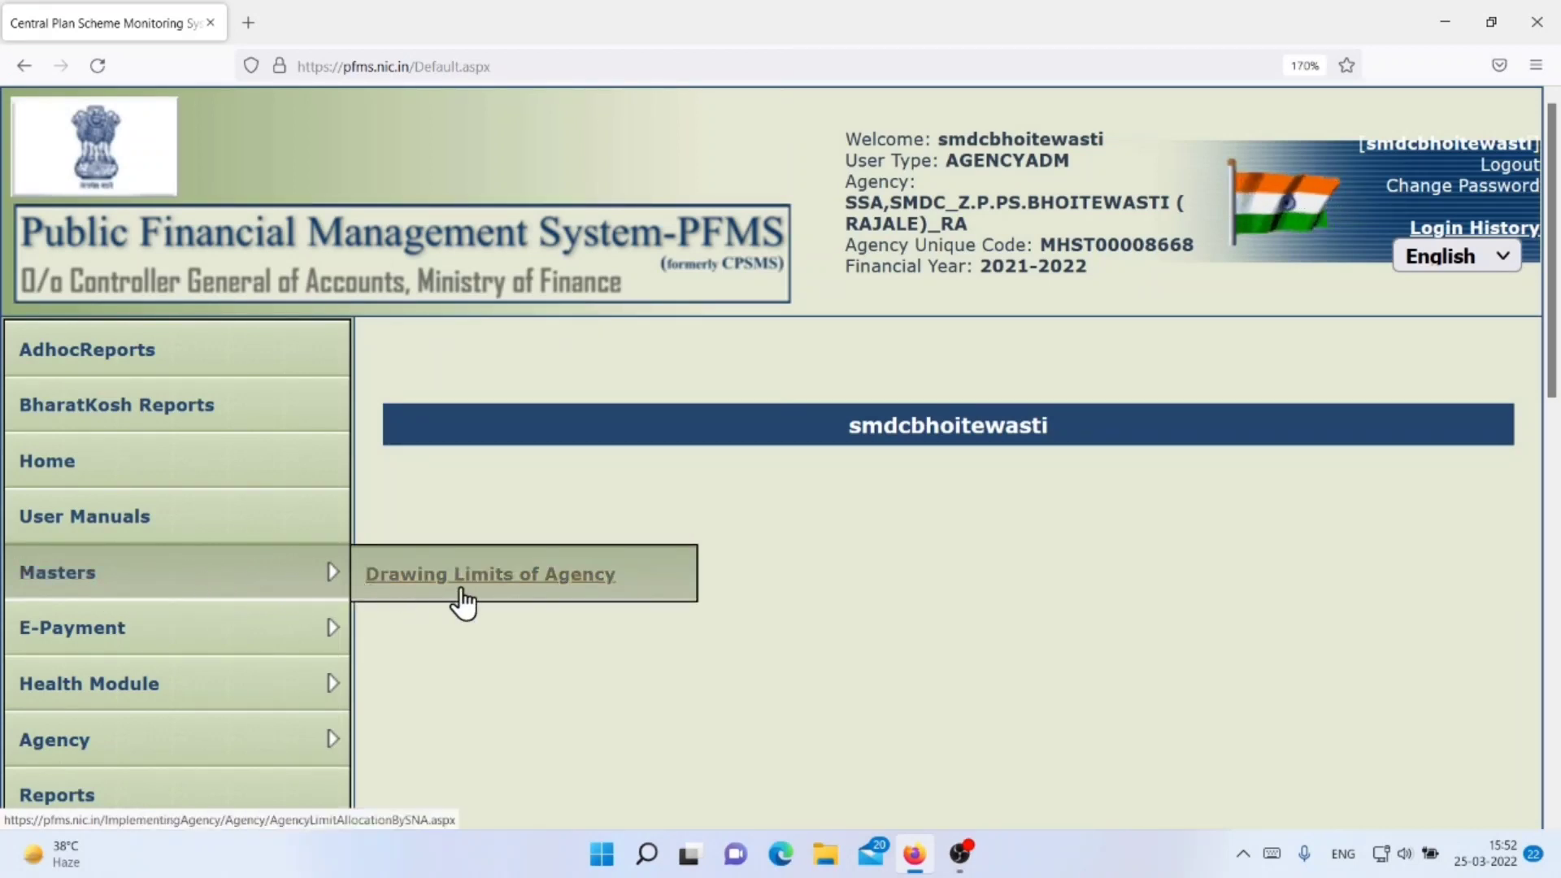
{"action": "left_click", "coordinate": [542, 596]}
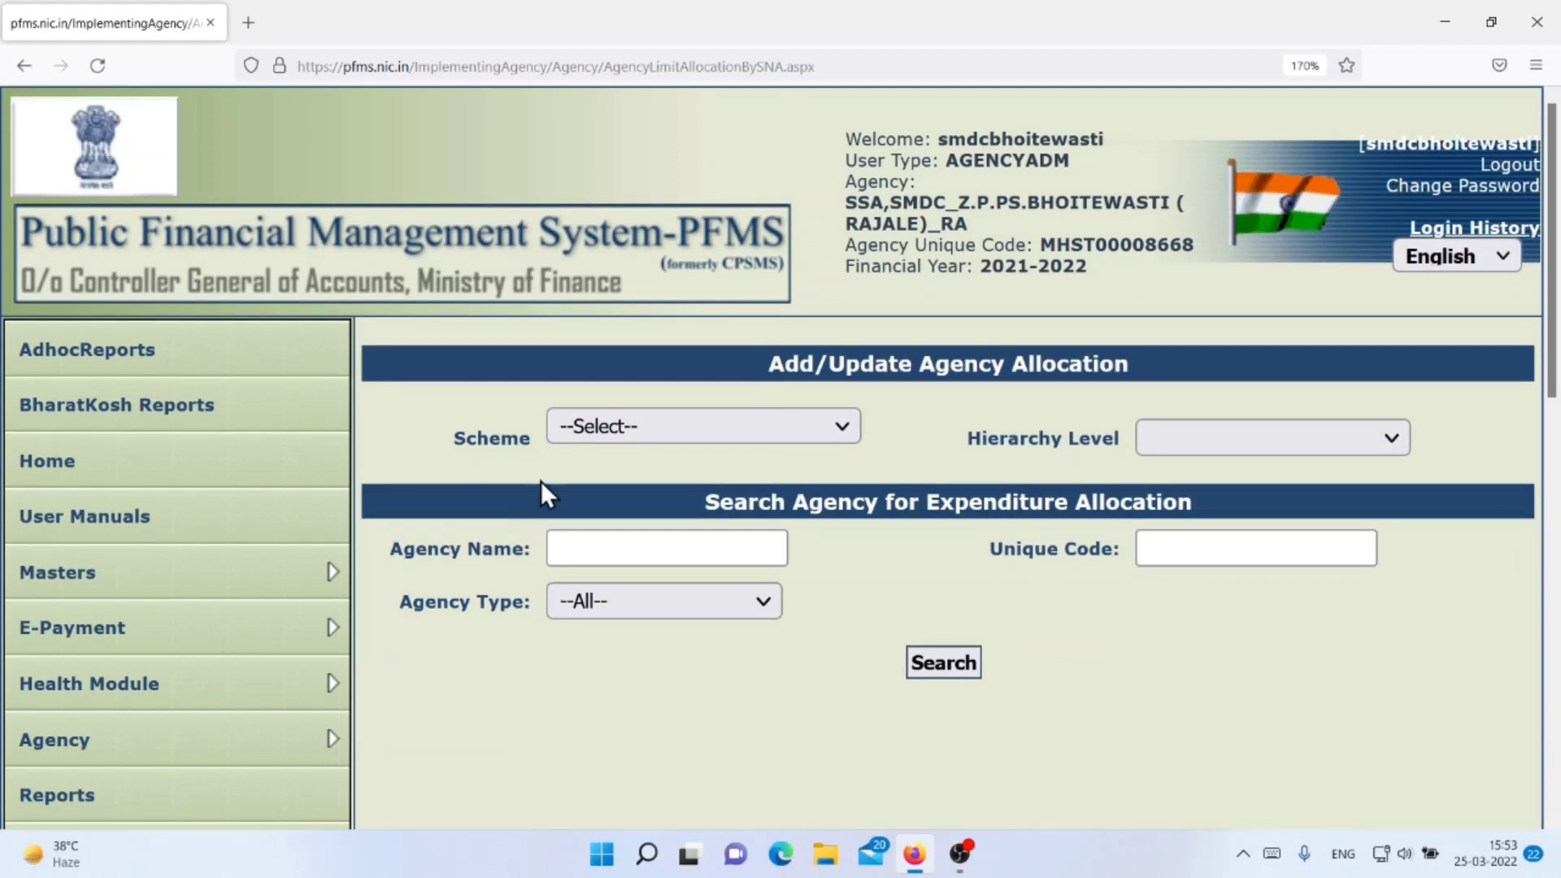
Set the scheme to MH394 - MH- SAMAGRA SHIKSHA and the hierarchy level to School Principal.
{"action": "left_click", "coordinate": [836, 428]}
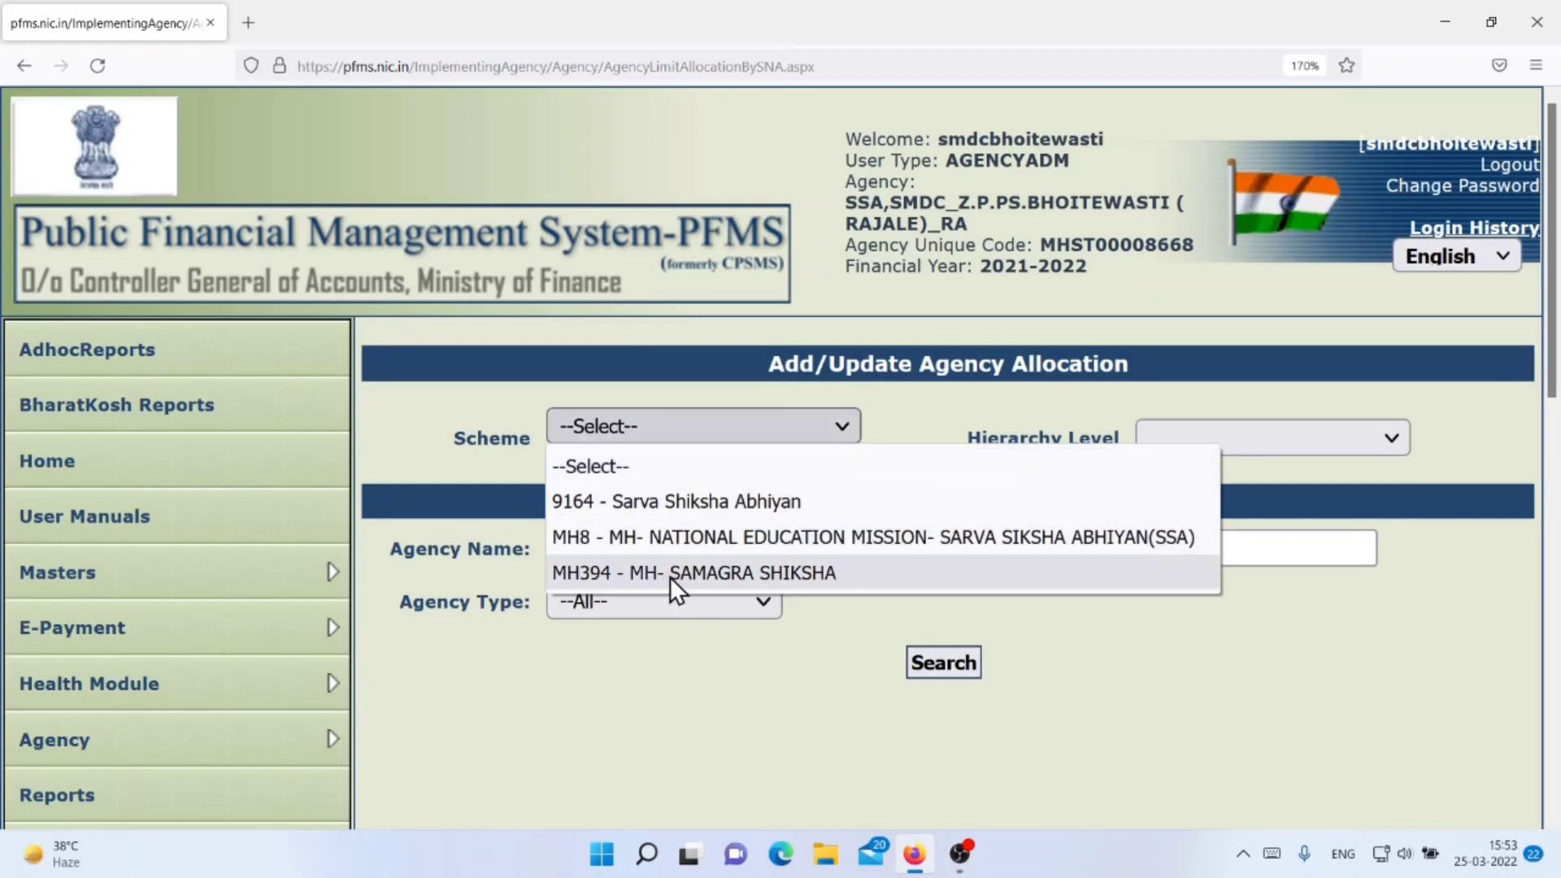
{"action": "left_click", "coordinate": [755, 574]}
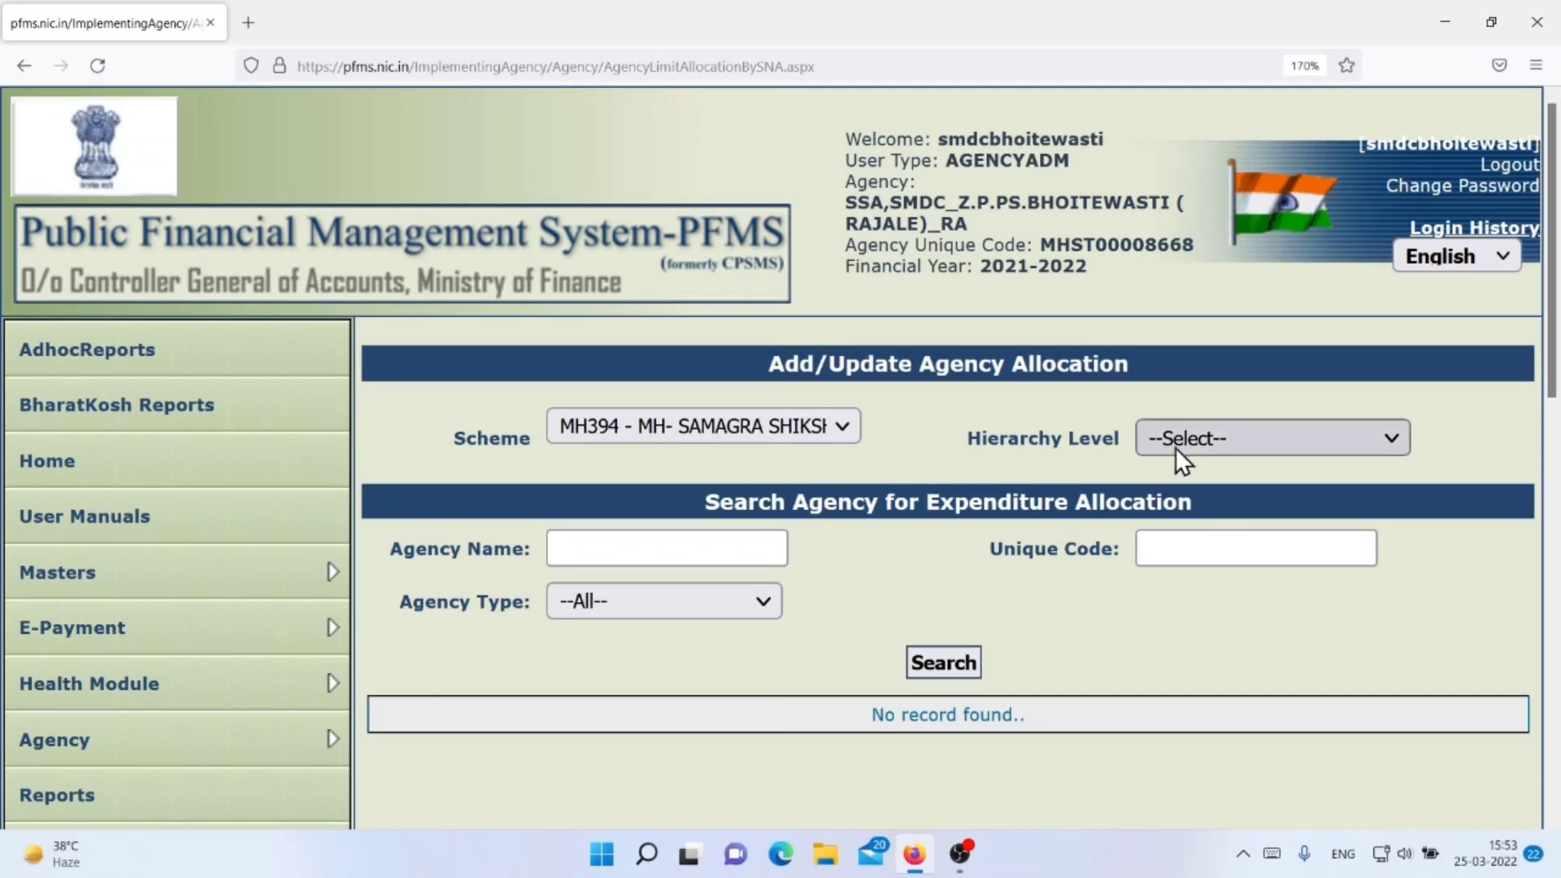
{"action": "left_click", "coordinate": [1318, 438]}
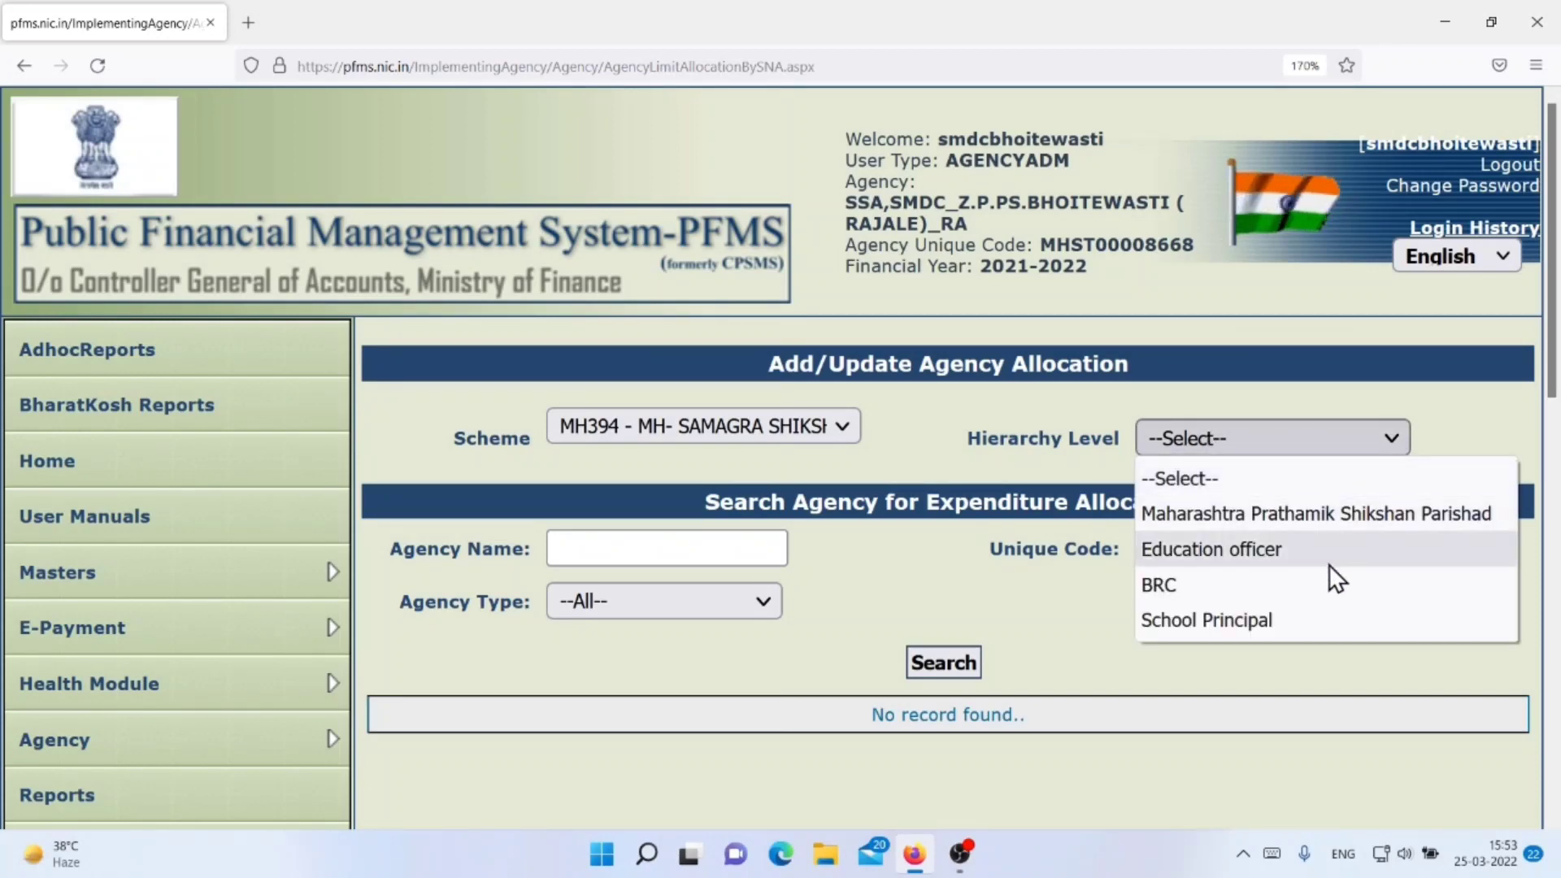
{"action": "left_click", "coordinate": [1262, 621]}
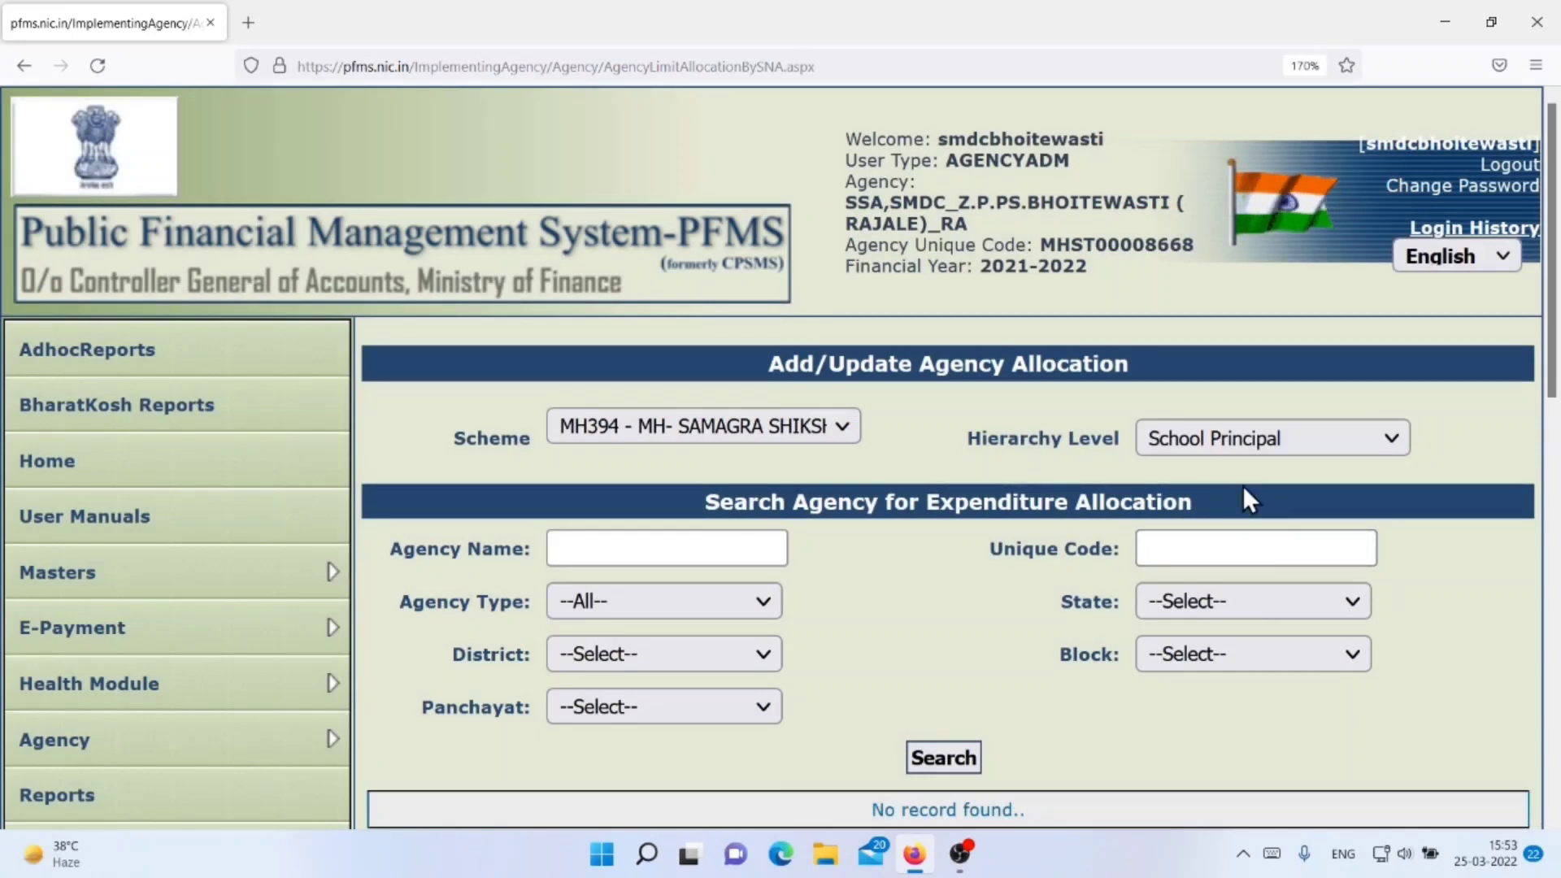
Search the agency allocation with the state set to MAHARASHTRA and review the total, expenditure and balance limits.
{"action": "scroll", "coordinate": [1242, 485], "scroll_direction": "down", "scroll_amount": 2}
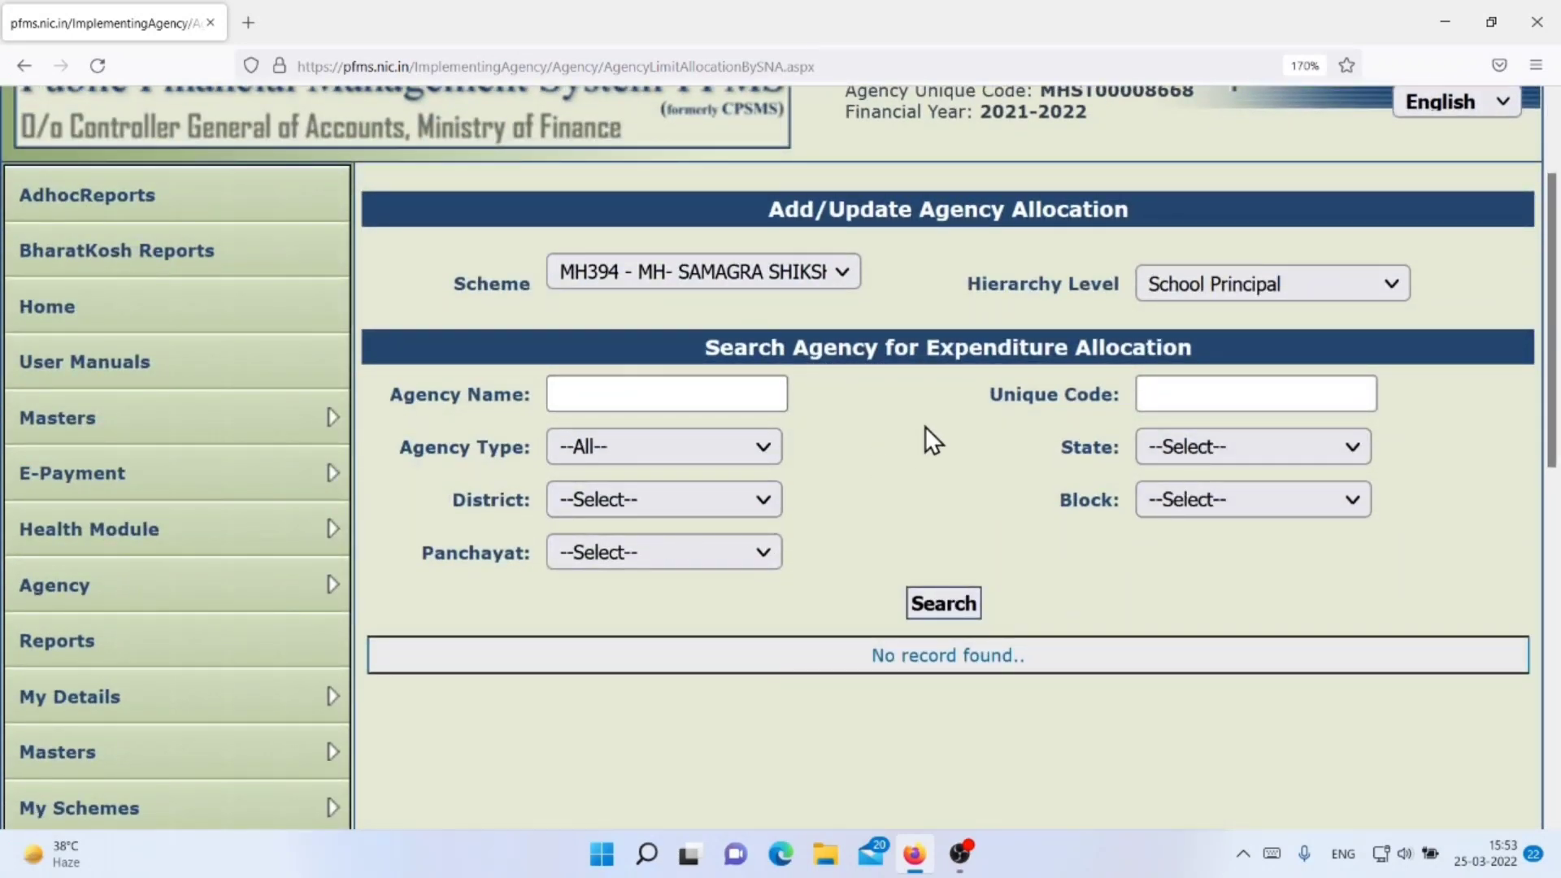
{"action": "left_click", "coordinate": [1234, 447]}
{"action": "scroll", "coordinate": [1243, 683], "scroll_direction": "down", "scroll_amount": 2}
{"action": "scroll", "coordinate": [1166, 715], "scroll_direction": "down", "scroll_amount": 1}
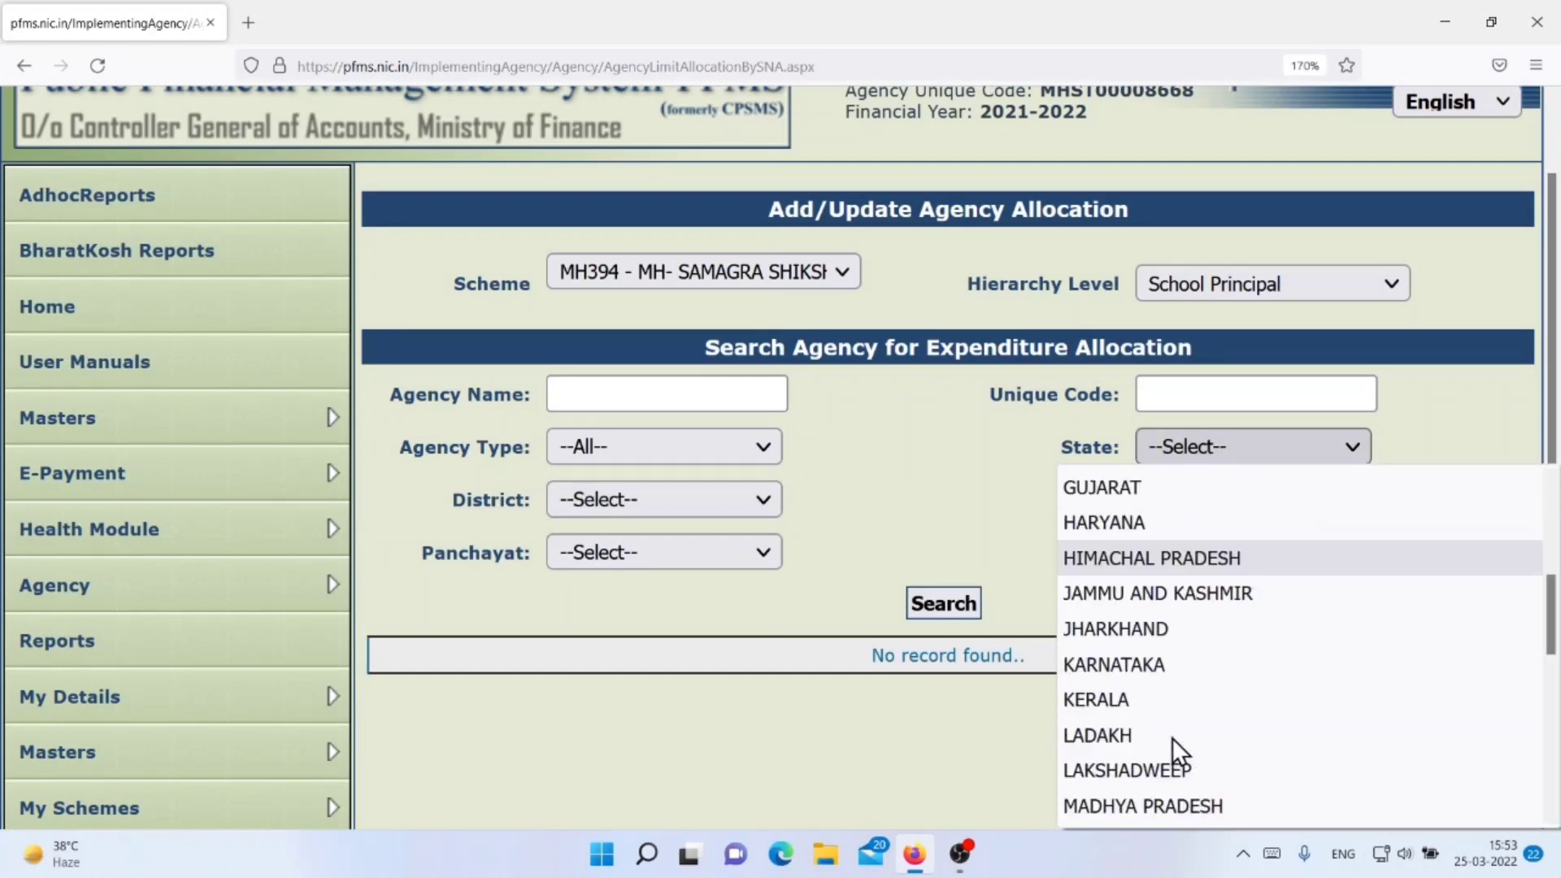
{"action": "scroll", "coordinate": [1166, 594], "scroll_direction": "down", "scroll_amount": 2}
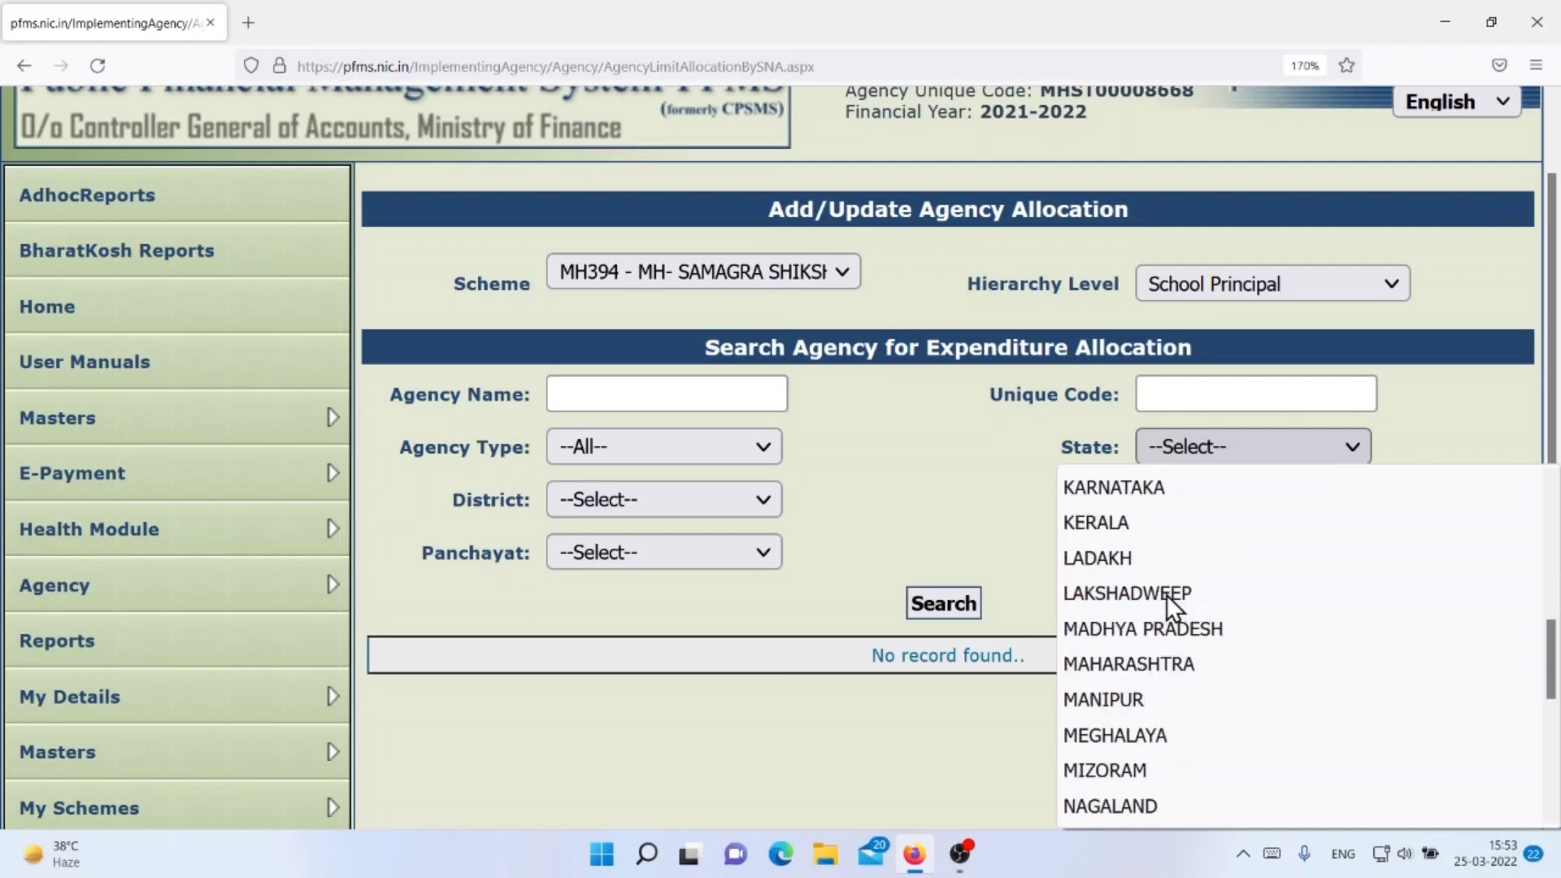
{"action": "left_click", "coordinate": [1152, 666]}
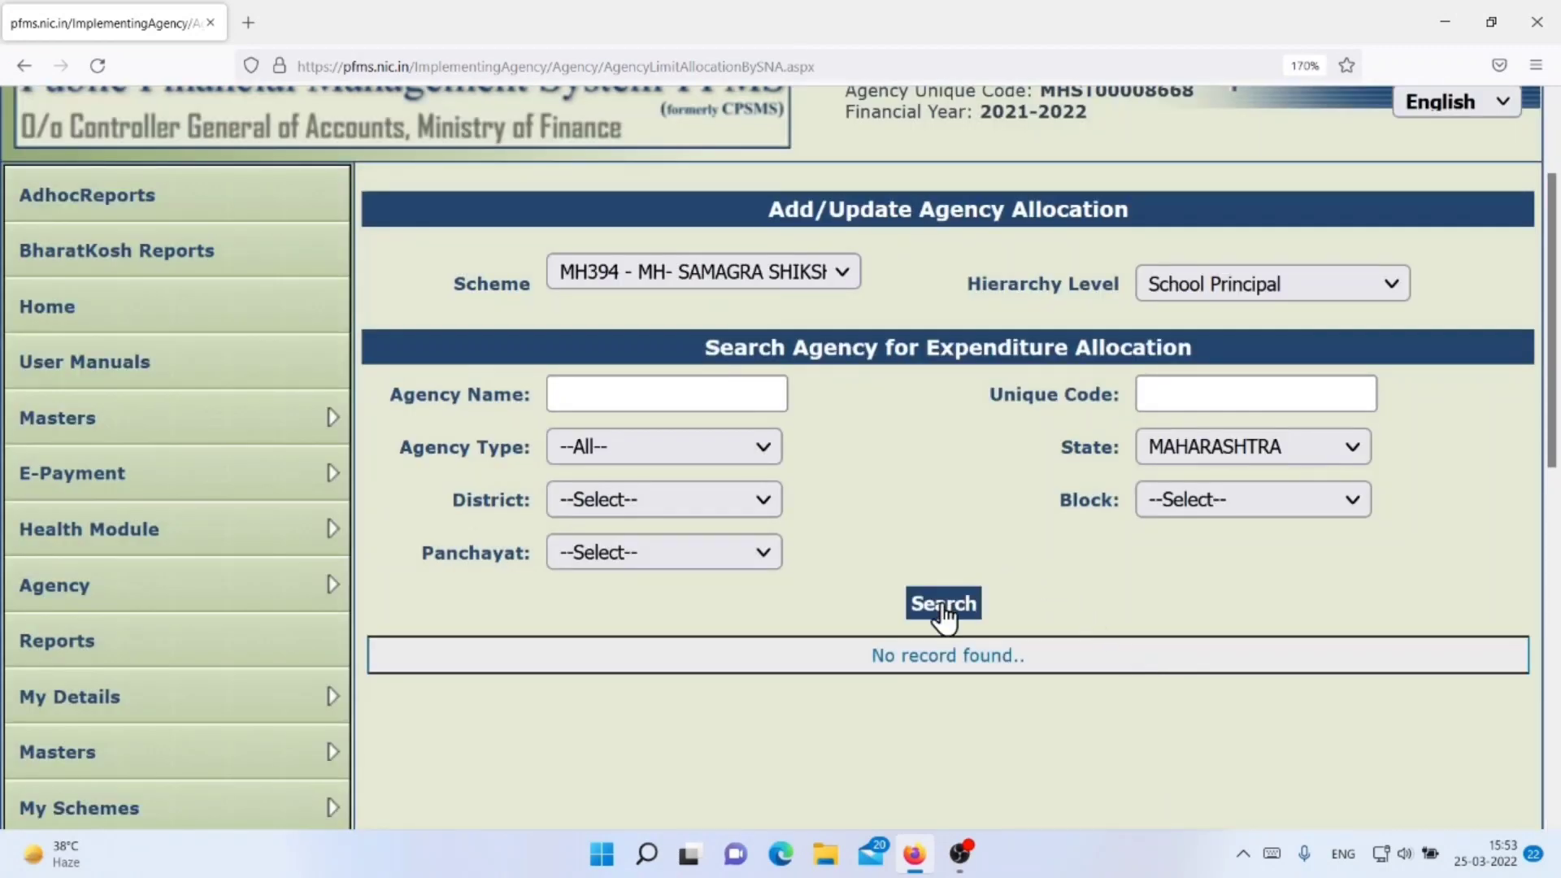
{"action": "left_click", "coordinate": [939, 609]}
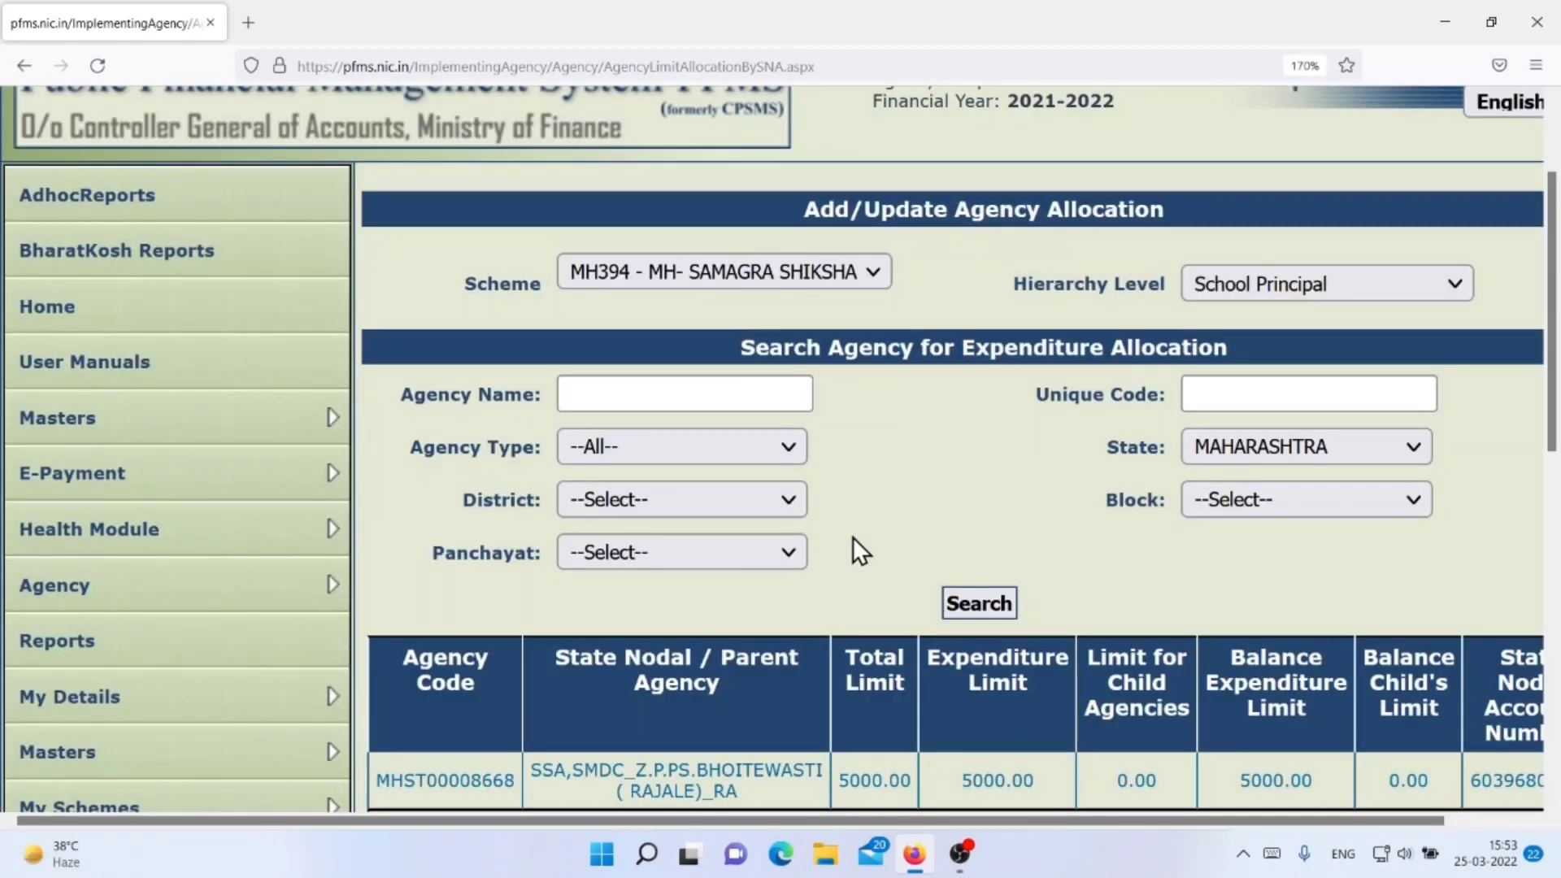
{"action": "scroll", "coordinate": [854, 538], "scroll_direction": "down", "scroll_amount": 5}
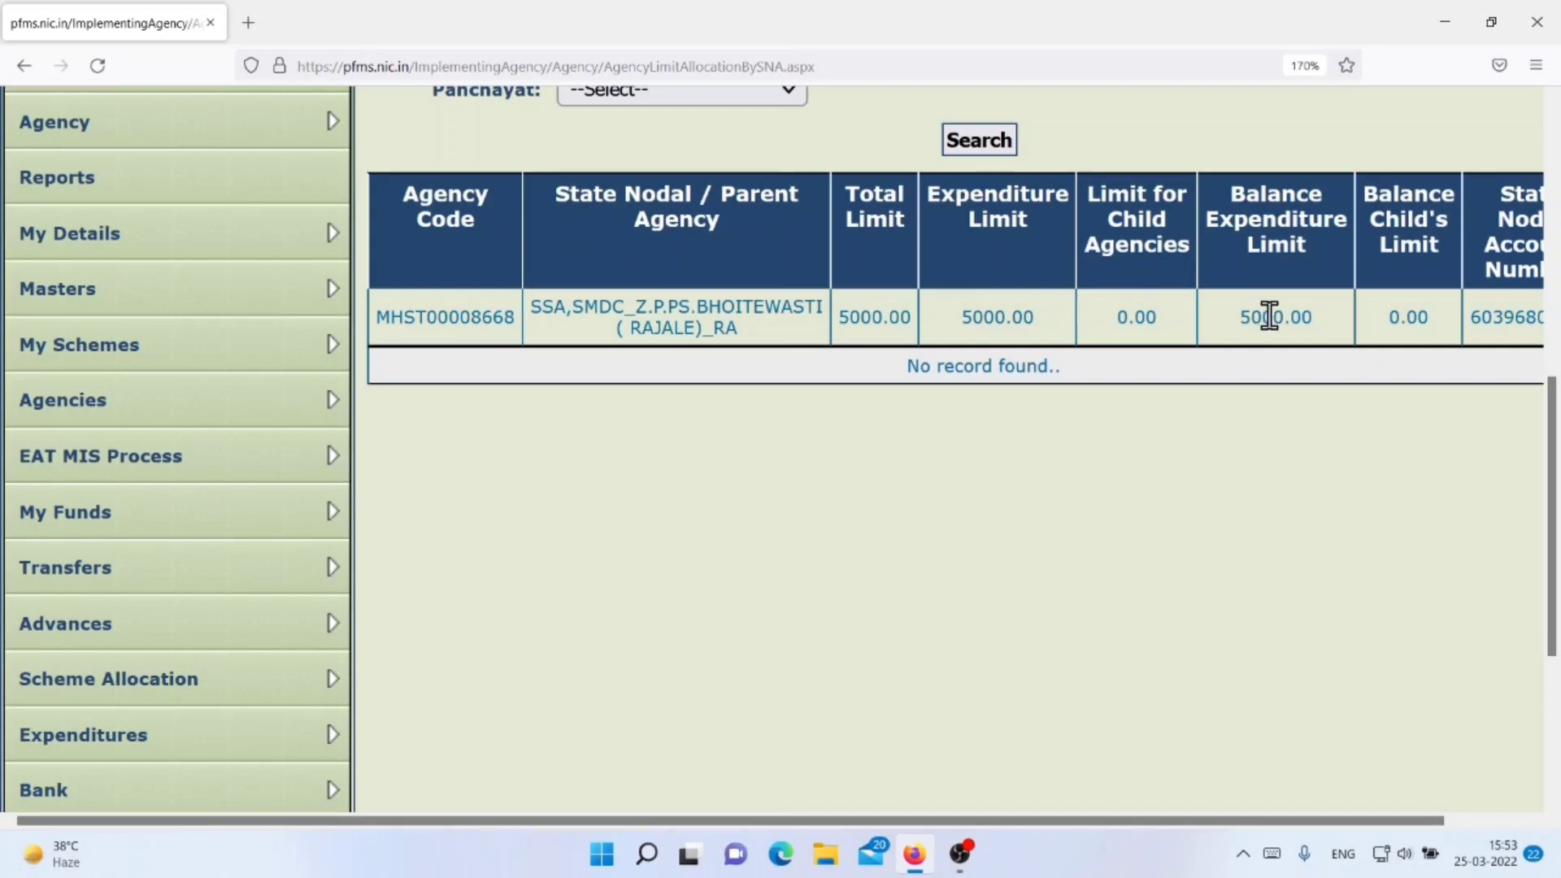
{"action": "left_click_drag", "start_coordinate": [903, 821], "coordinate": [1138, 822]}
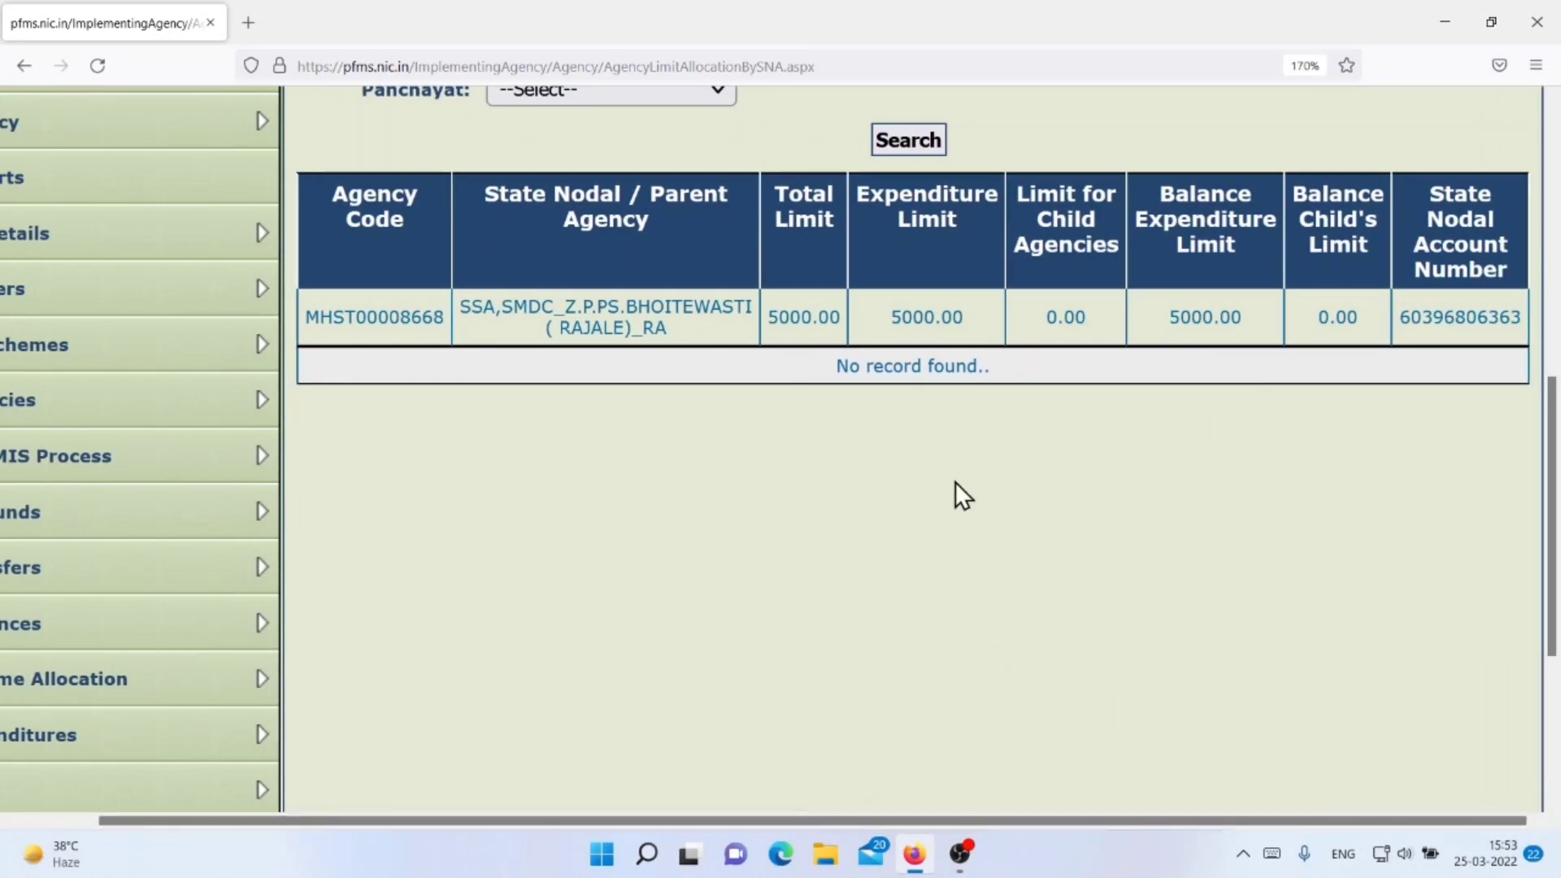
{"action": "left_click_drag", "start_coordinate": [1070, 823], "coordinate": [925, 826]}
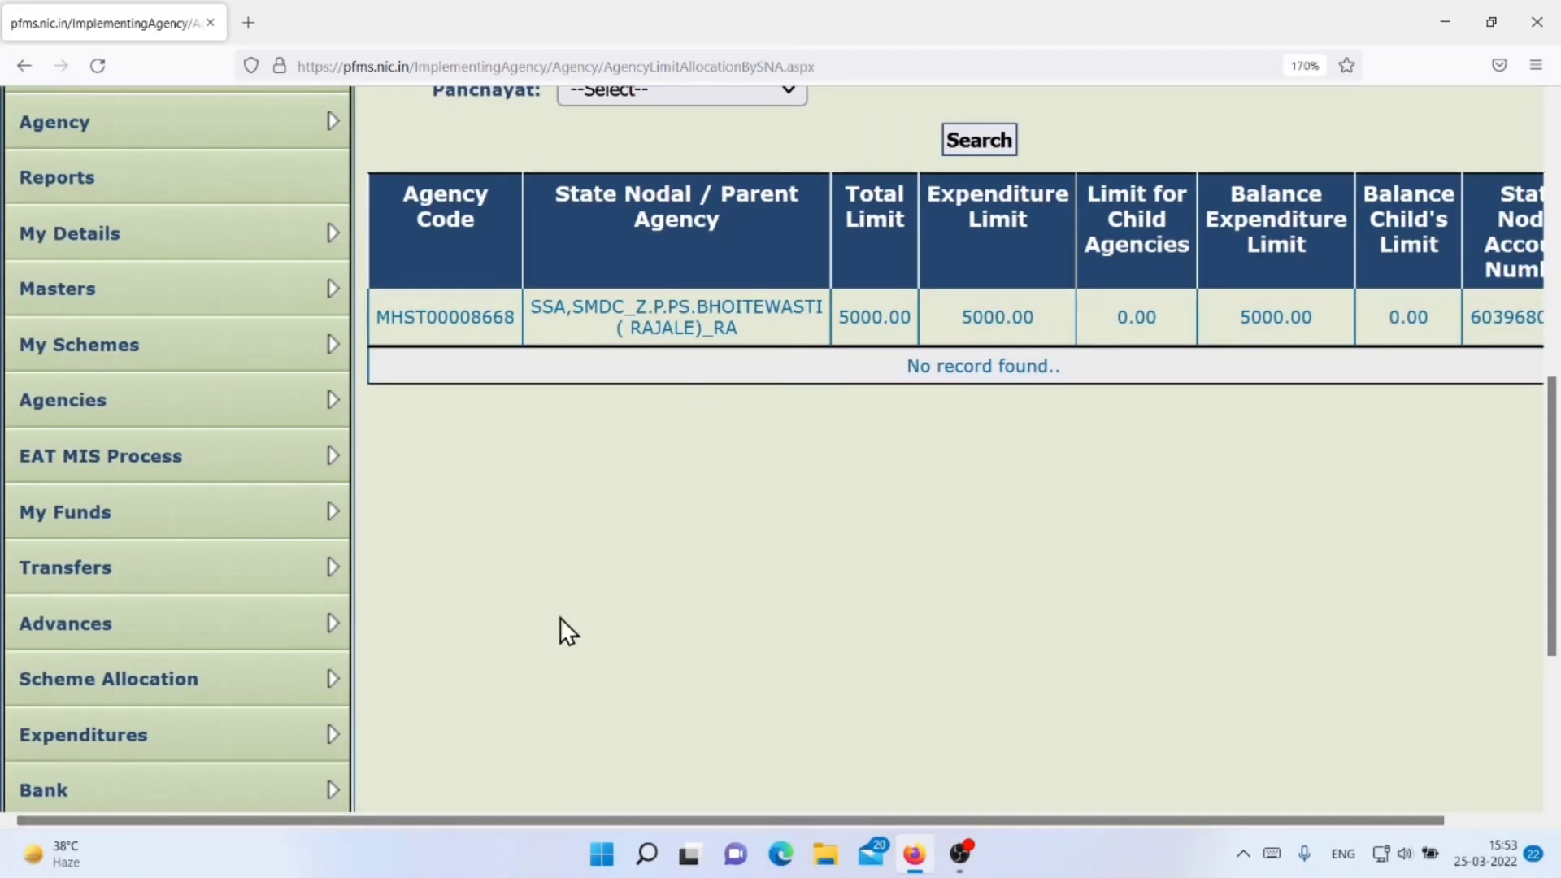
{"action": "scroll", "coordinate": [509, 590], "scroll_direction": "up", "scroll_amount": 4}
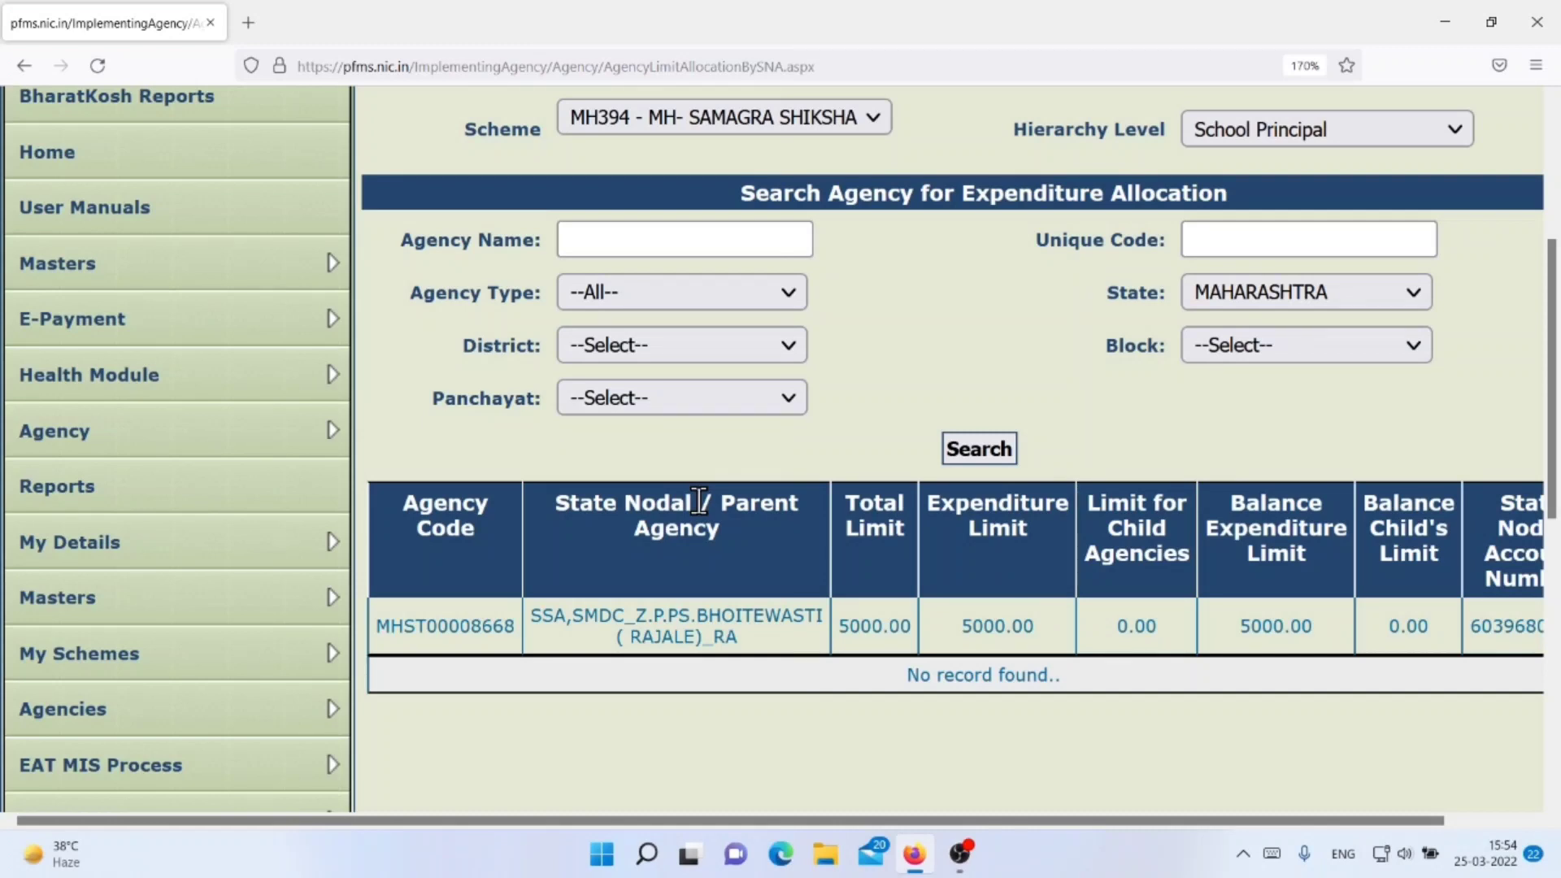
Open the Account Activation Epayment page for the school's bank account.
{"action": "mouse_move", "coordinate": [251, 359]}
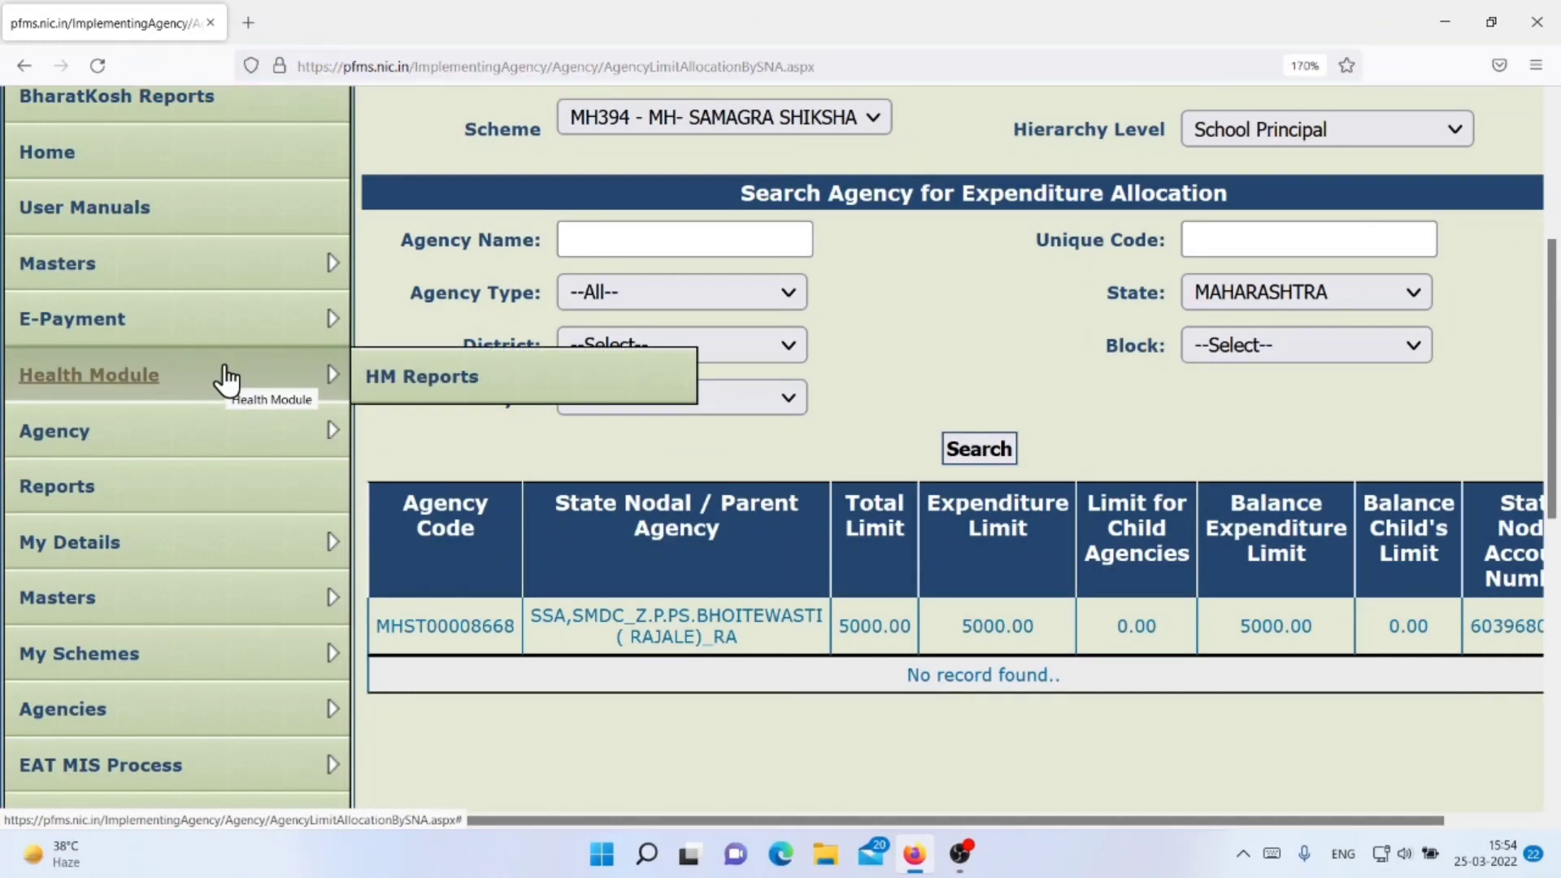
{"action": "scroll", "coordinate": [226, 378], "scroll_direction": "down", "scroll_amount": 8}
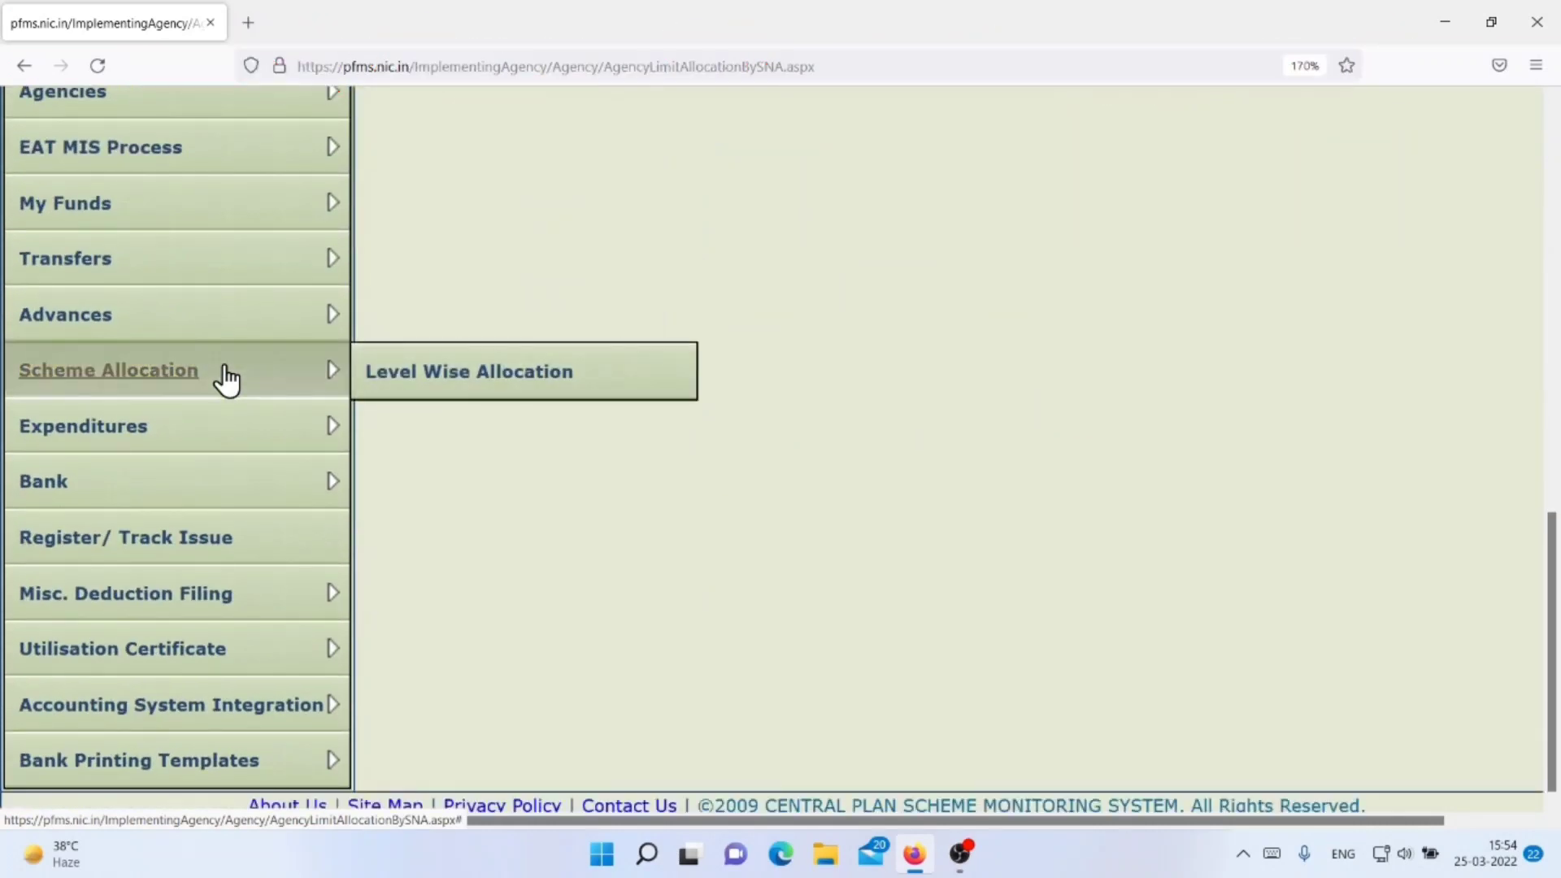
{"action": "mouse_move", "coordinate": [175, 504]}
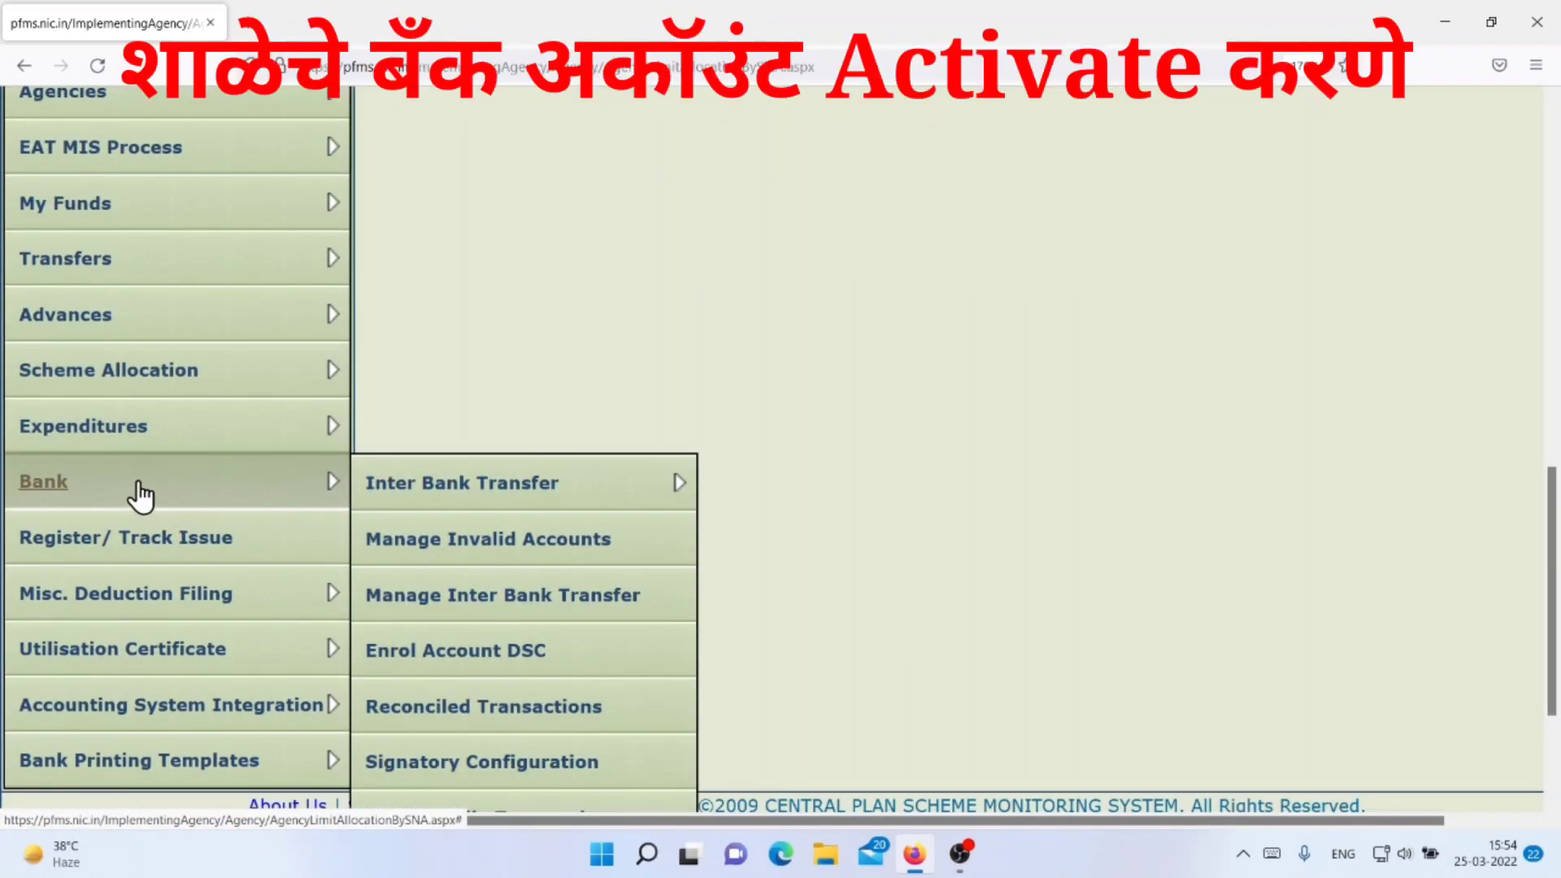
{"action": "mouse_move", "coordinate": [463, 502]}
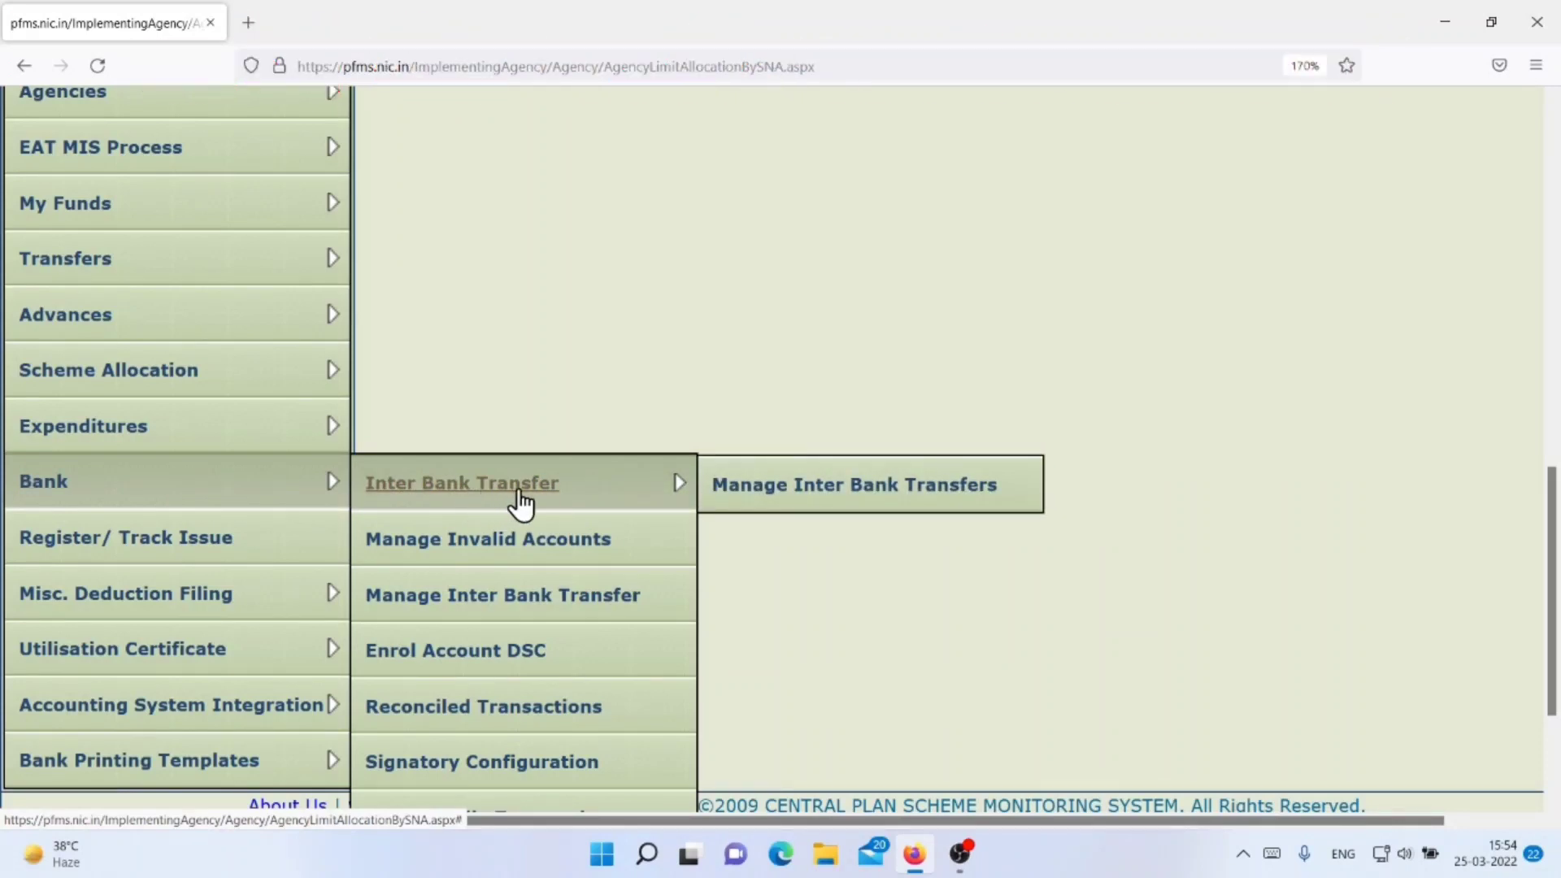
{"action": "scroll", "coordinate": [536, 504], "scroll_direction": "down", "scroll_amount": 3}
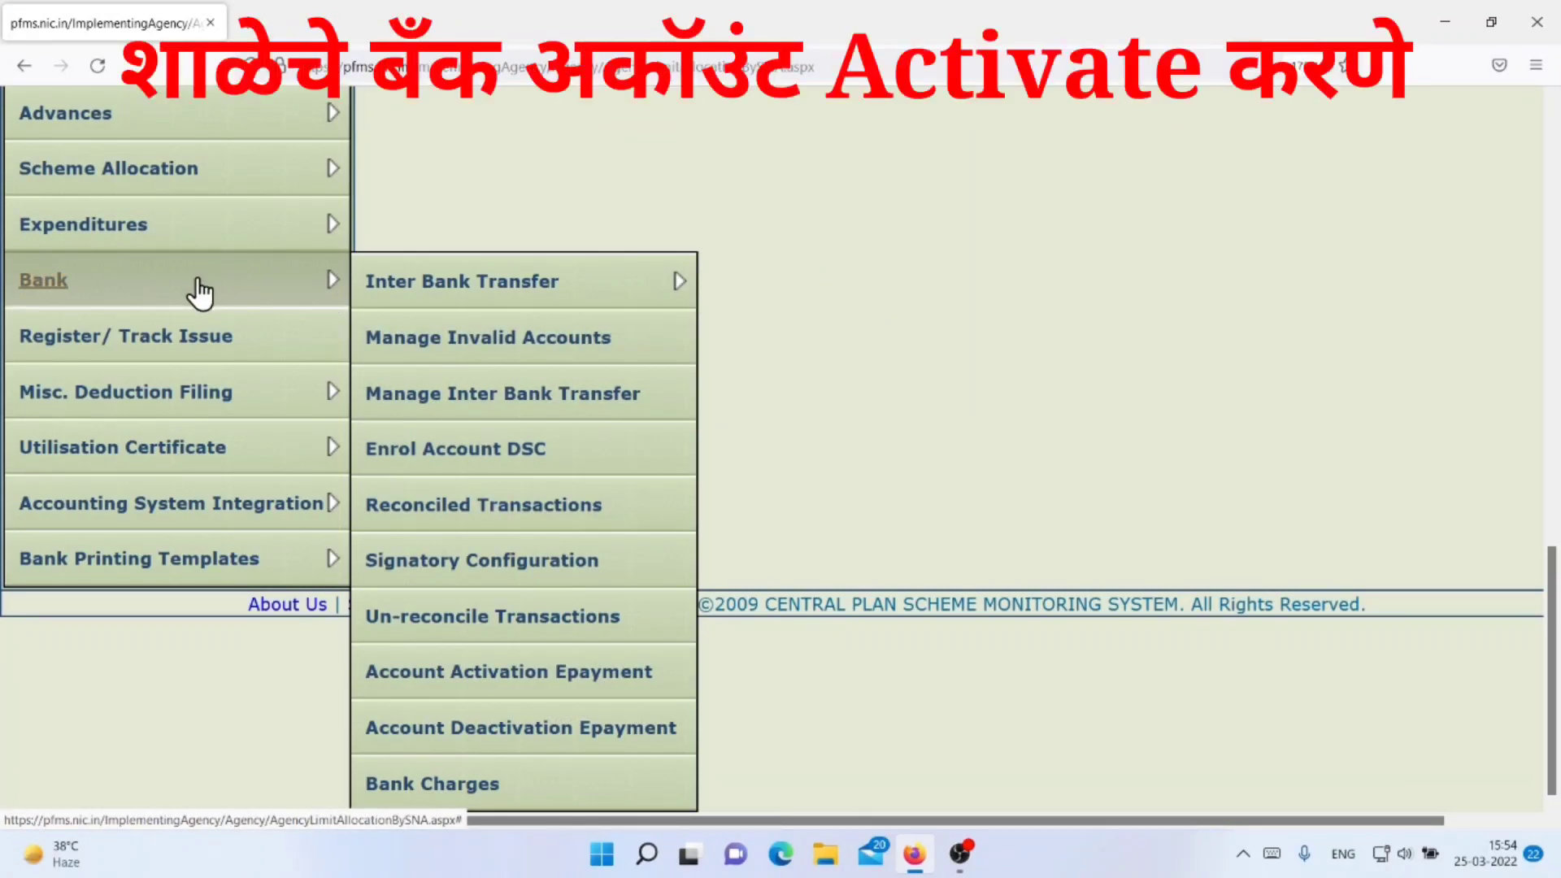
{"action": "mouse_move", "coordinate": [474, 296]}
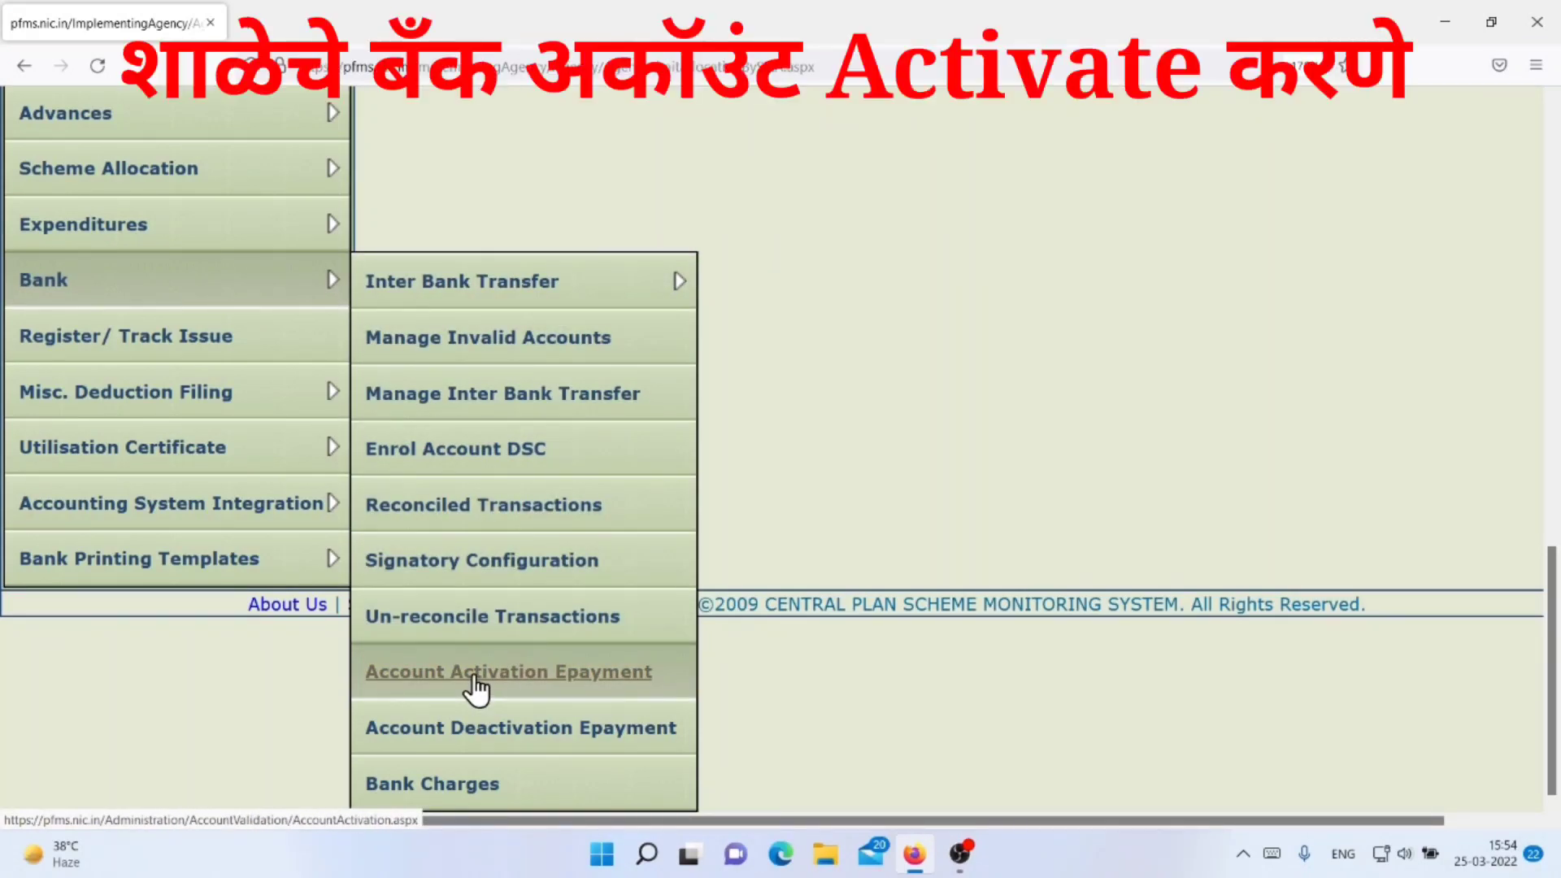
{"action": "left_click", "coordinate": [473, 674]}
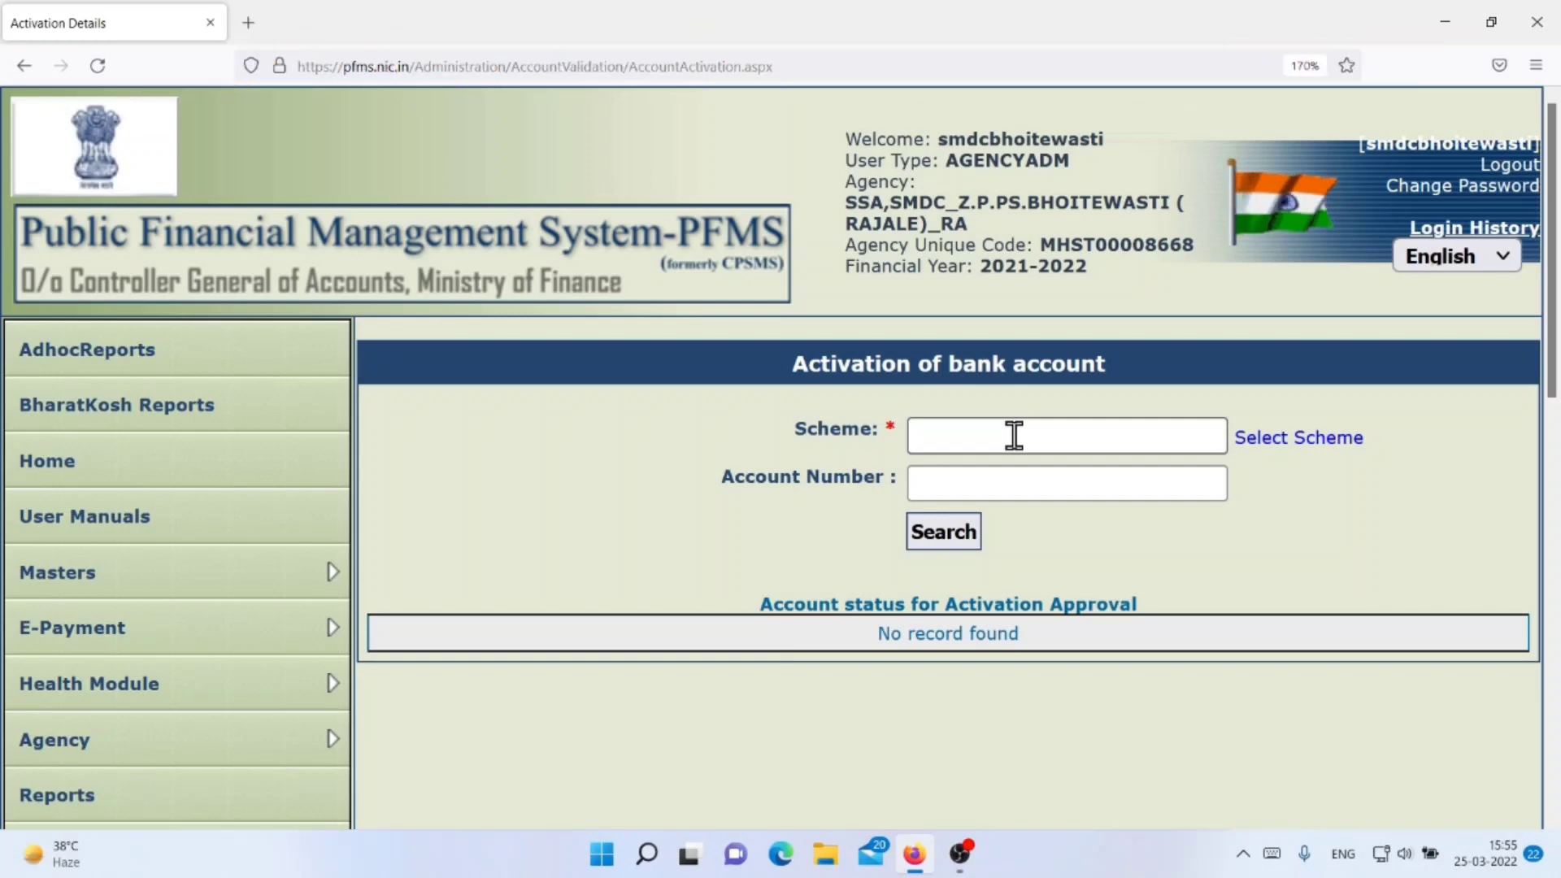
Look up scheme MH394, choose MH- SAMAGRA SHIKSHA [MH394] and search for its bank accounts.
{"action": "left_click", "coordinate": [1263, 446]}
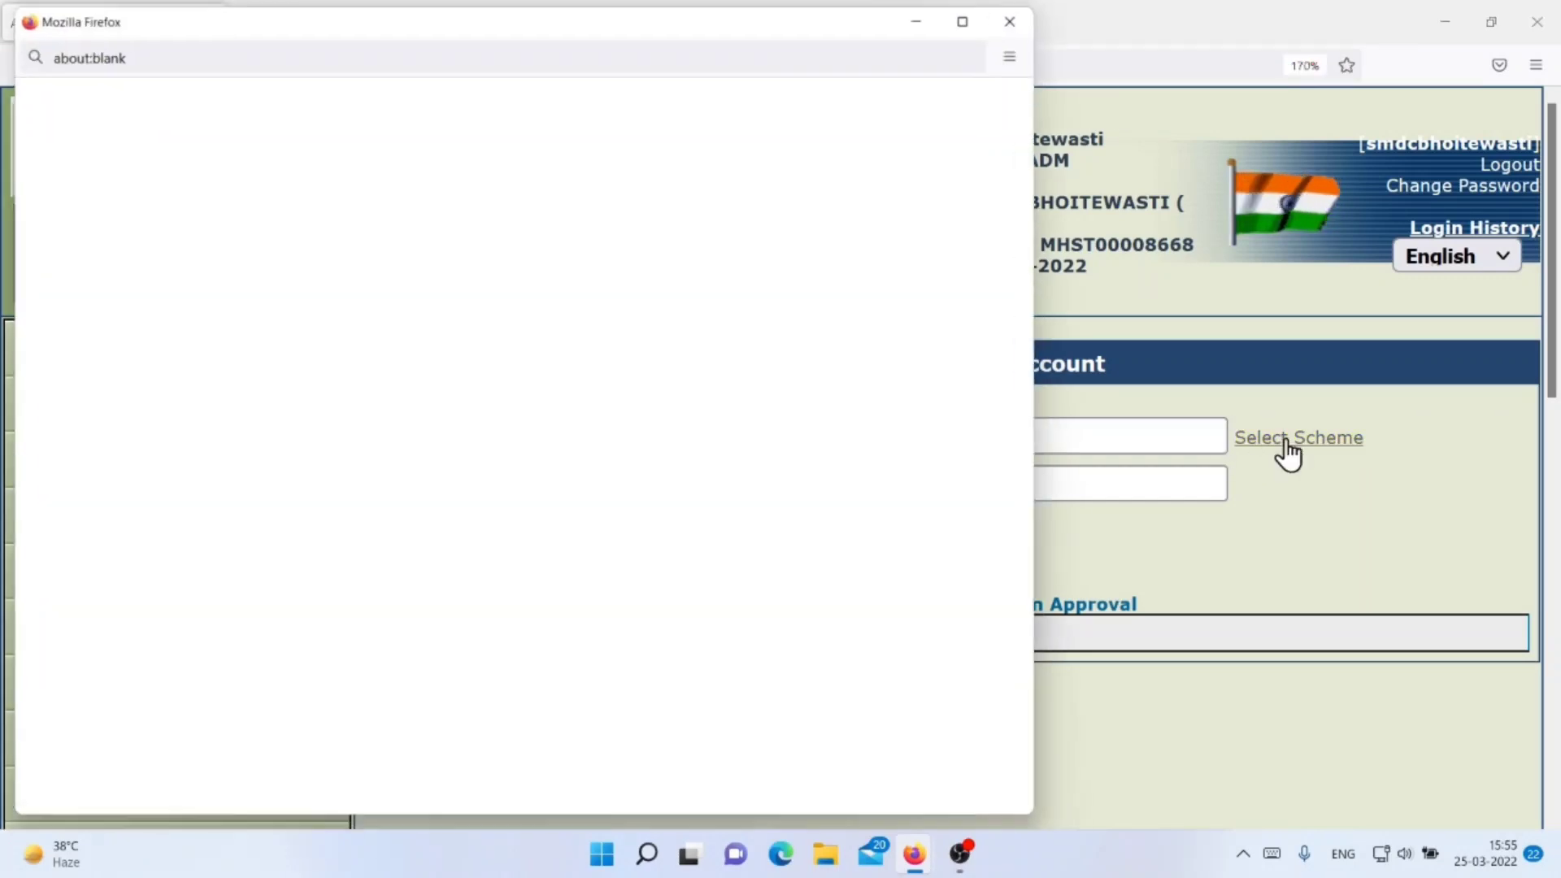
{"action": "left_click", "coordinate": [383, 98]}
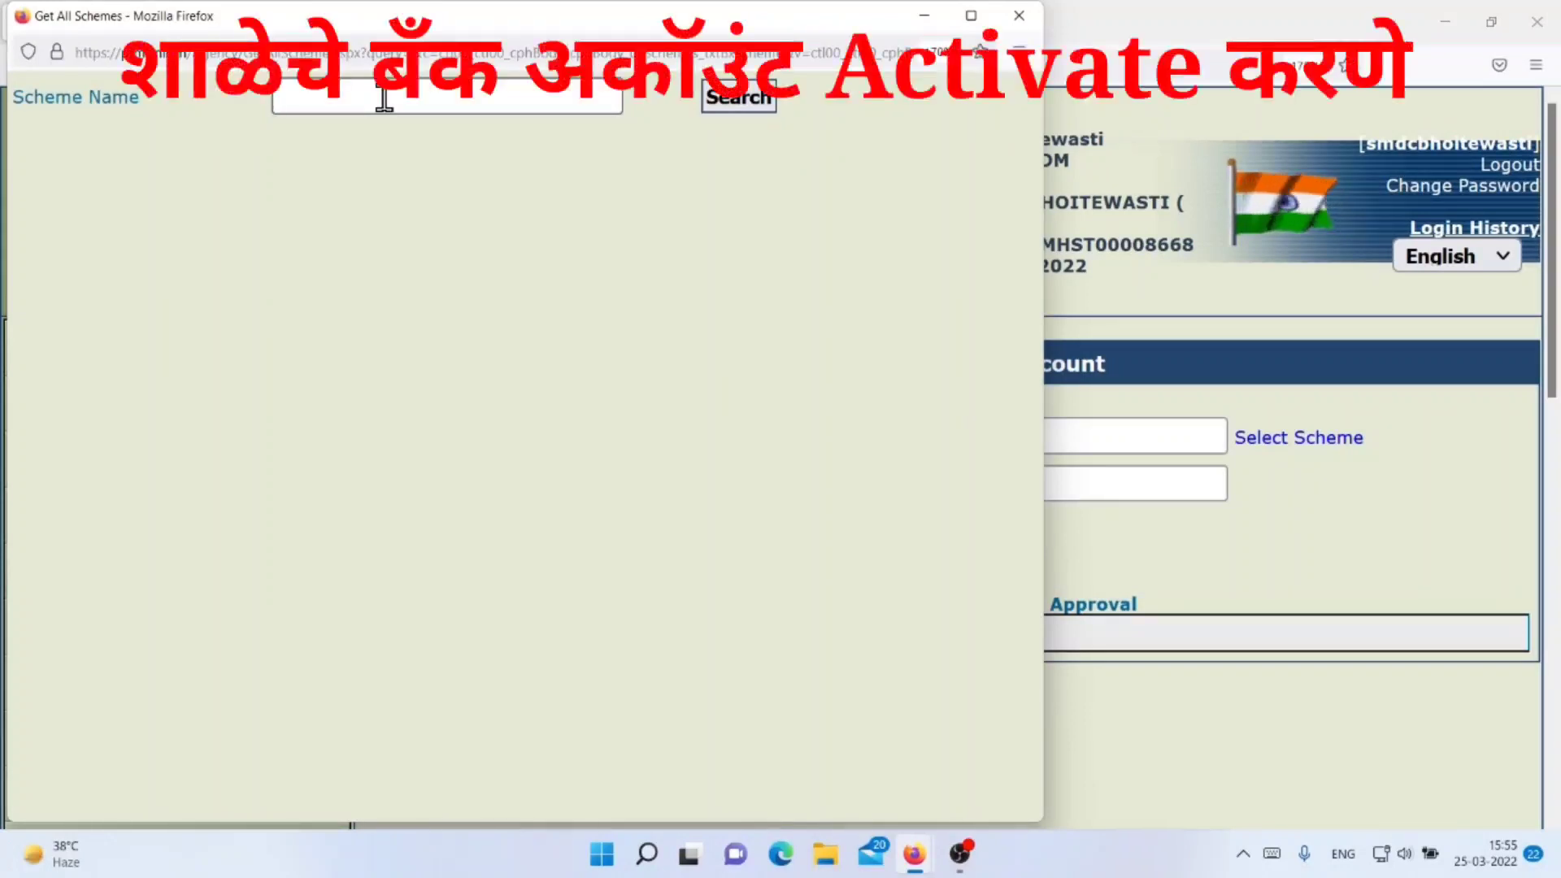
{"action": "type", "text": "MH394"}
{"action": "left_click", "coordinate": [721, 112]}
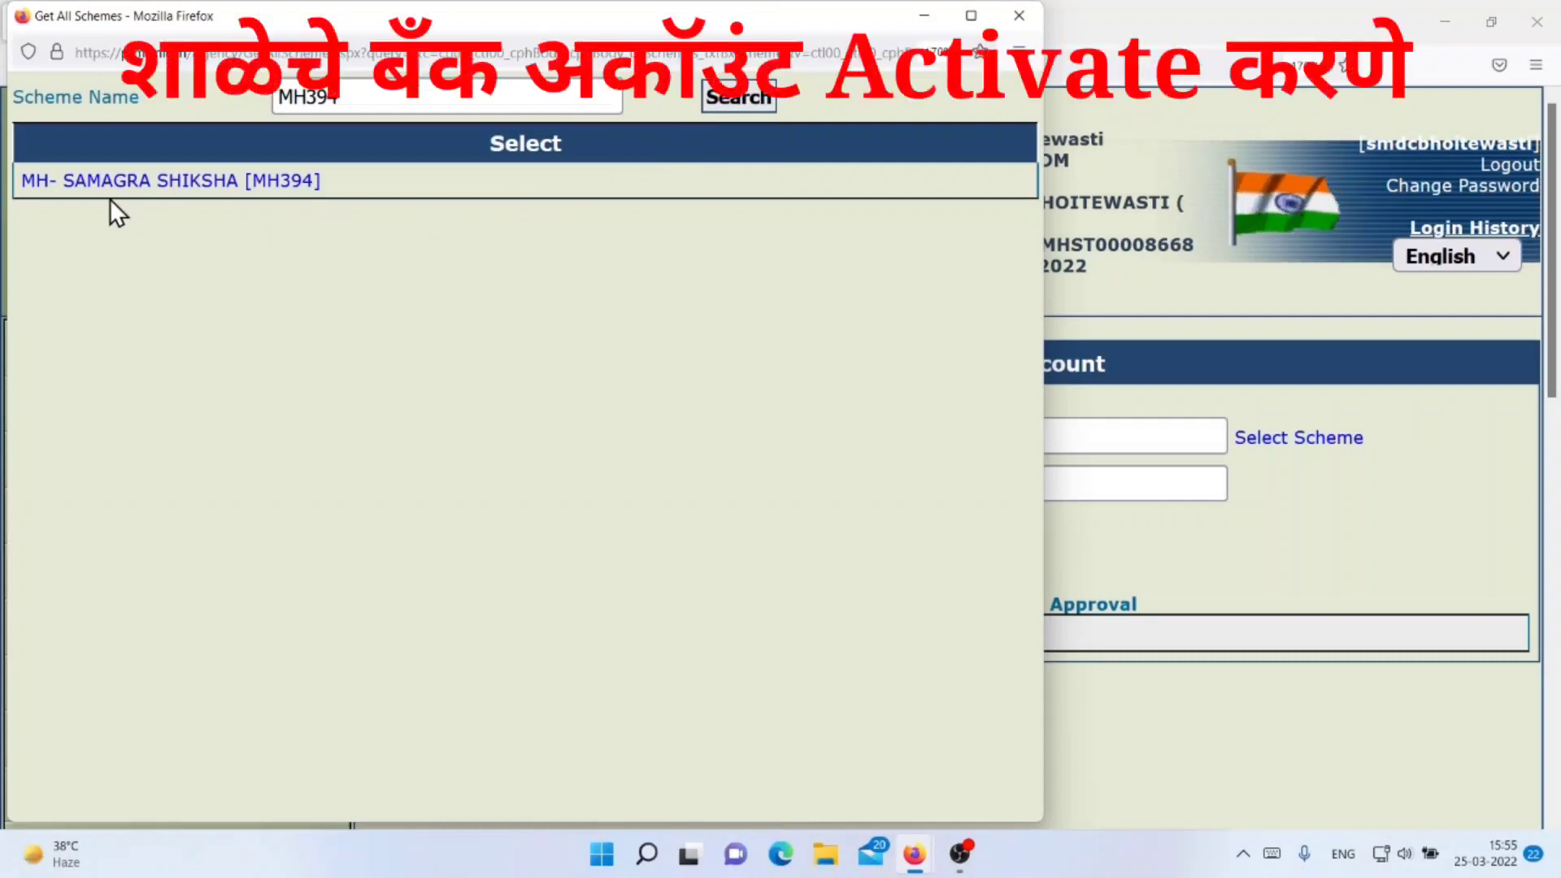
{"action": "left_click", "coordinate": [275, 182]}
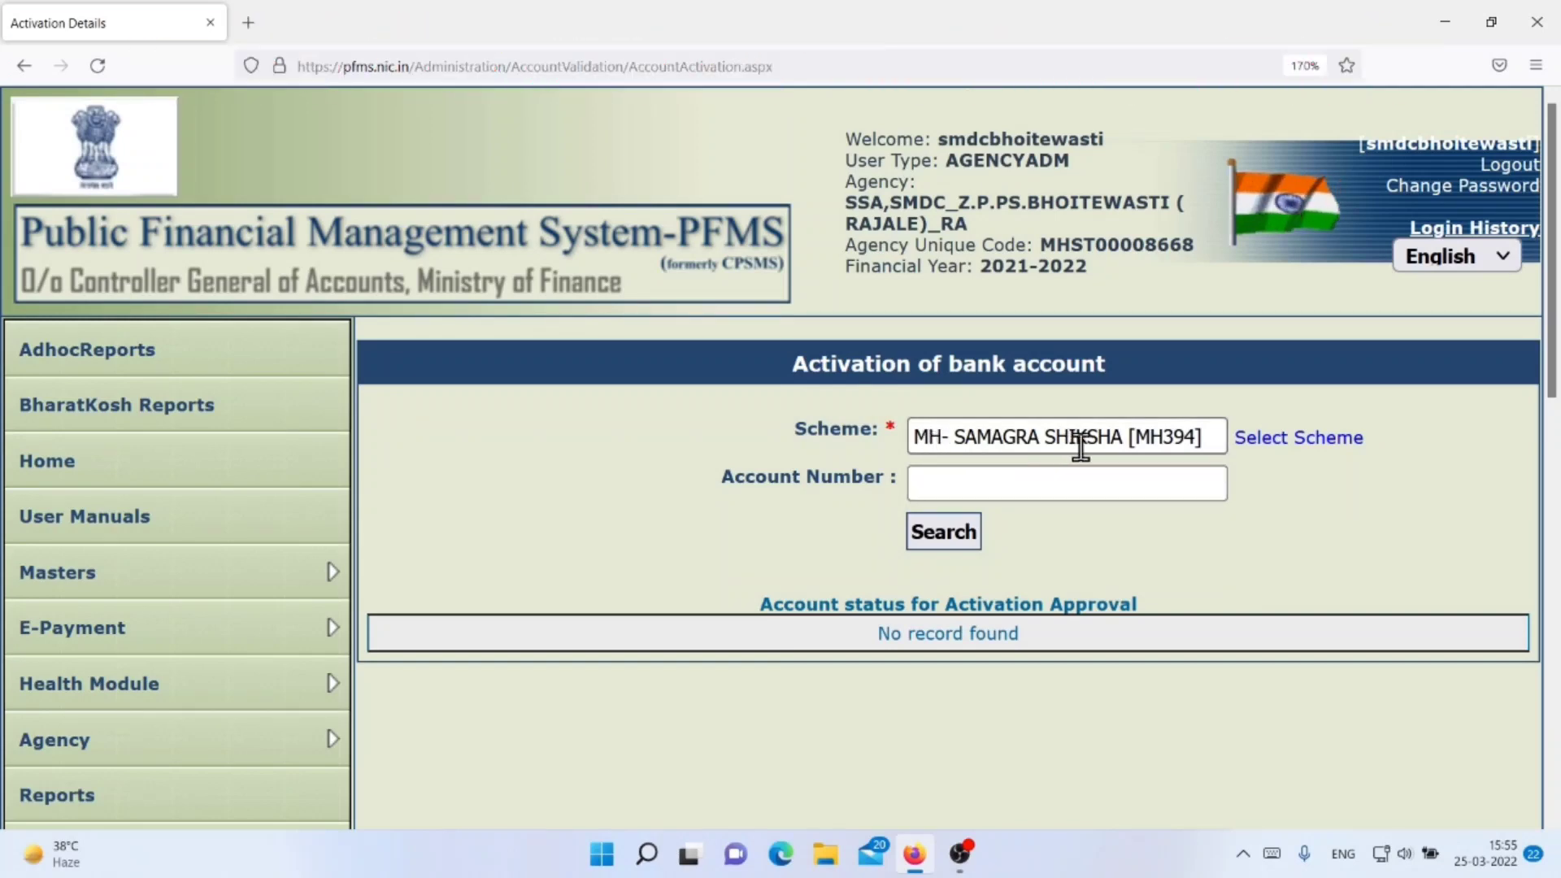
{"action": "left_click", "coordinate": [944, 541]}
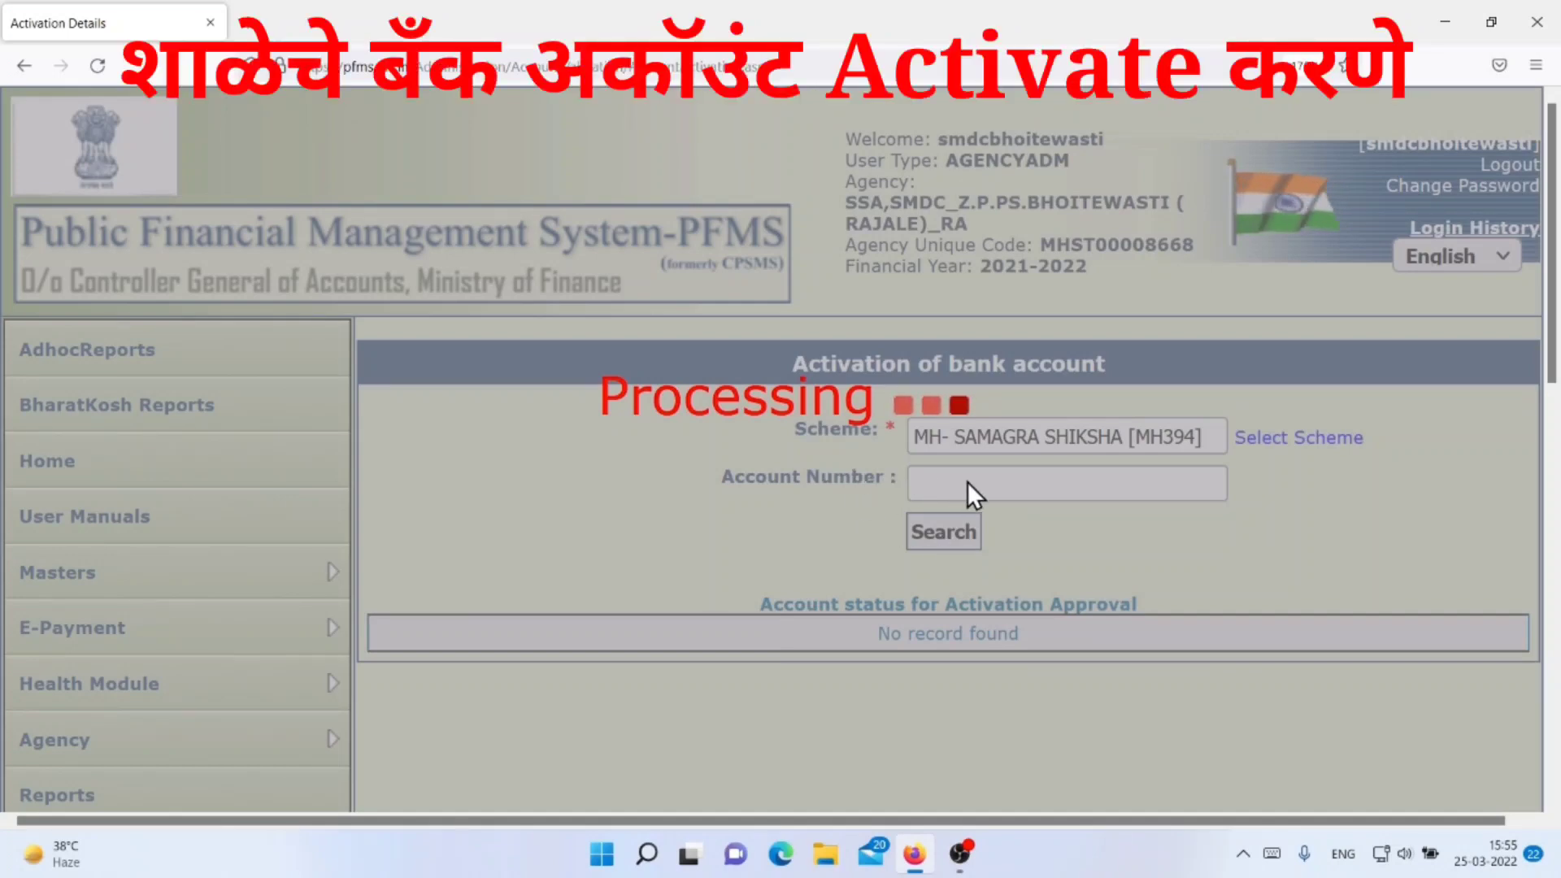
Select the school's bank account, set its activation type to EPaymentUsingPrintAdvice, and submit and confirm the activation.
{"action": "scroll", "coordinate": [930, 540], "scroll_direction": "down", "scroll_amount": 4}
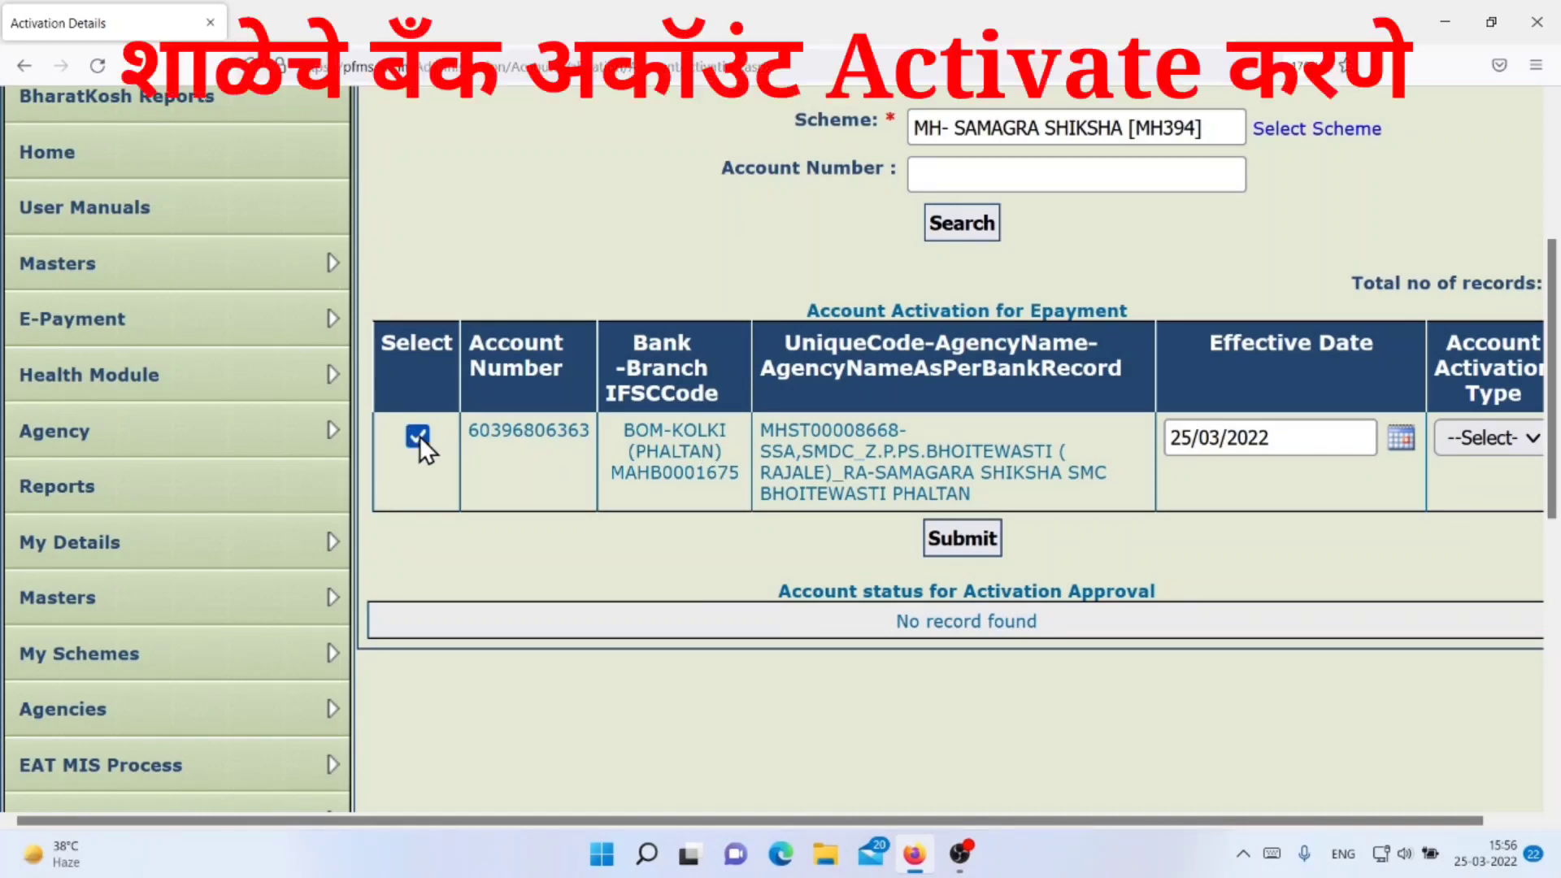
{"action": "left_click_drag", "start_coordinate": [1094, 818], "coordinate": [1261, 808]}
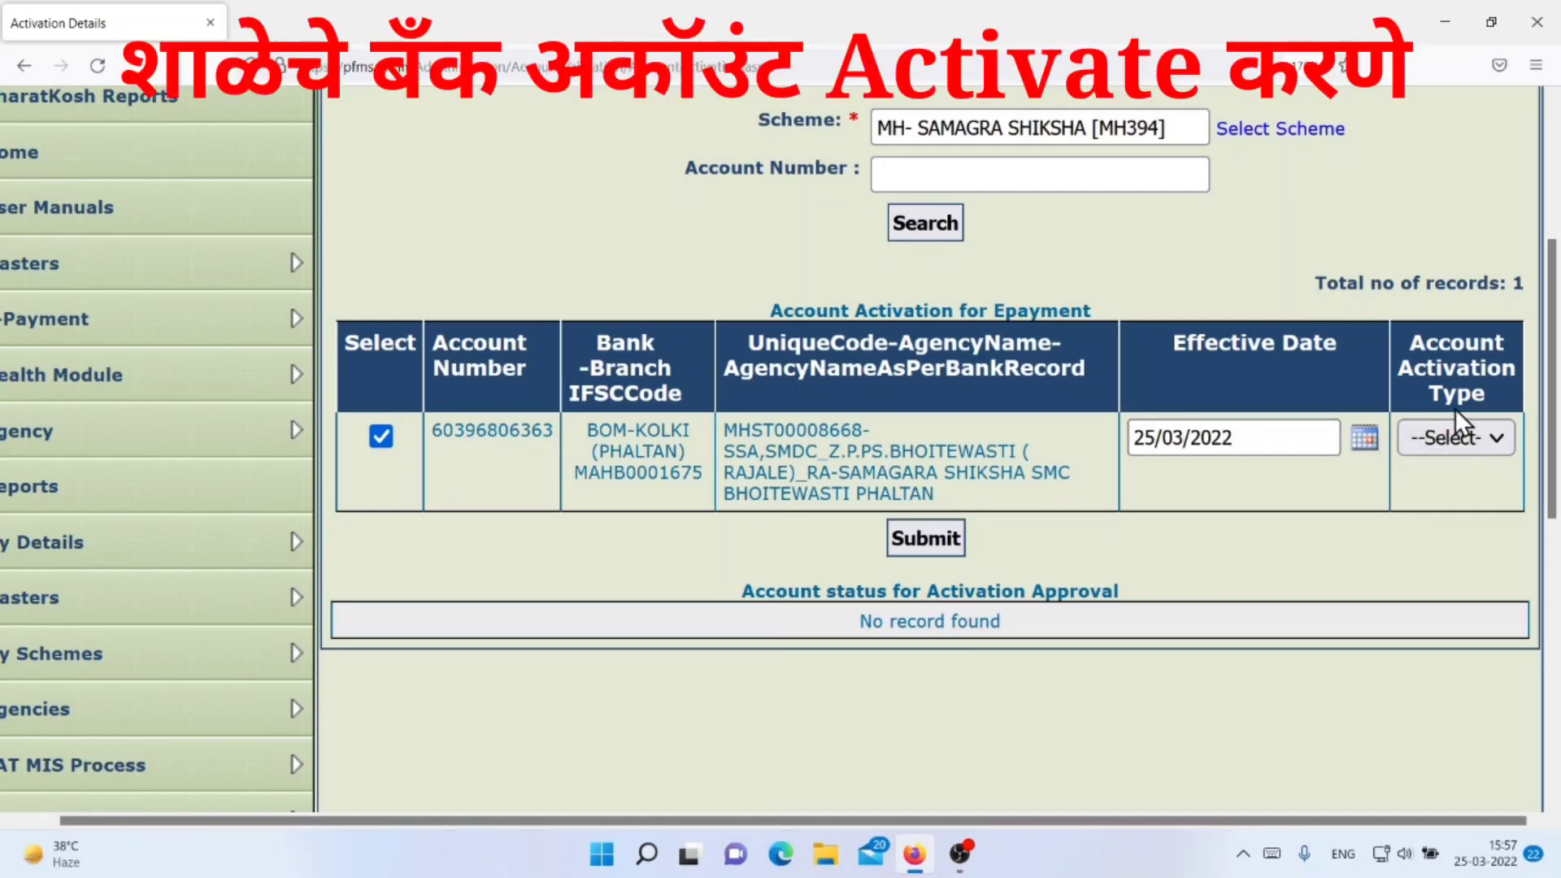
{"action": "left_click", "coordinate": [1486, 443]}
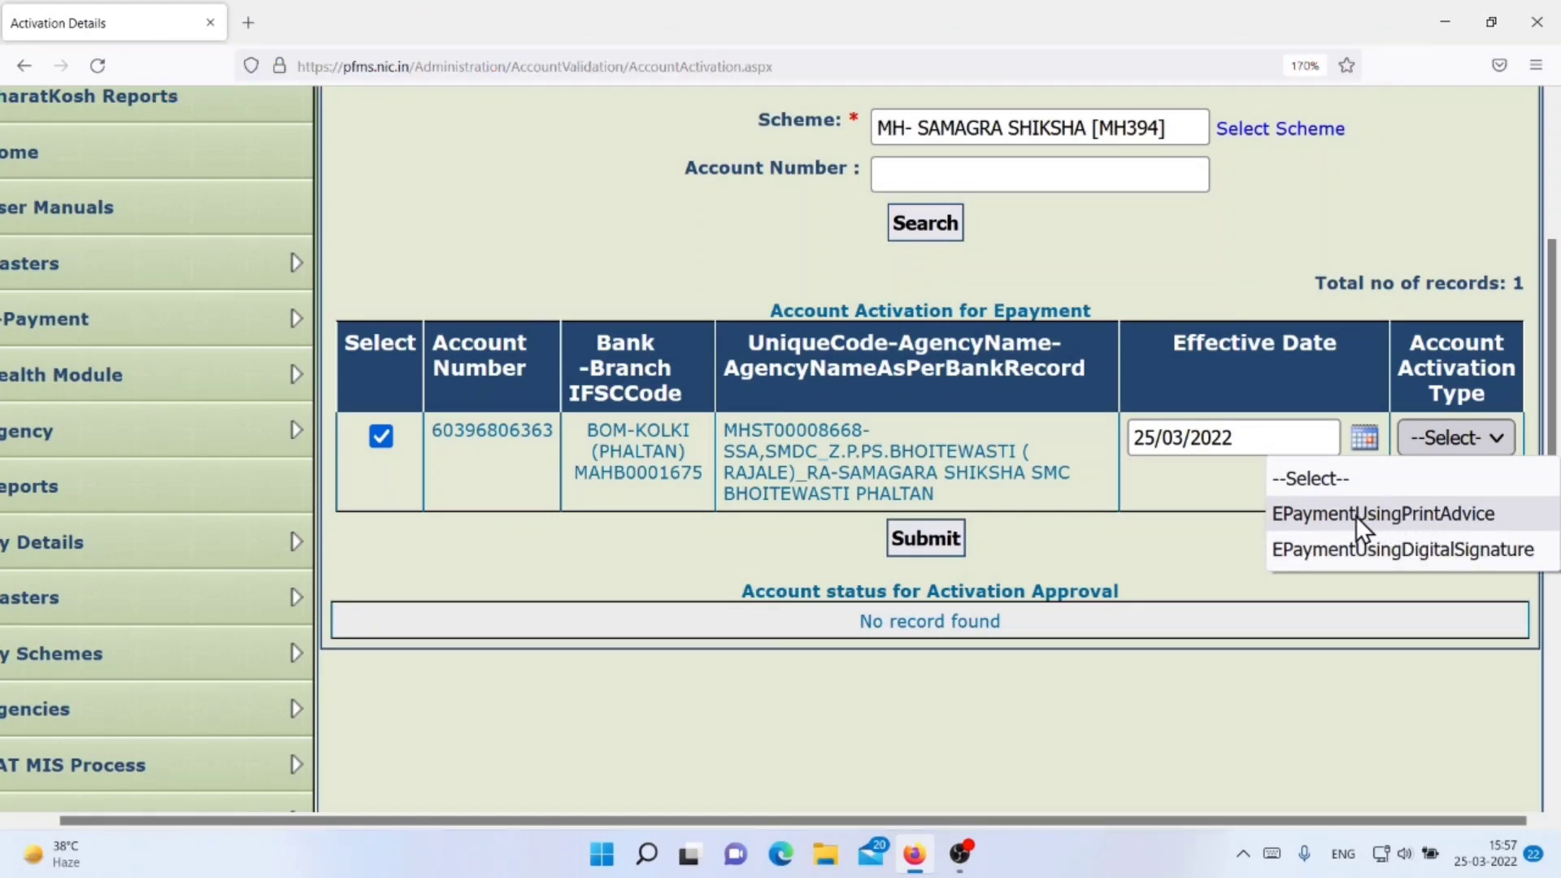
{"action": "left_click", "coordinate": [1400, 516]}
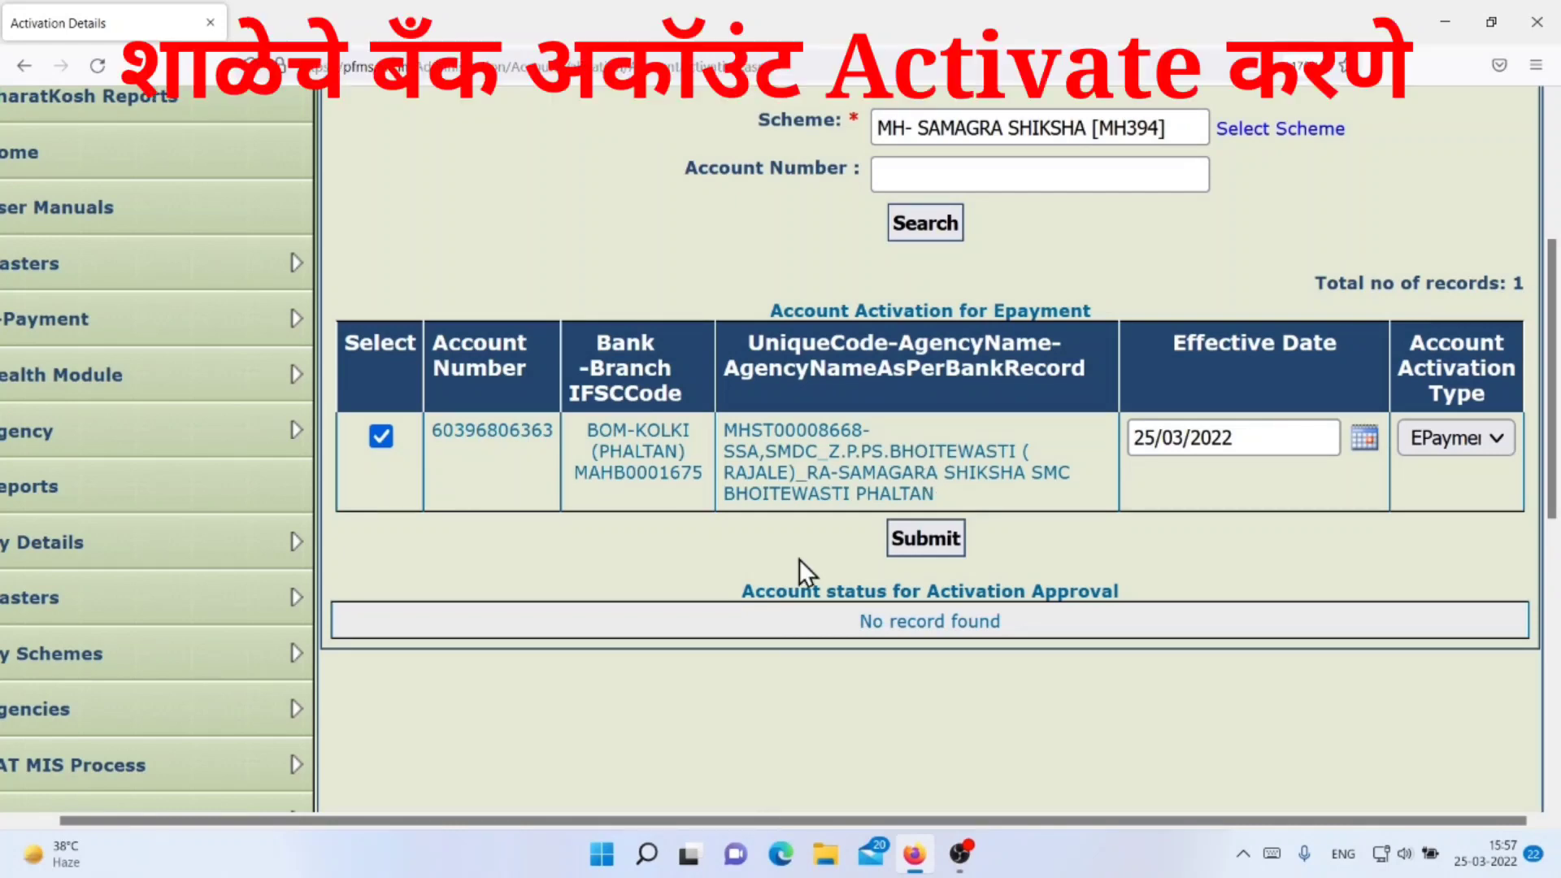
{"action": "left_click", "coordinate": [926, 540]}
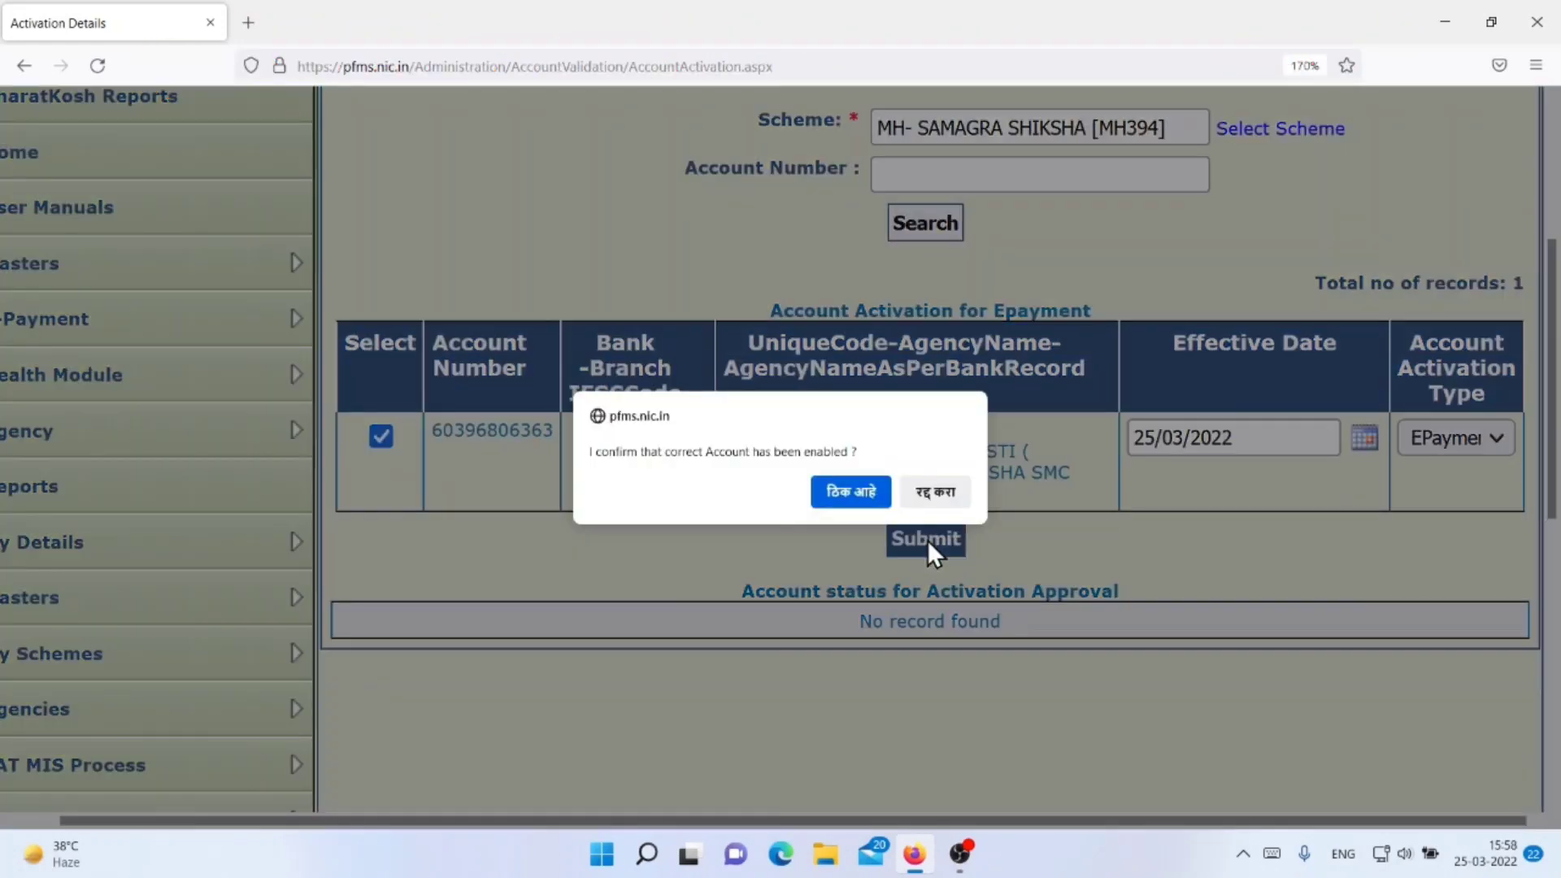
{"action": "left_click", "coordinate": [850, 492]}
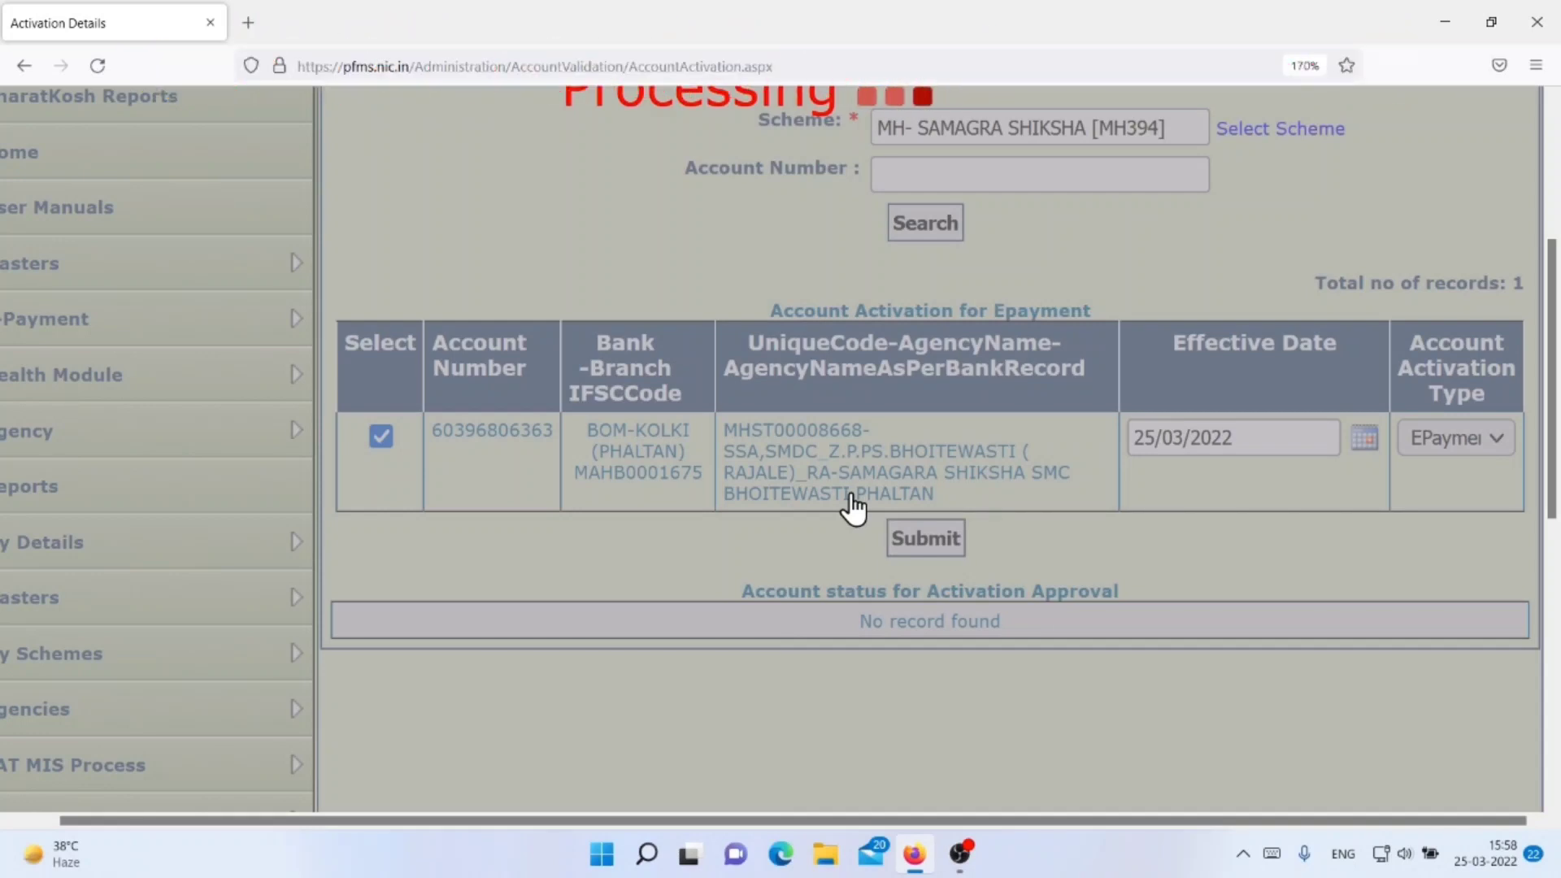
Examine the account's activation approval status, reopening the Account Activation Epayment page to check the submitted request.
{"action": "scroll", "coordinate": [696, 561], "scroll_direction": "up", "scroll_amount": 3}
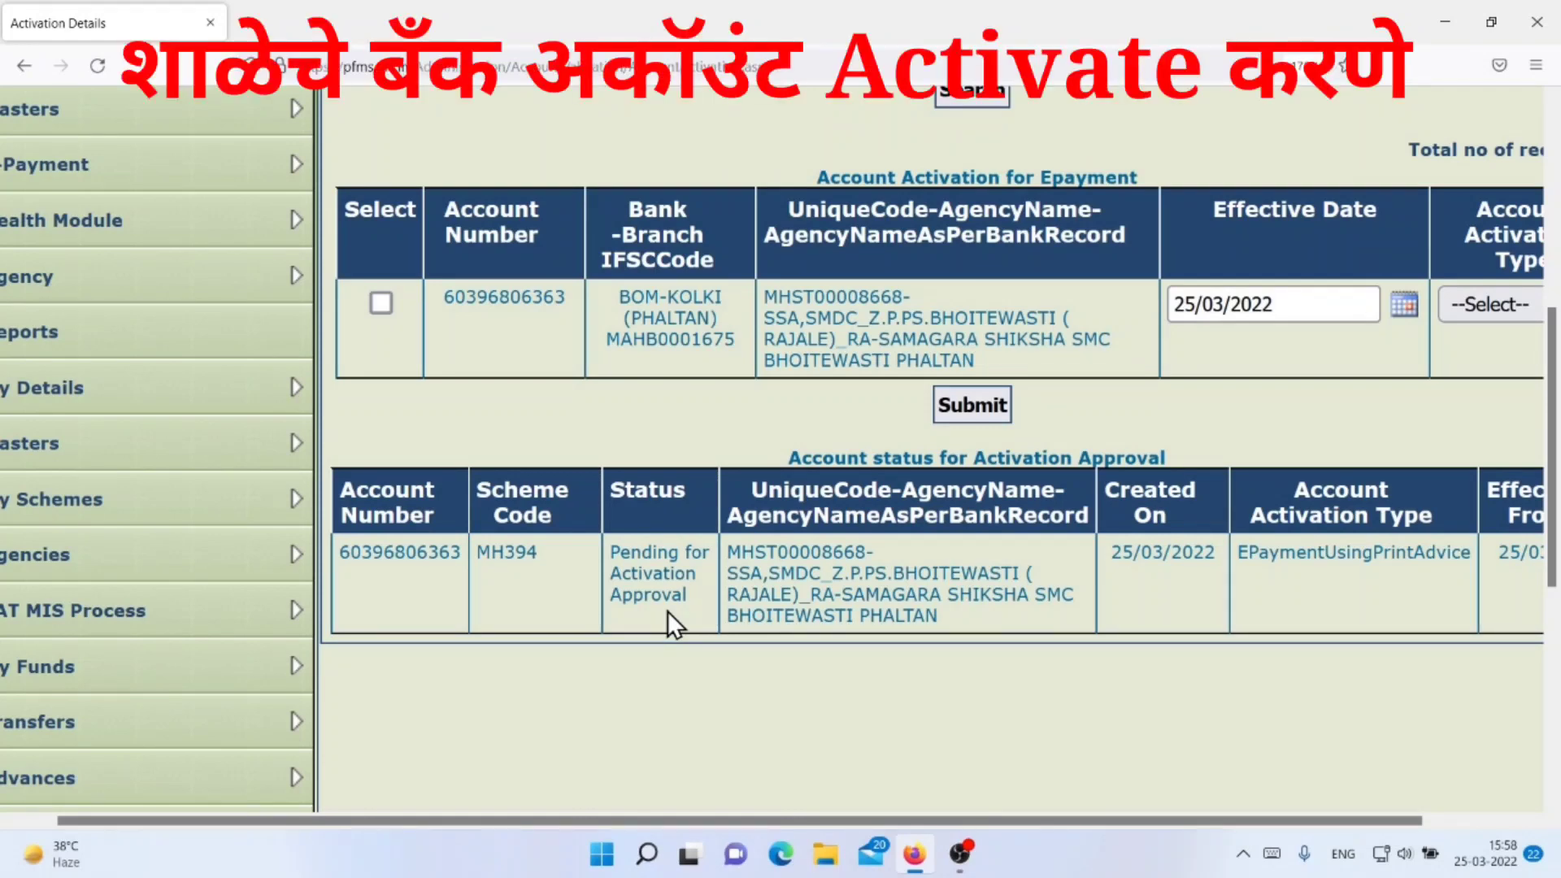
{"action": "scroll", "coordinate": [667, 611], "scroll_direction": "up", "scroll_amount": 5}
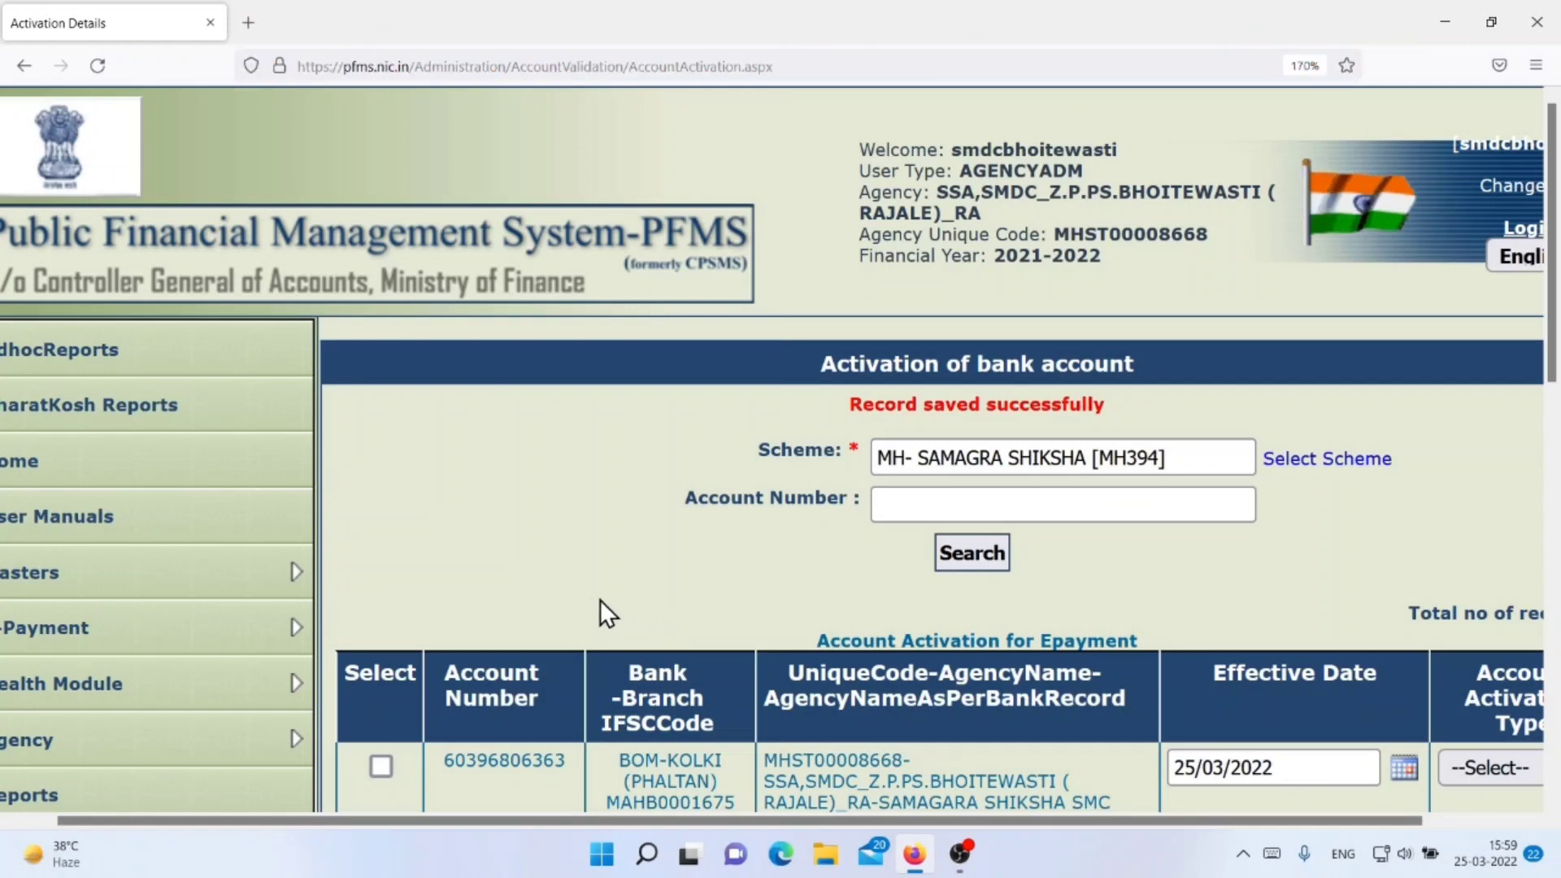
{"action": "scroll", "coordinate": [587, 600], "scroll_direction": "down", "scroll_amount": 3}
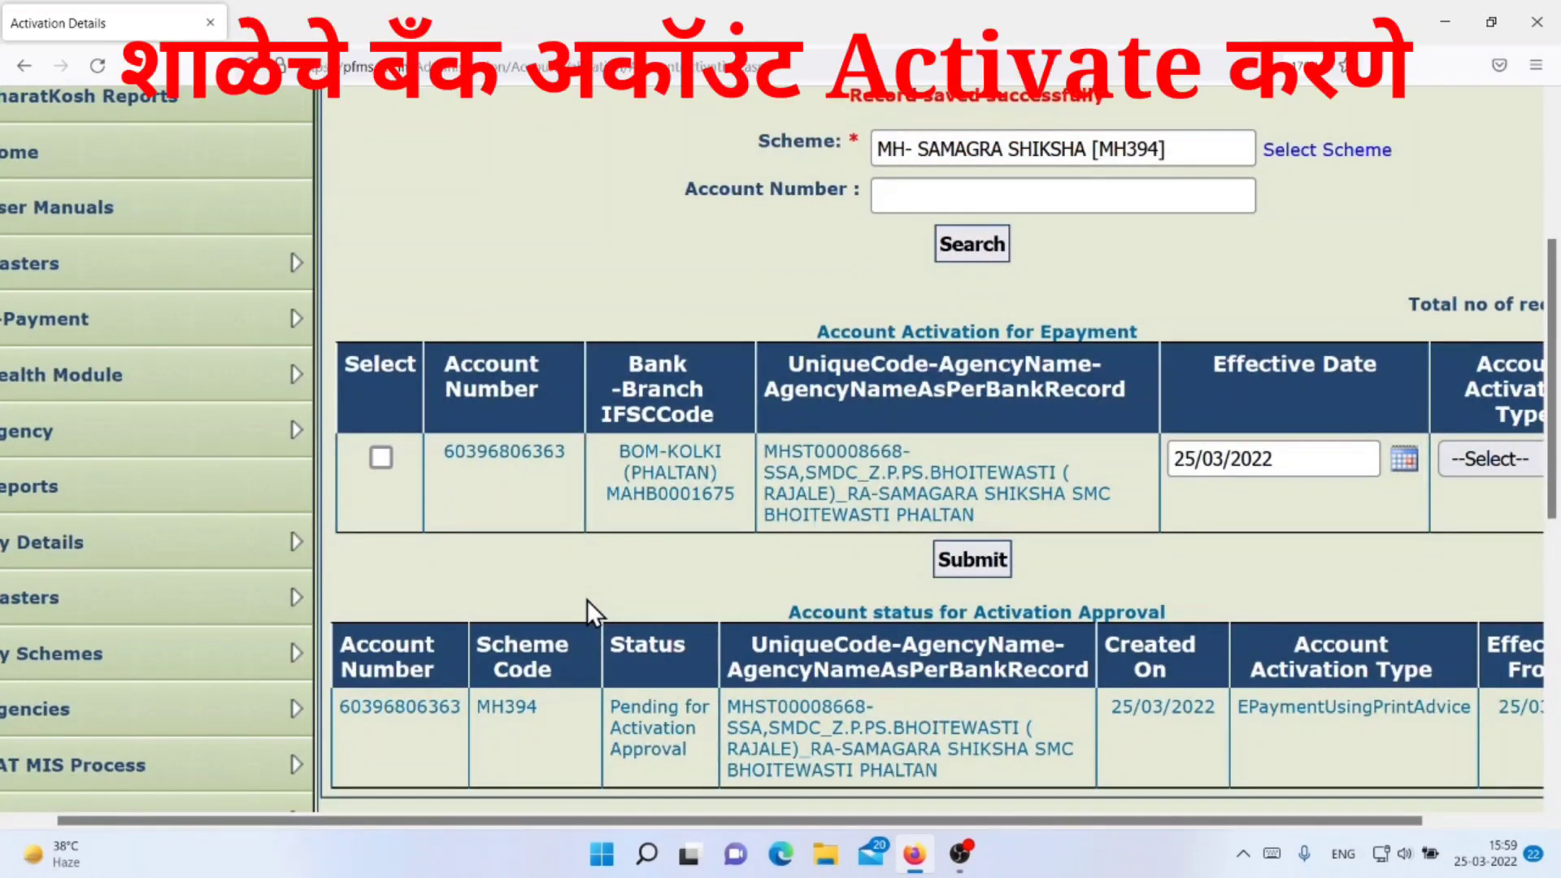
{"action": "scroll", "coordinate": [587, 599], "scroll_direction": "down", "scroll_amount": 3}
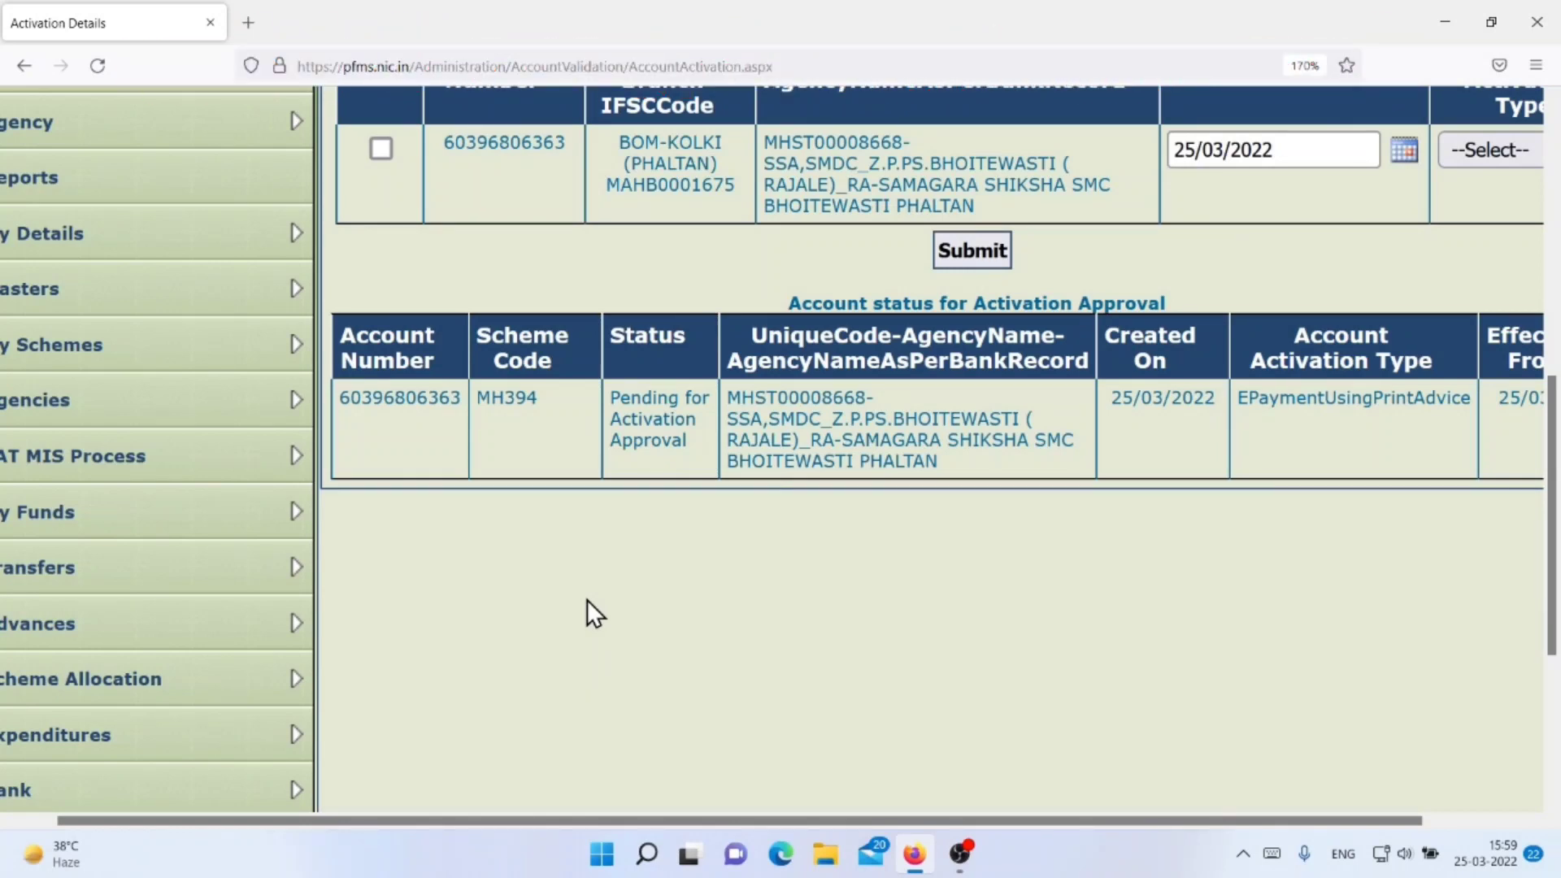
{"action": "key", "text": "ctrl+minus"}
{"action": "key", "text": "ctrl+minus"}
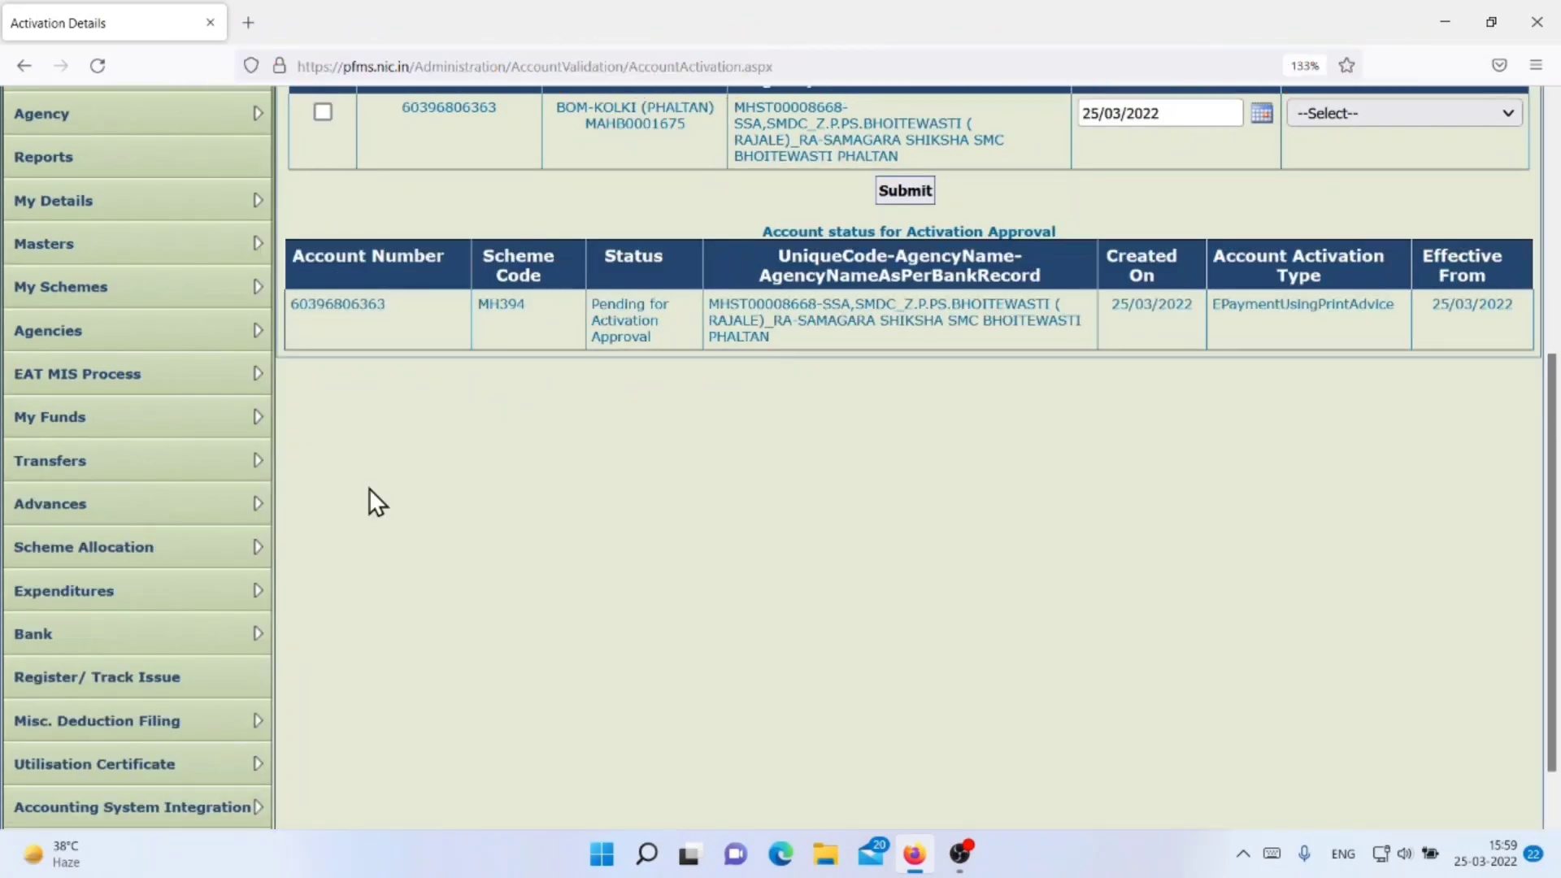
{"action": "mouse_move", "coordinate": [125, 646]}
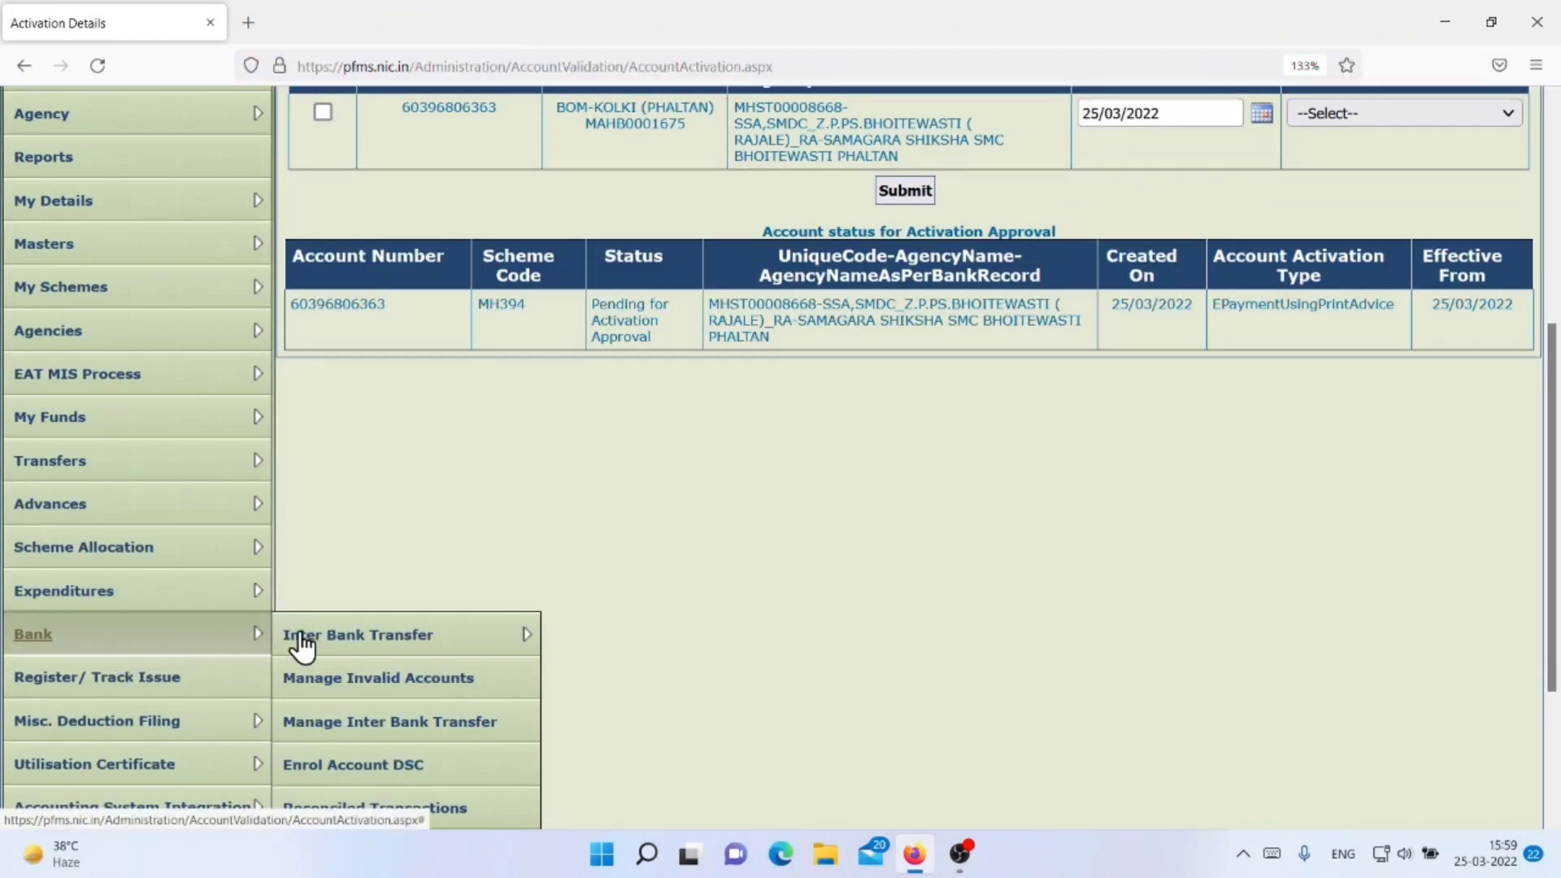
{"action": "scroll", "coordinate": [360, 637], "scroll_direction": "down", "scroll_amount": 2}
{"action": "scroll", "coordinate": [360, 637], "scroll_direction": "down", "scroll_amount": 1}
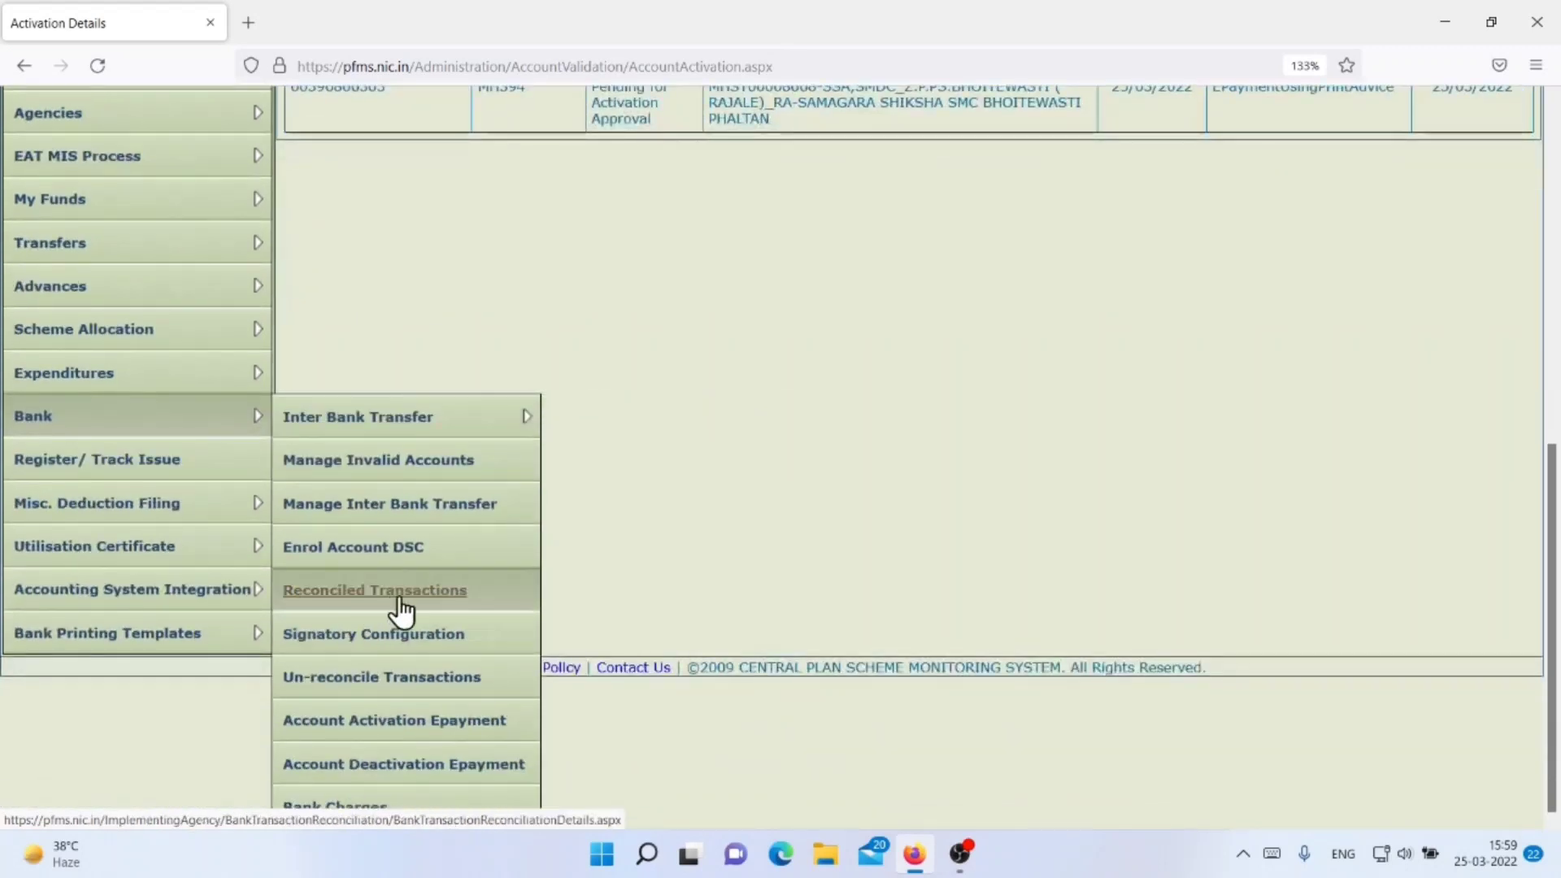
{"action": "left_click", "coordinate": [412, 723]}
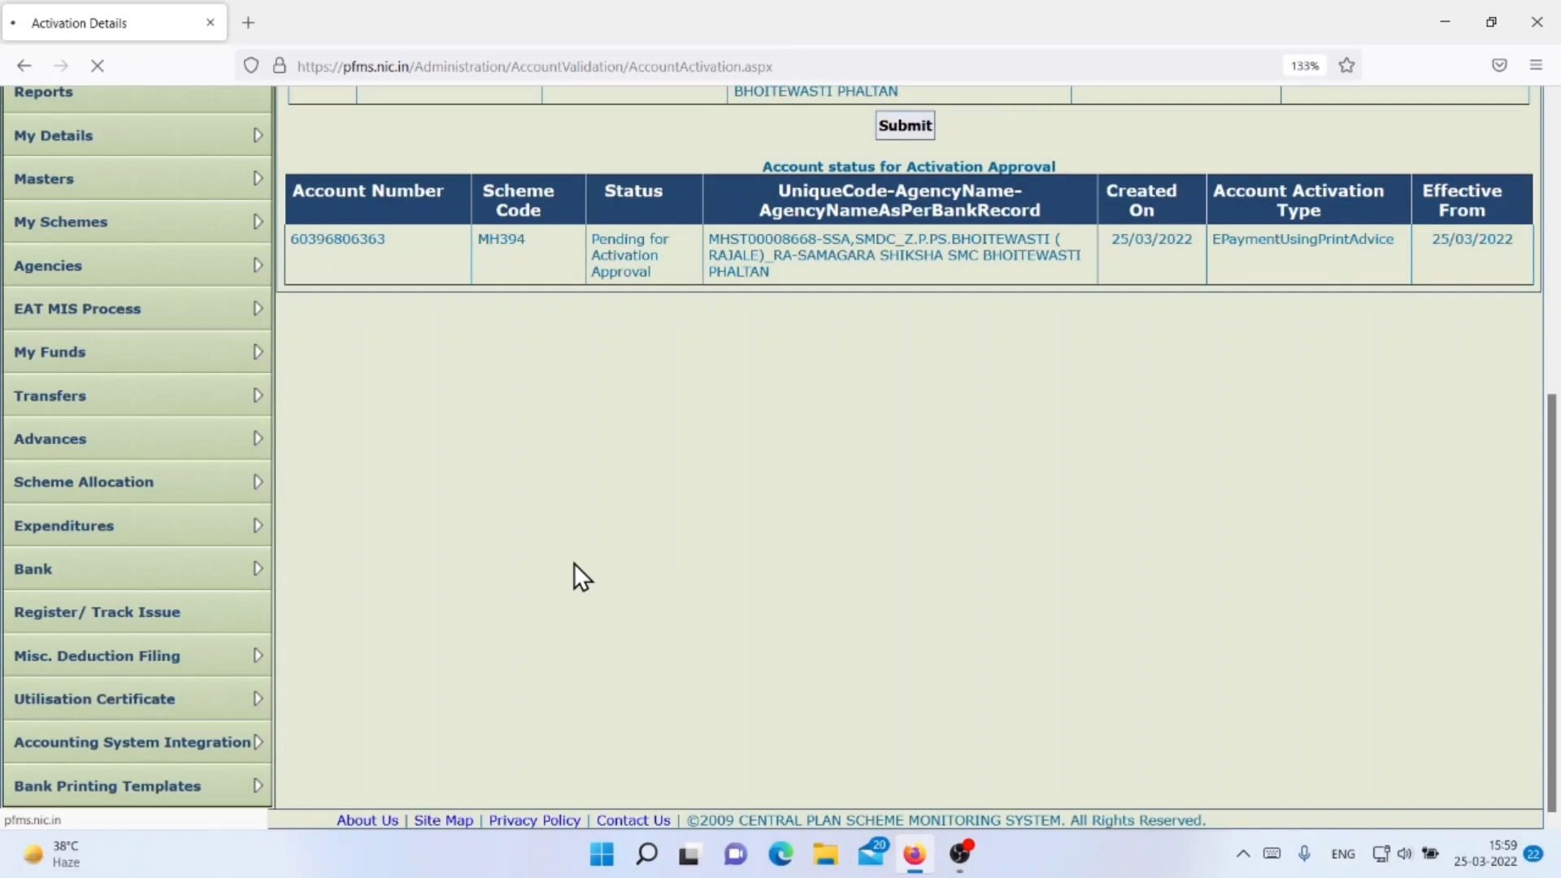
{"action": "scroll", "coordinate": [573, 562], "scroll_direction": "up", "scroll_amount": 4}
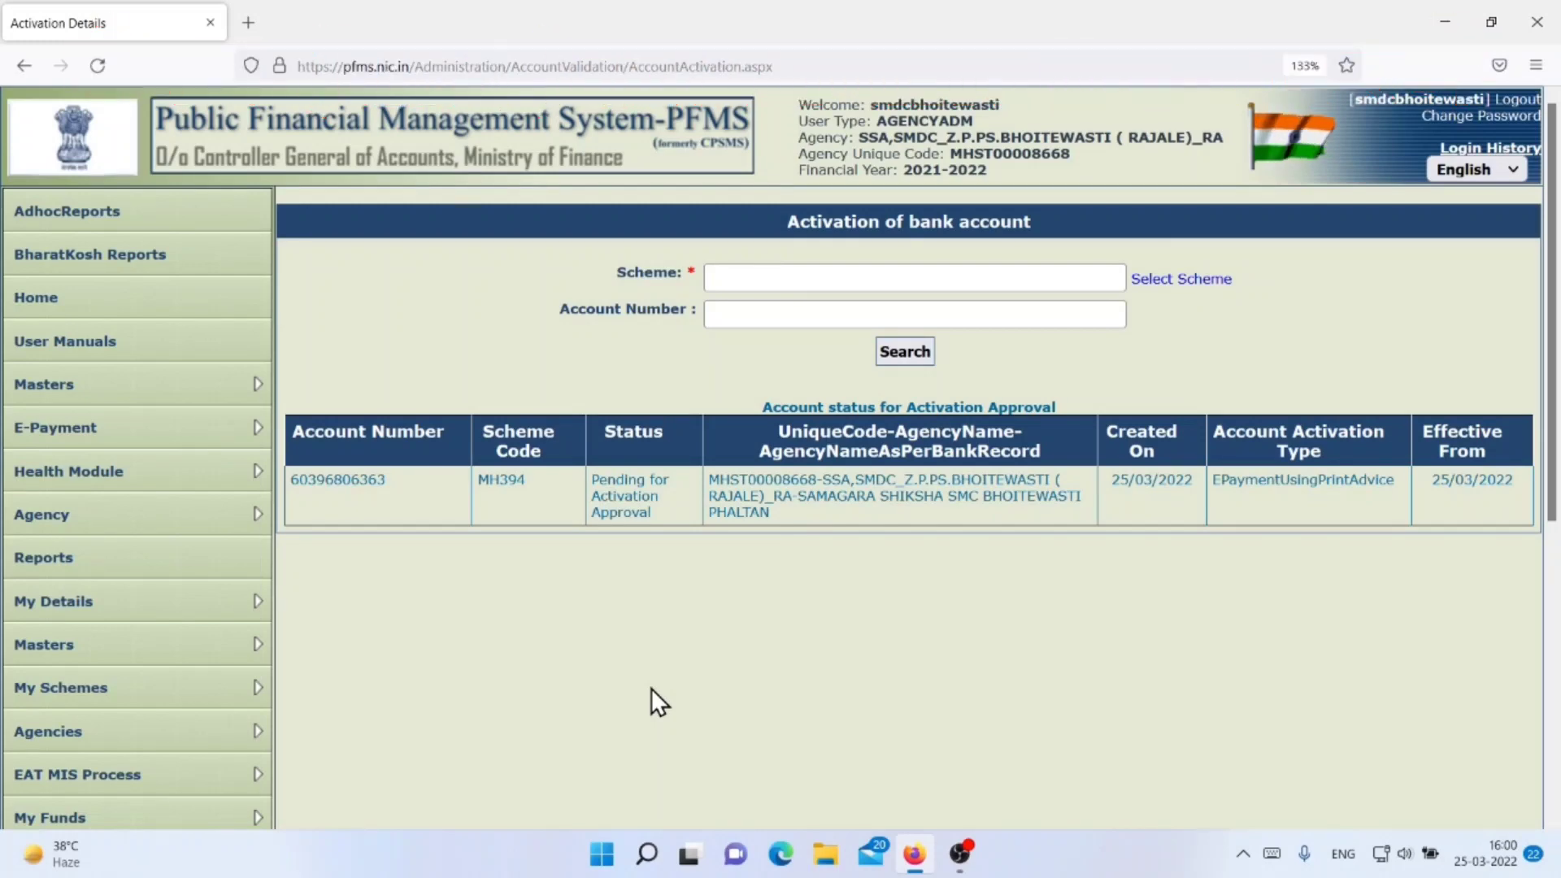
Open the Create Agency User form for adding a new user to the school agency.
{"action": "key", "text": "ctrl+plus"}
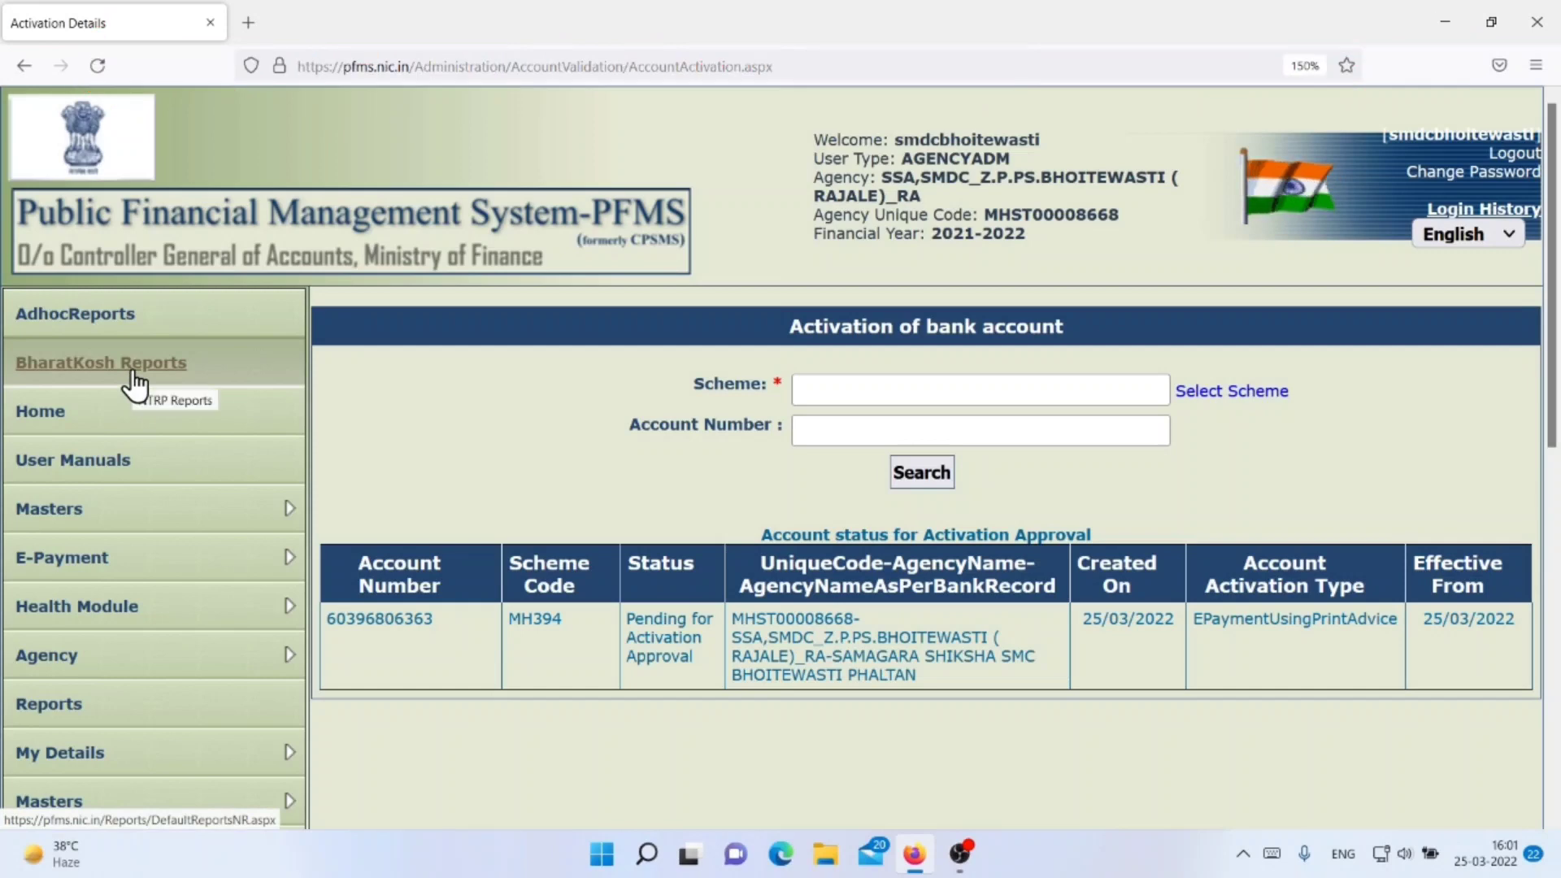
{"action": "mouse_move", "coordinate": [60, 516]}
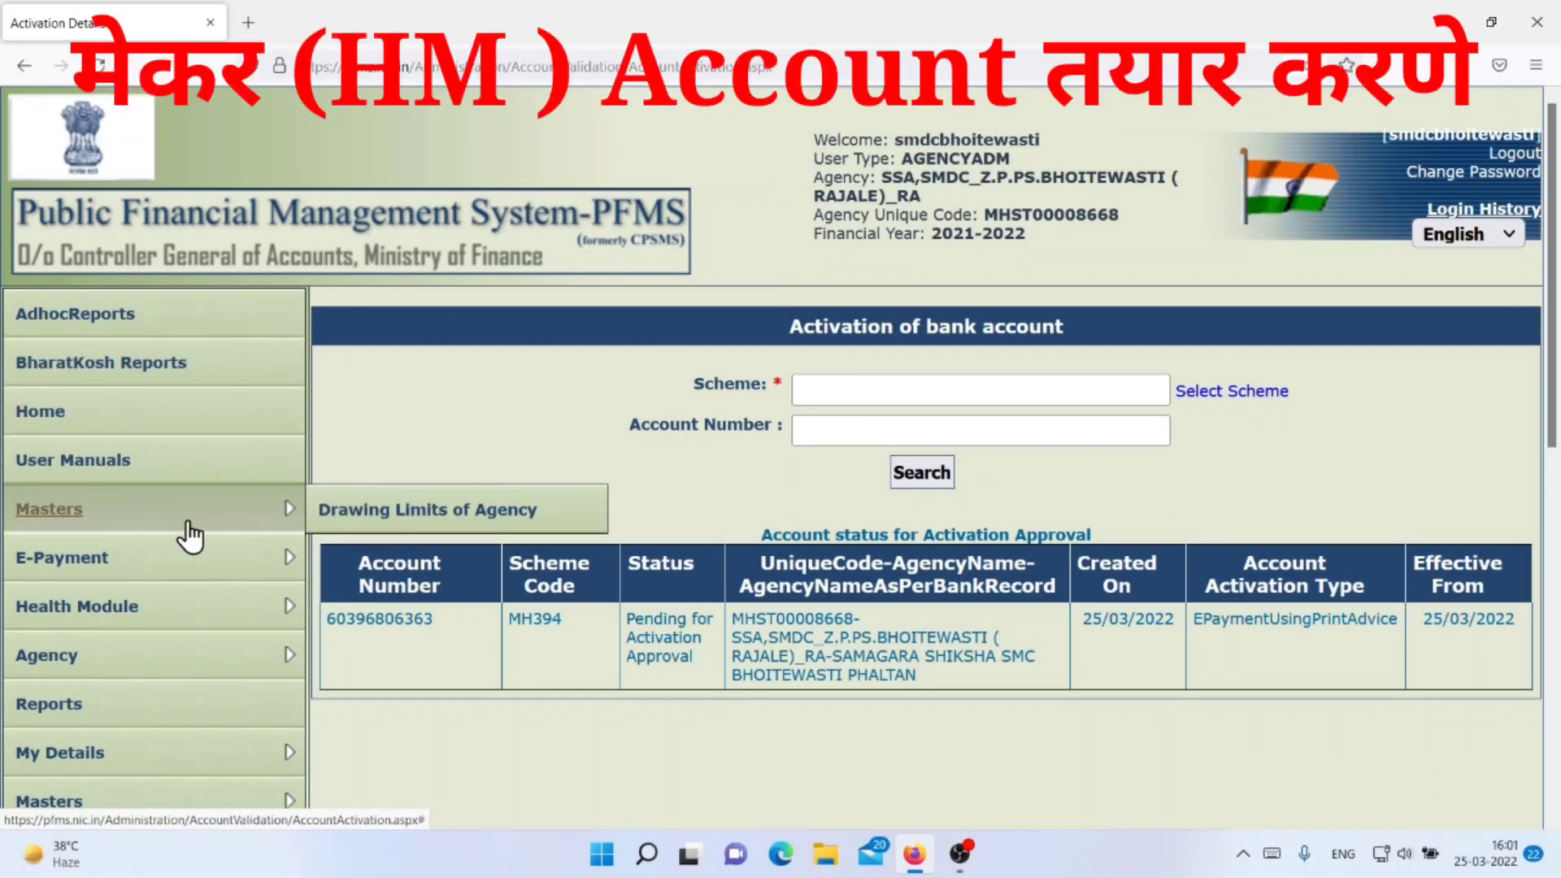
{"action": "scroll", "coordinate": [192, 523], "scroll_direction": "down", "scroll_amount": 2}
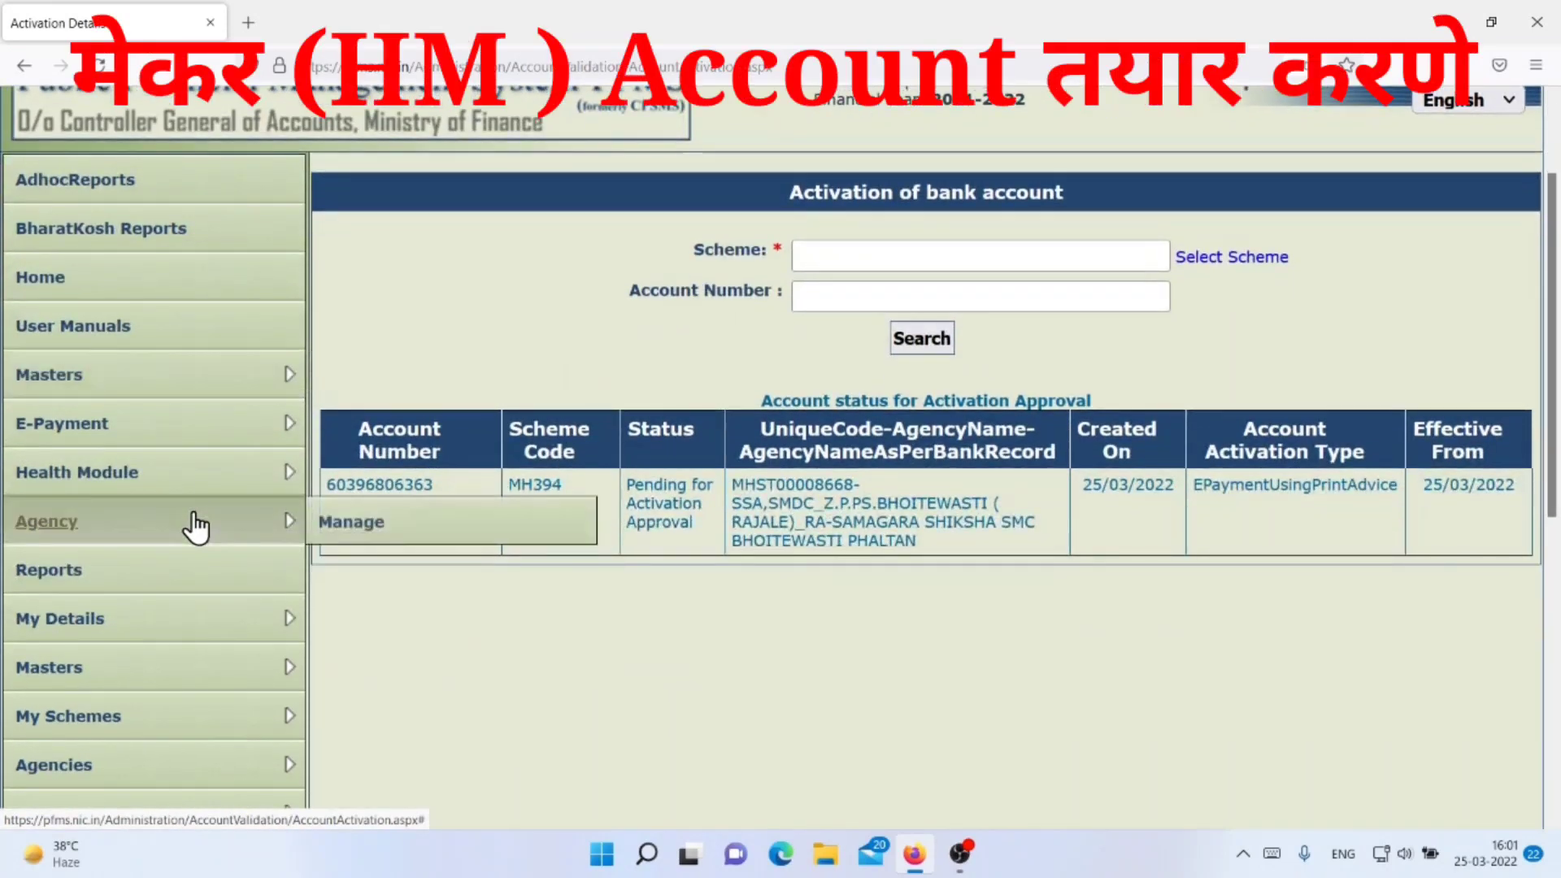
{"action": "scroll", "coordinate": [192, 522], "scroll_direction": "down", "scroll_amount": 2}
{"action": "mouse_move", "coordinate": [192, 523]}
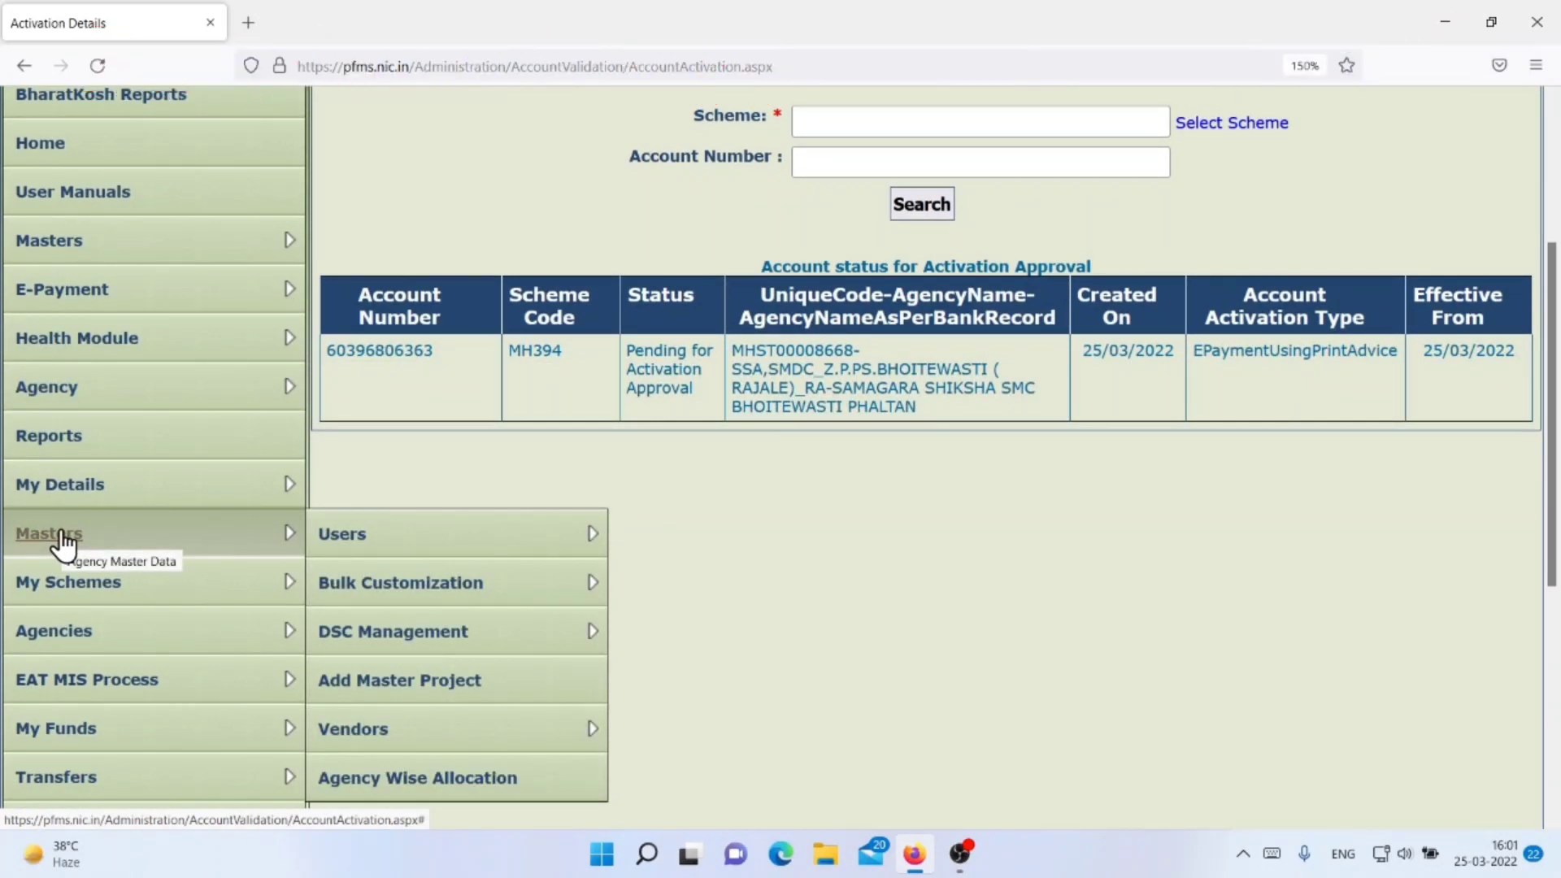
{"action": "mouse_move", "coordinate": [77, 247]}
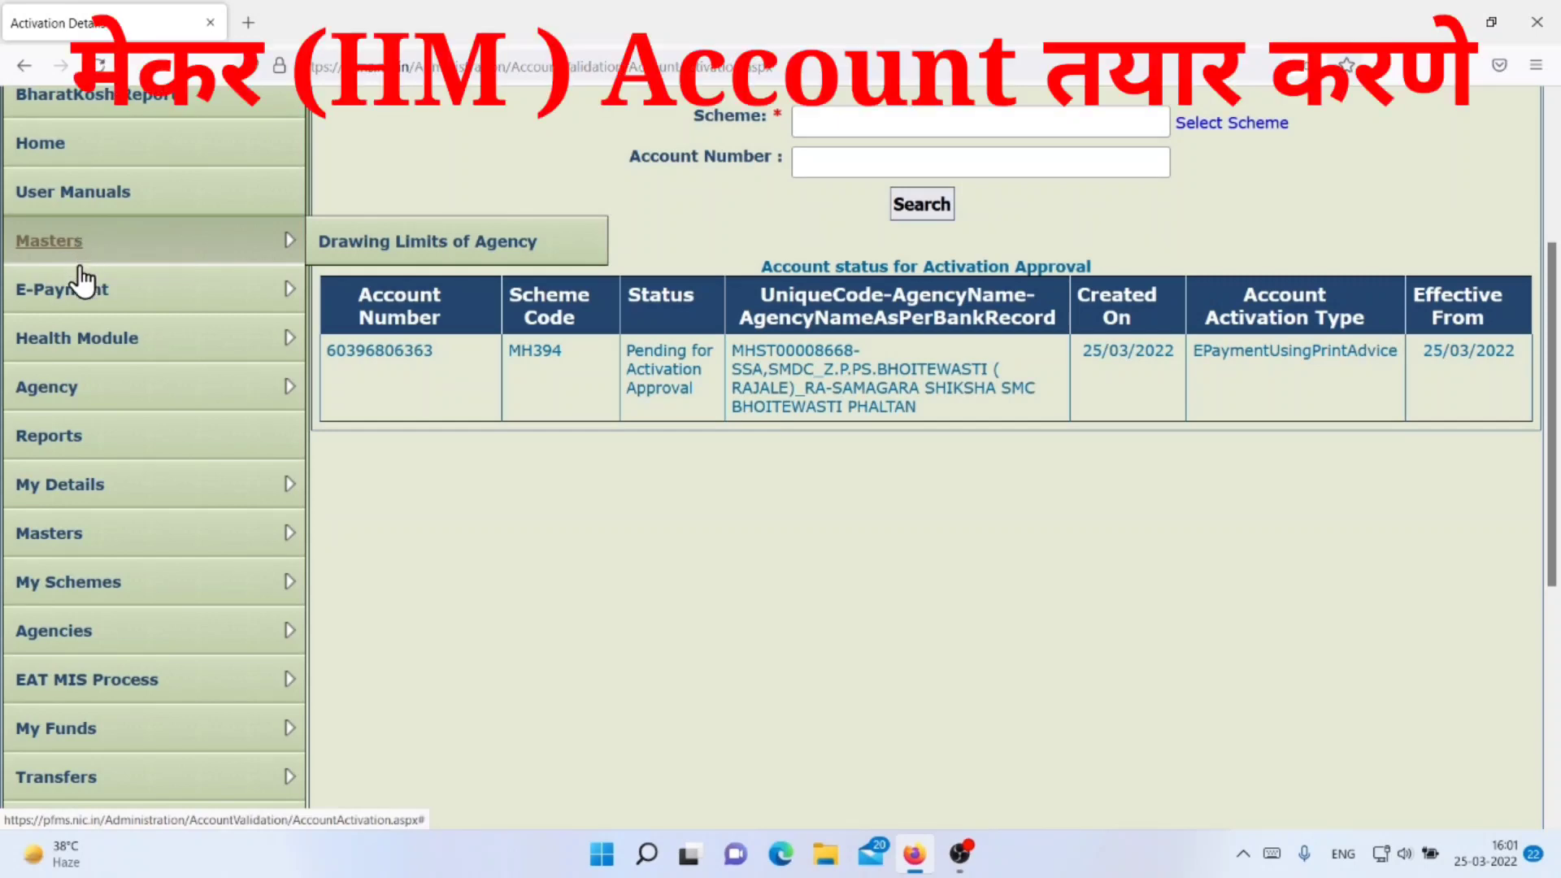
{"action": "mouse_move", "coordinate": [127, 543]}
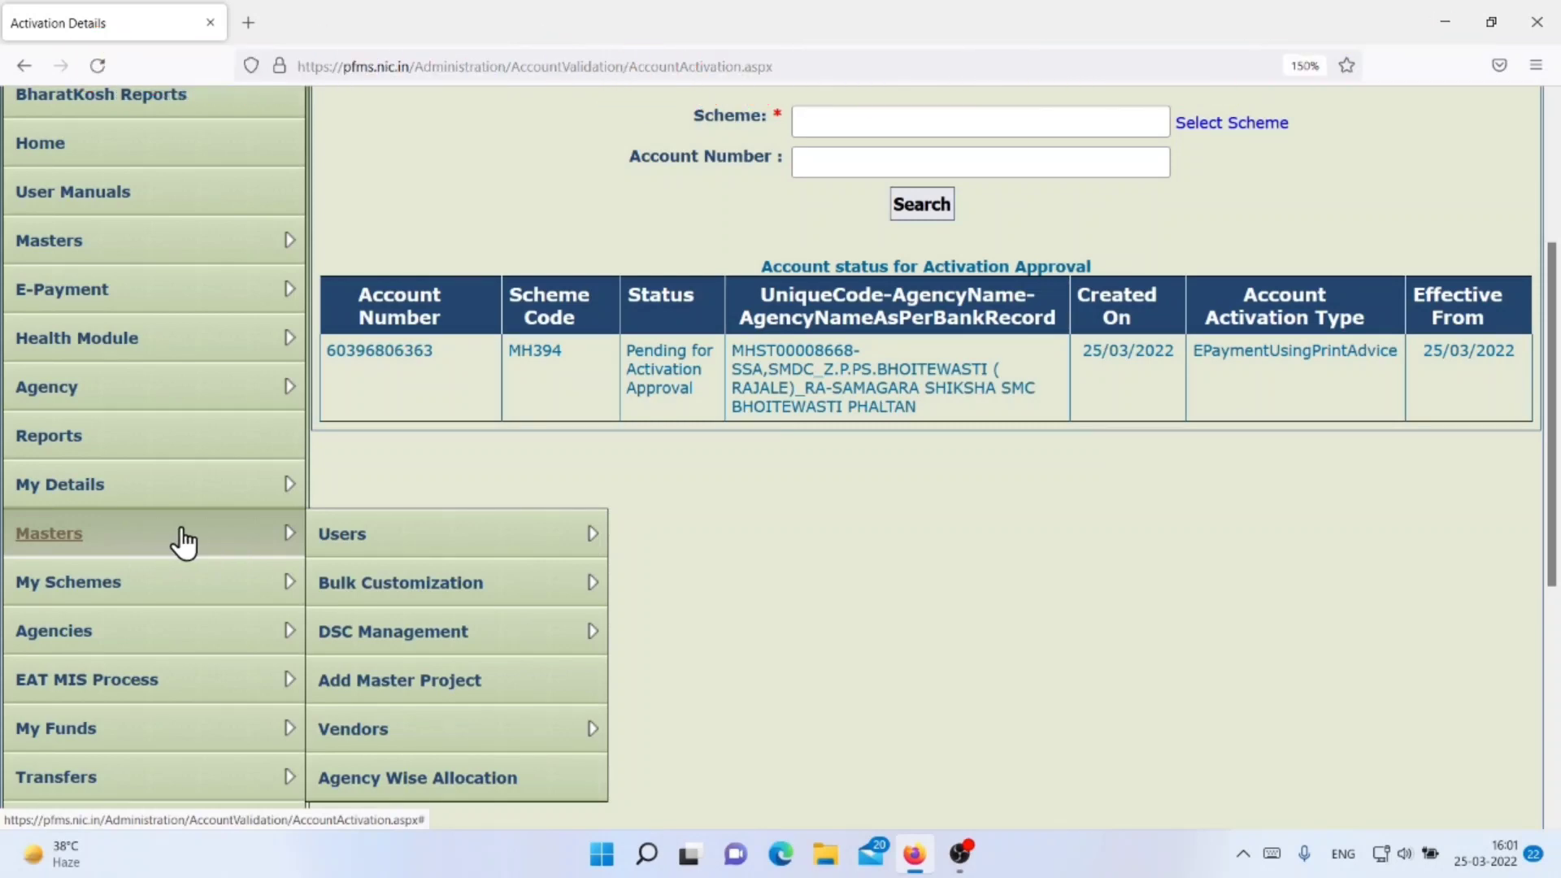
{"action": "mouse_move", "coordinate": [339, 540]}
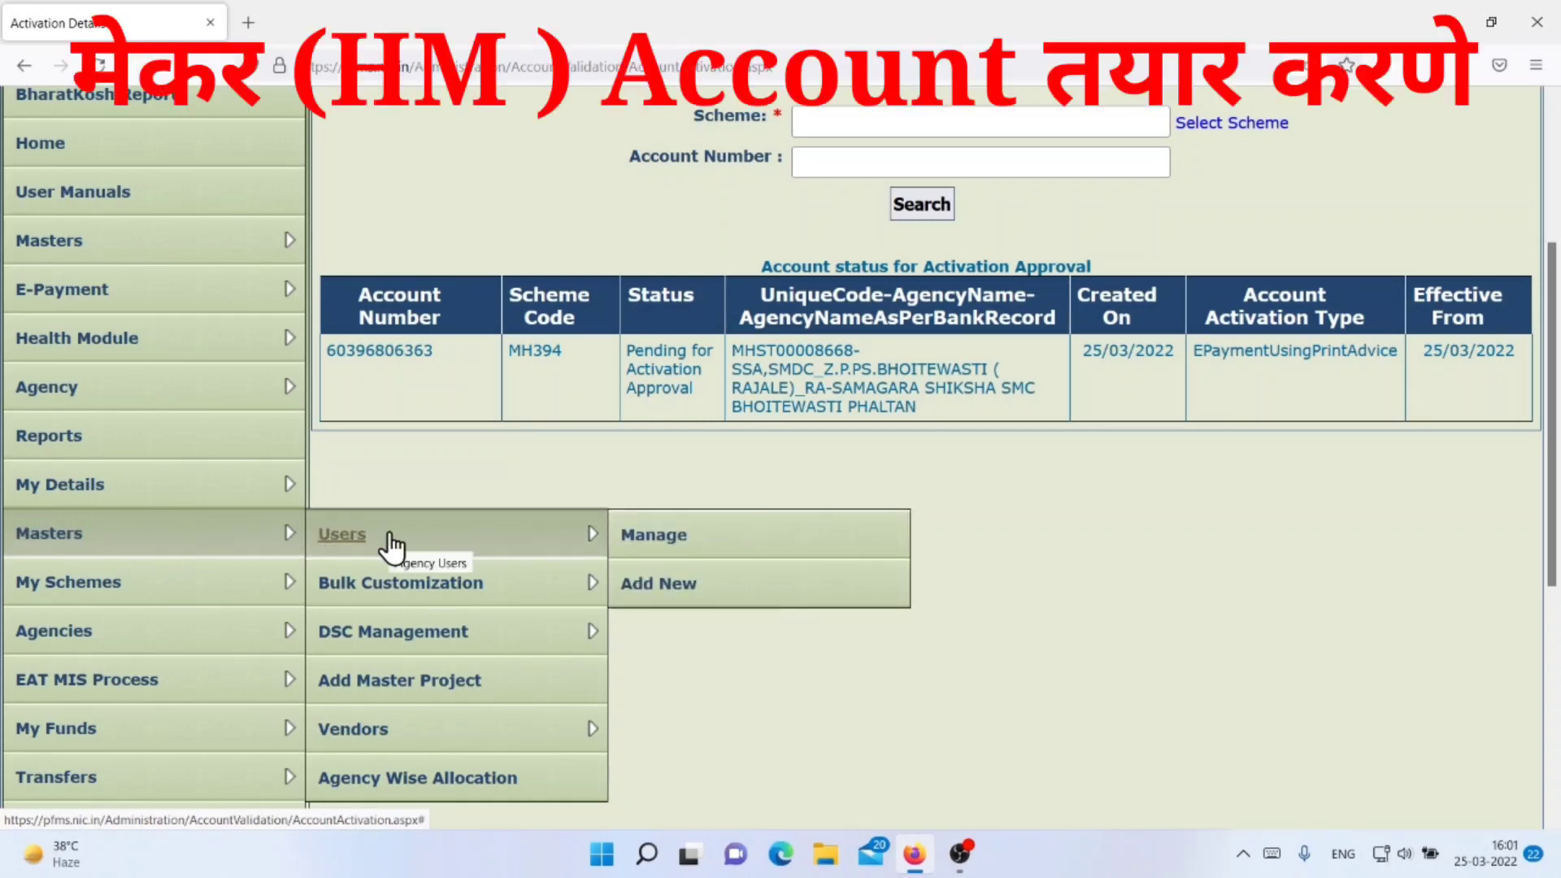
{"action": "left_click", "coordinate": [686, 585]}
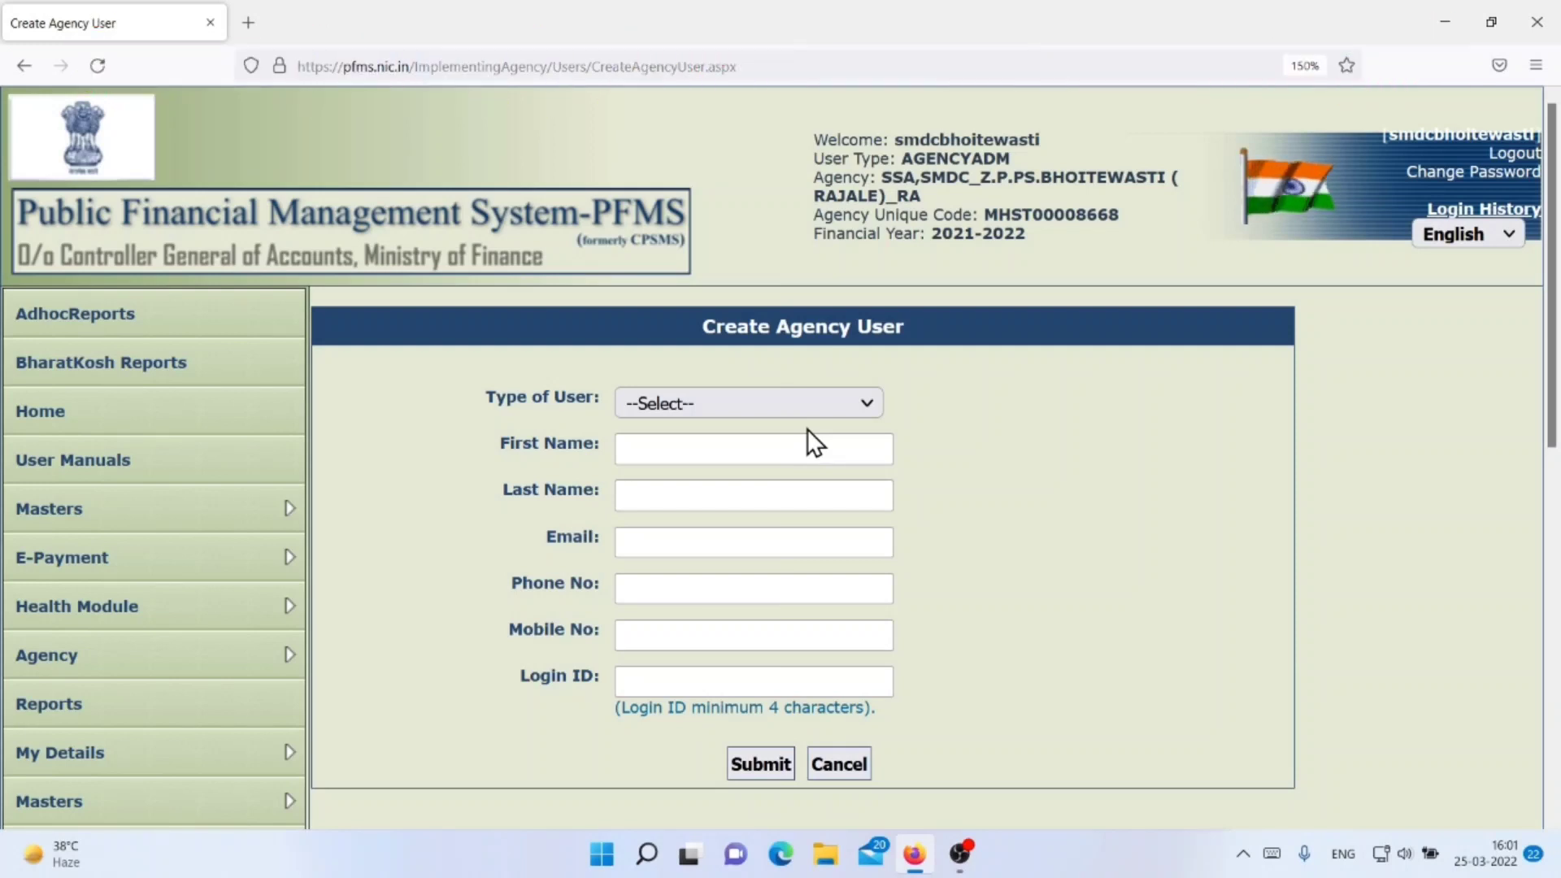
Create an Agency Data Operator user with the headmaster's name, e-mail, phone, mobile and login ID, submit it and review the saved record.
{"action": "left_click", "coordinate": [768, 402]}
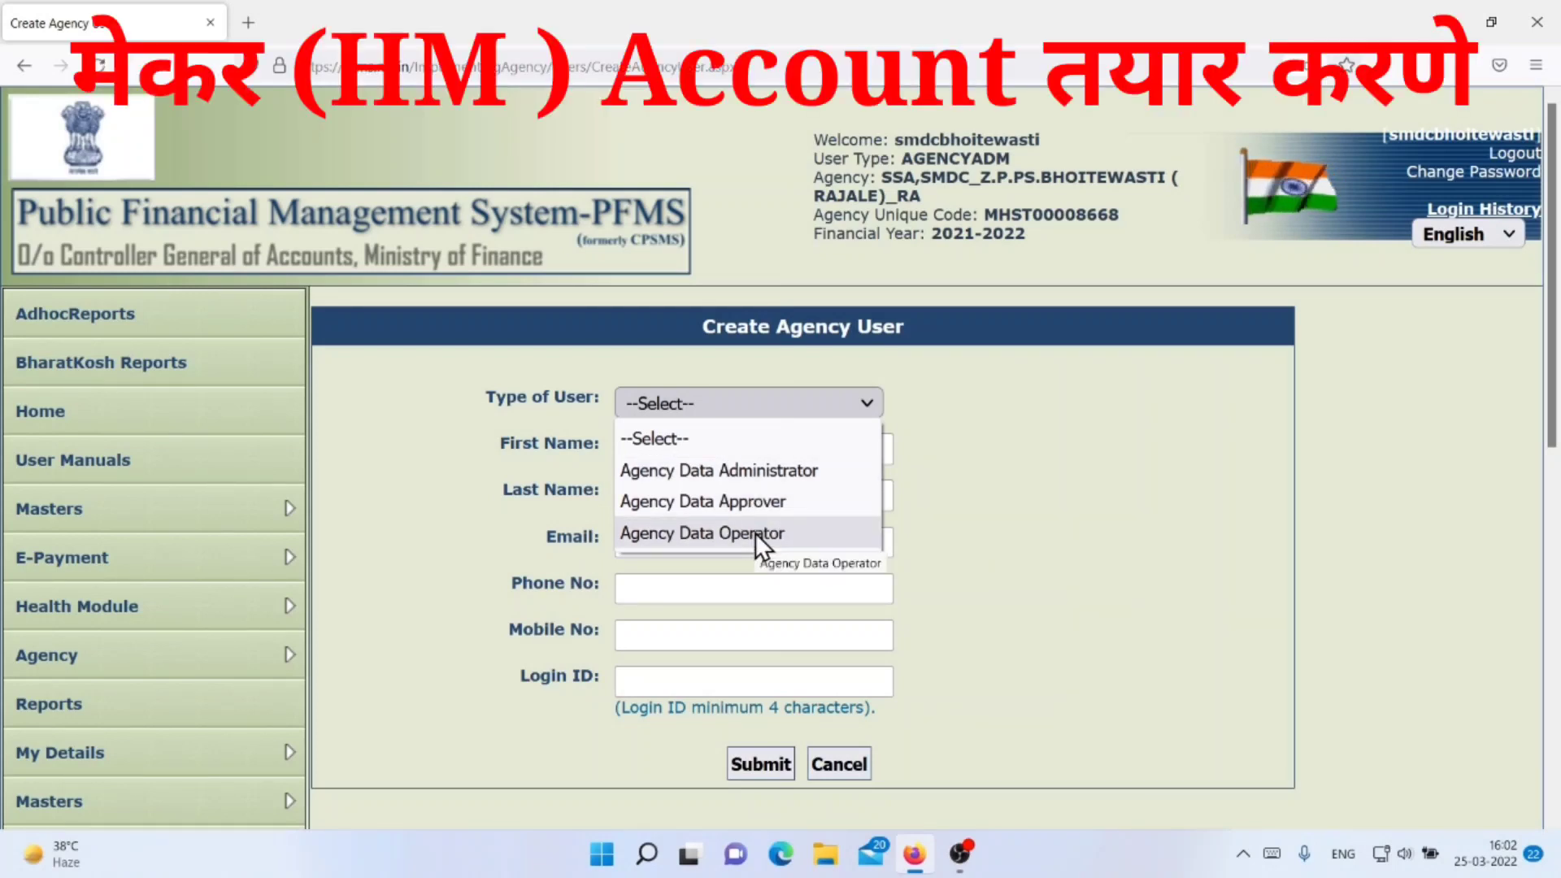
{"action": "left_click", "coordinate": [694, 533]}
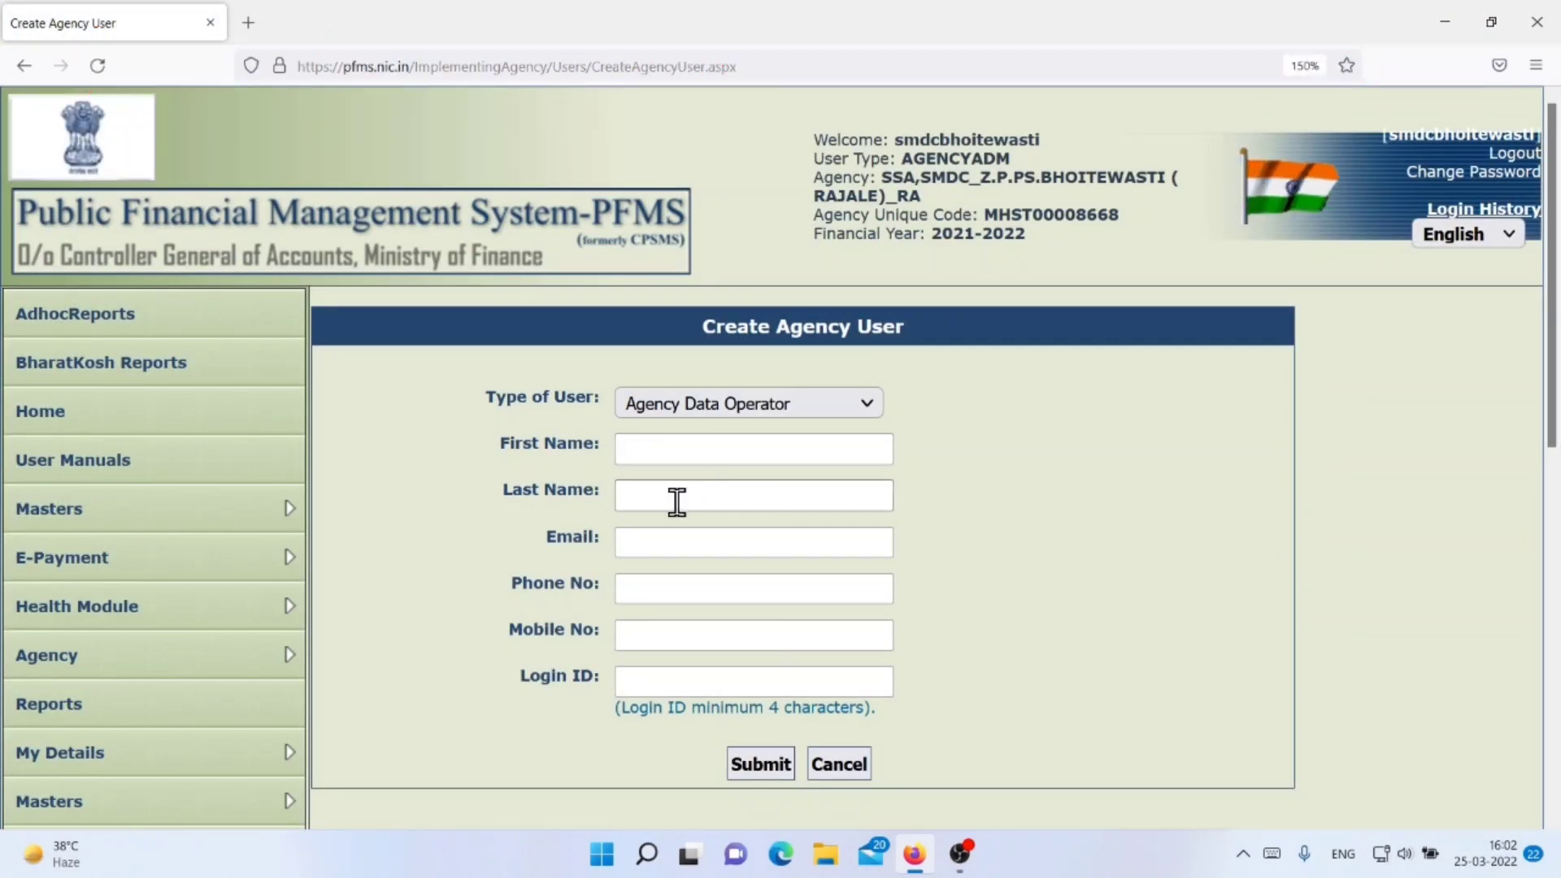
{"action": "left_click", "coordinate": [660, 544]}
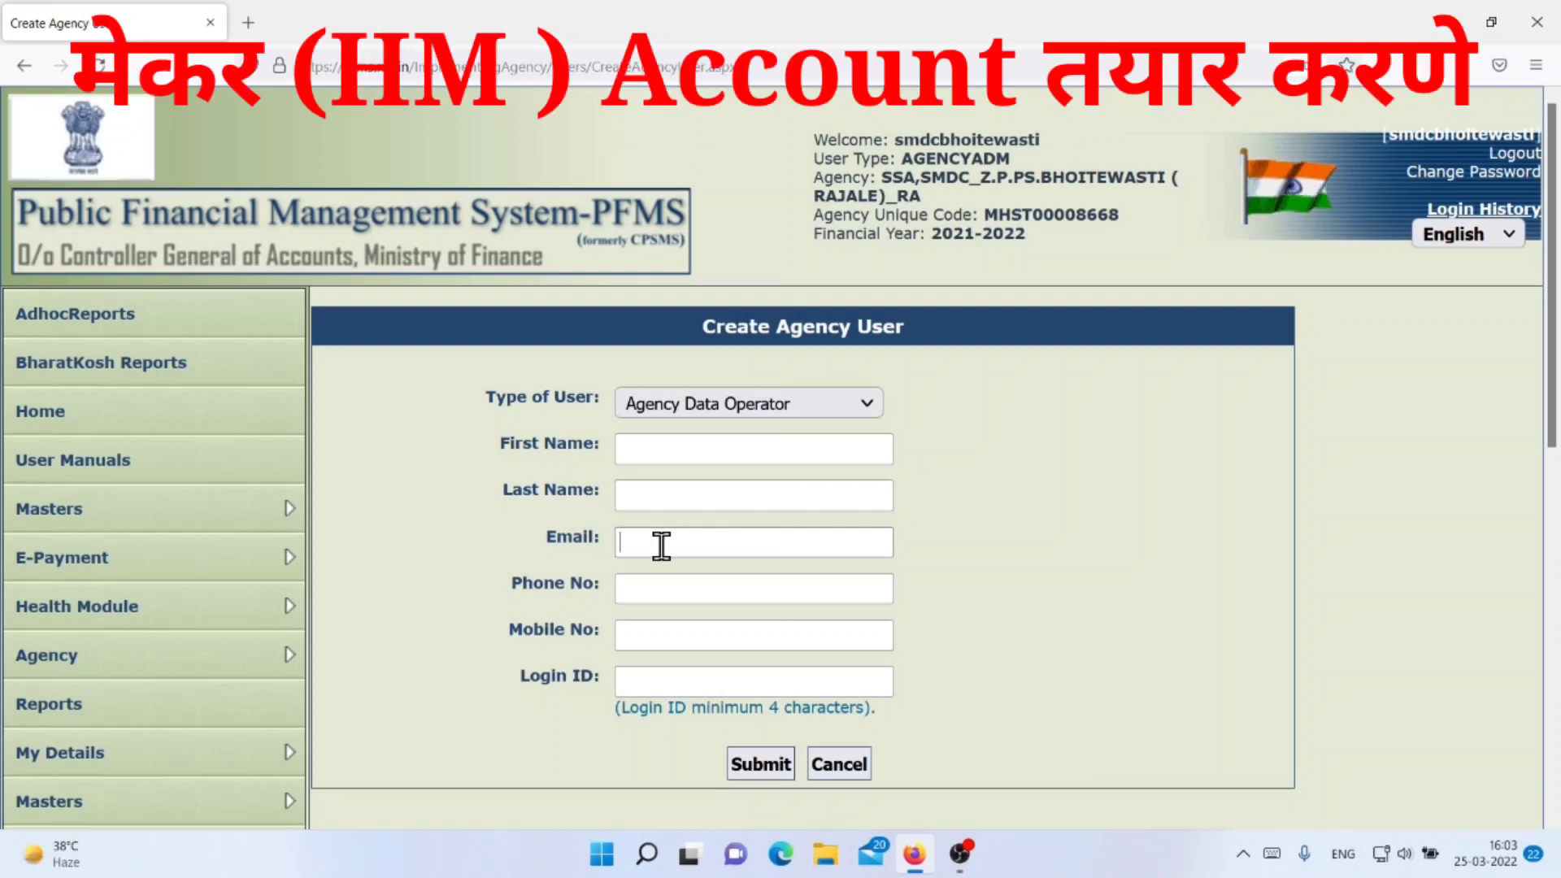
{"action": "left_click", "coordinate": [680, 456]}
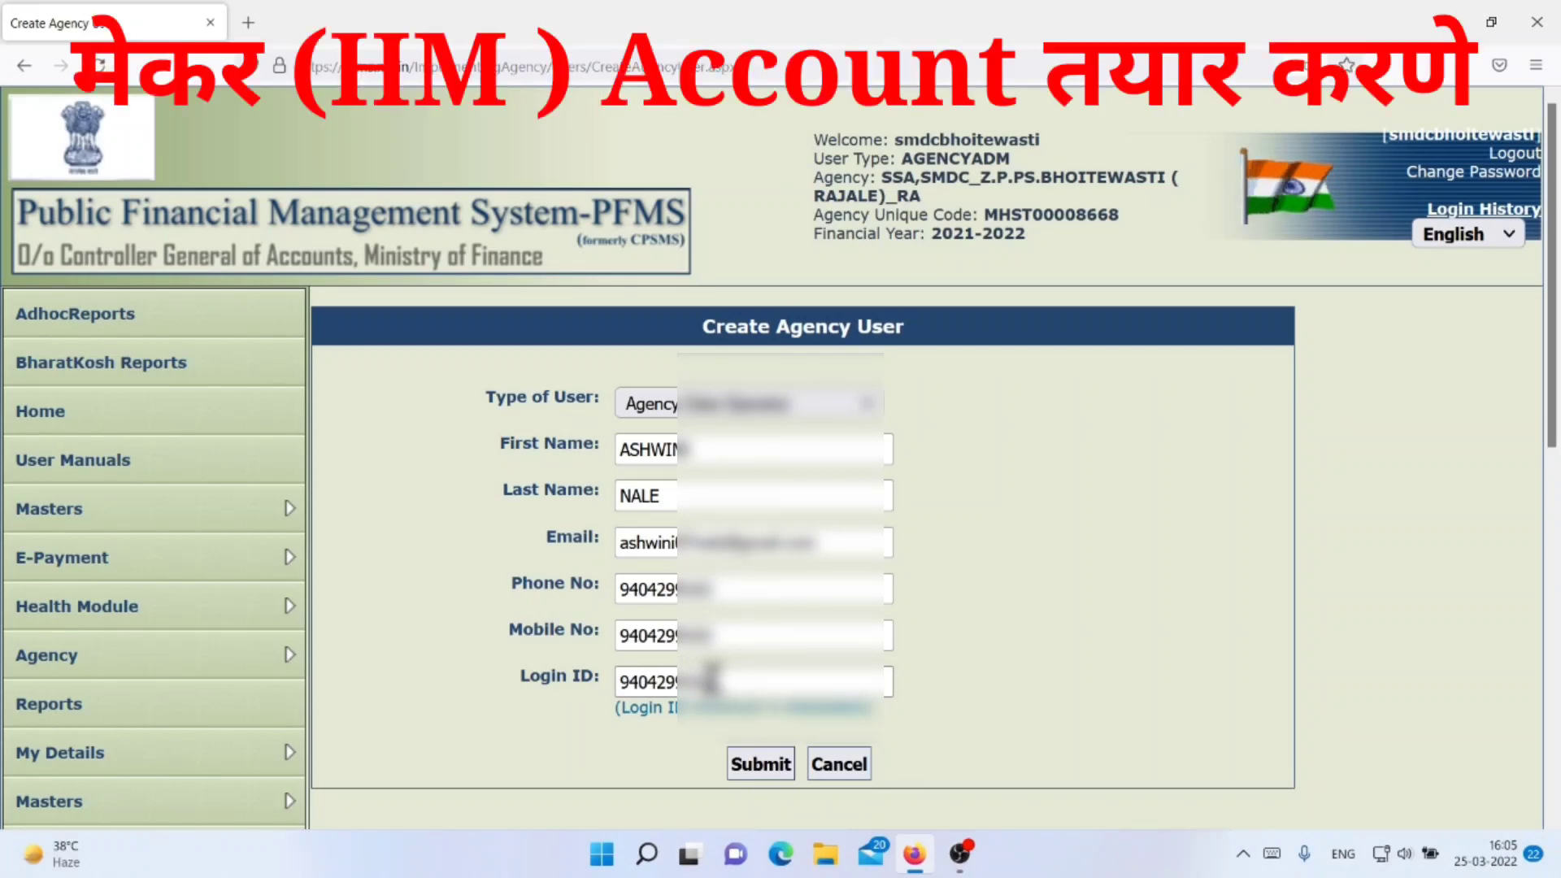
{"action": "left_click", "coordinate": [750, 764]}
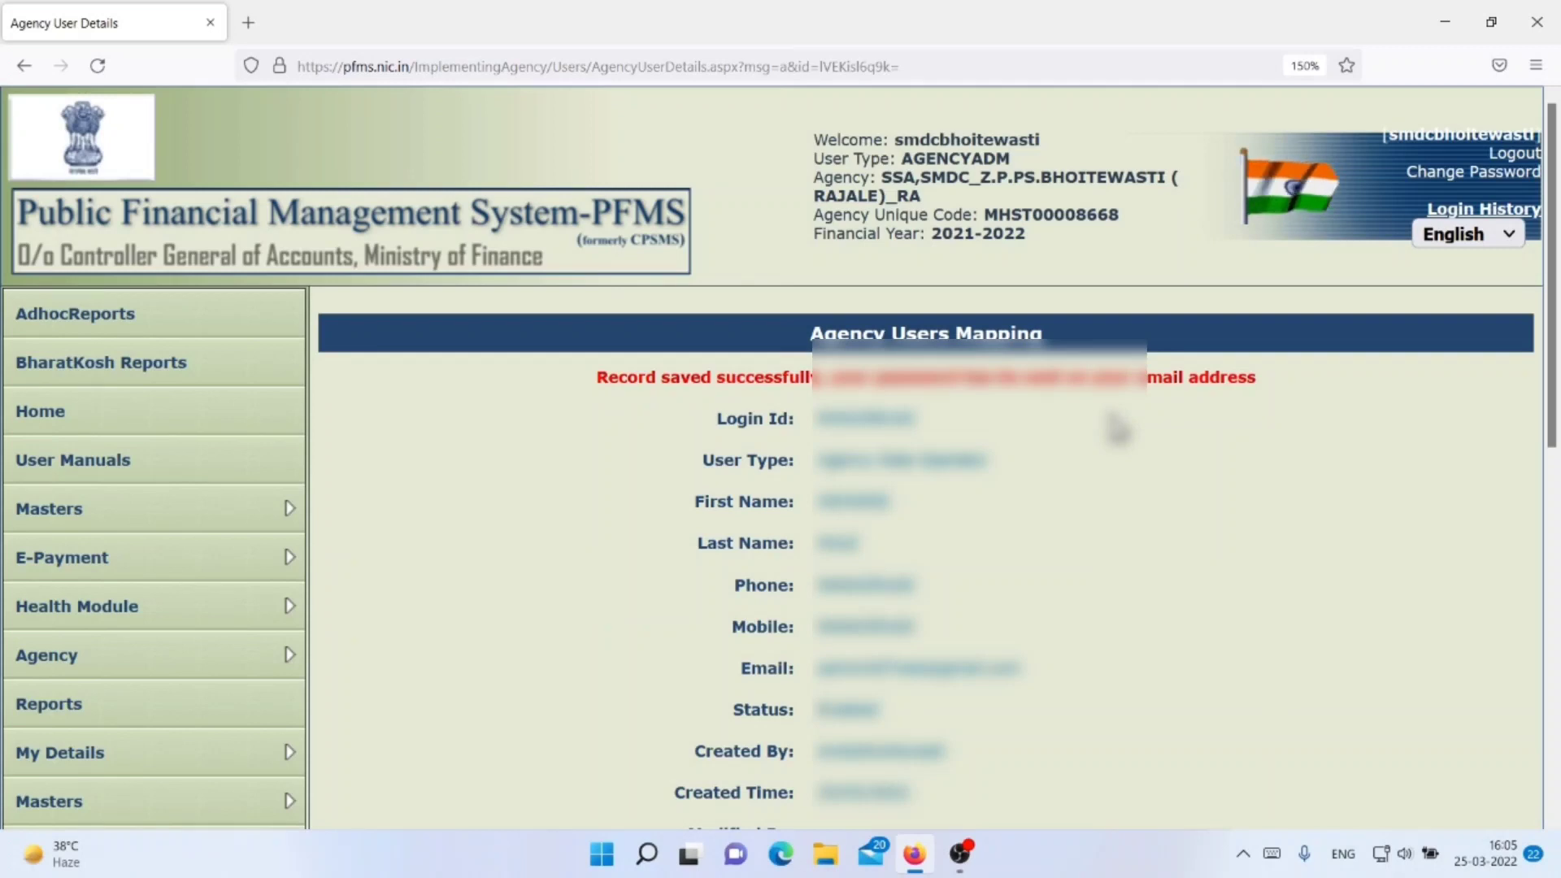
{"action": "scroll", "coordinate": [1119, 429], "scroll_direction": "down", "scroll_amount": 3}
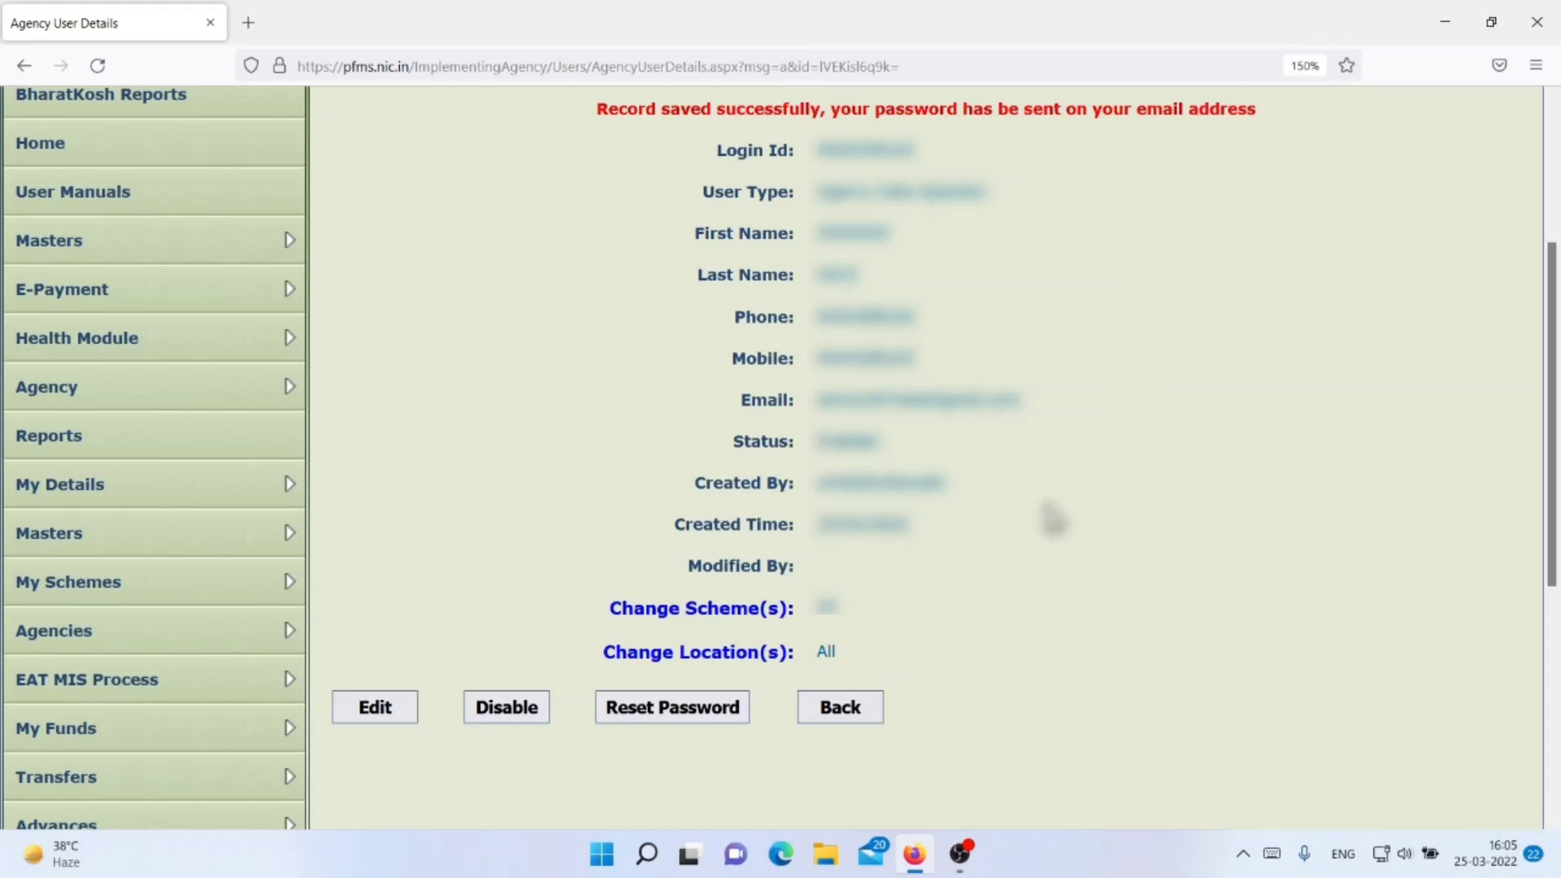
{"action": "scroll", "coordinate": [1053, 519], "scroll_direction": "up", "scroll_amount": 3}
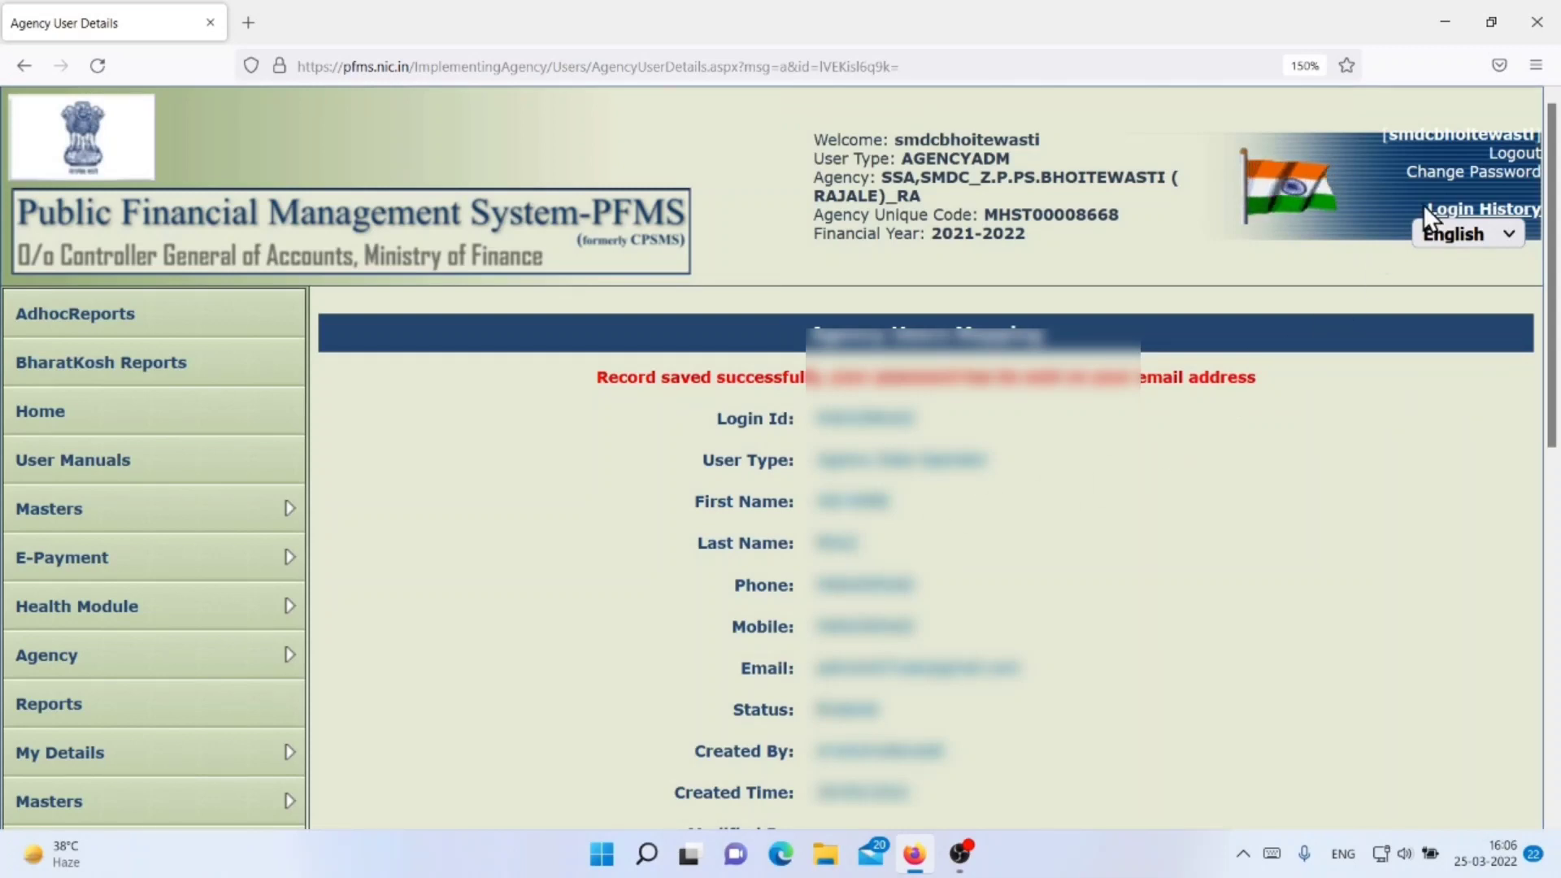
Log out of the agency administrator account, log in as the new operator with the emailed password and decline saving the login.
{"action": "left_click", "coordinate": [1514, 168]}
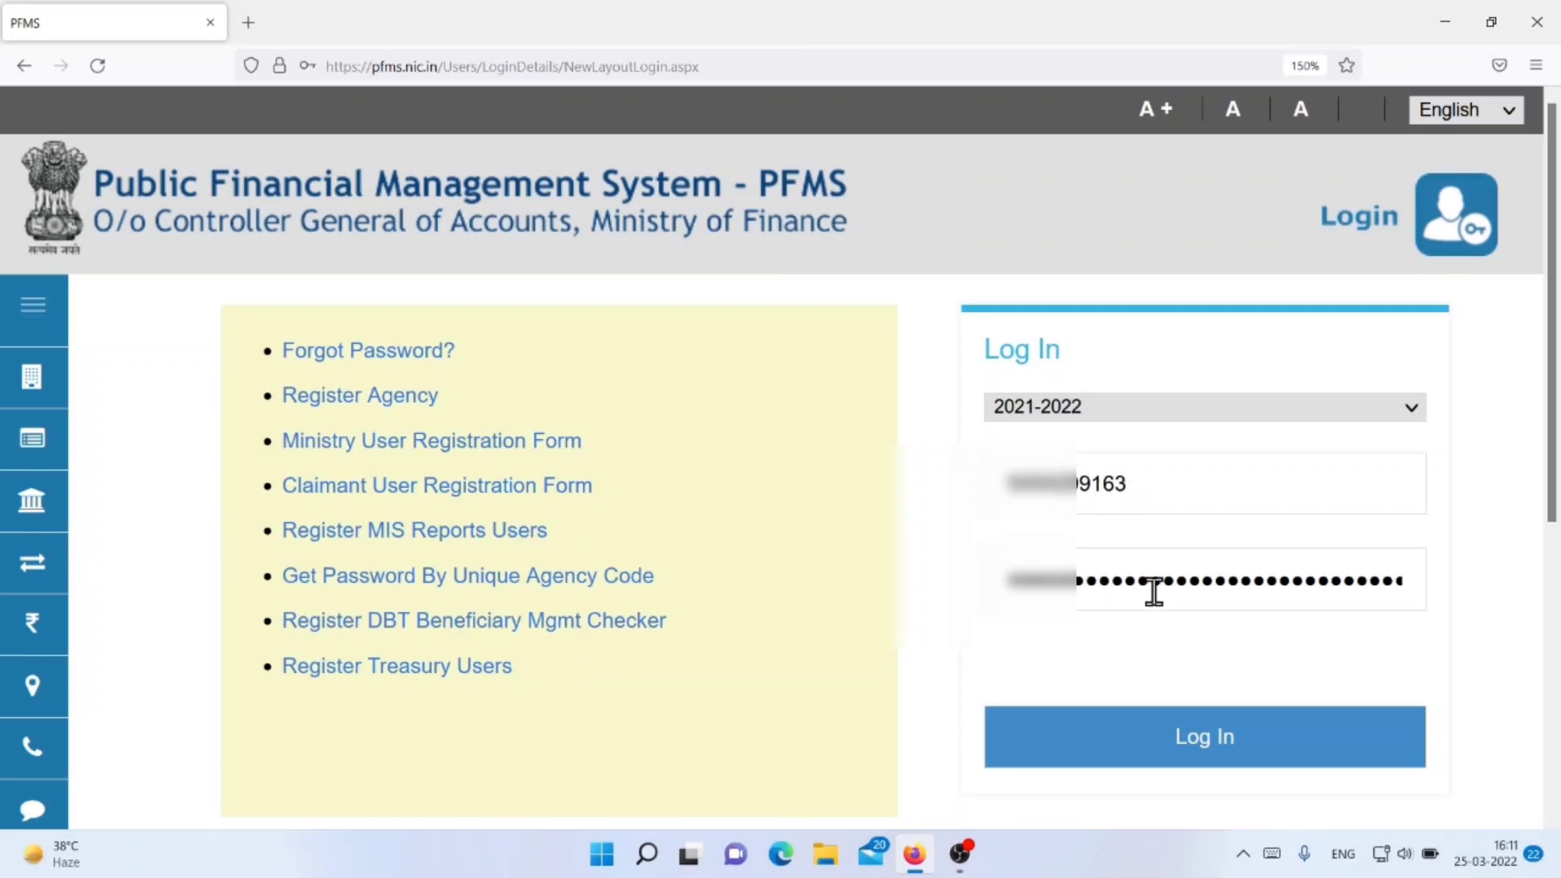
{"action": "left_click", "coordinate": [1203, 752]}
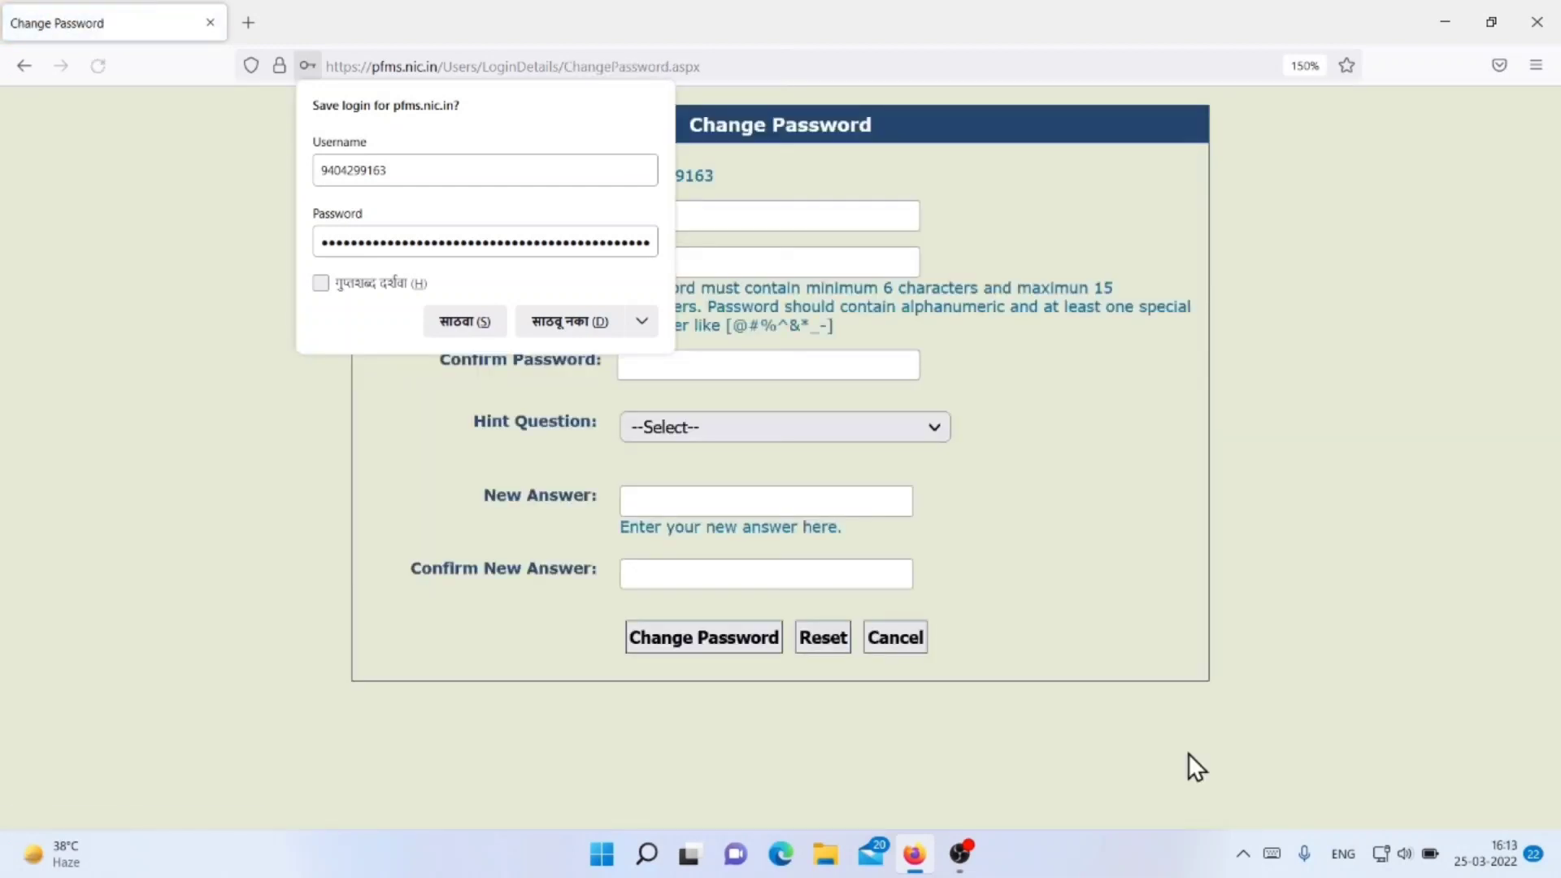
{"action": "left_click", "coordinate": [569, 321]}
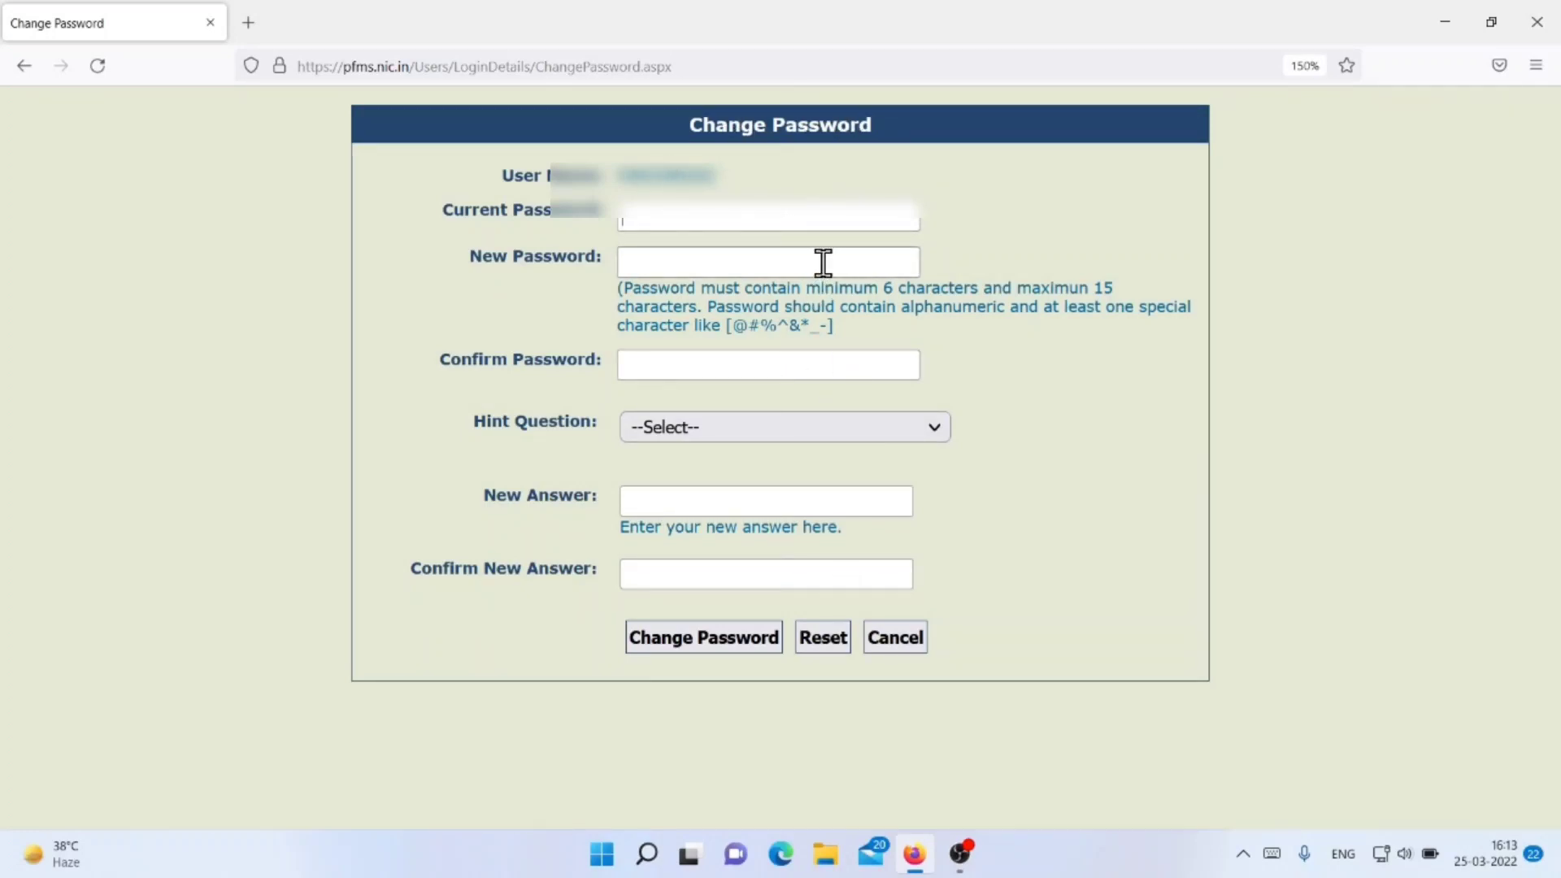
Fill in the current password, the new password and its confirmation for the new operator account.
{"action": "left_click", "coordinate": [640, 224]}
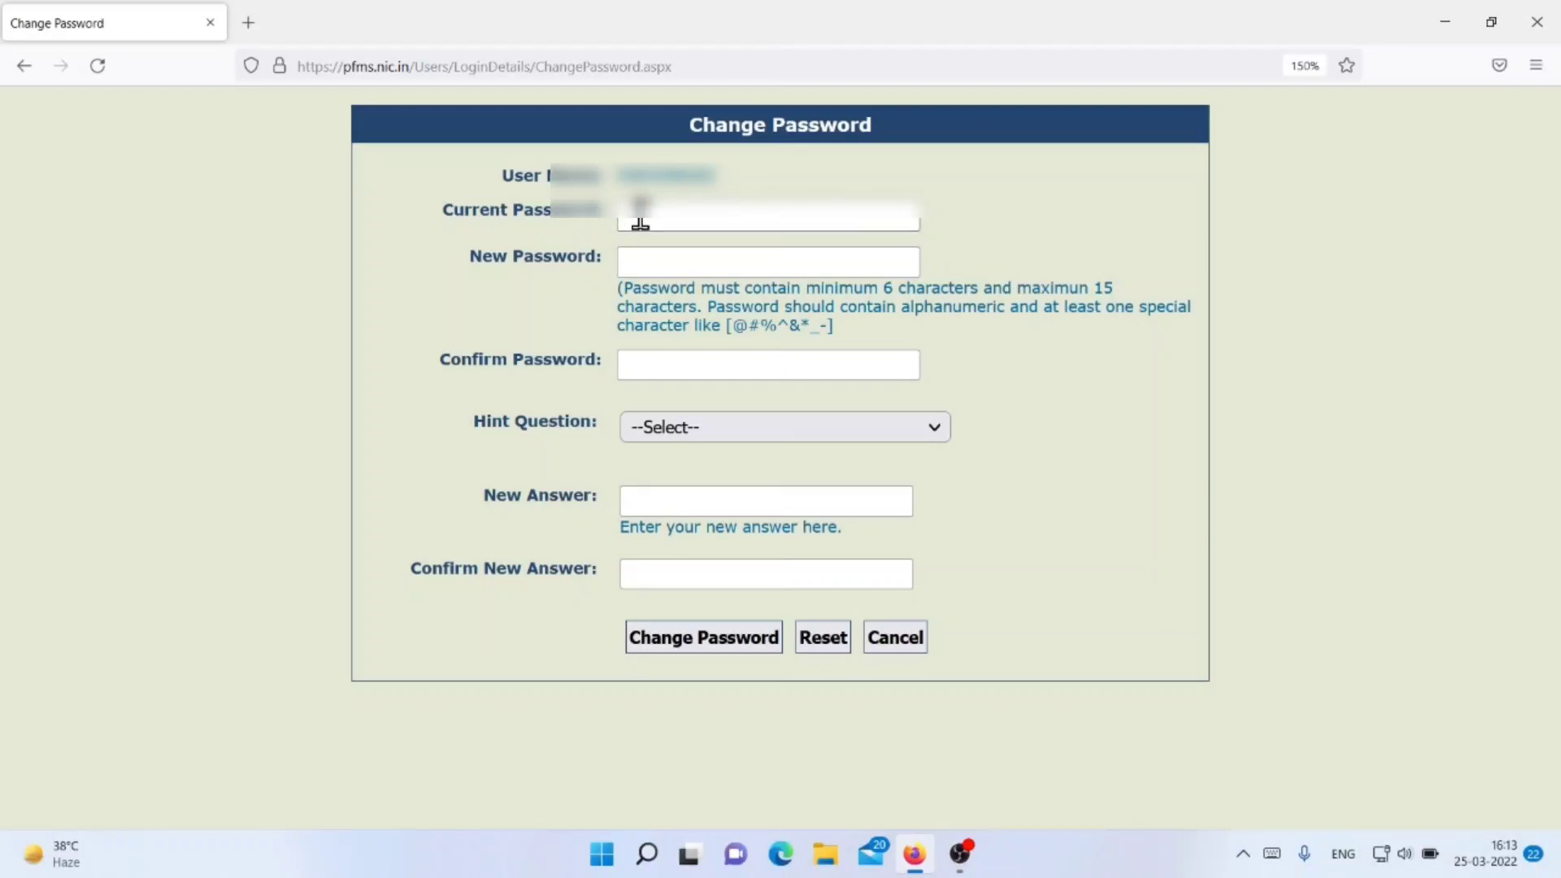
{"action": "type", "text": "•••"}
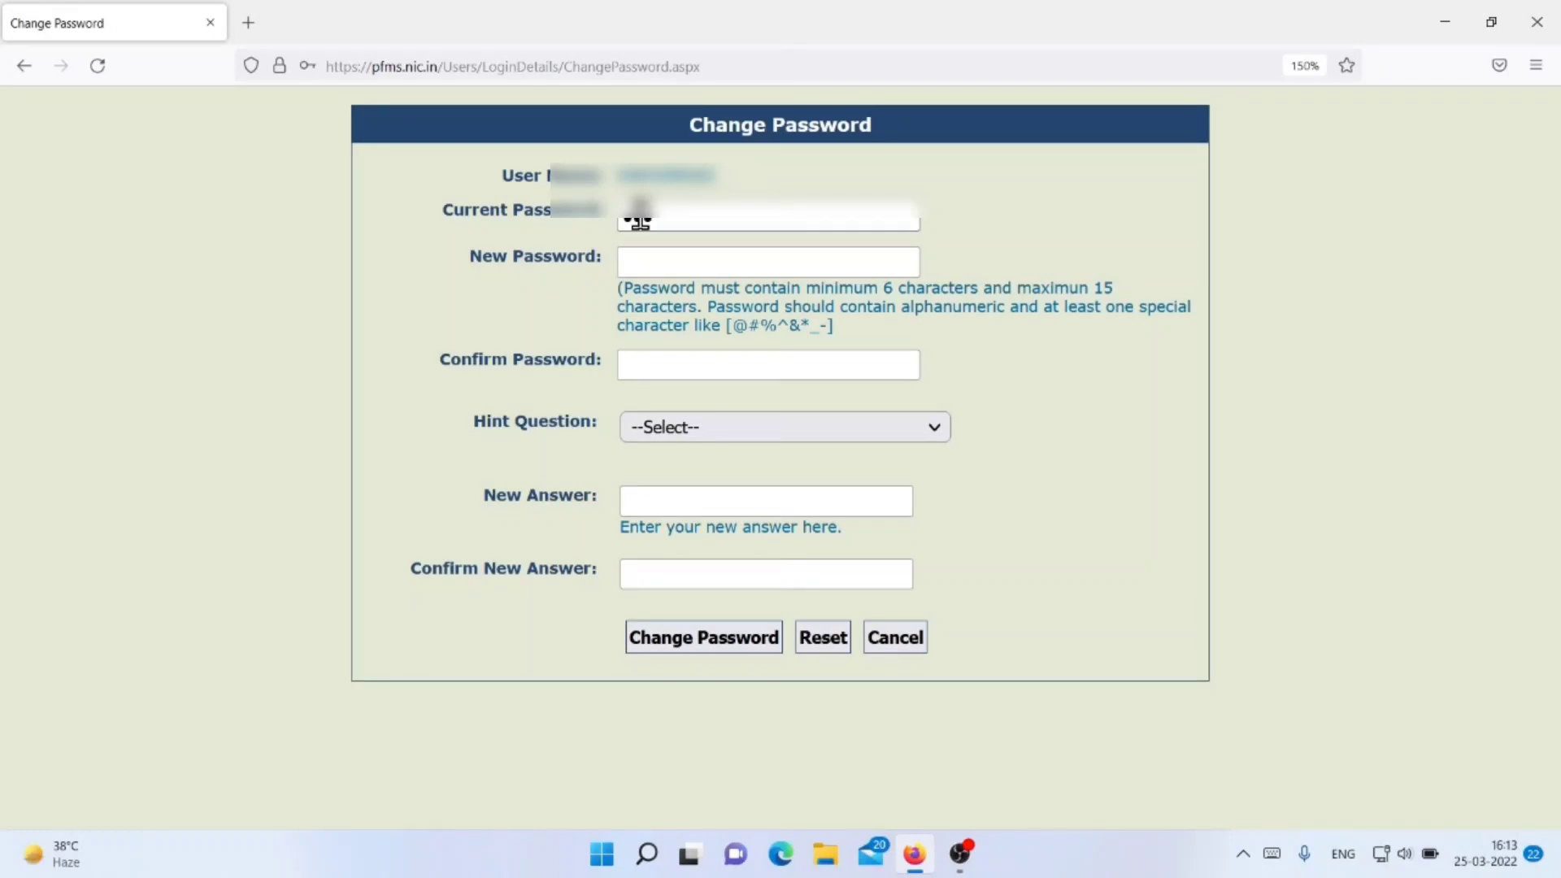
{"action": "type", "text": "••••••••"}
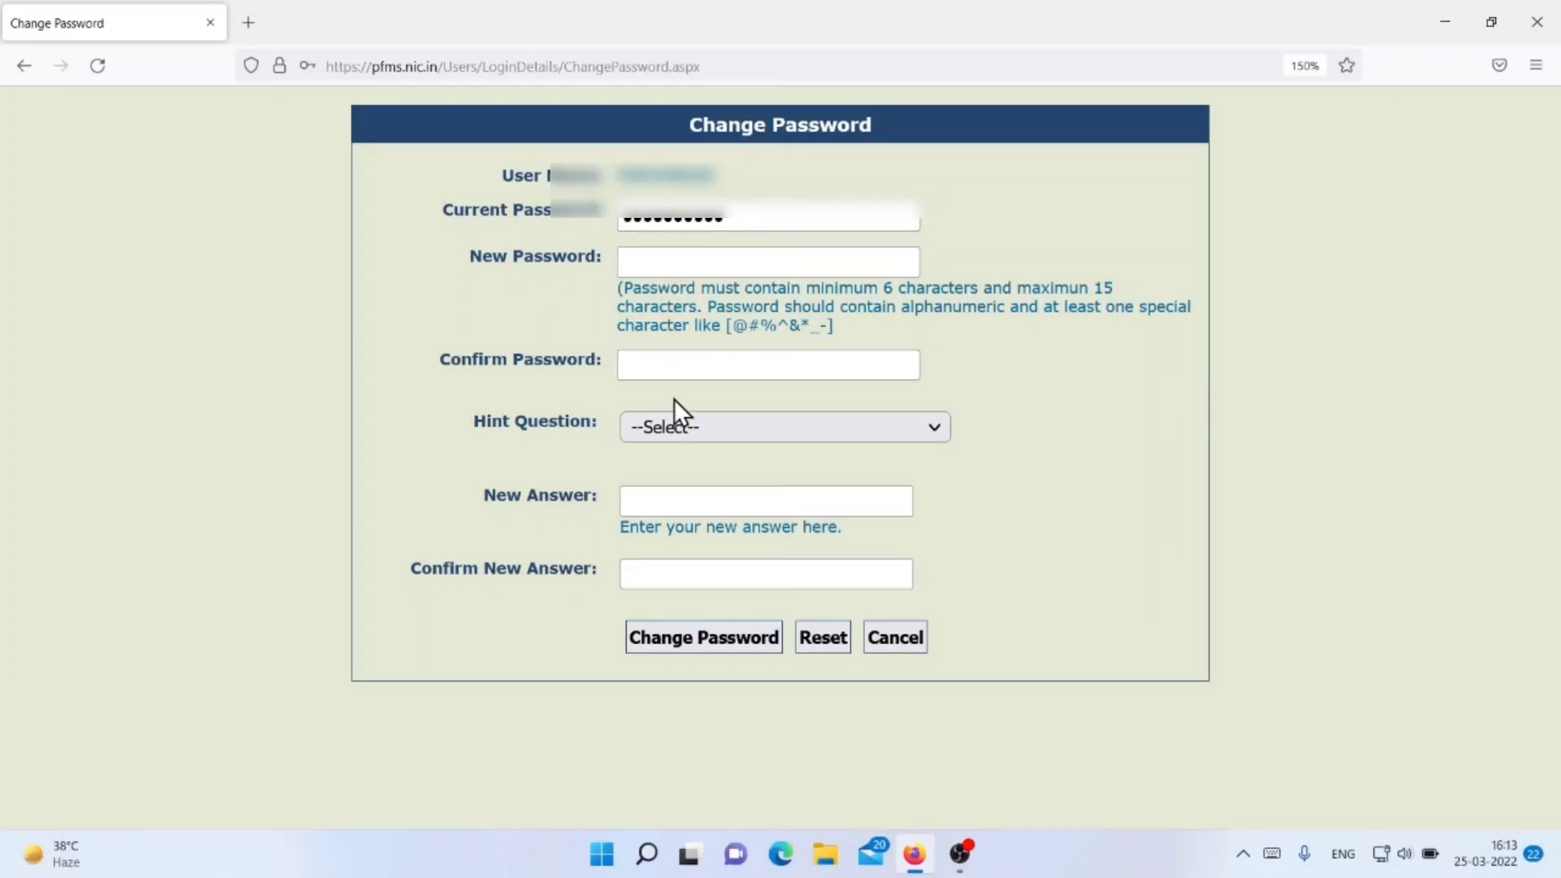
{"action": "left_click", "coordinate": [670, 263]}
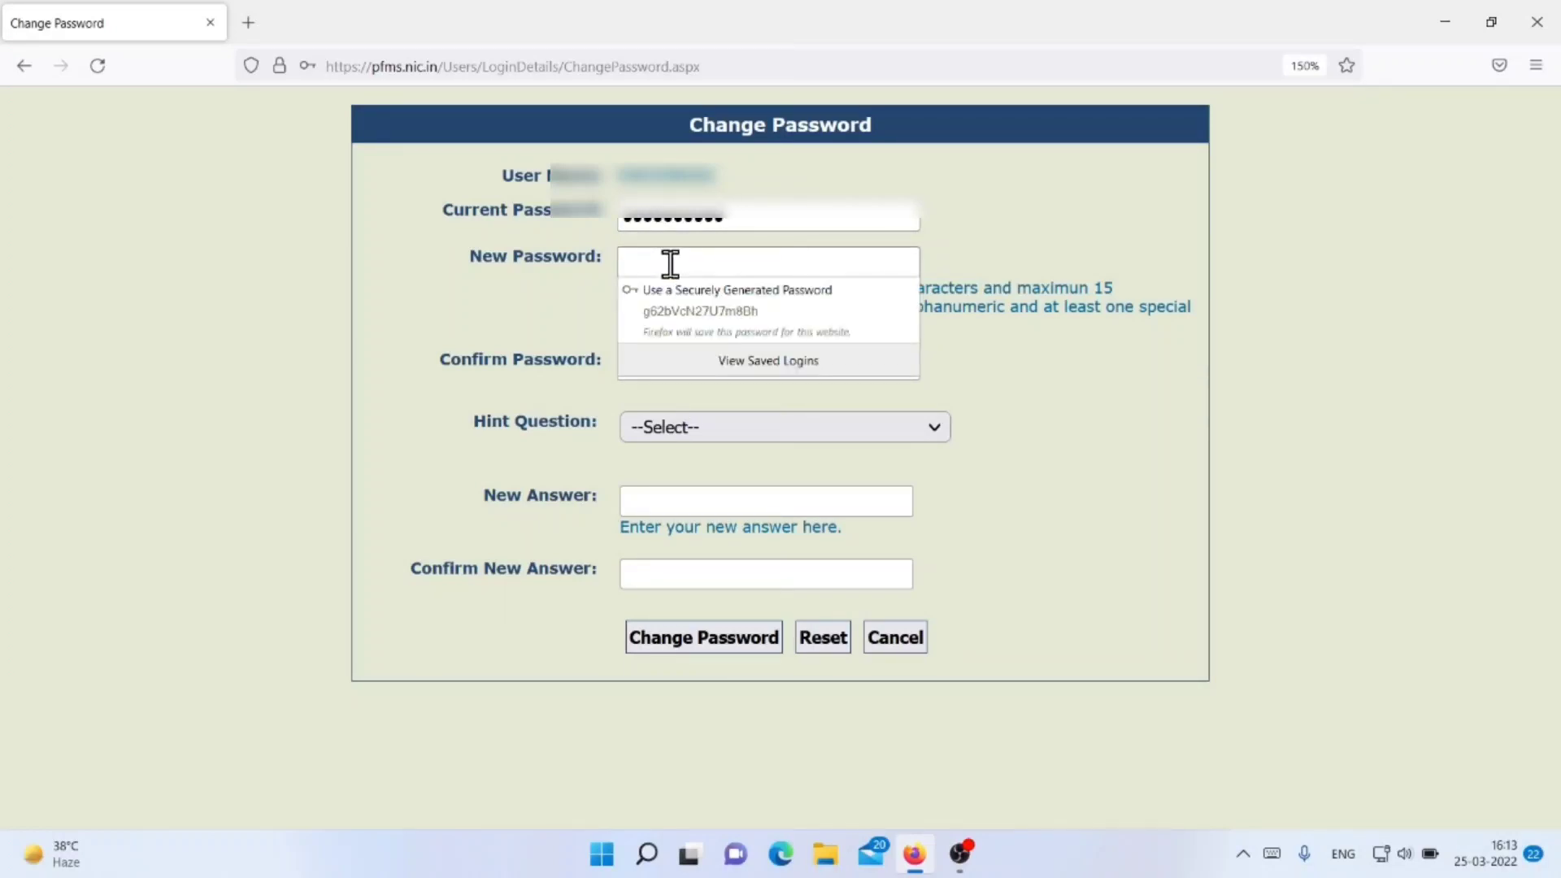
{"action": "type", "text": "•"}
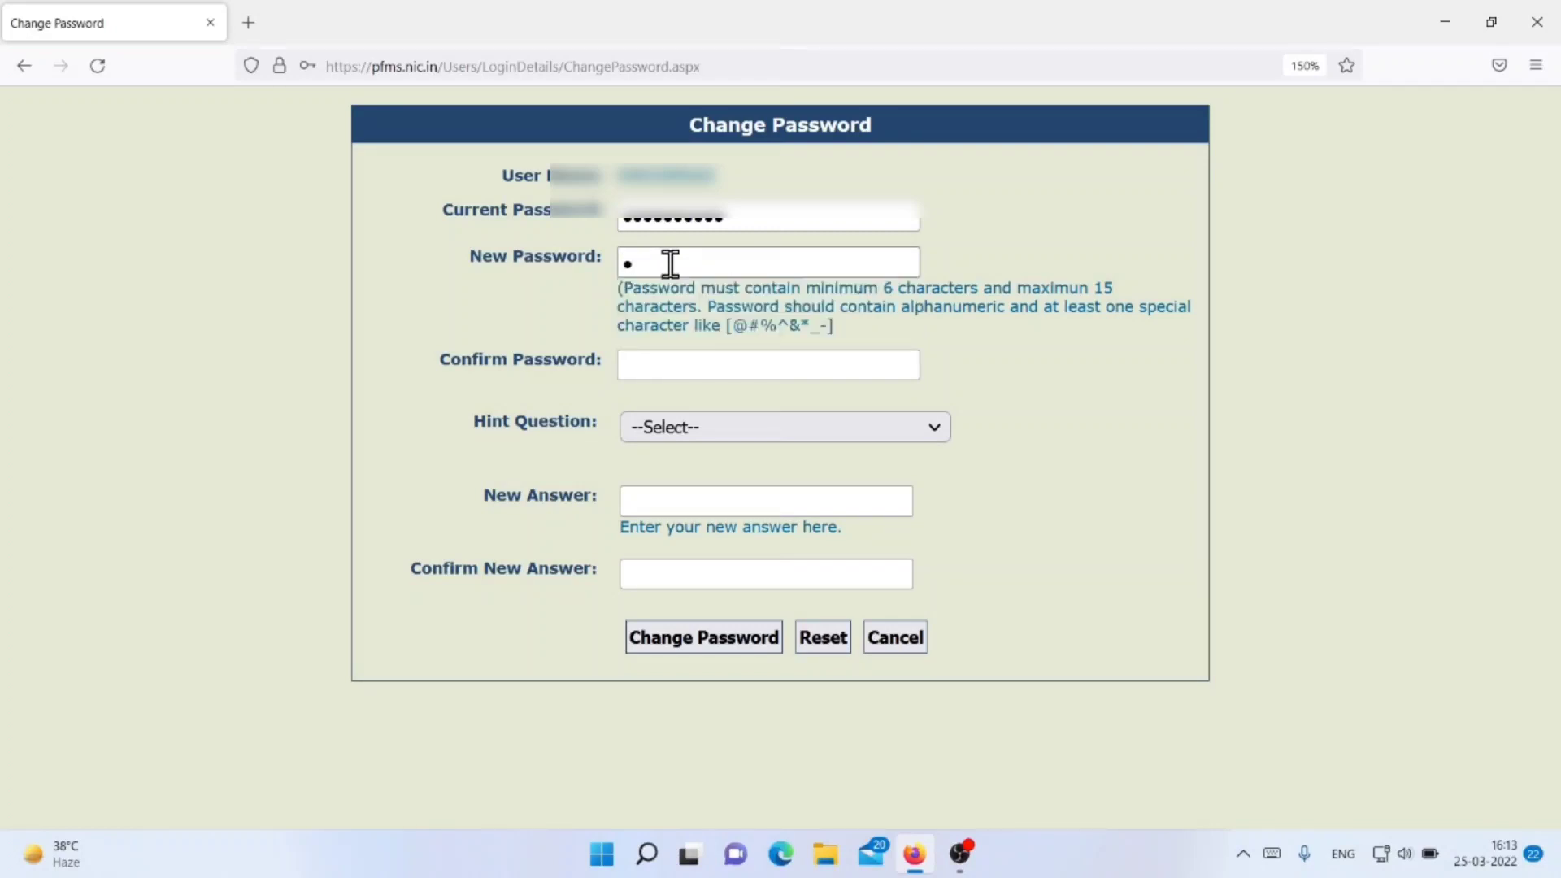
{"action": "type", "text": "•••••••••"}
{"action": "left_click", "coordinate": [698, 366]}
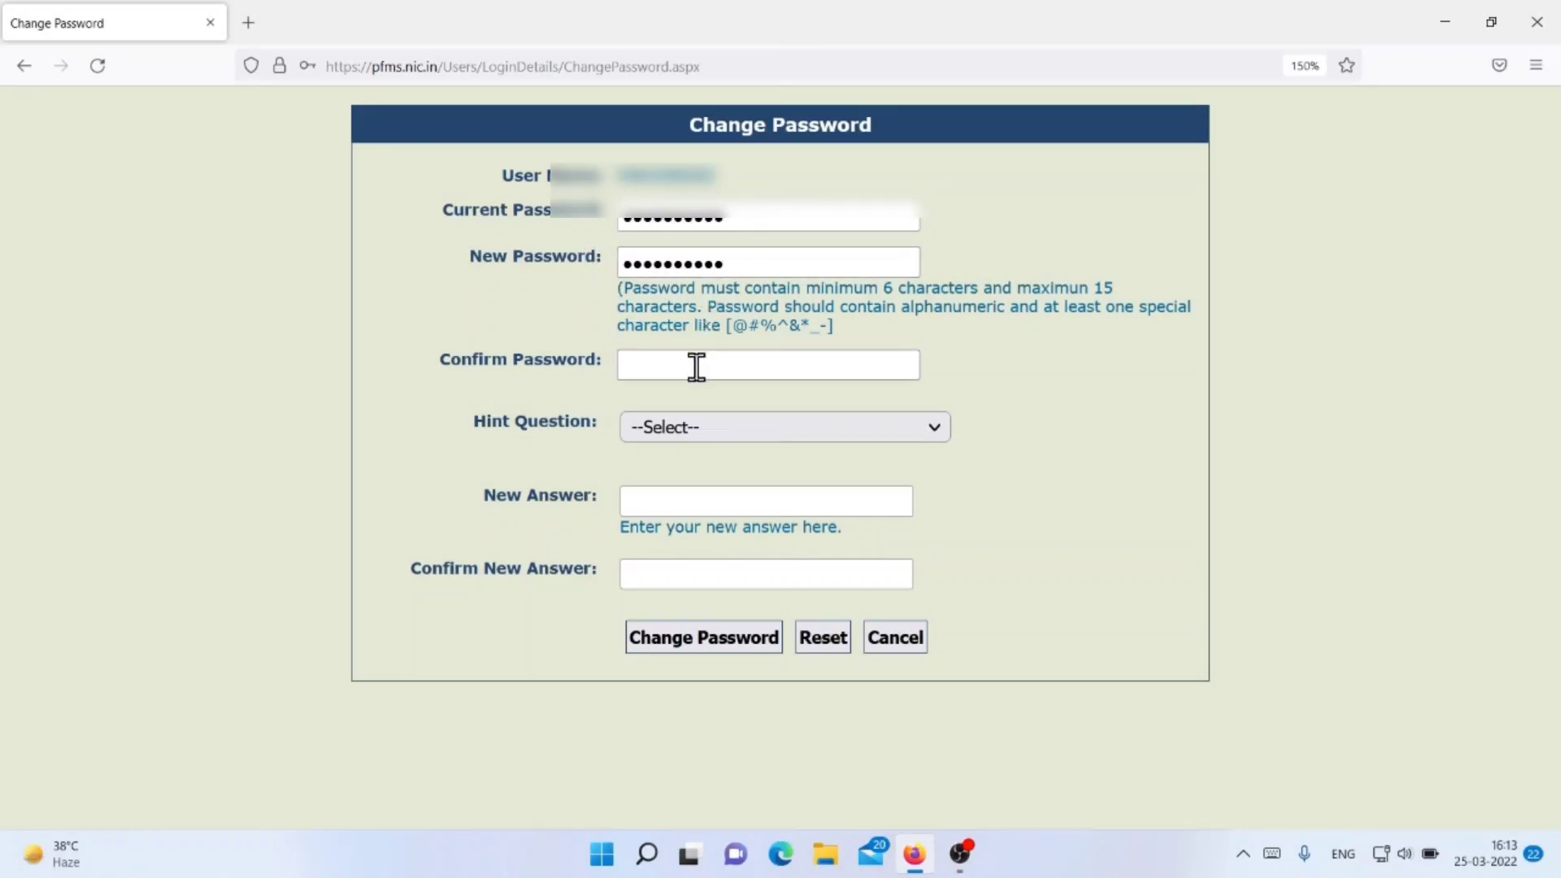
{"action": "left_click", "coordinate": [663, 361]}
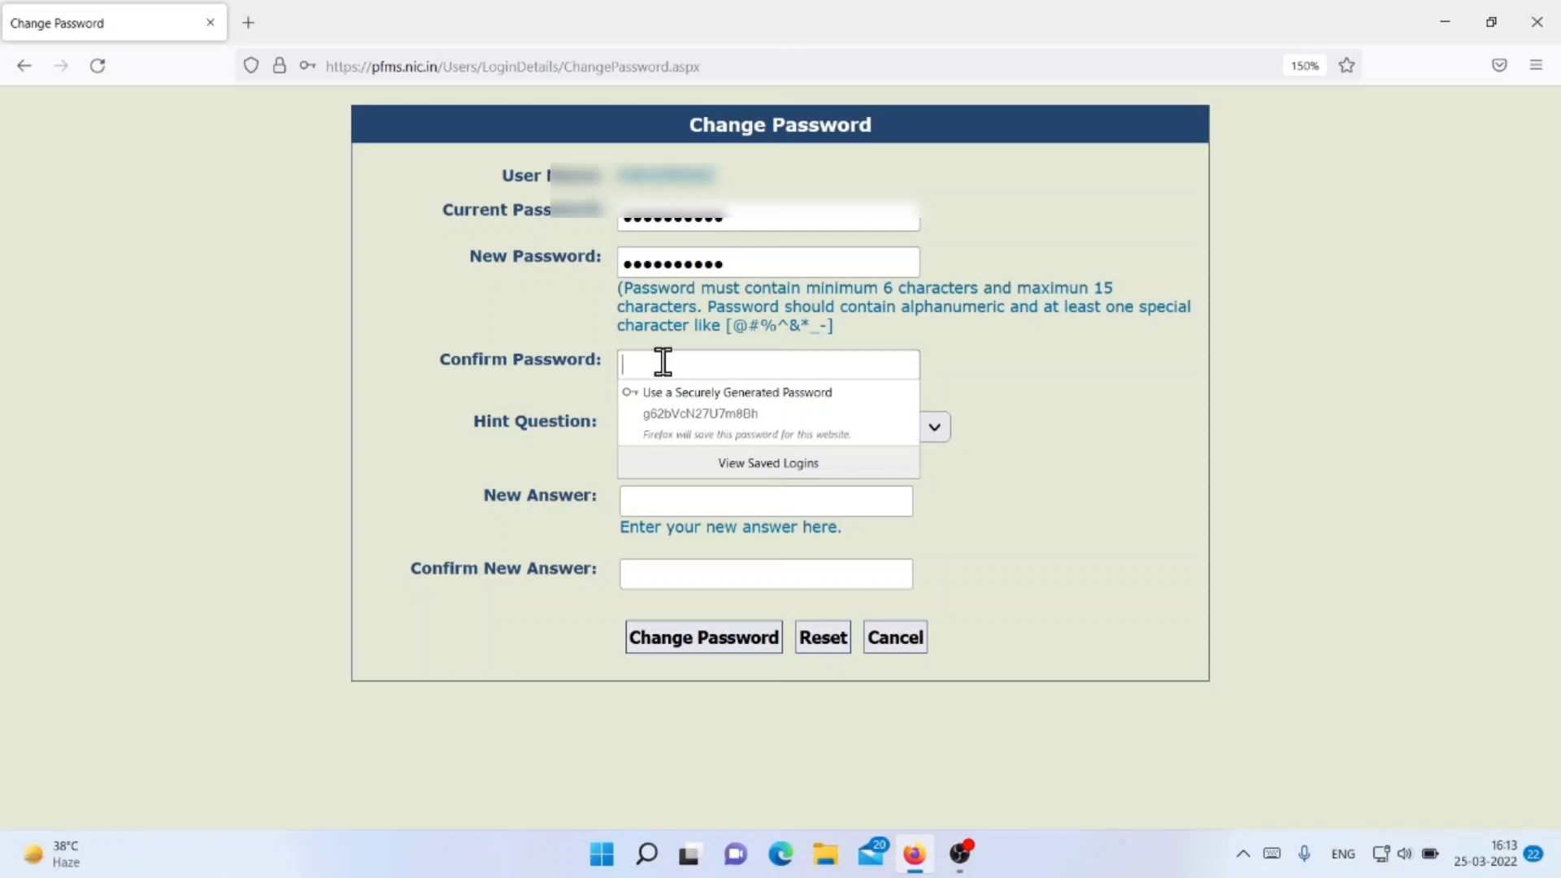
{"action": "type", "text": "••••"}
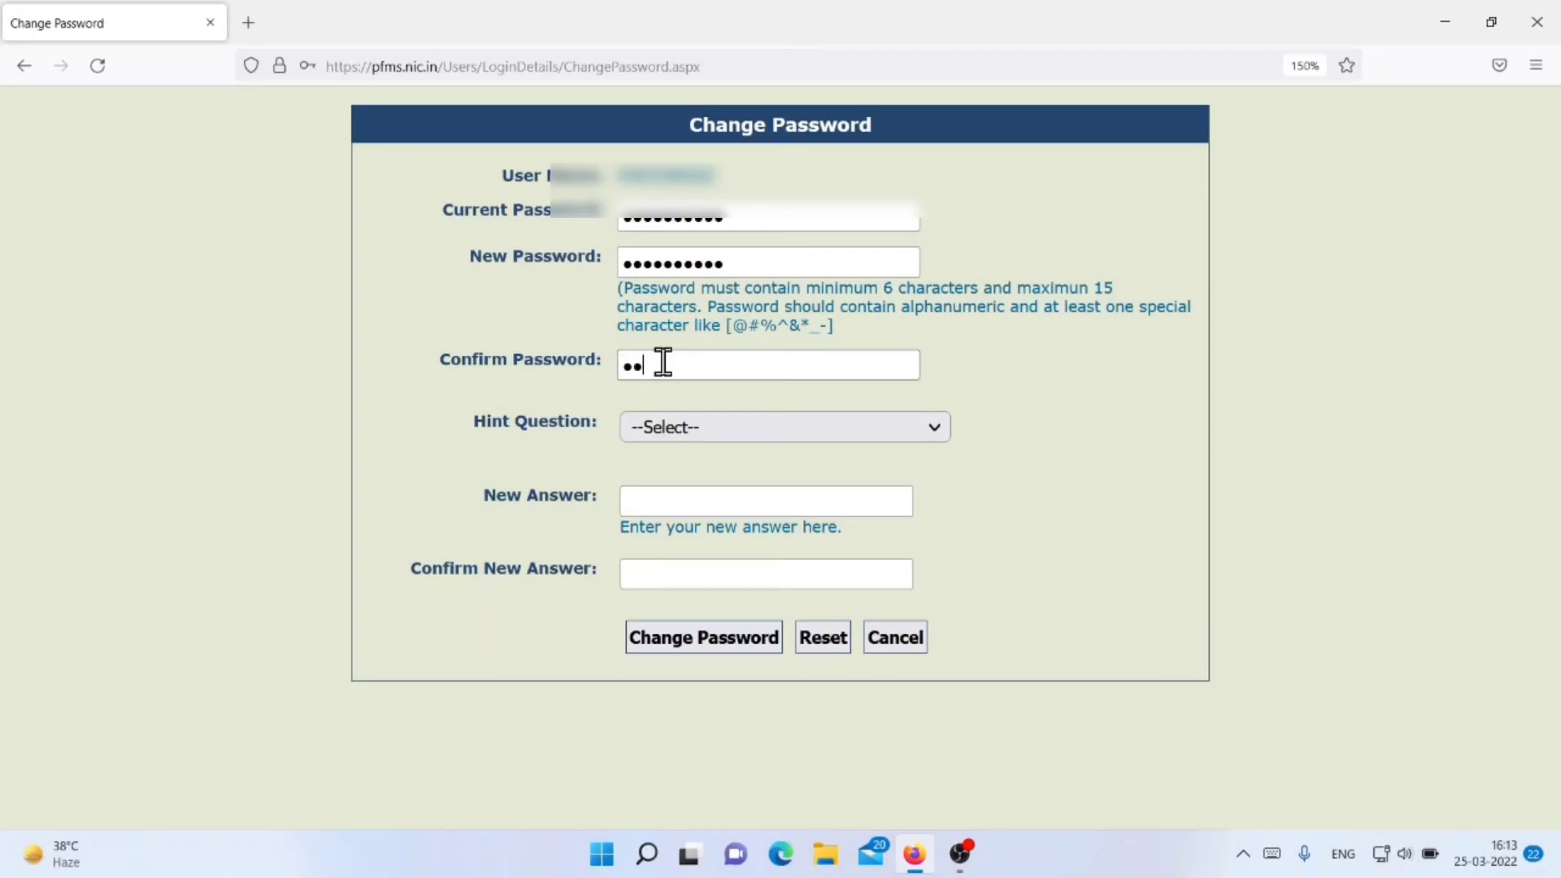
{"action": "type", "text": "•••••"}
Choose "Your favorite food?" as the hint question and enter and confirm its secret answer.
{"action": "left_click", "coordinate": [923, 433]}
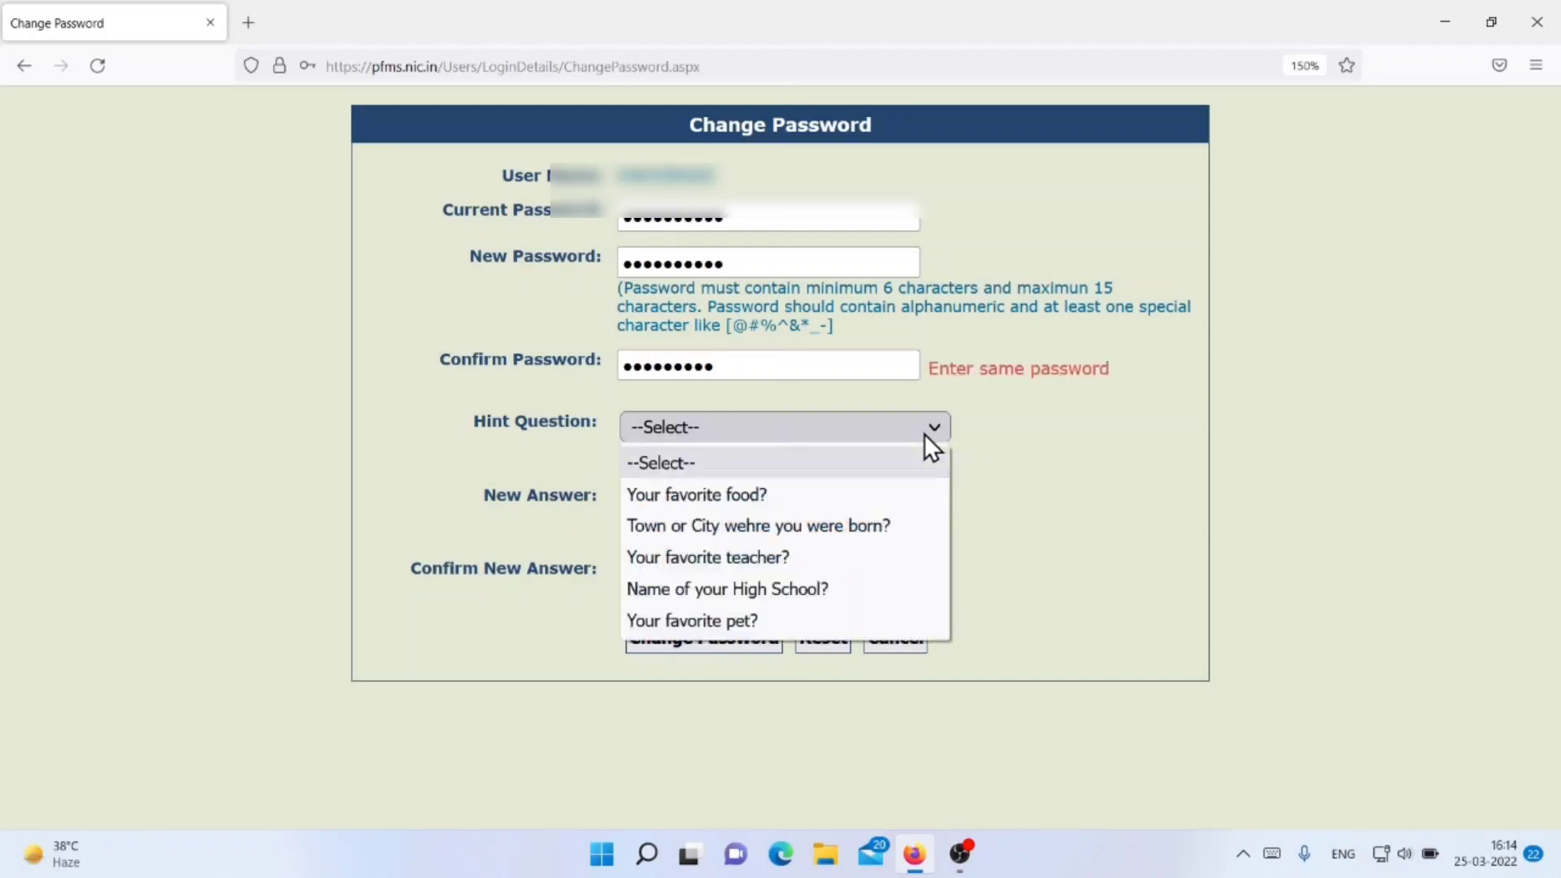
{"action": "key", "text": "ctrl+plus"}
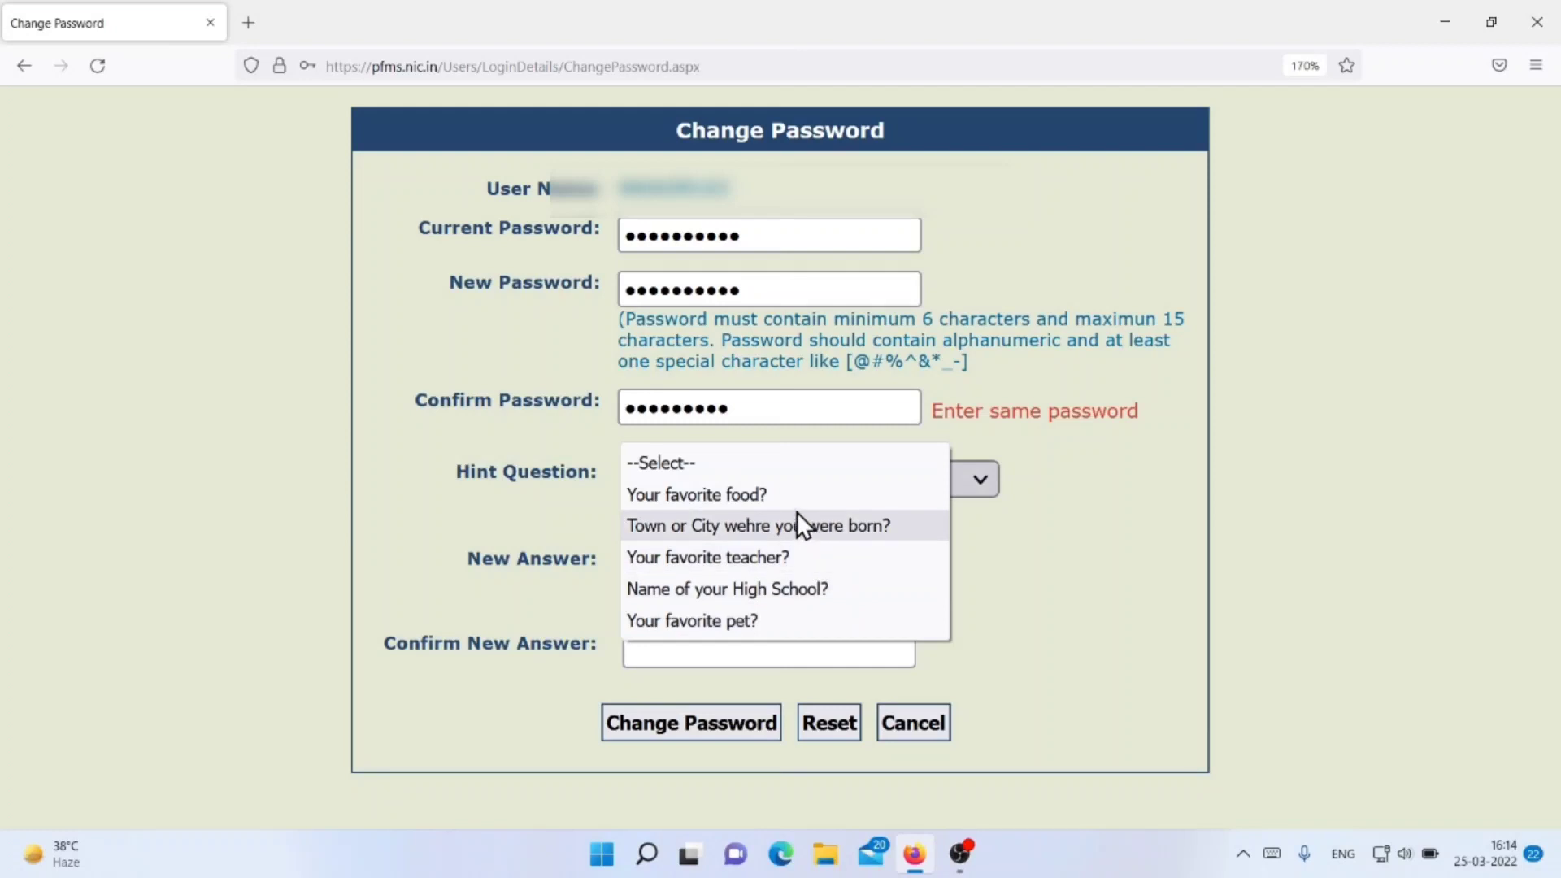
{"action": "left_click", "coordinate": [767, 496]}
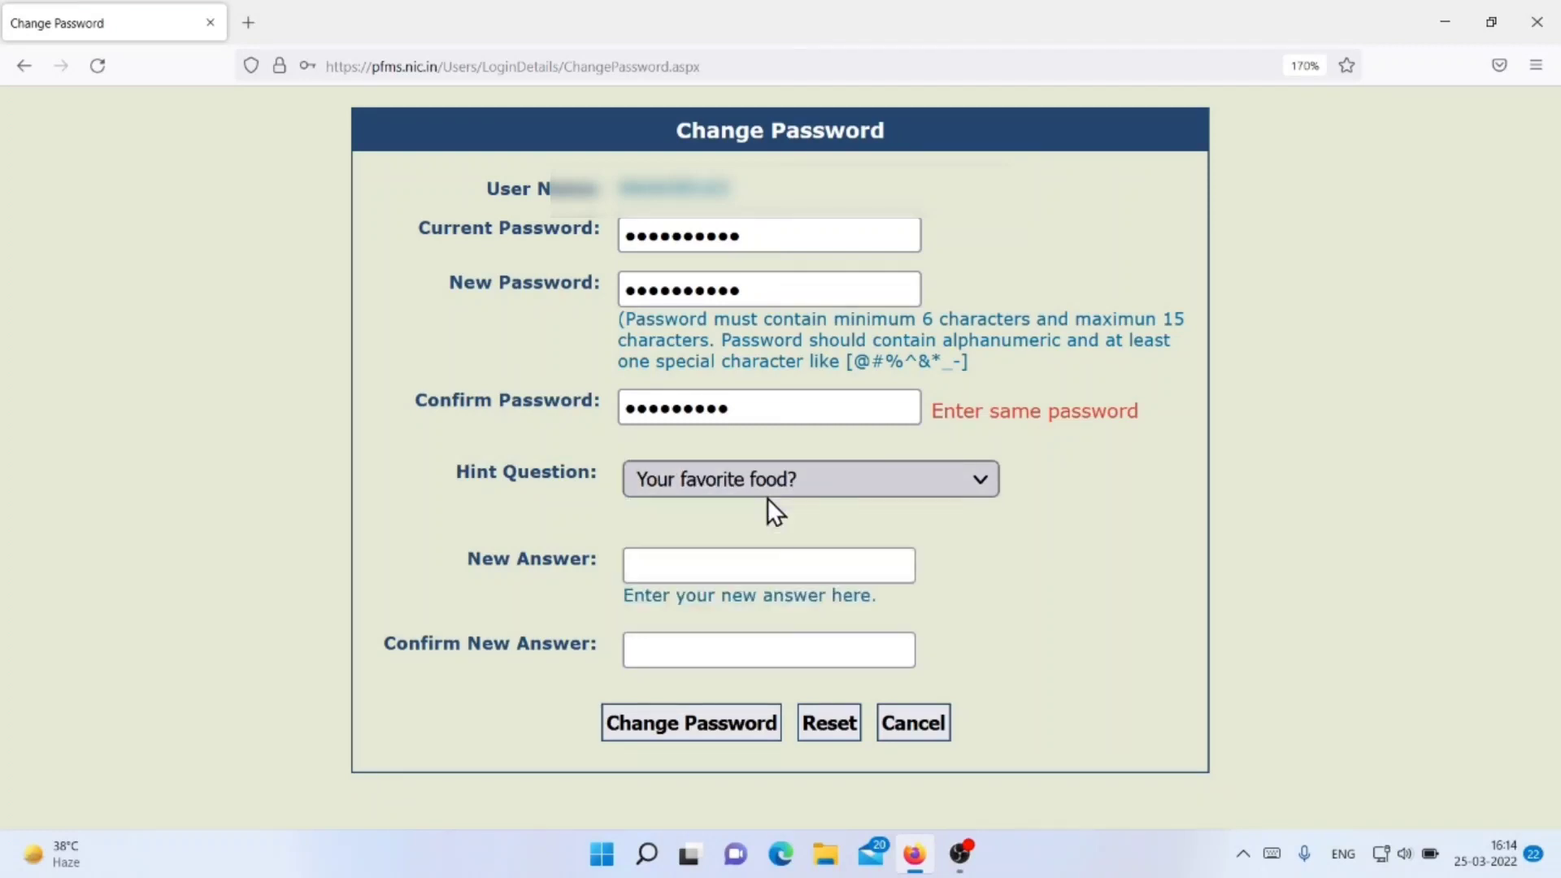
{"action": "left_click", "coordinate": [675, 567]}
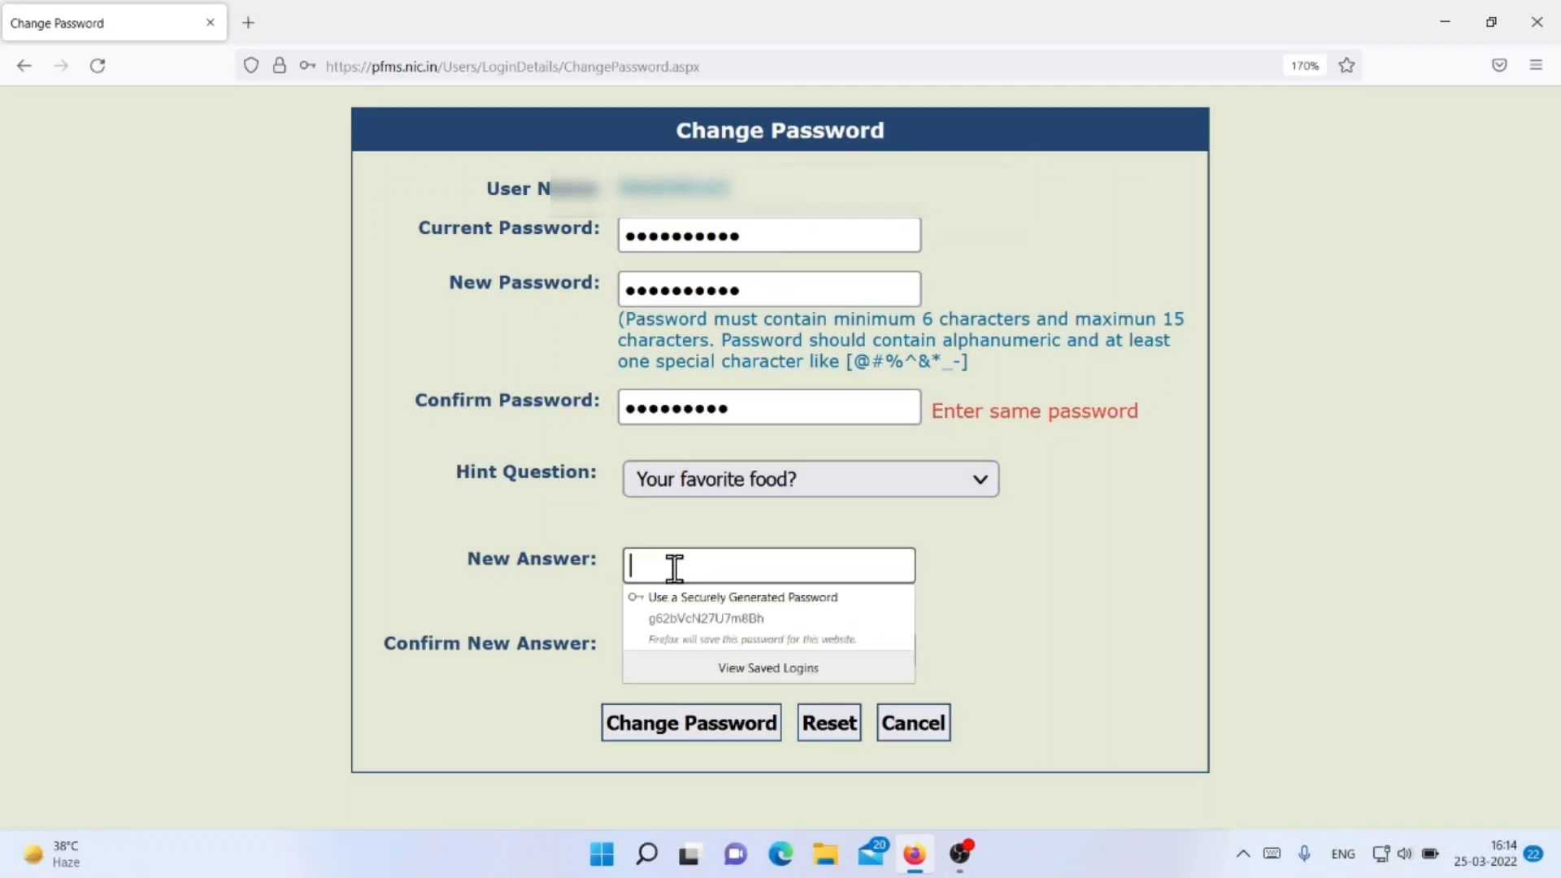
{"action": "type", "text": "•••"}
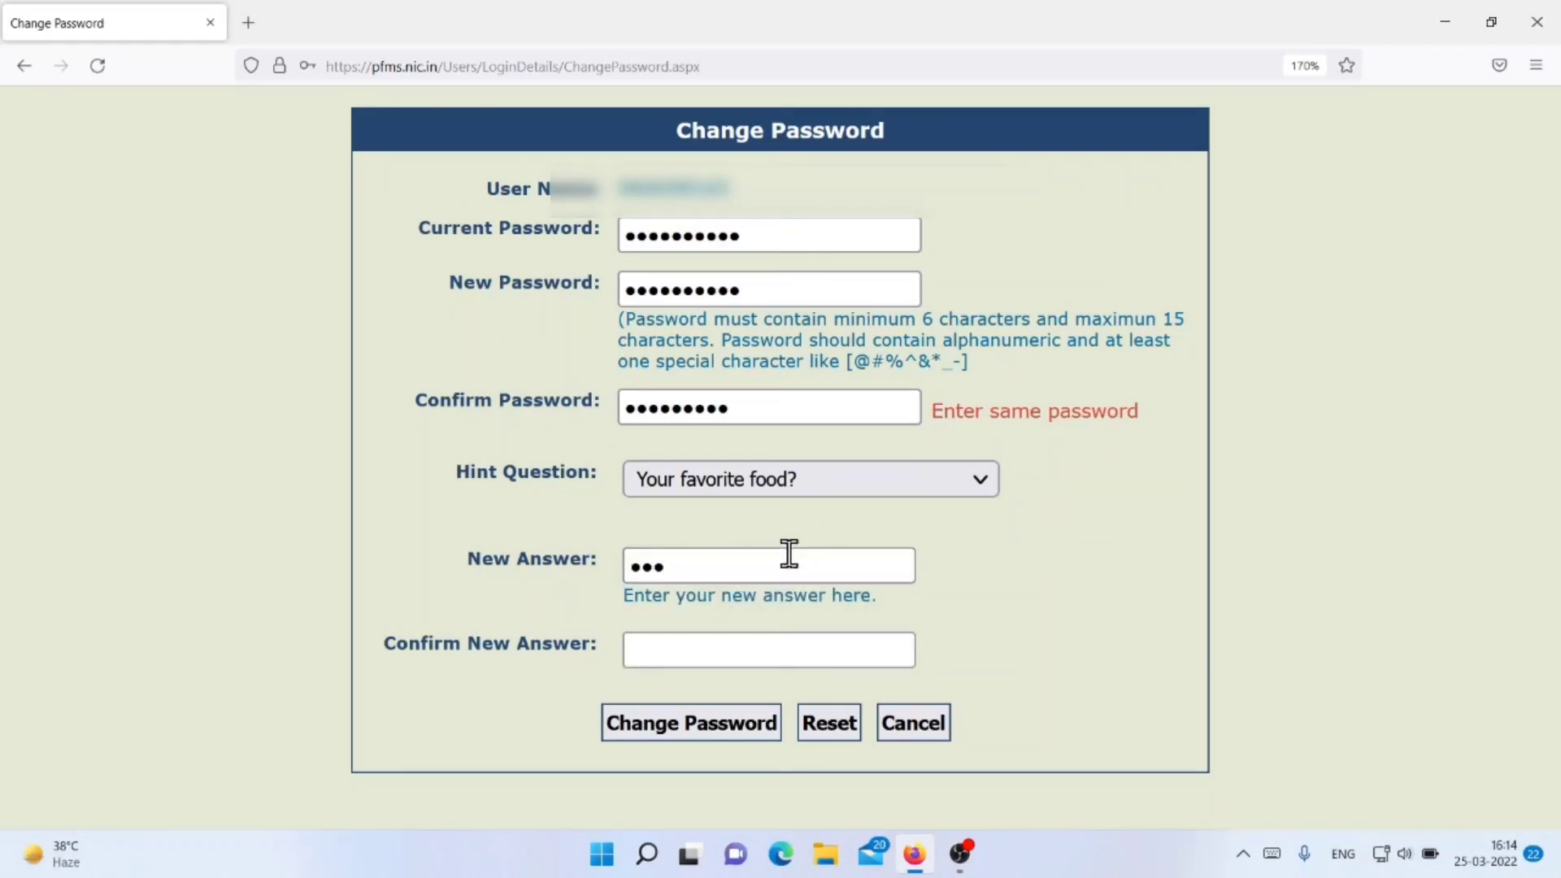
{"action": "left_click", "coordinate": [667, 649]}
{"action": "type", "text": "•••"}
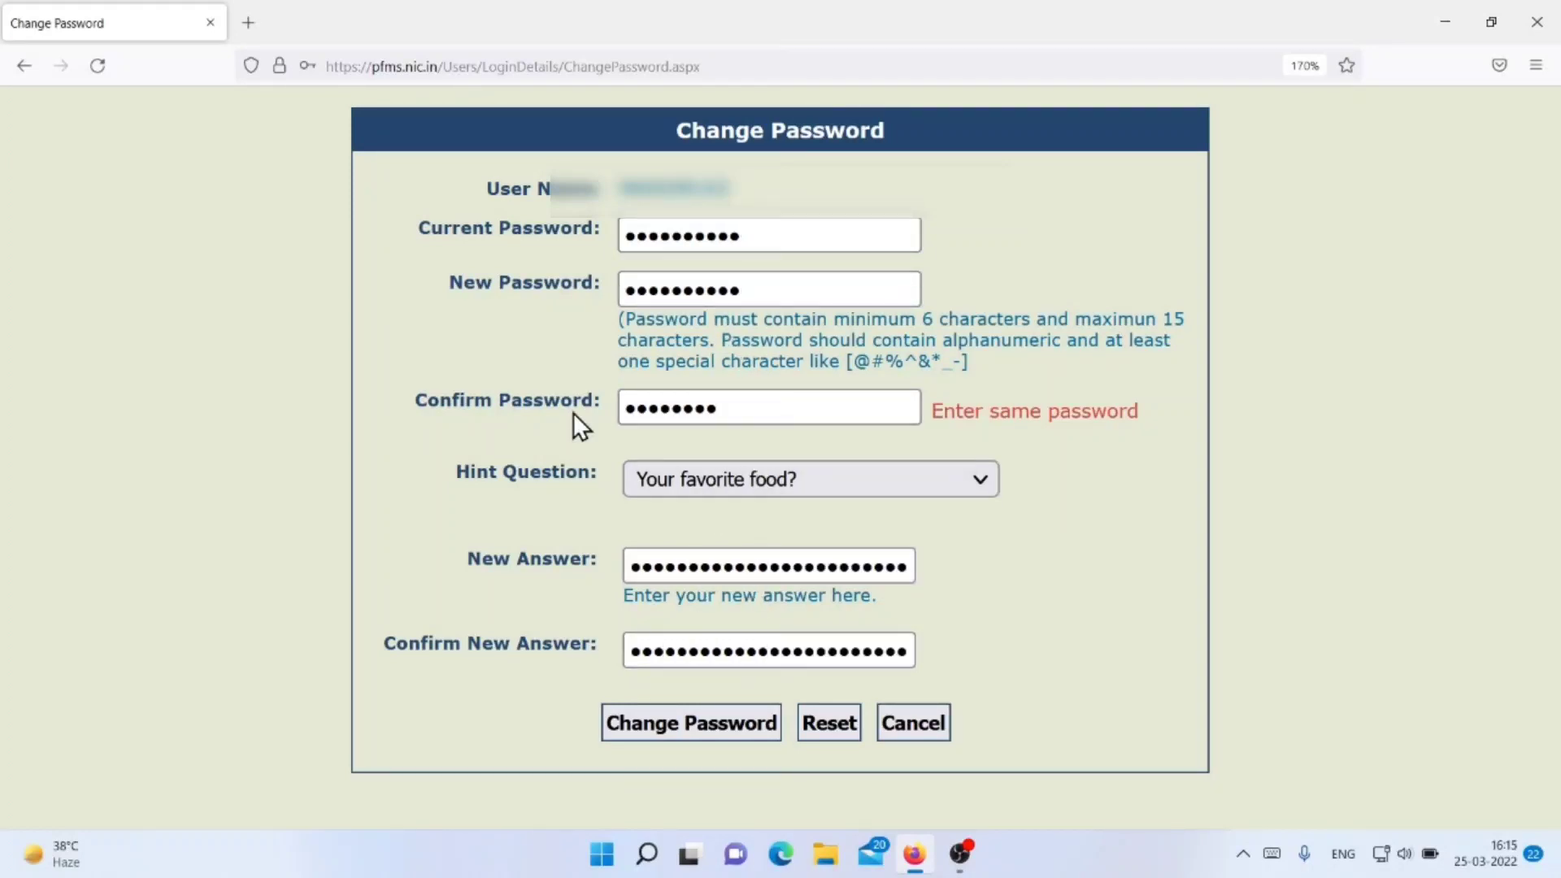
Correct the confirmation password to match the new password, submit the password change and decline saving it in the browser.
{"action": "type", "text": "••"}
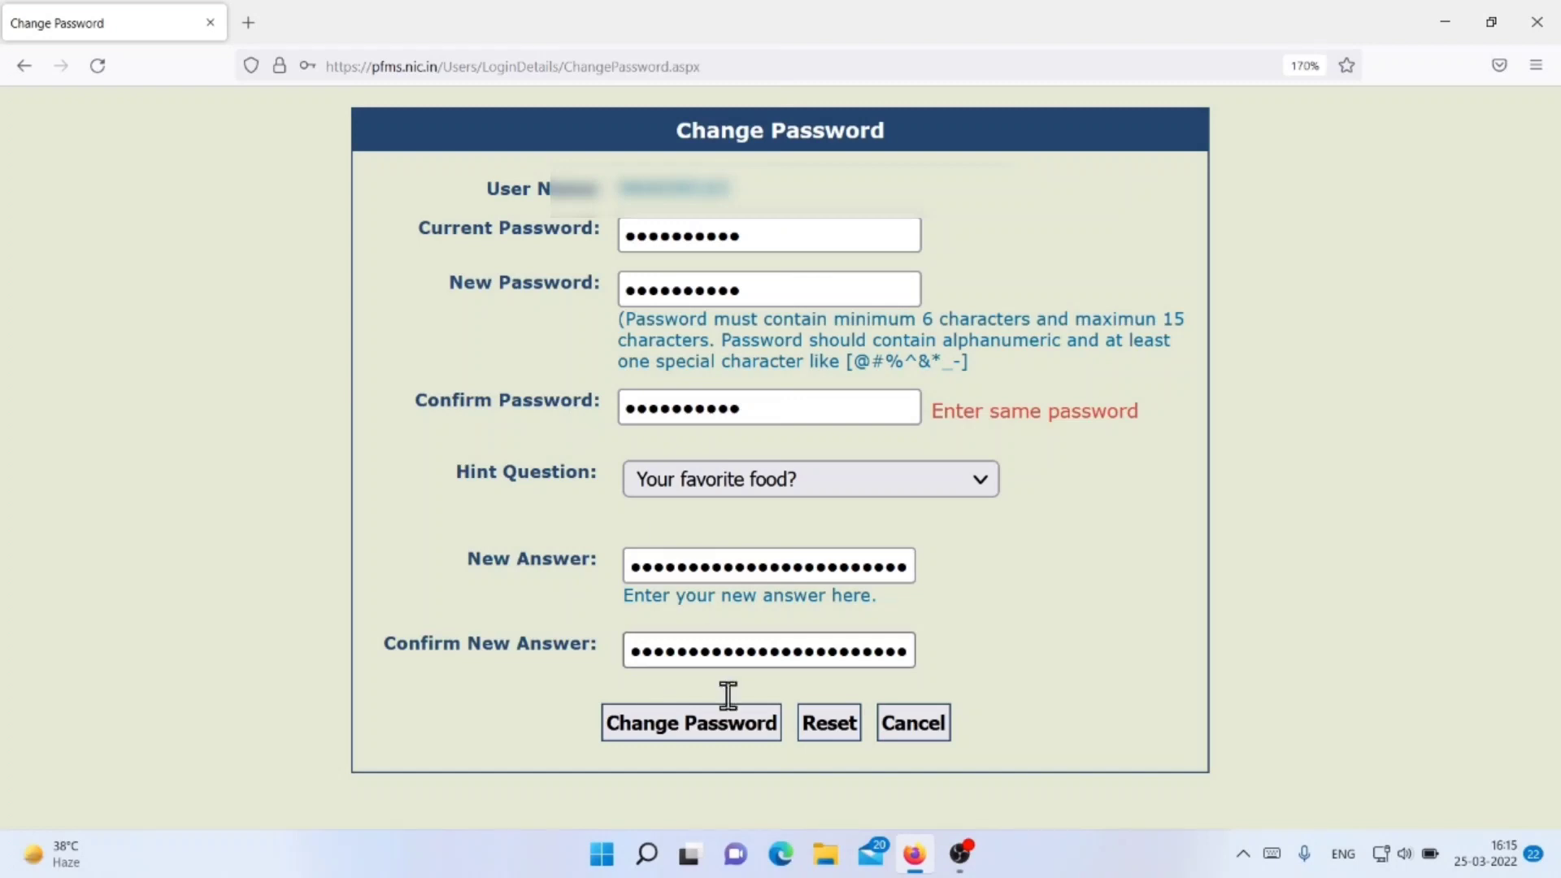
{"action": "left_click", "coordinate": [698, 736]}
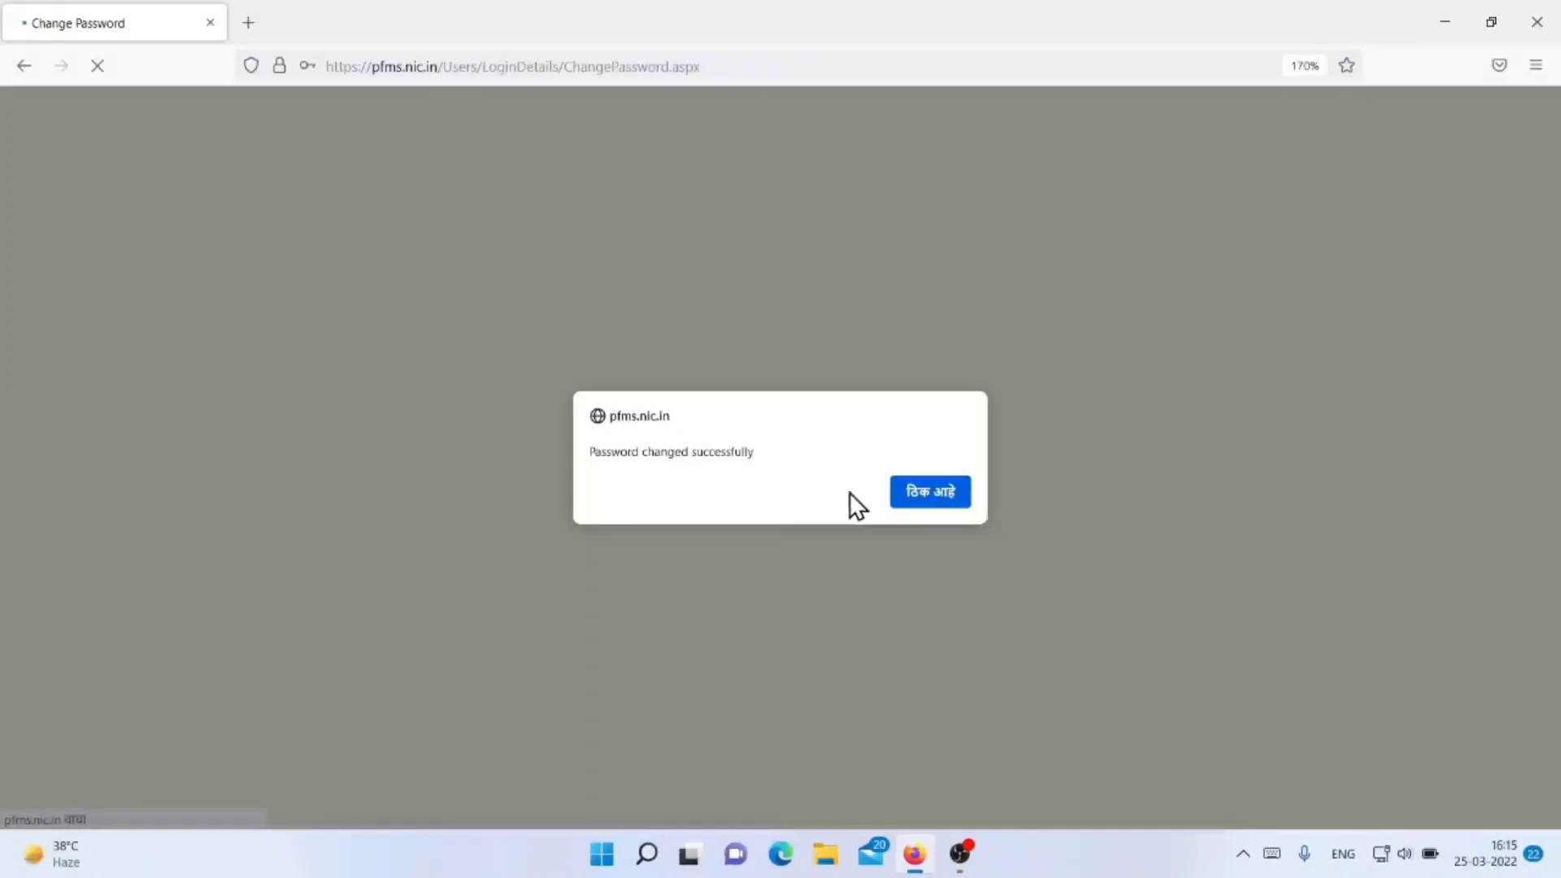
{"action": "left_click", "coordinate": [930, 491]}
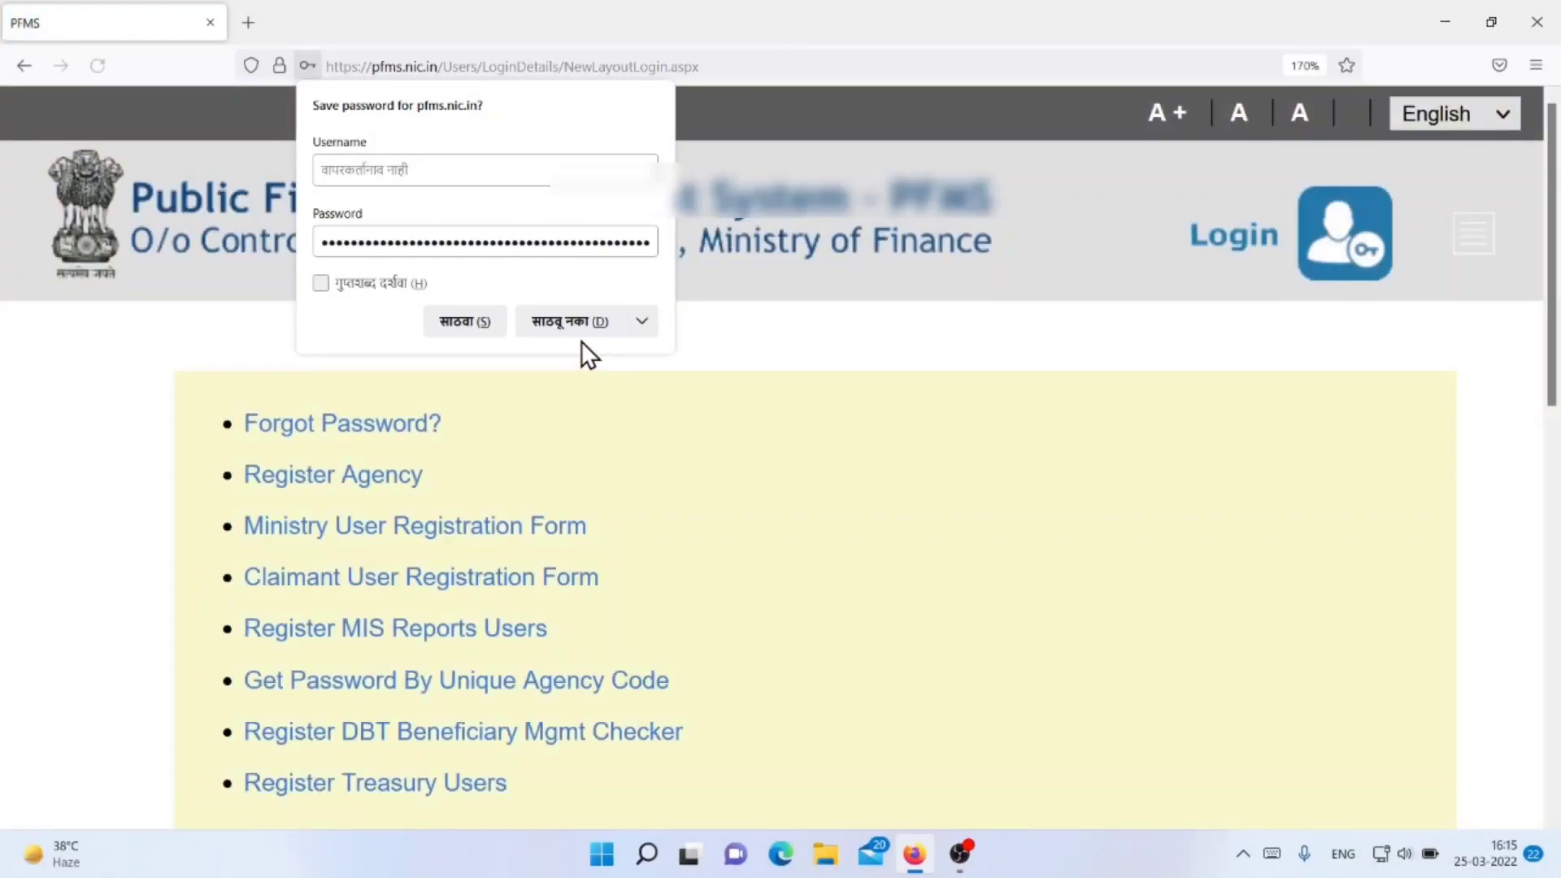
{"action": "left_click", "coordinate": [563, 330]}
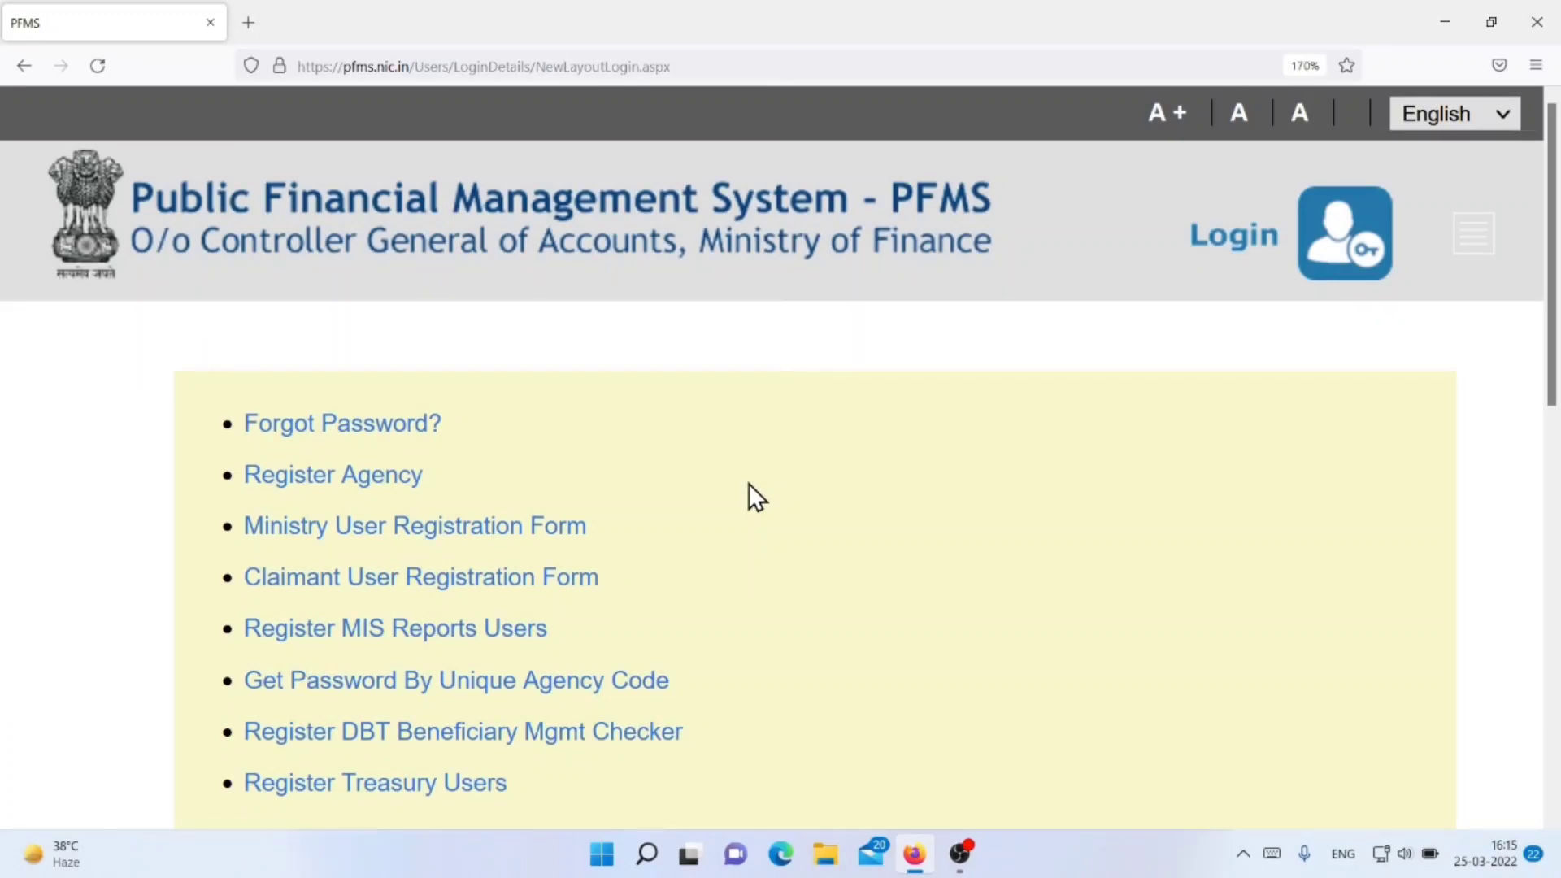
Log in to the operator account for 2021-2022 with its username and new account password.
{"action": "left_click", "coordinate": [1228, 261]}
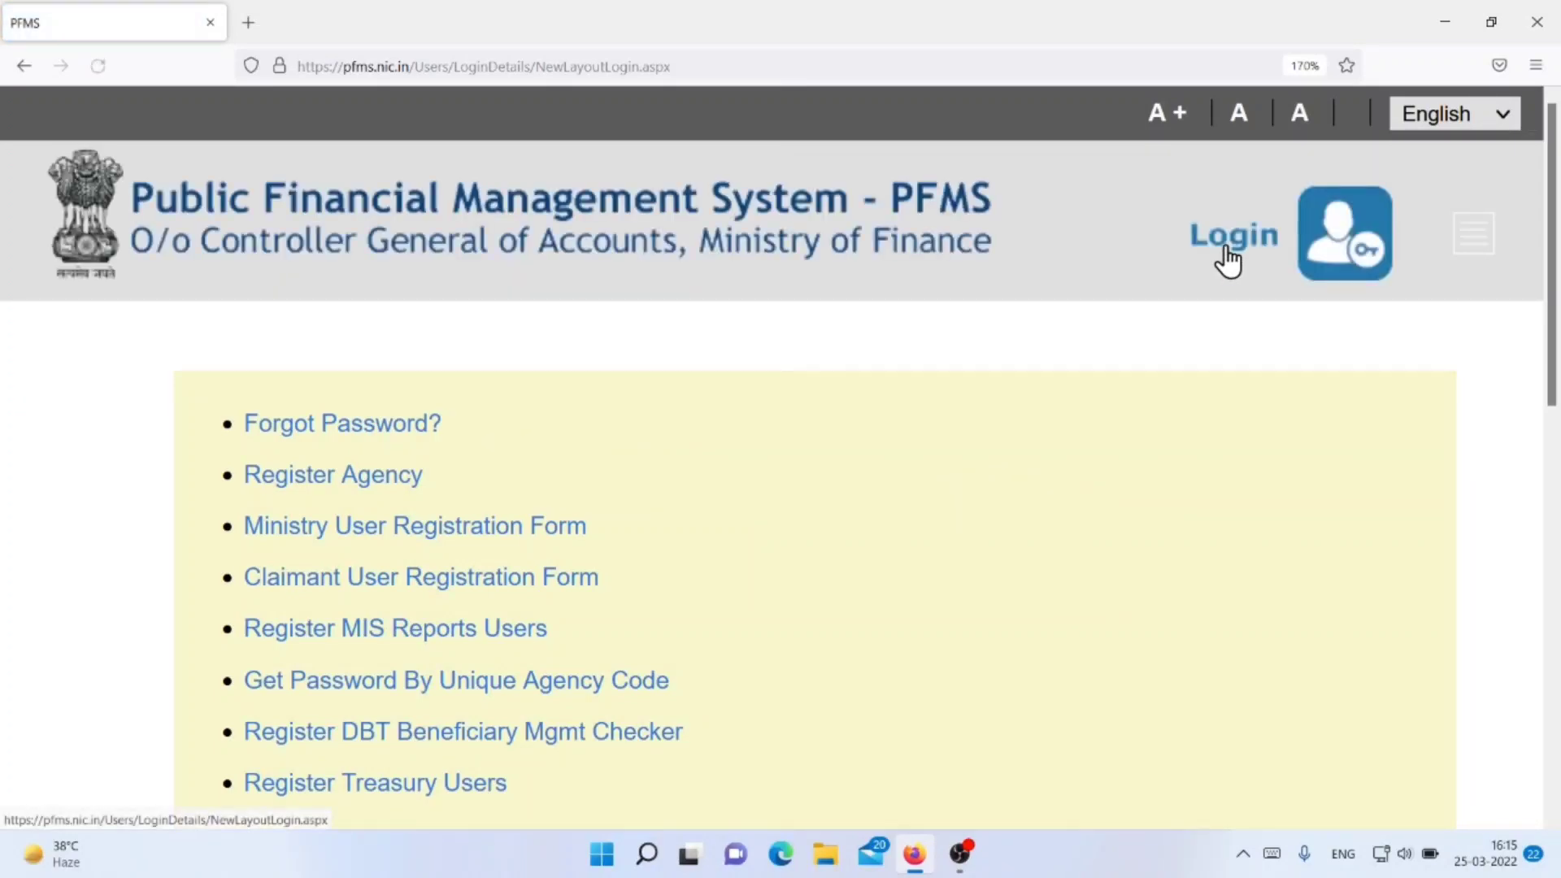
{"action": "scroll", "coordinate": [1228, 260], "scroll_direction": "down", "scroll_amount": 10}
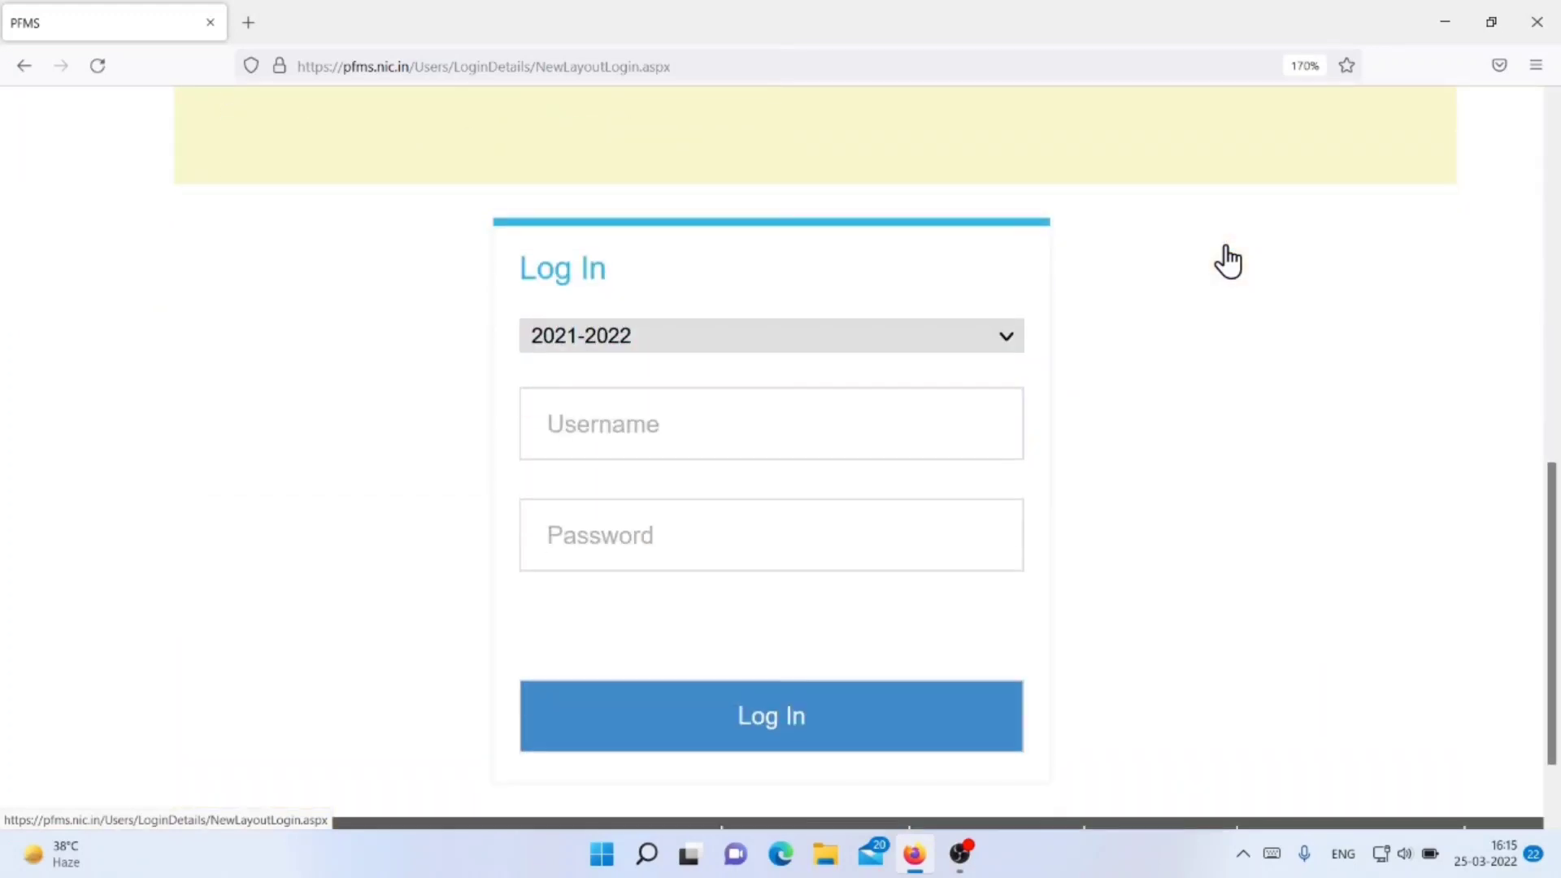
{"action": "left_click", "coordinate": [660, 322]}
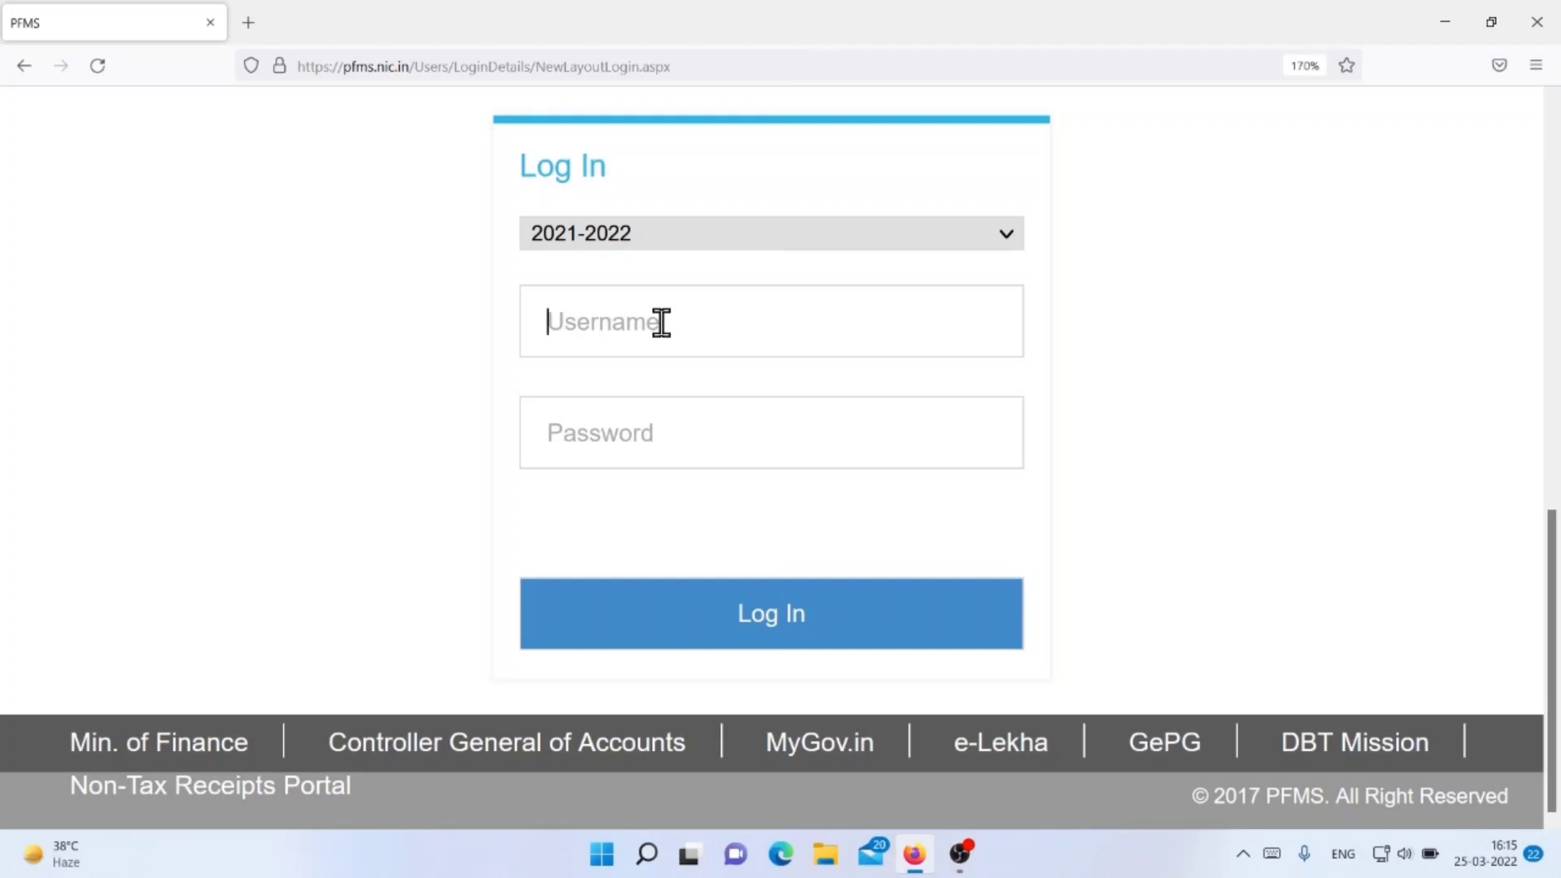
{"action": "type", "text": "900000000"}
{"action": "left_click", "coordinate": [658, 429]}
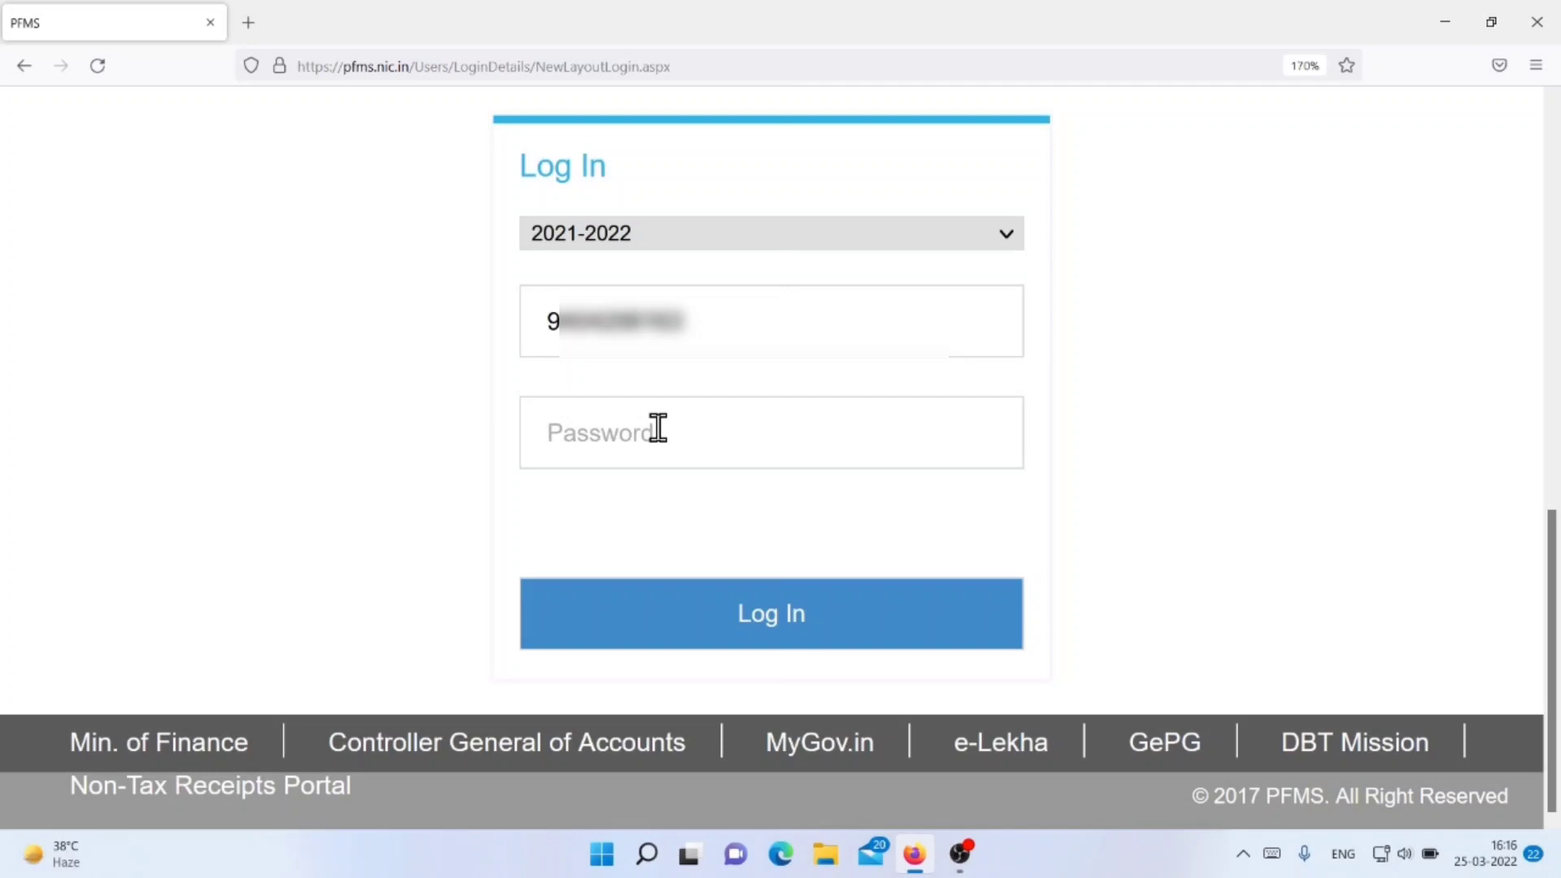
{"action": "type", "text": "a"}
{"action": "type", "text": "••••••"}
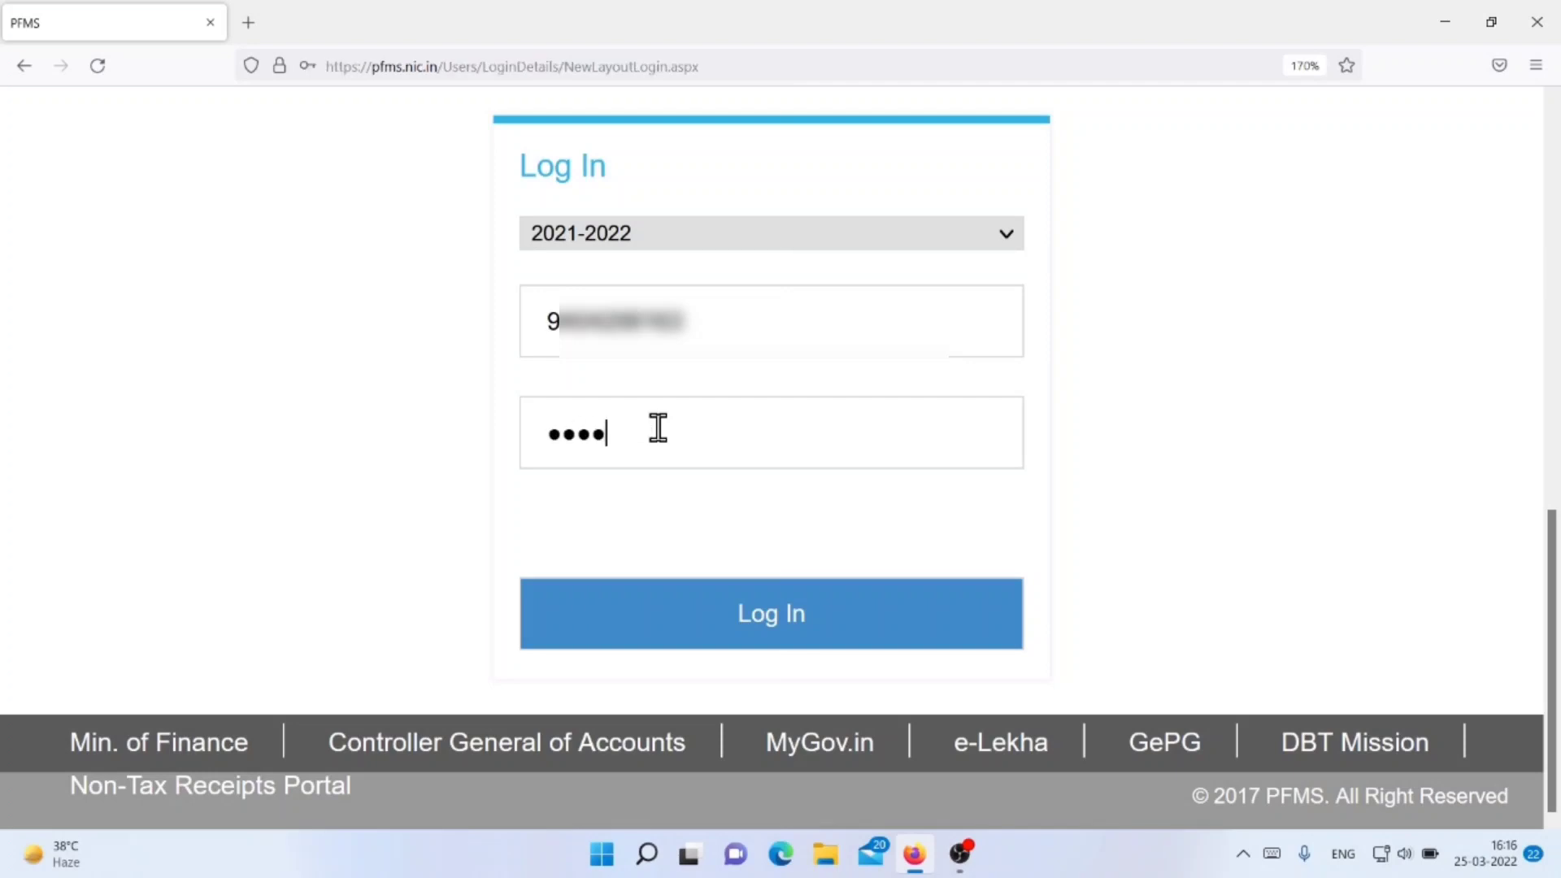
{"action": "type", "text": "•••"}
{"action": "left_click", "coordinate": [735, 622]}
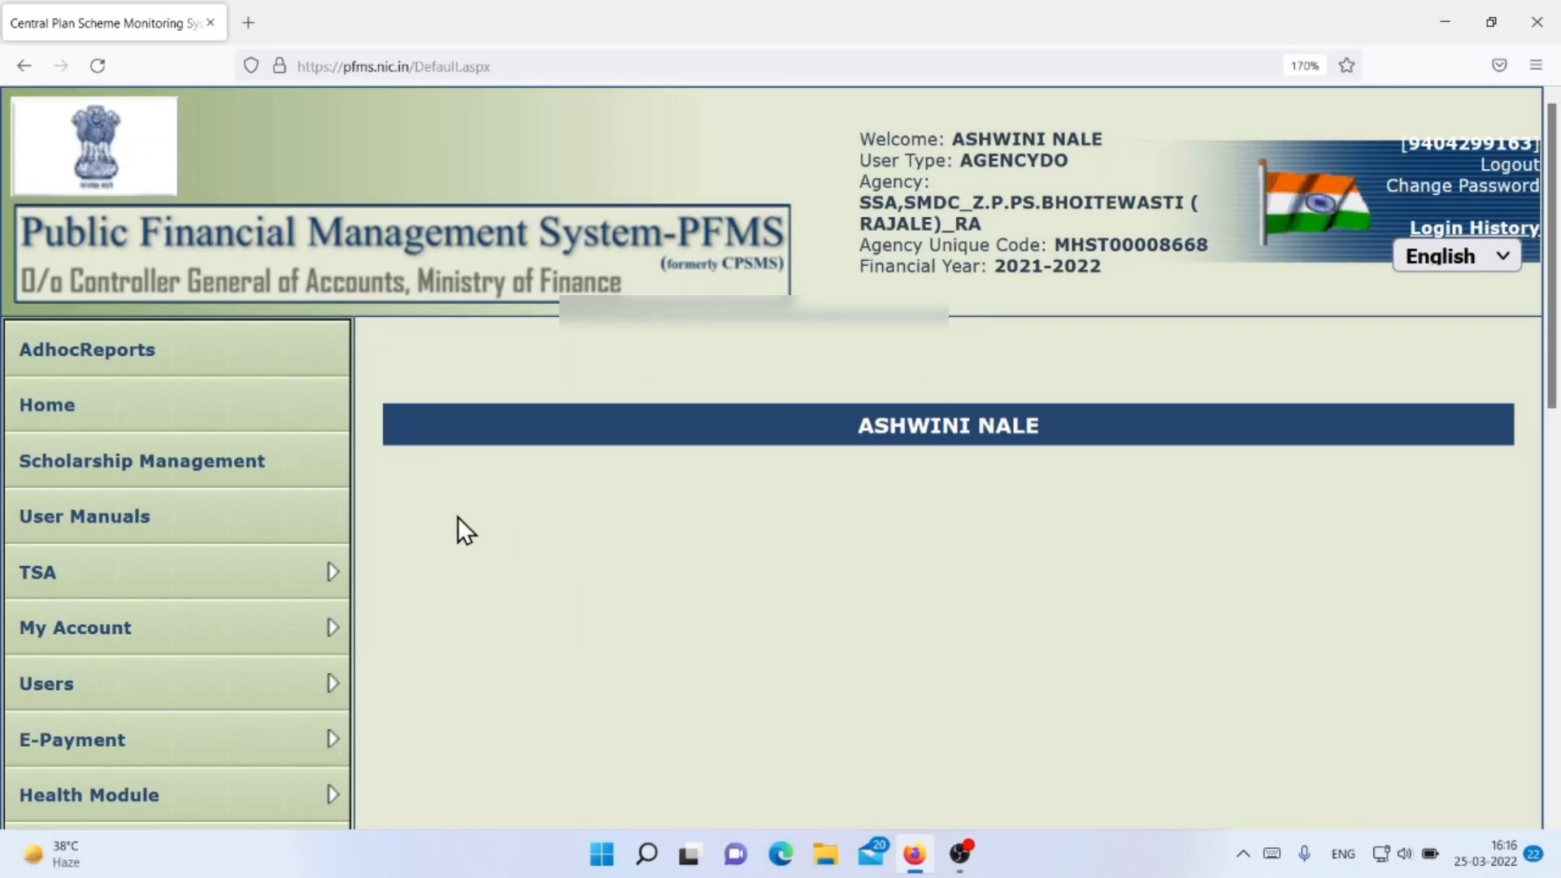
{"action": "scroll", "coordinate": [251, 462], "scroll_direction": "down", "scroll_amount": 5}
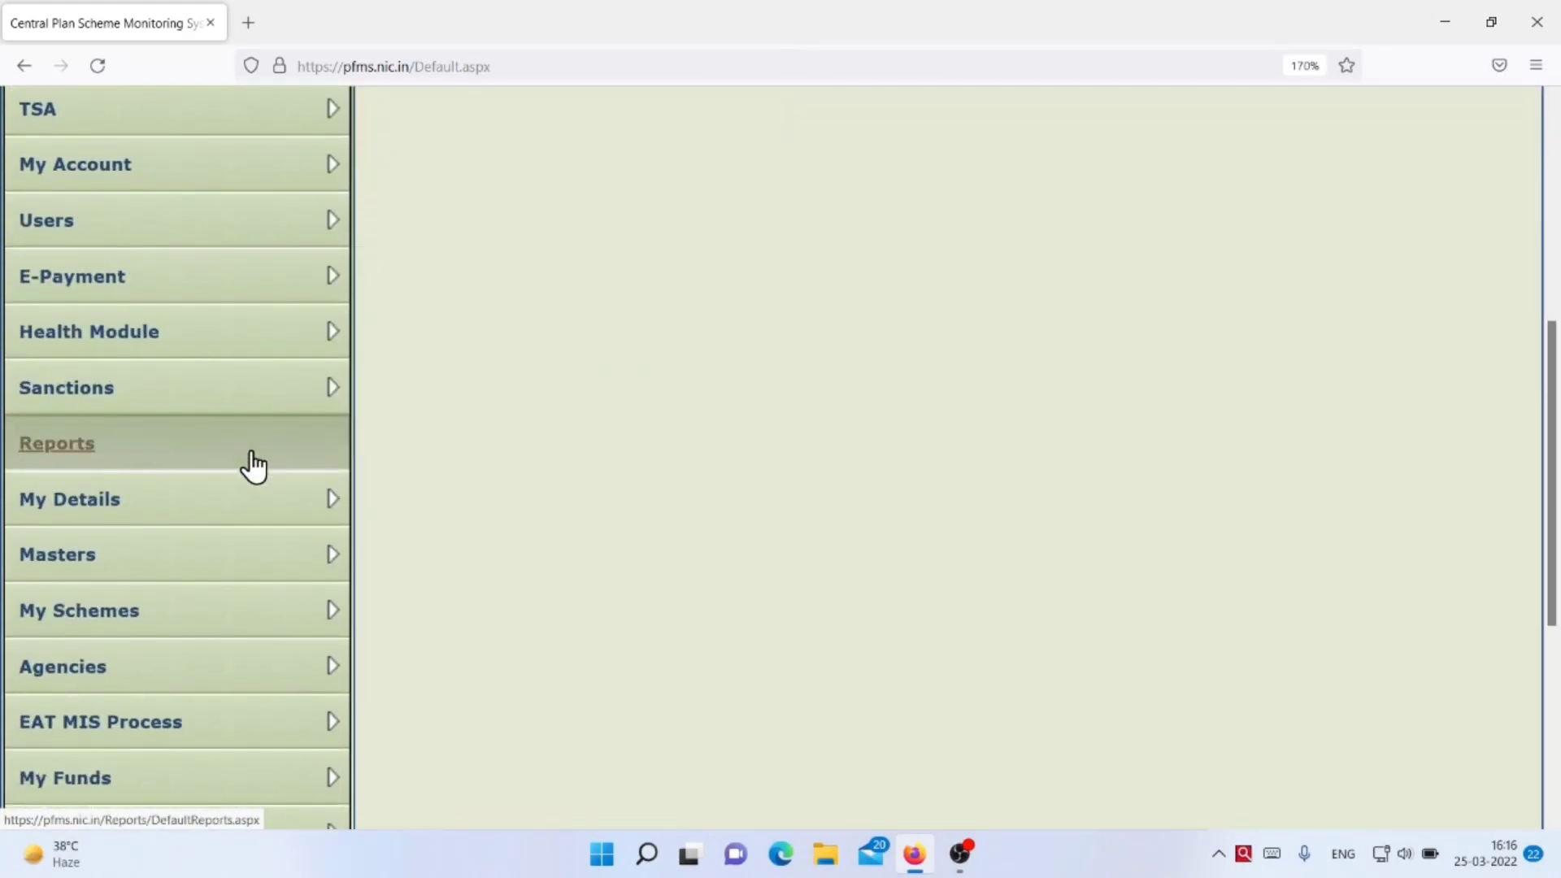
Log out of the operator account, log in to the agency administrator account for 2021-2022 with its username and password, and decline saving the login.
{"action": "scroll", "coordinate": [251, 462], "scroll_direction": "up", "scroll_amount": 5}
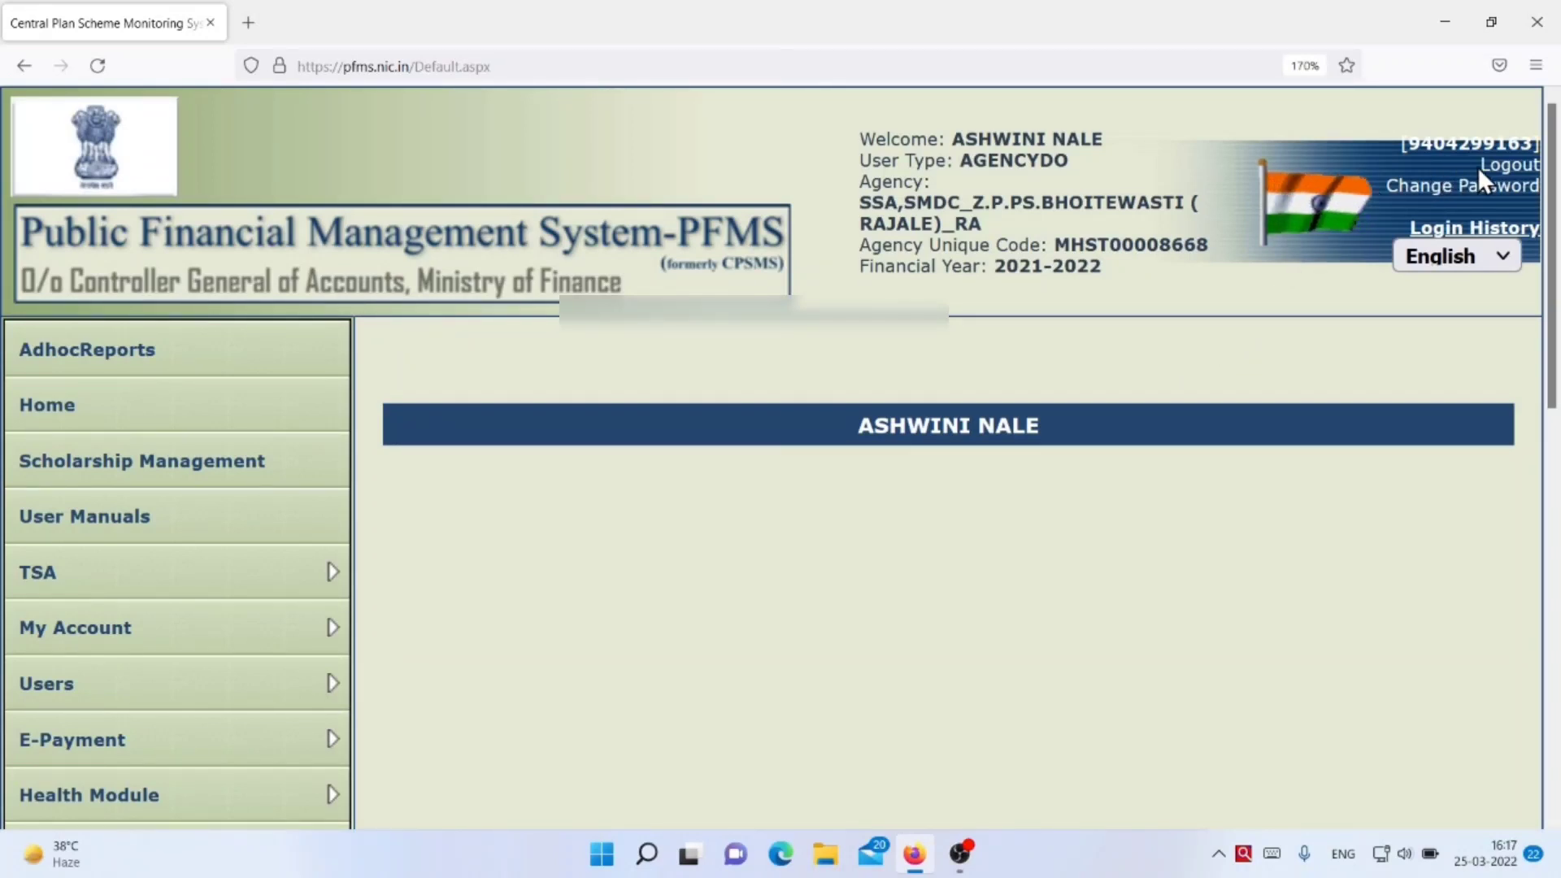
{"action": "left_click", "coordinate": [1503, 167]}
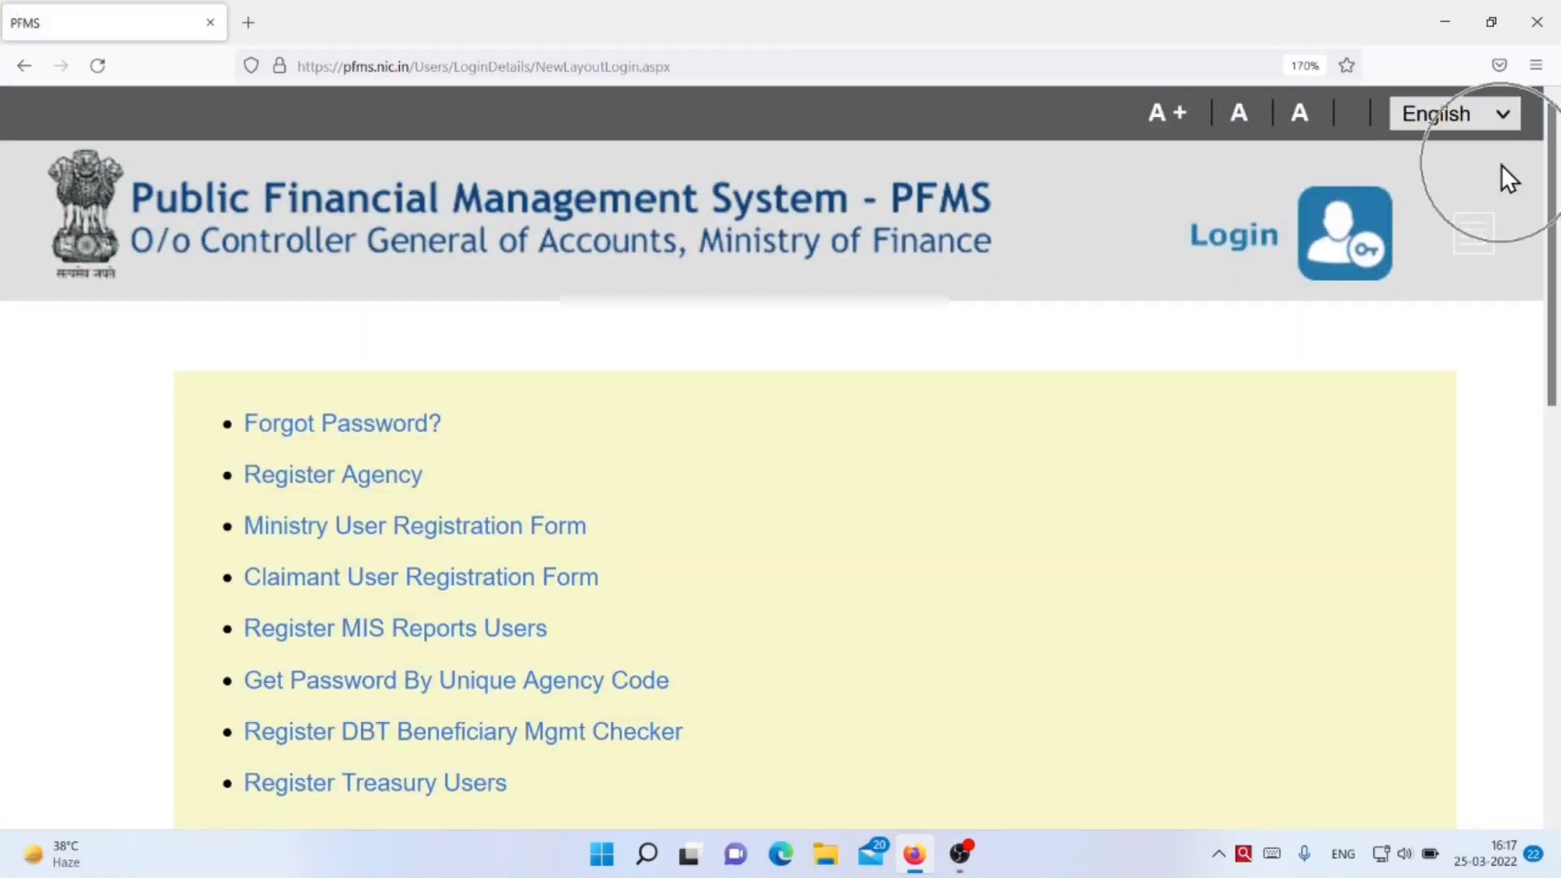
{"action": "key", "text": "ctrl+minus"}
{"action": "key", "text": "ctrl+minus"}
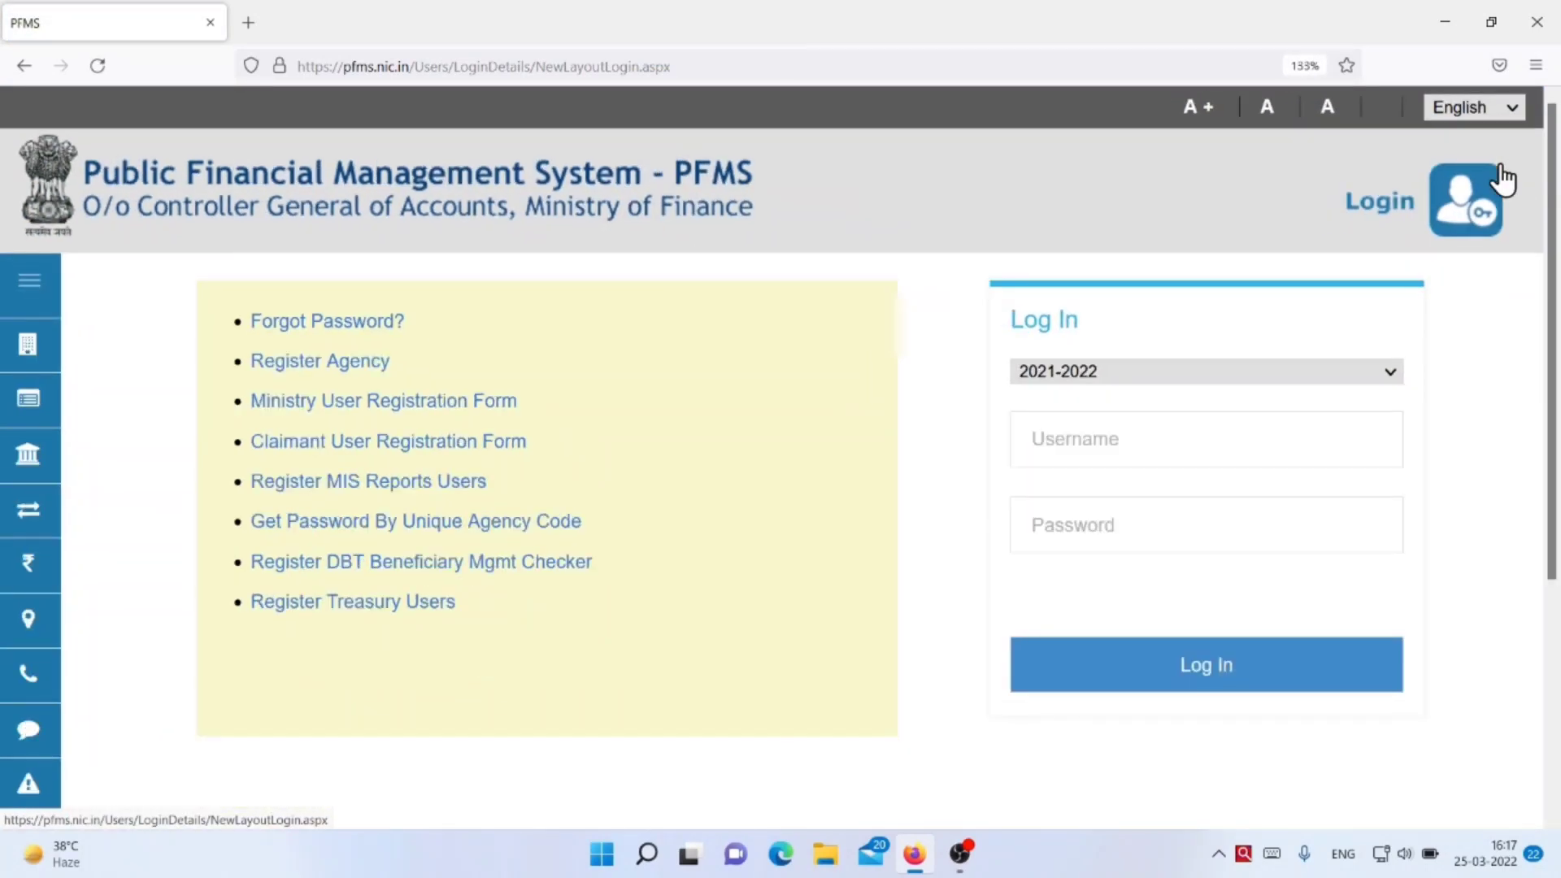
{"action": "left_click", "coordinate": [1175, 443]}
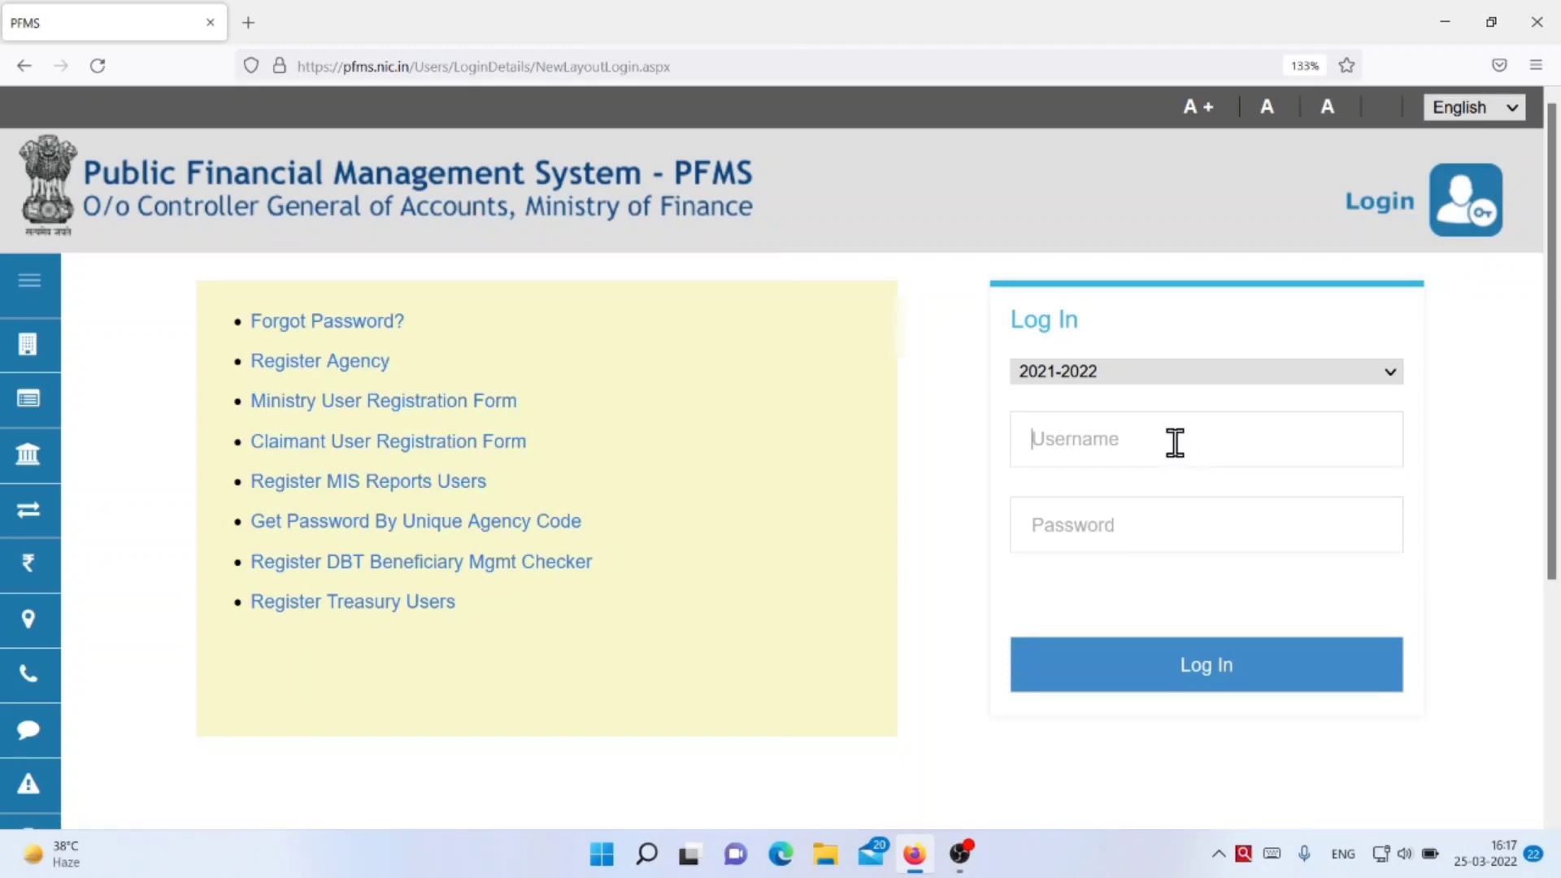
{"action": "type", "text": "s"}
{"action": "type", "text": "madc"}
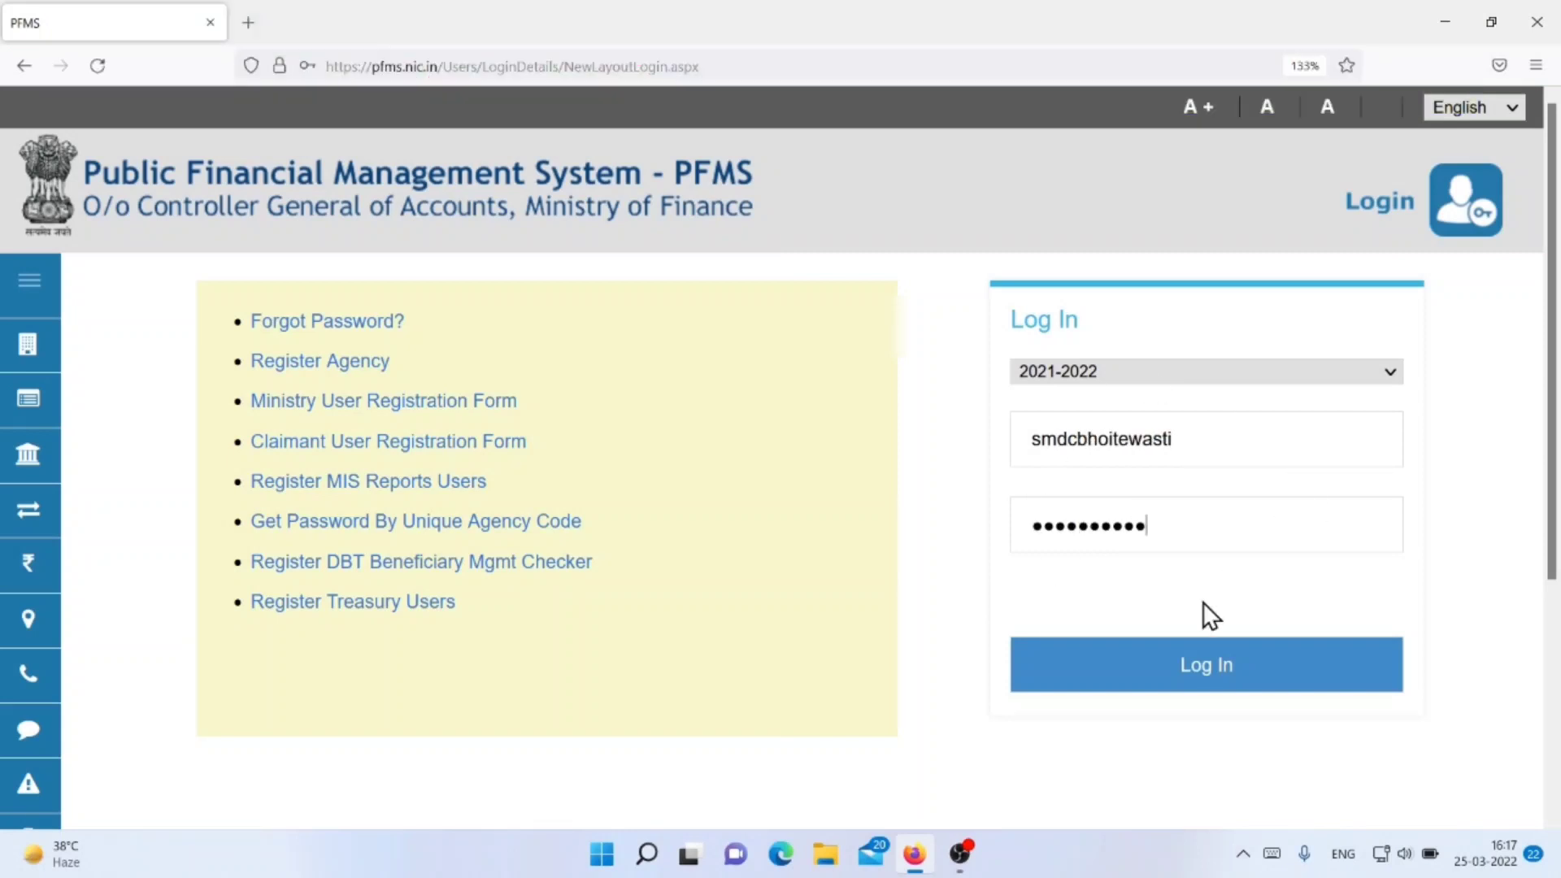
{"action": "left_click", "coordinate": [1181, 681]}
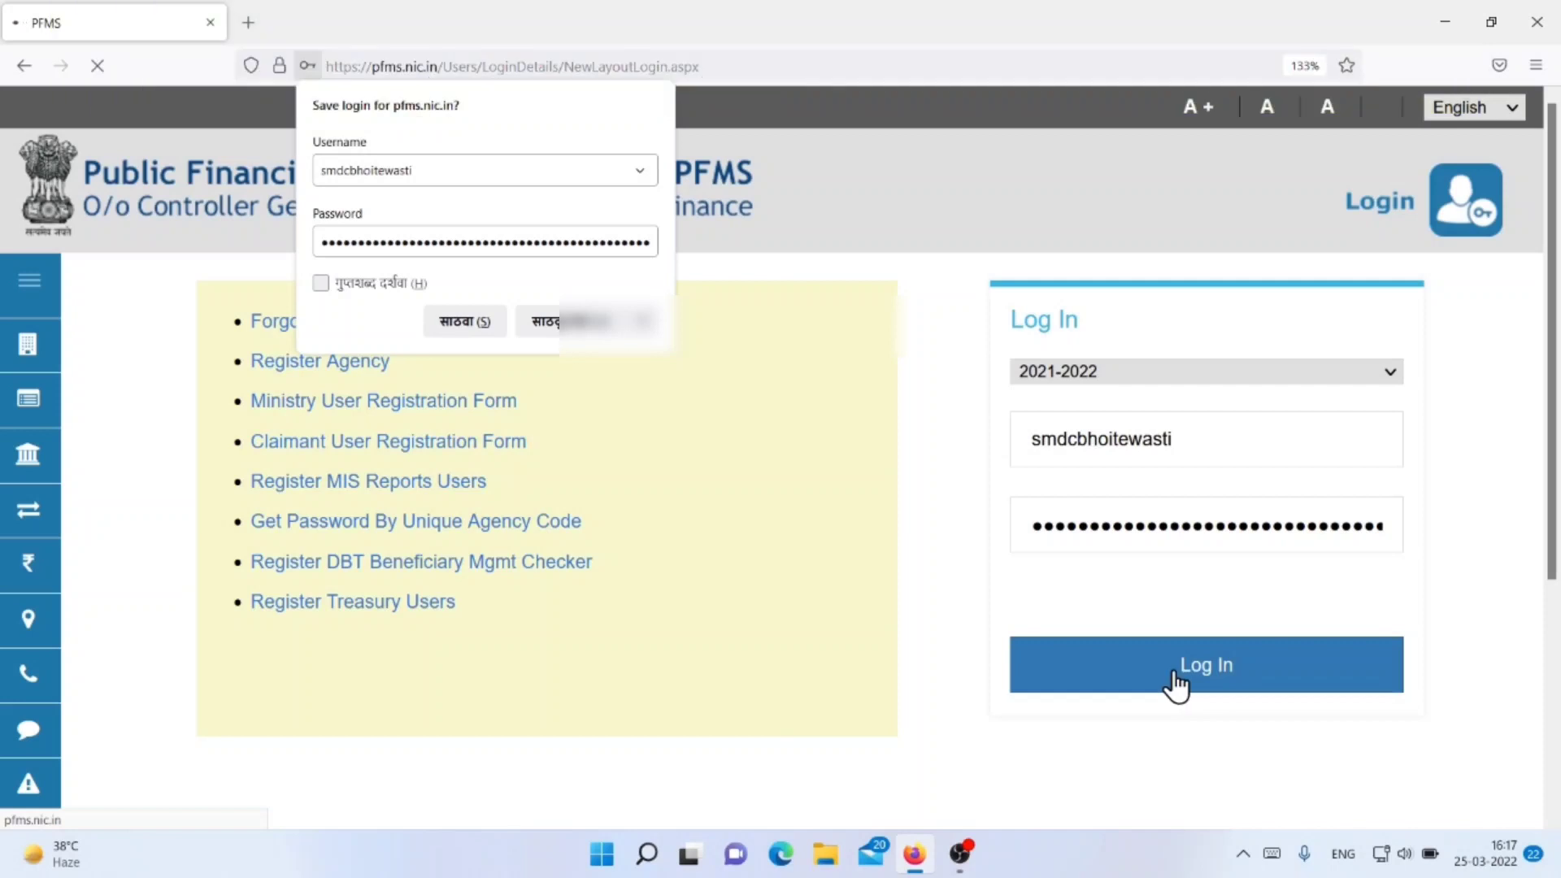
{"action": "left_click", "coordinate": [569, 324]}
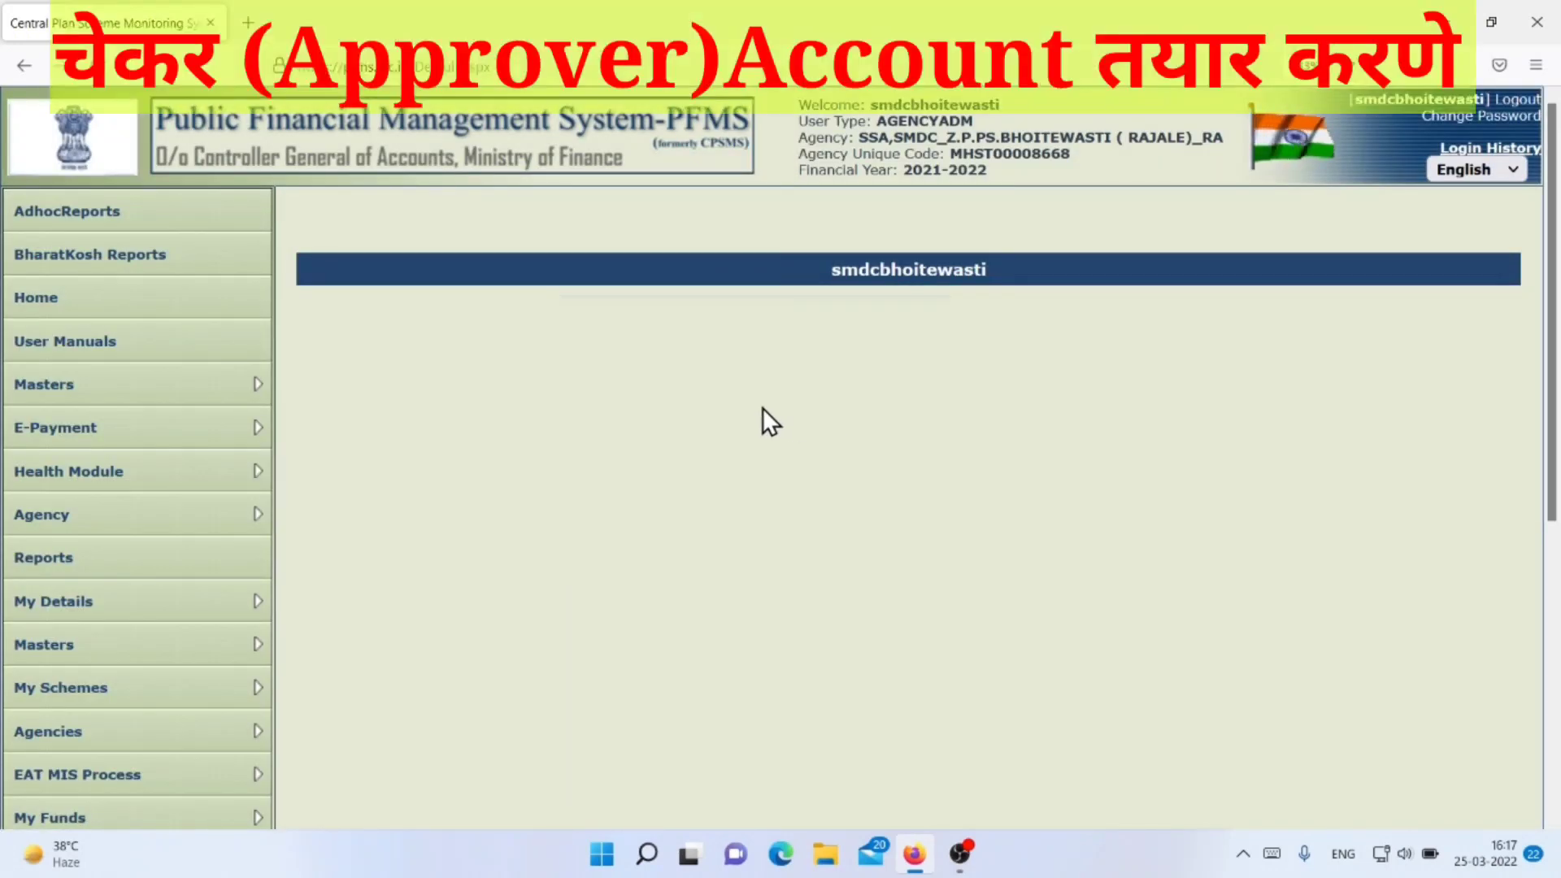
Open the form for adding a new agency user and set the type of user to Agency Data Approver.
{"action": "mouse_move", "coordinate": [183, 389]}
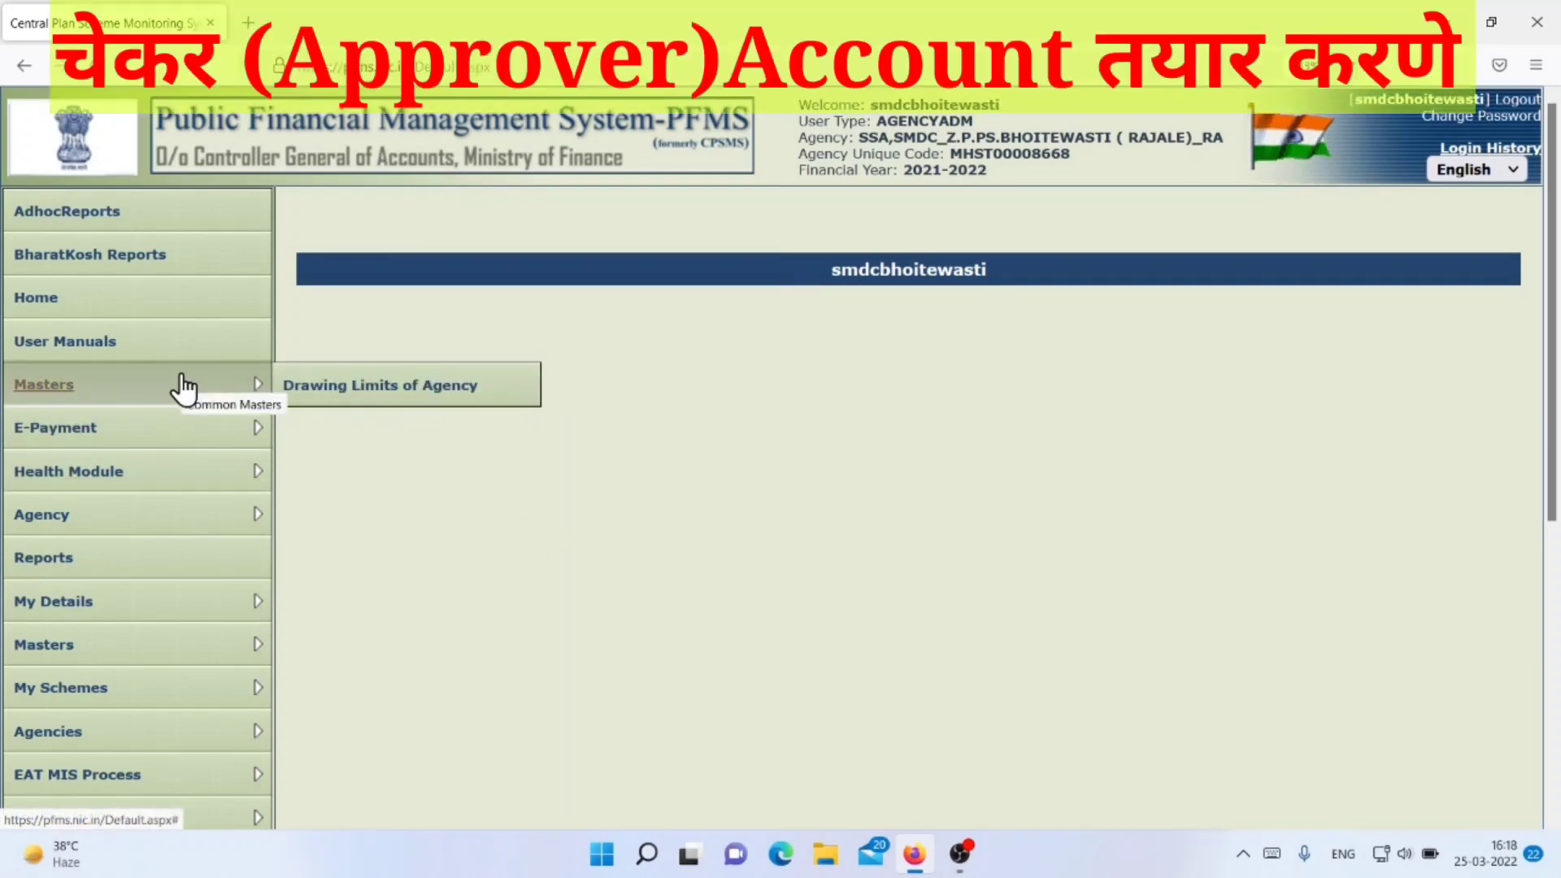
{"action": "scroll", "coordinate": [183, 388], "scroll_direction": "down", "scroll_amount": 3}
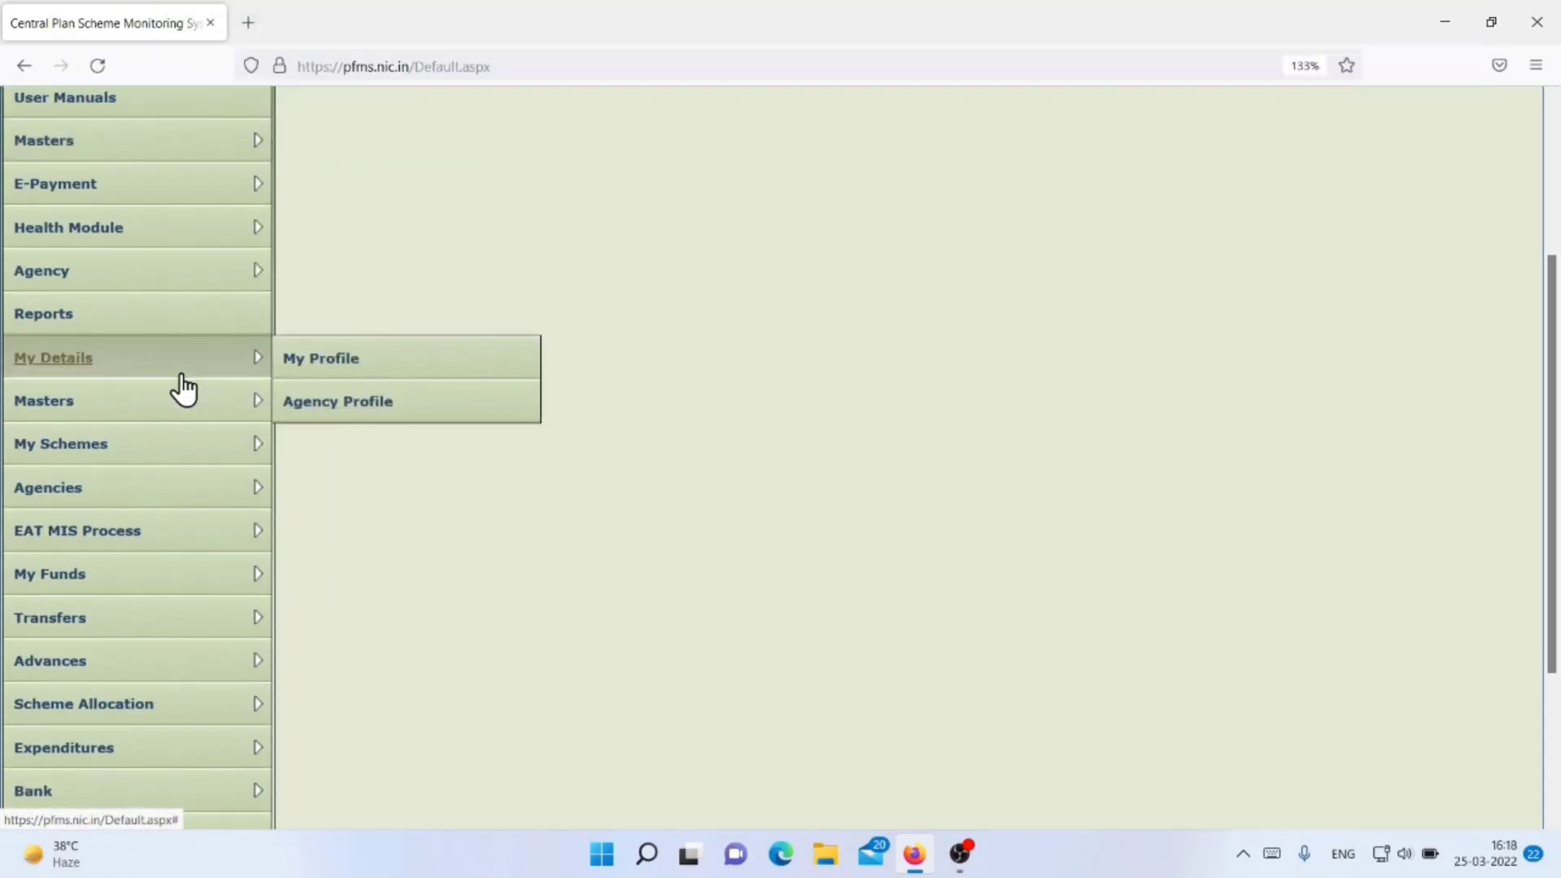
{"action": "mouse_move", "coordinate": [167, 297]}
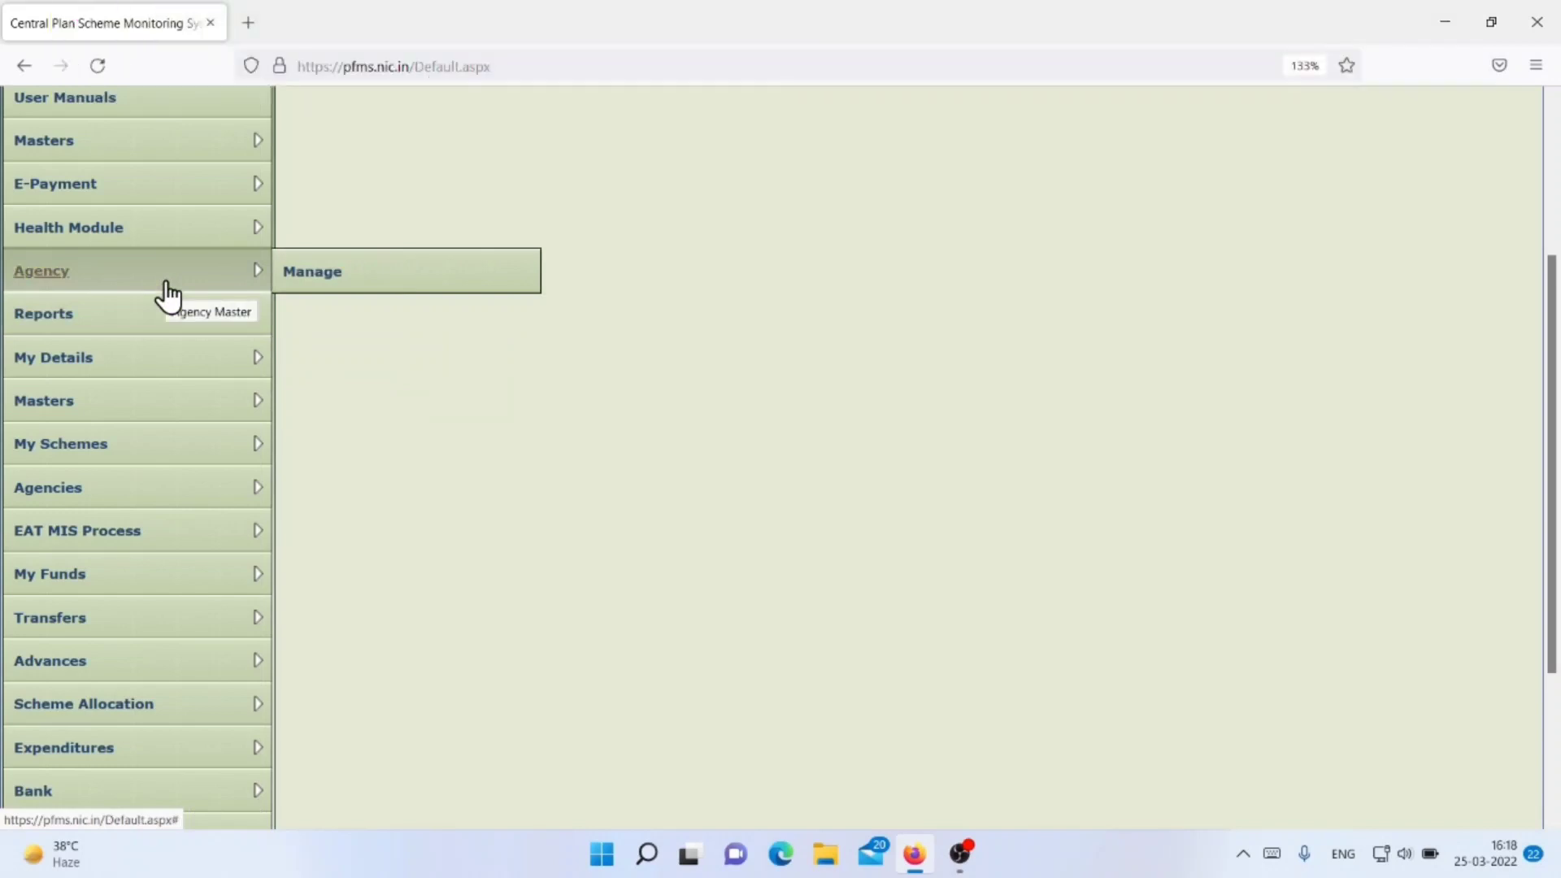
{"action": "mouse_move", "coordinate": [153, 499]}
{"action": "mouse_move", "coordinate": [147, 418]}
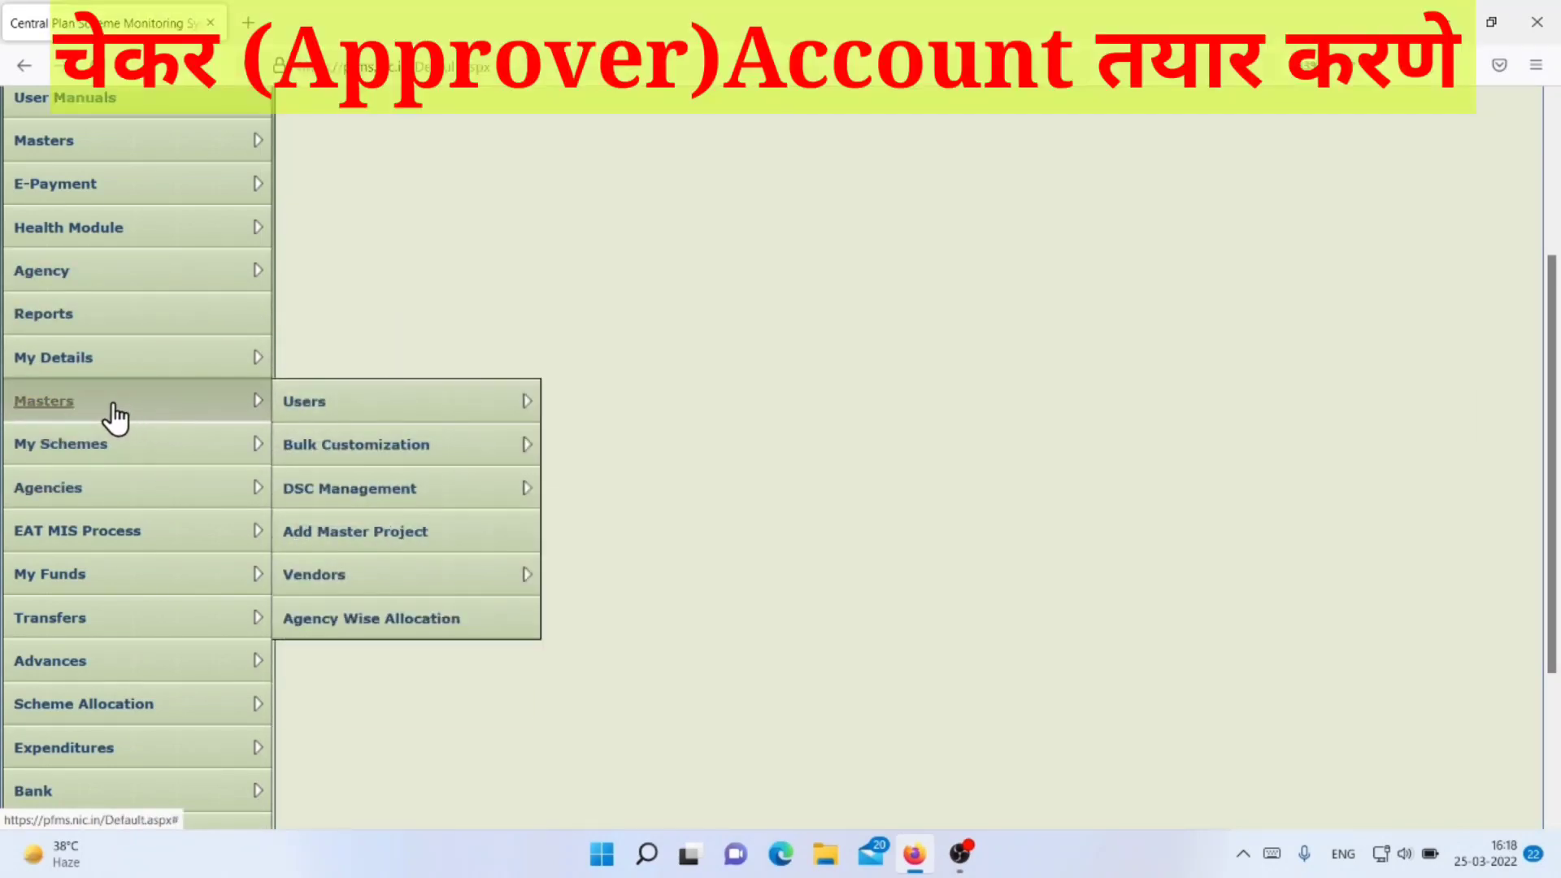
{"action": "mouse_move", "coordinate": [338, 418]}
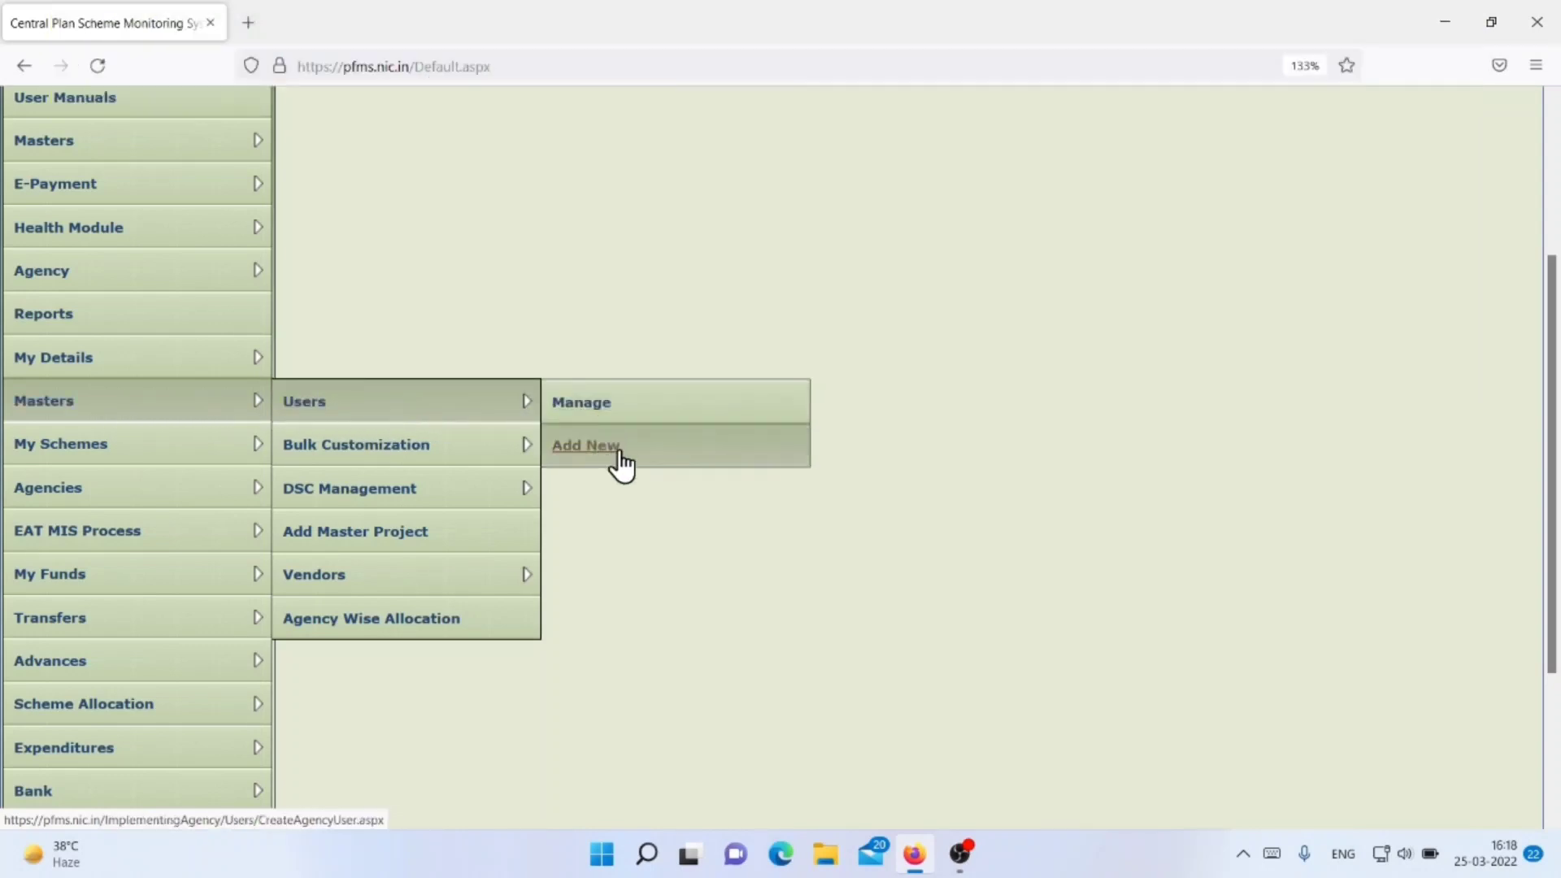
{"action": "left_click", "coordinate": [621, 451]}
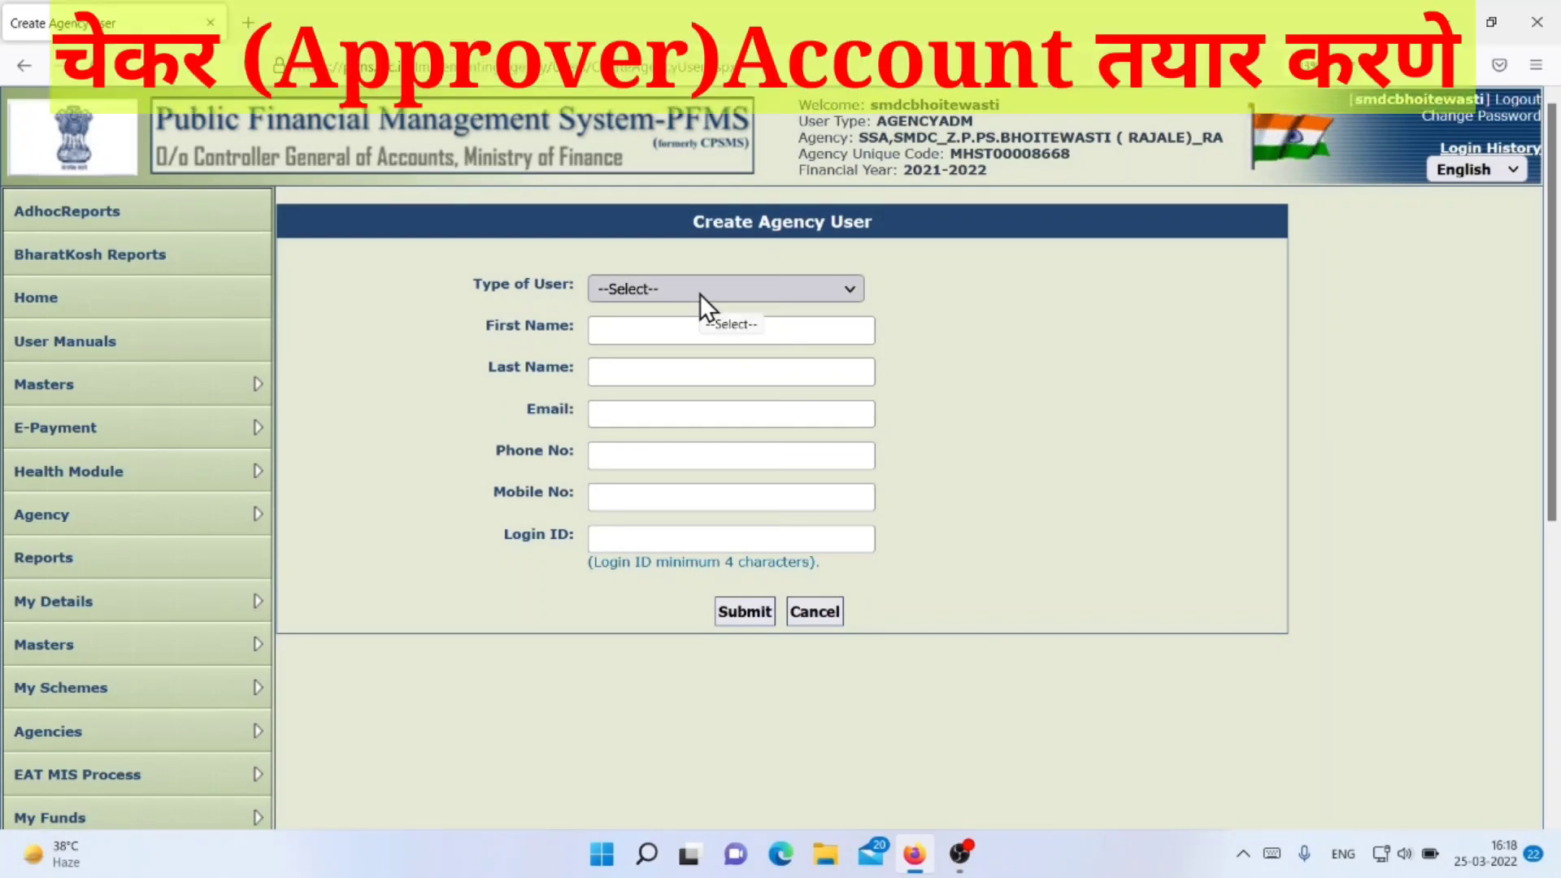
{"action": "key", "text": "ctrl+plus"}
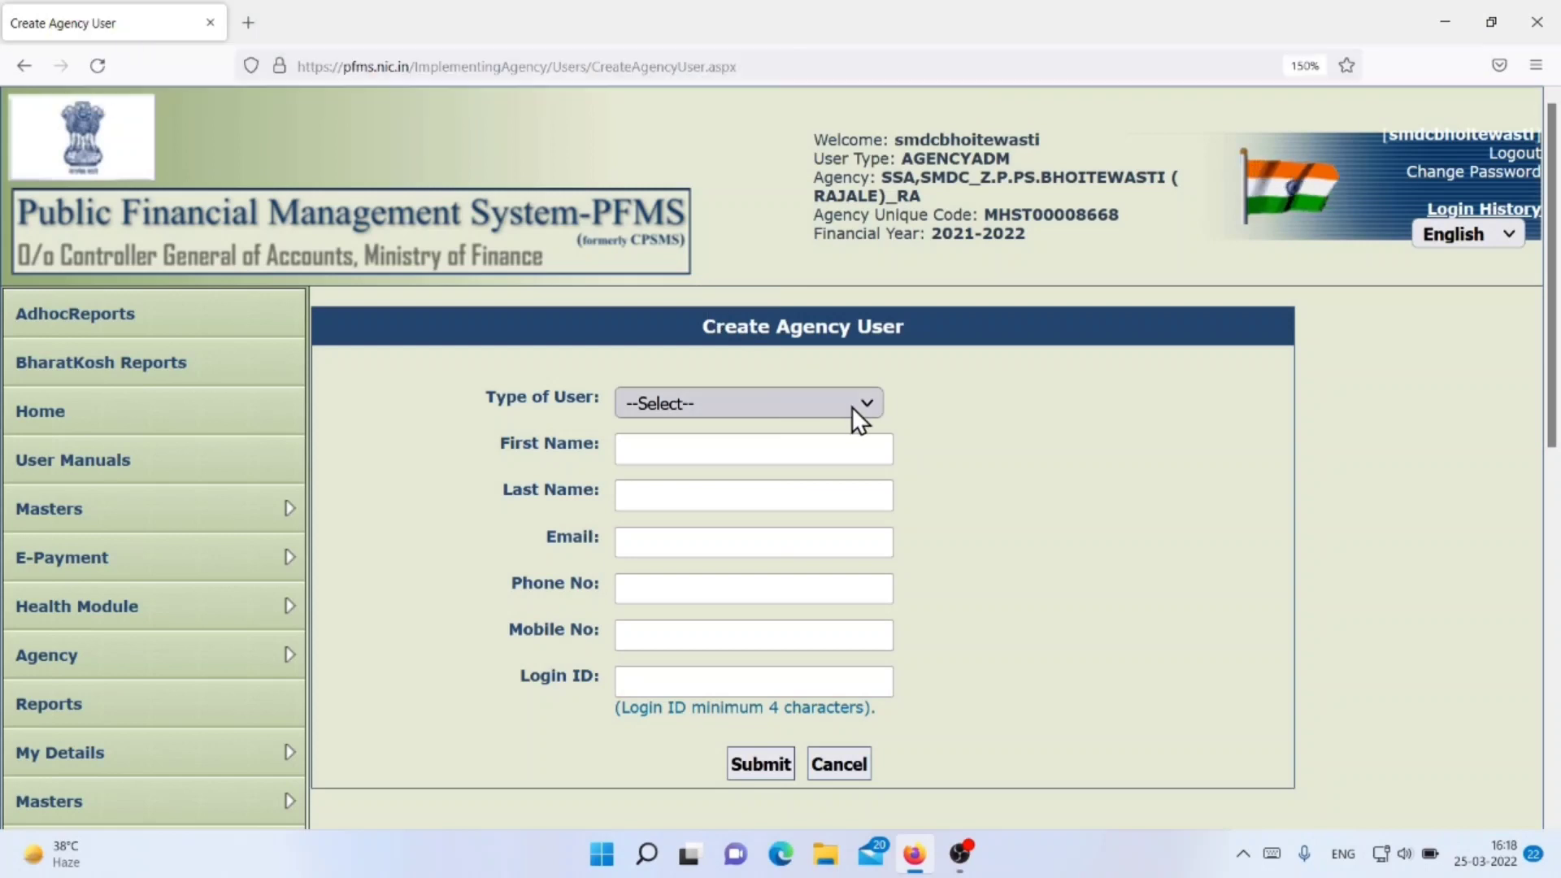
{"action": "left_click", "coordinate": [847, 406]}
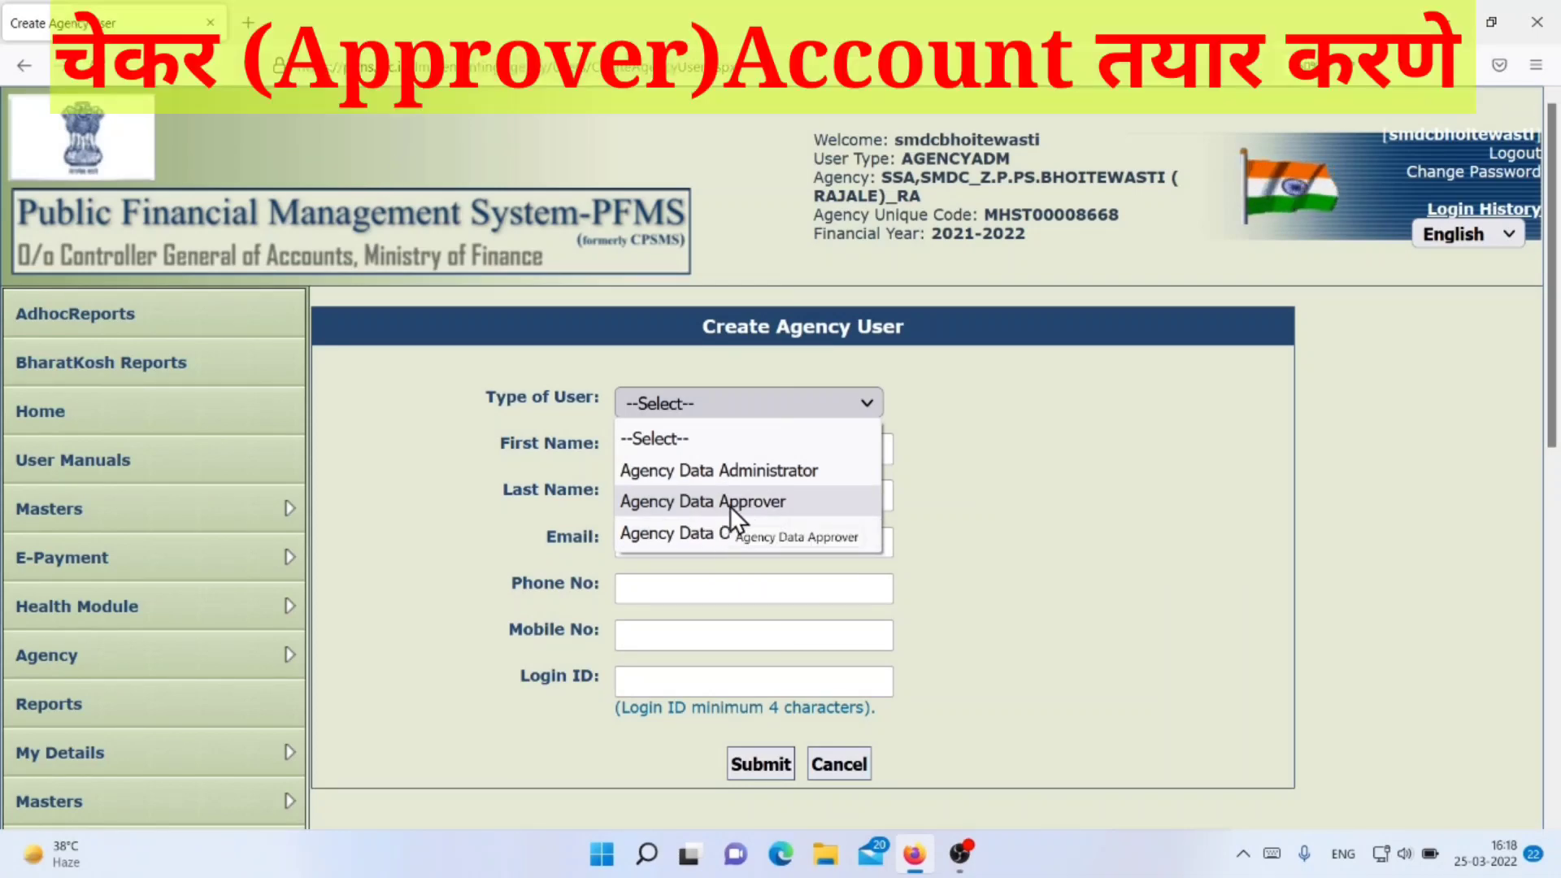
{"action": "left_click", "coordinate": [730, 506]}
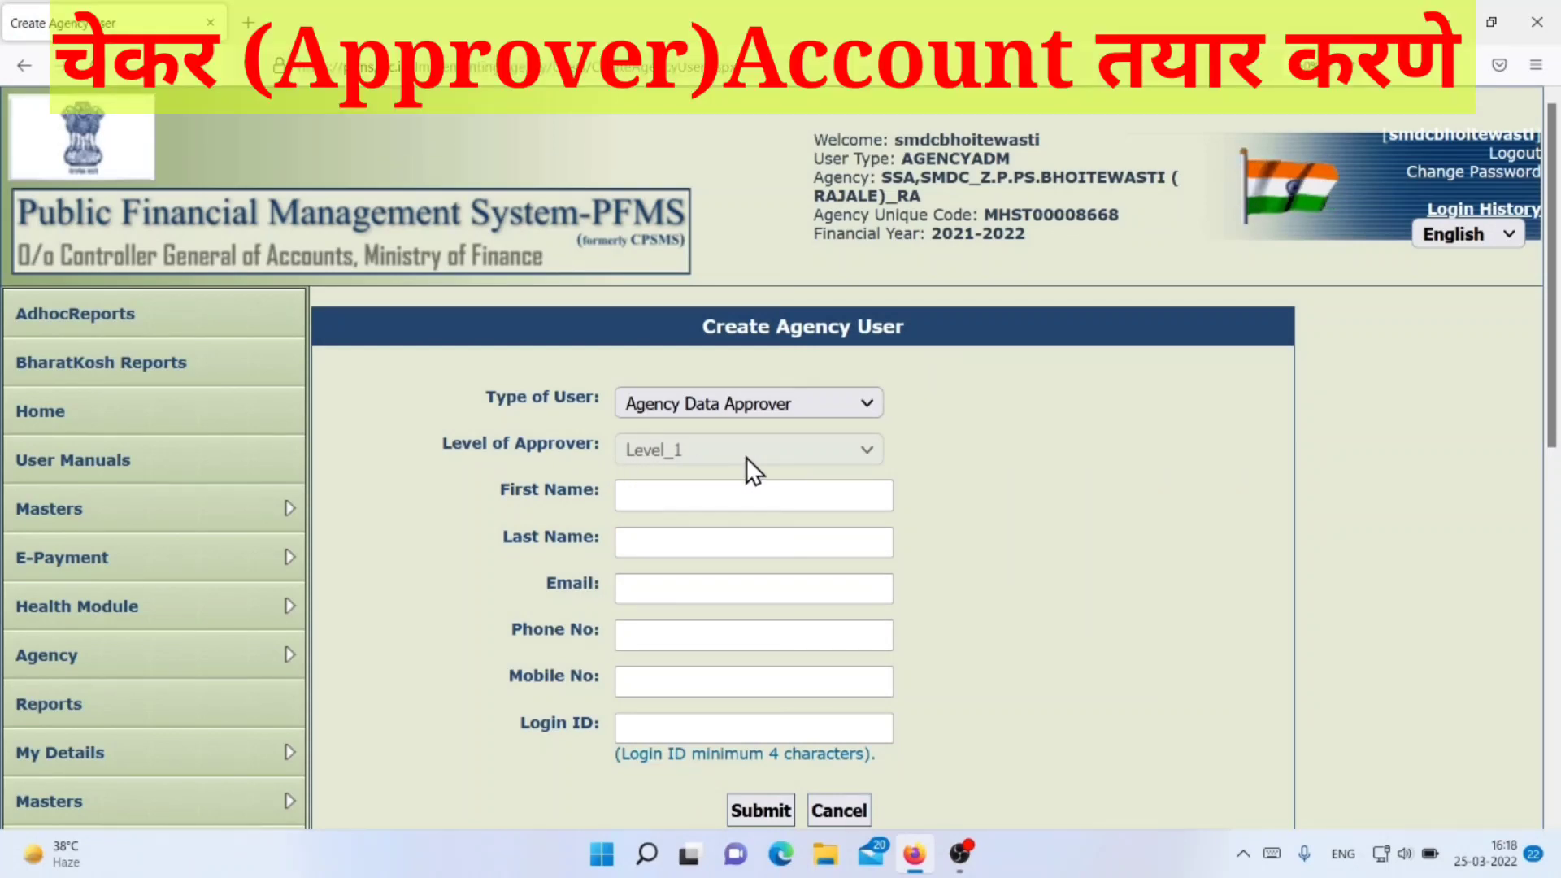
Enter the approver's first name, last name, email, phone number, mobile number and login ID, submit the form and review the saved record.
{"action": "left_click", "coordinate": [657, 497]}
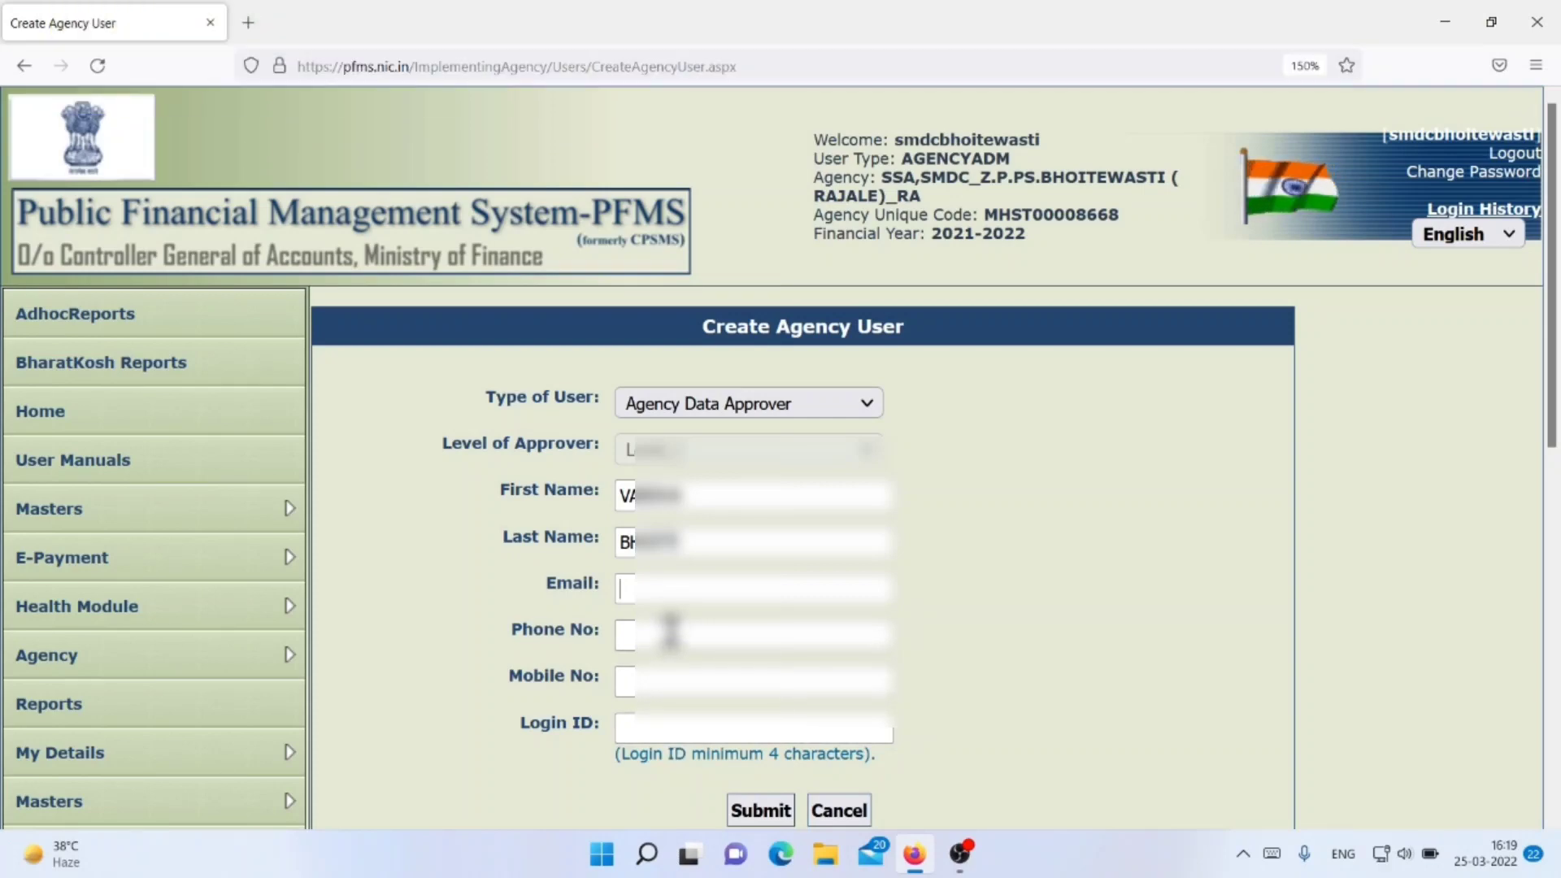
{"action": "left_click", "coordinate": [665, 583]}
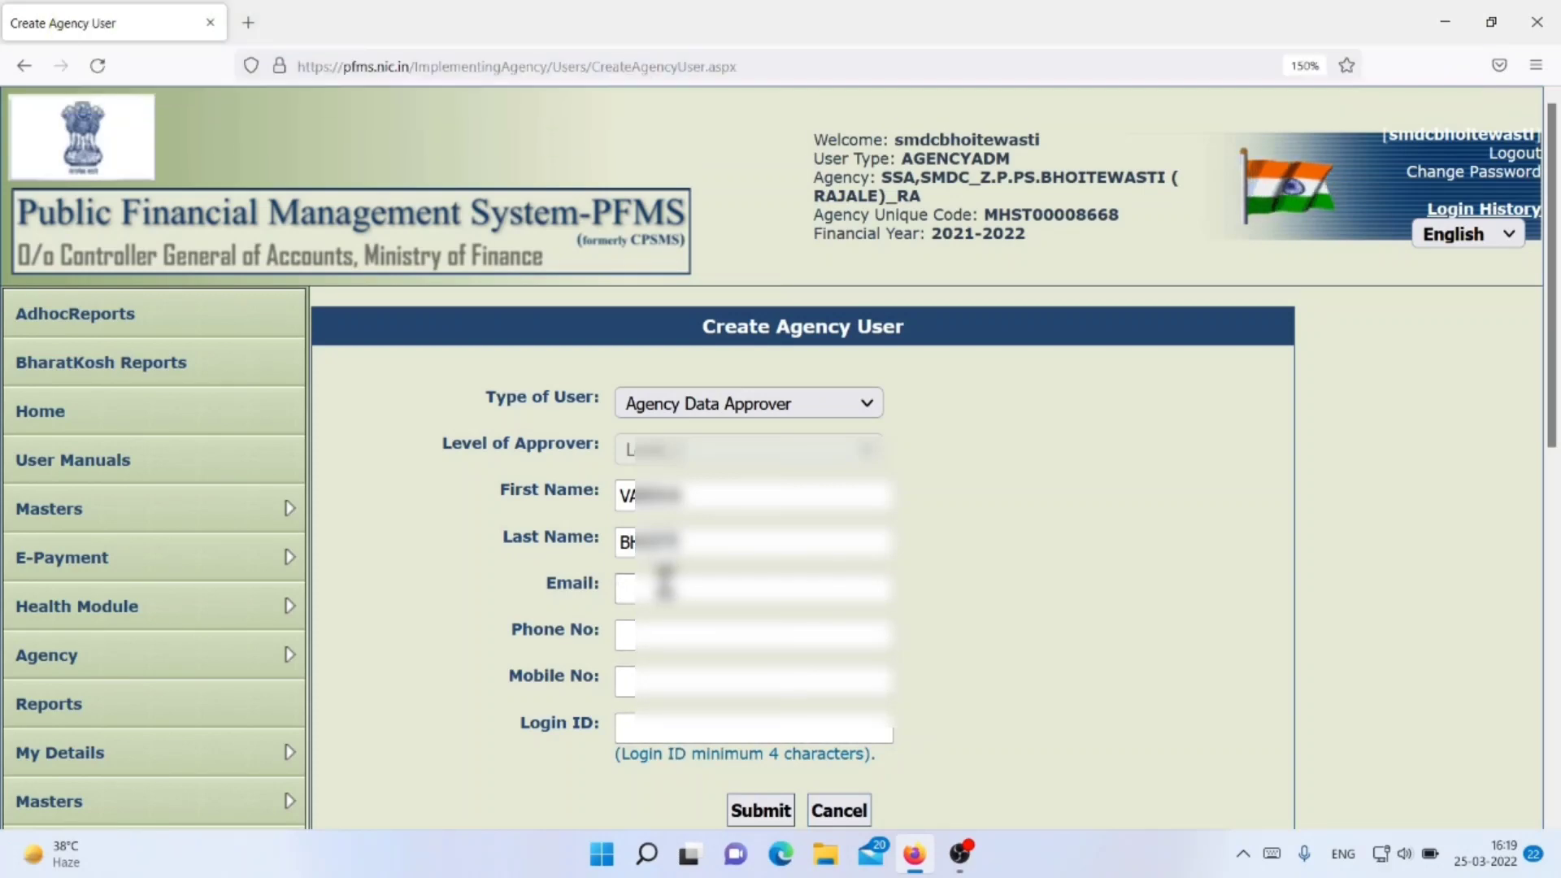
{"action": "type", "text": "as"}
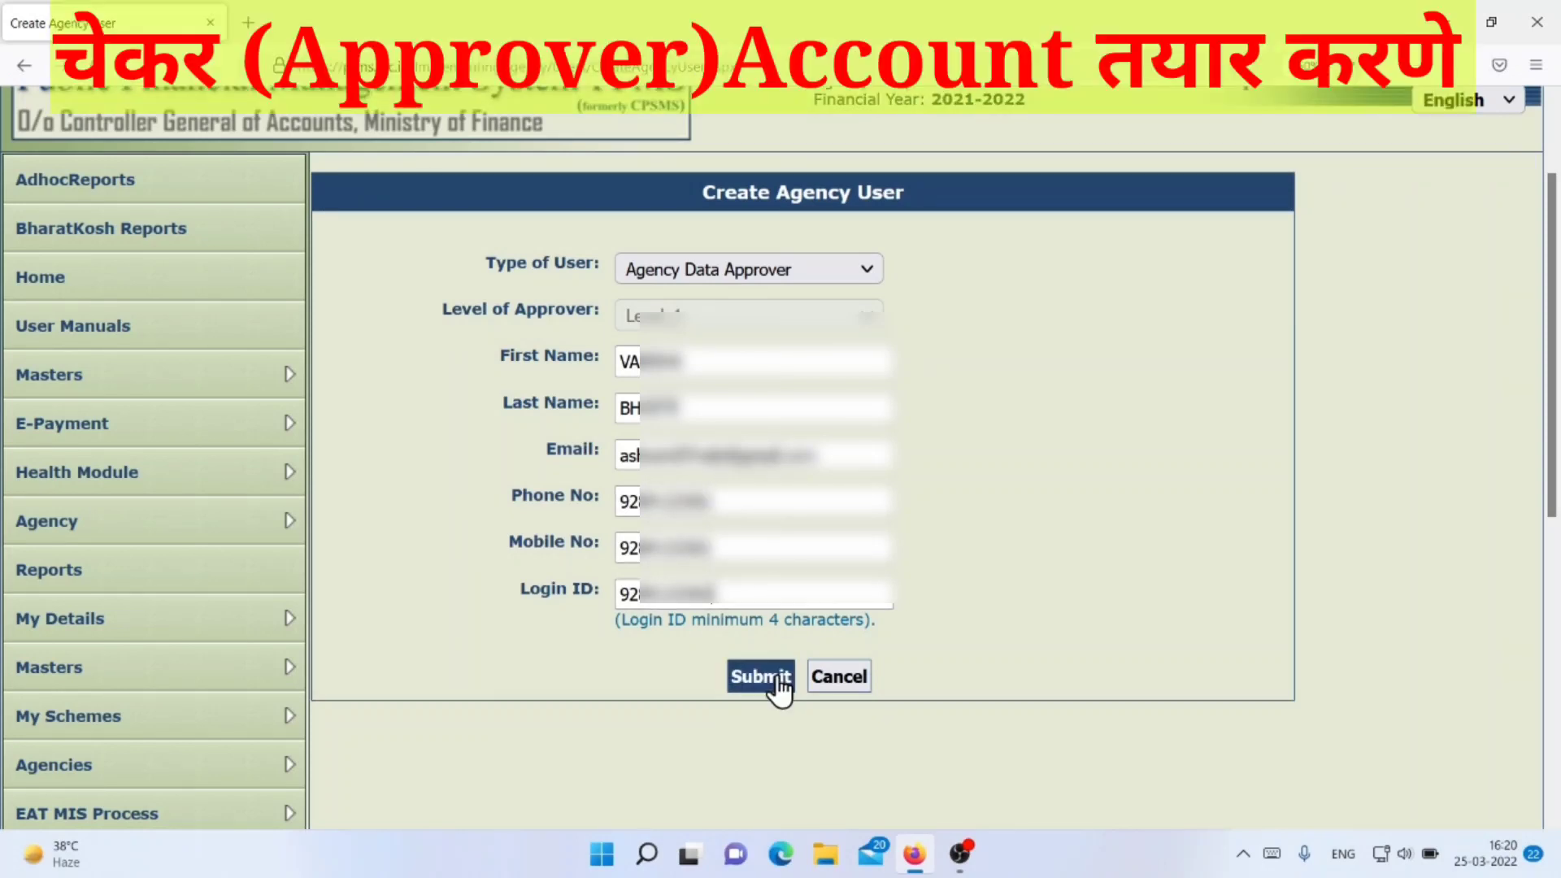
{"action": "left_click", "coordinate": [769, 680]}
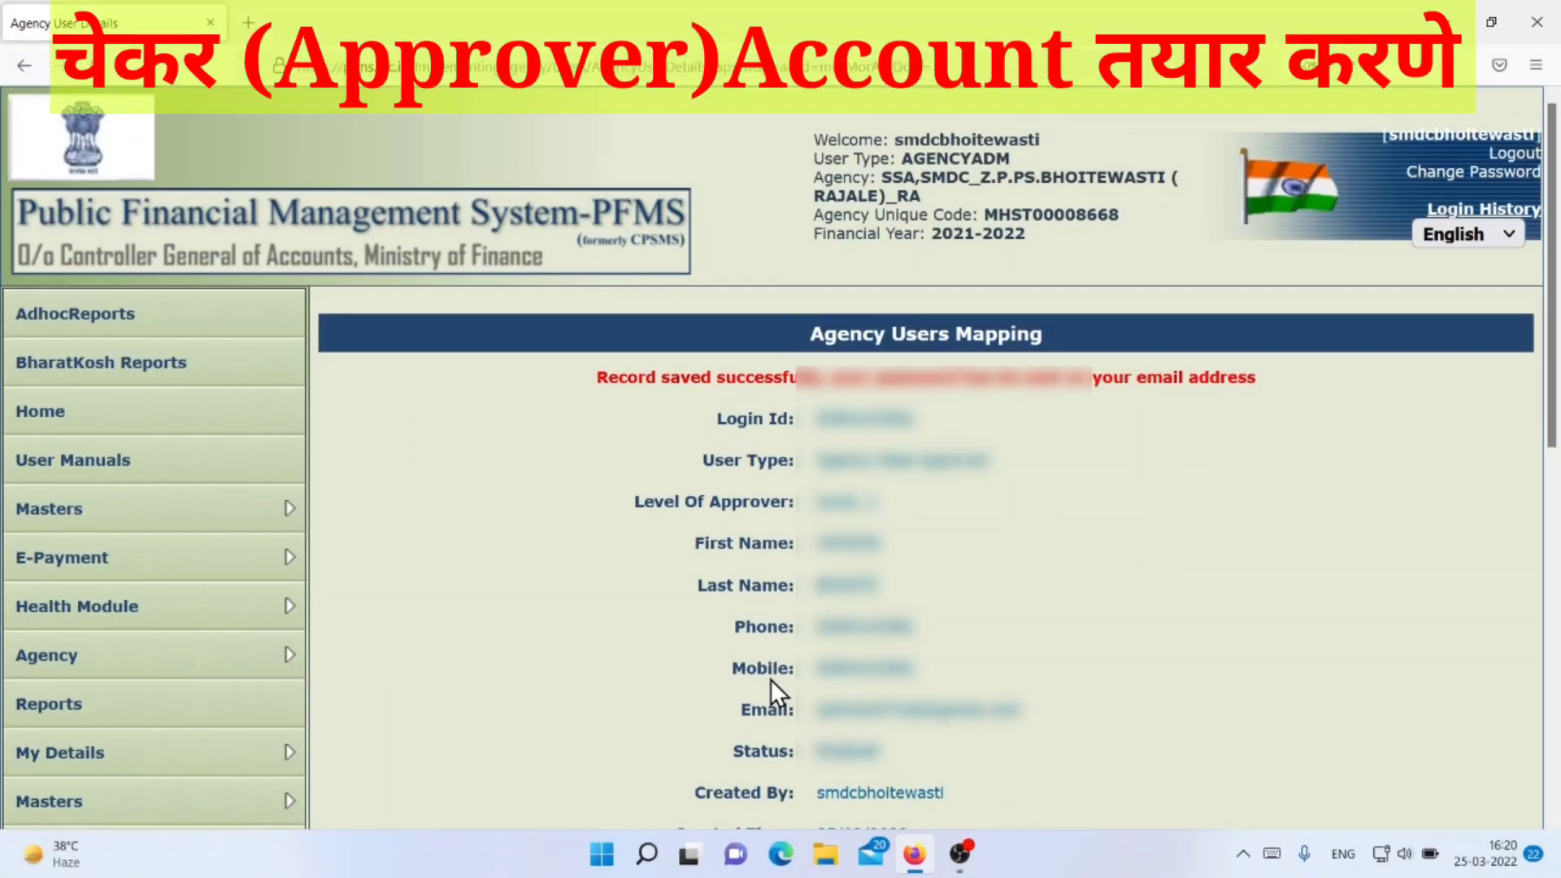
{"action": "scroll", "coordinate": [860, 691], "scroll_direction": "down", "scroll_amount": 3}
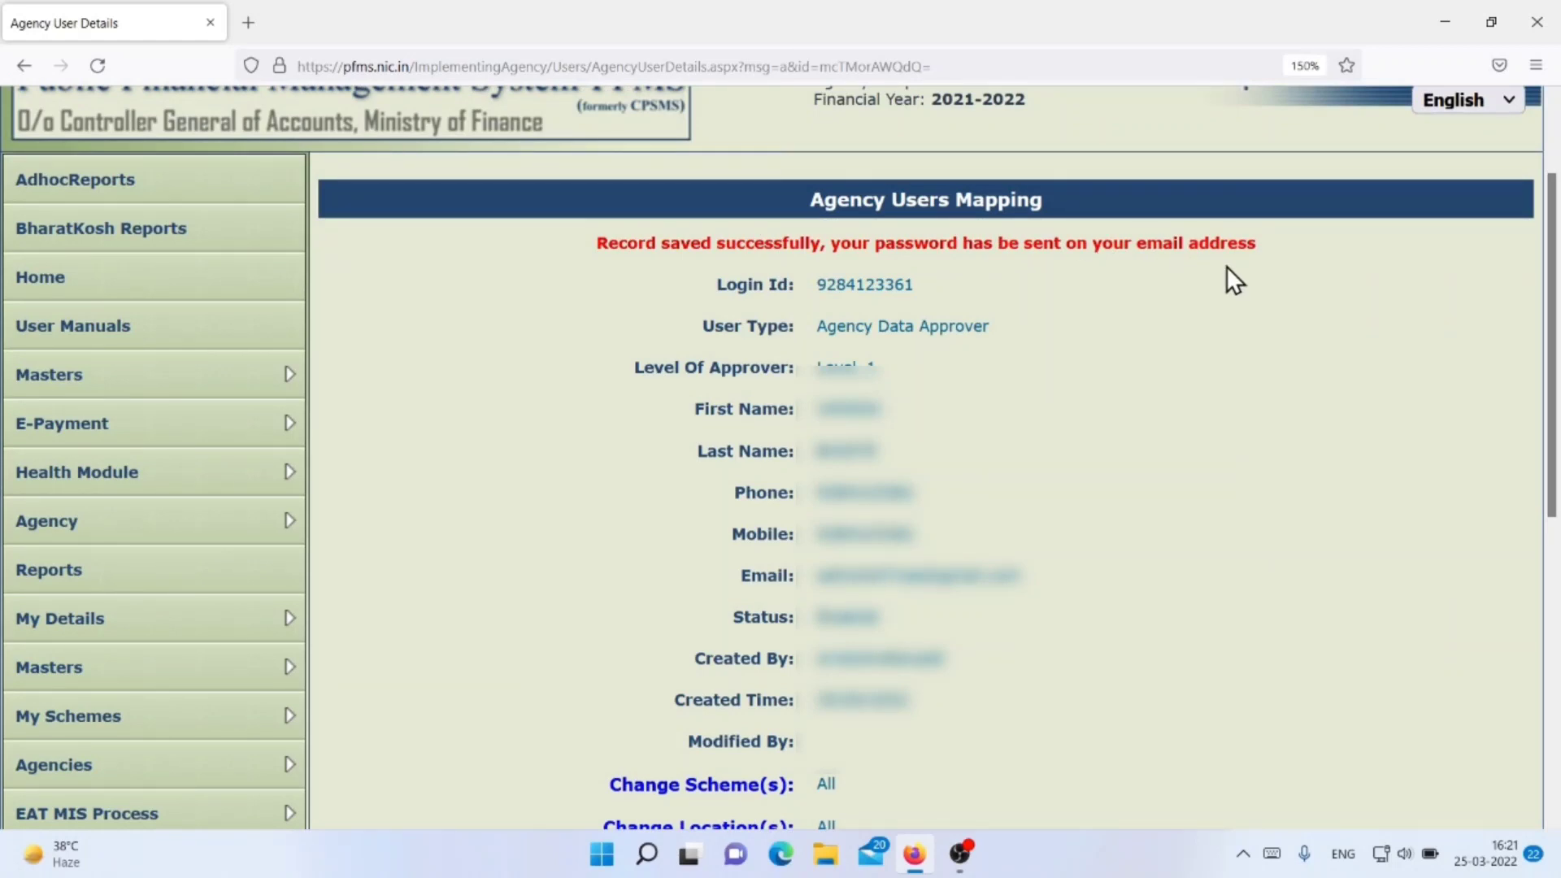
{"action": "scroll", "coordinate": [1226, 266], "scroll_direction": "up", "scroll_amount": 3}
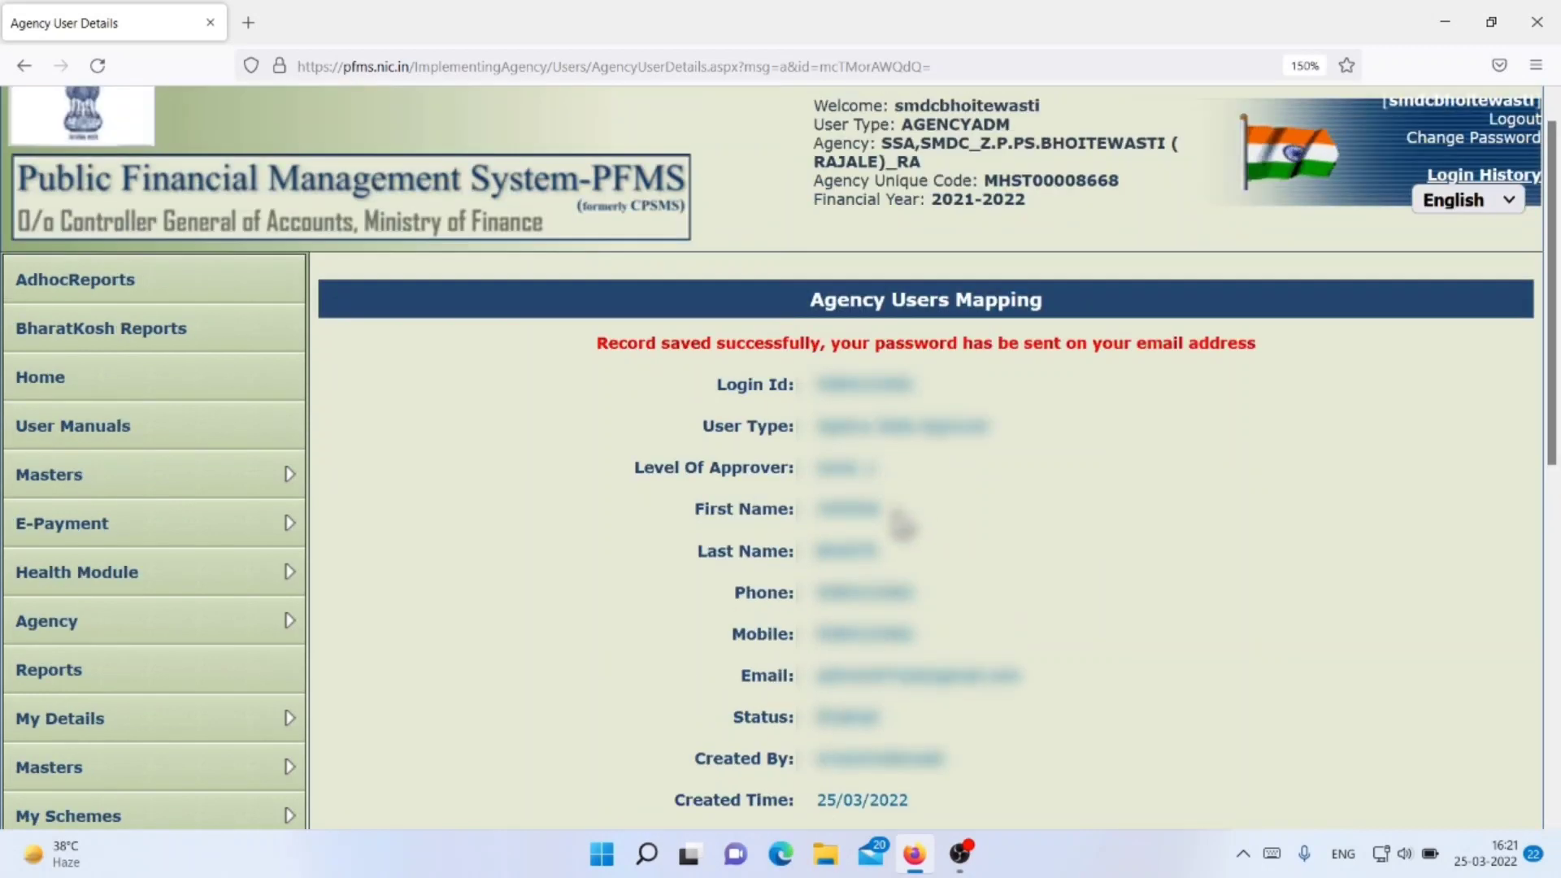
Log out of the administrator account, log in to the new approver account with its login ID and emailed password, and decline saving the login.
{"action": "left_click", "coordinate": [1512, 124]}
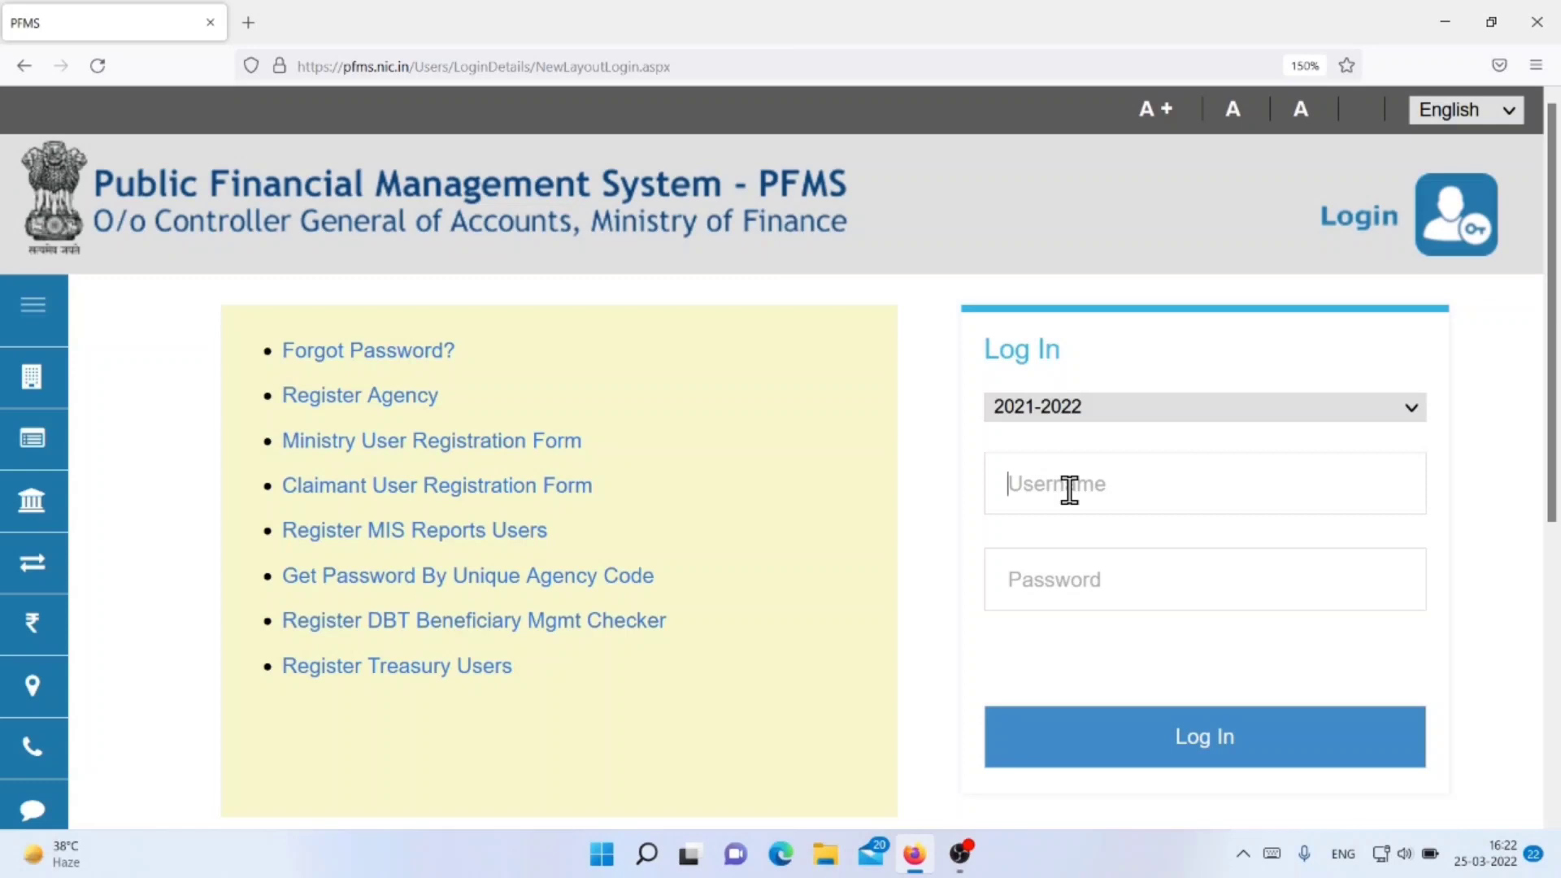
{"action": "type", "text": "9"}
{"action": "left_click", "coordinate": [1055, 579]}
{"action": "type", "text": "**********"}
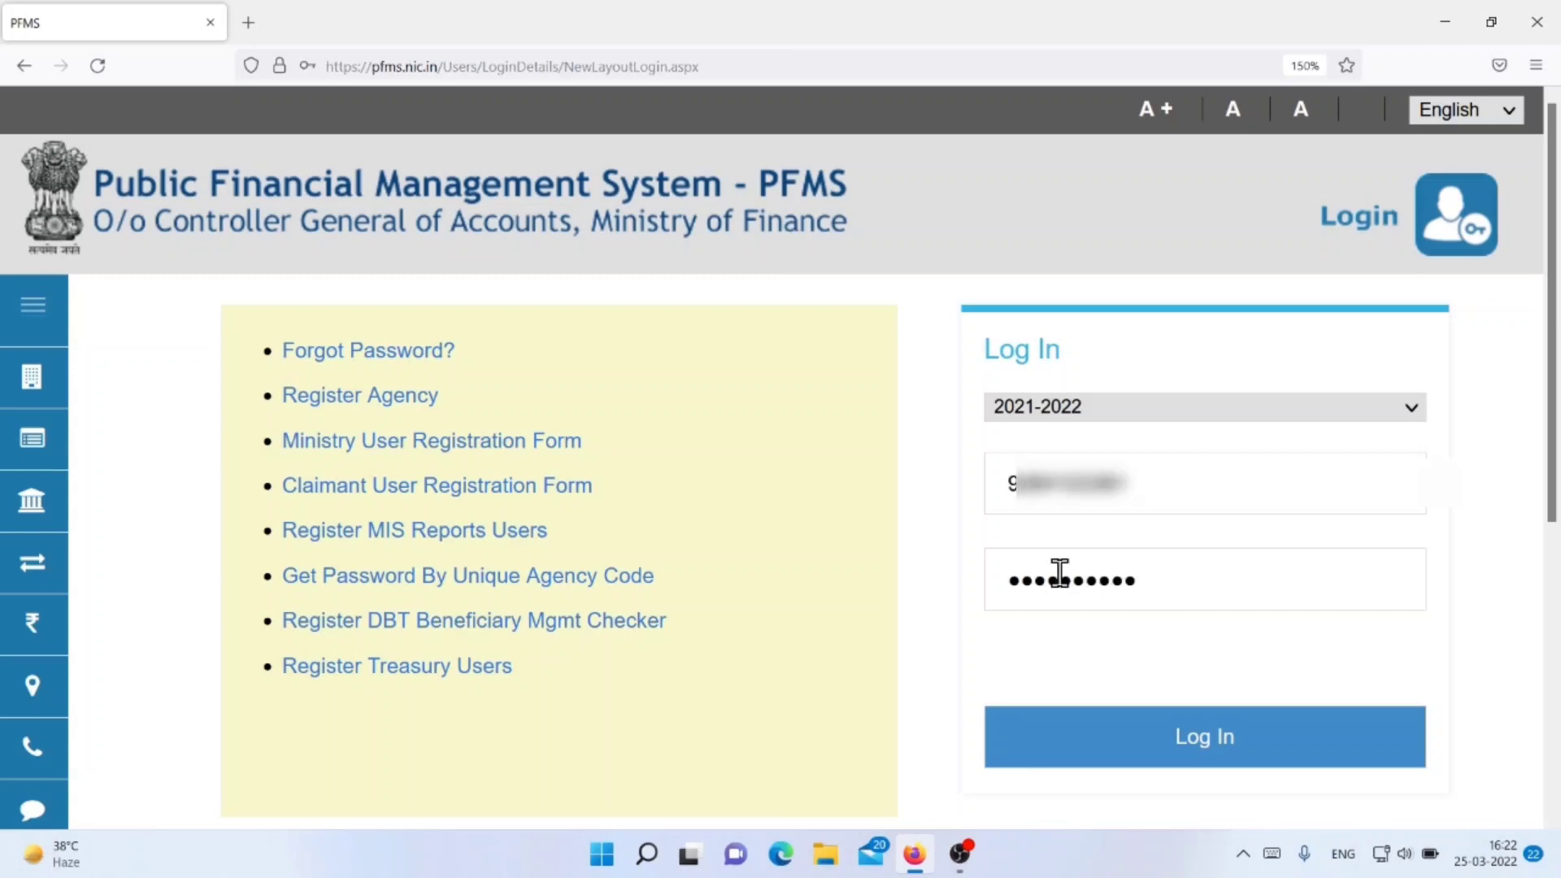
{"action": "left_click", "coordinate": [1208, 728]}
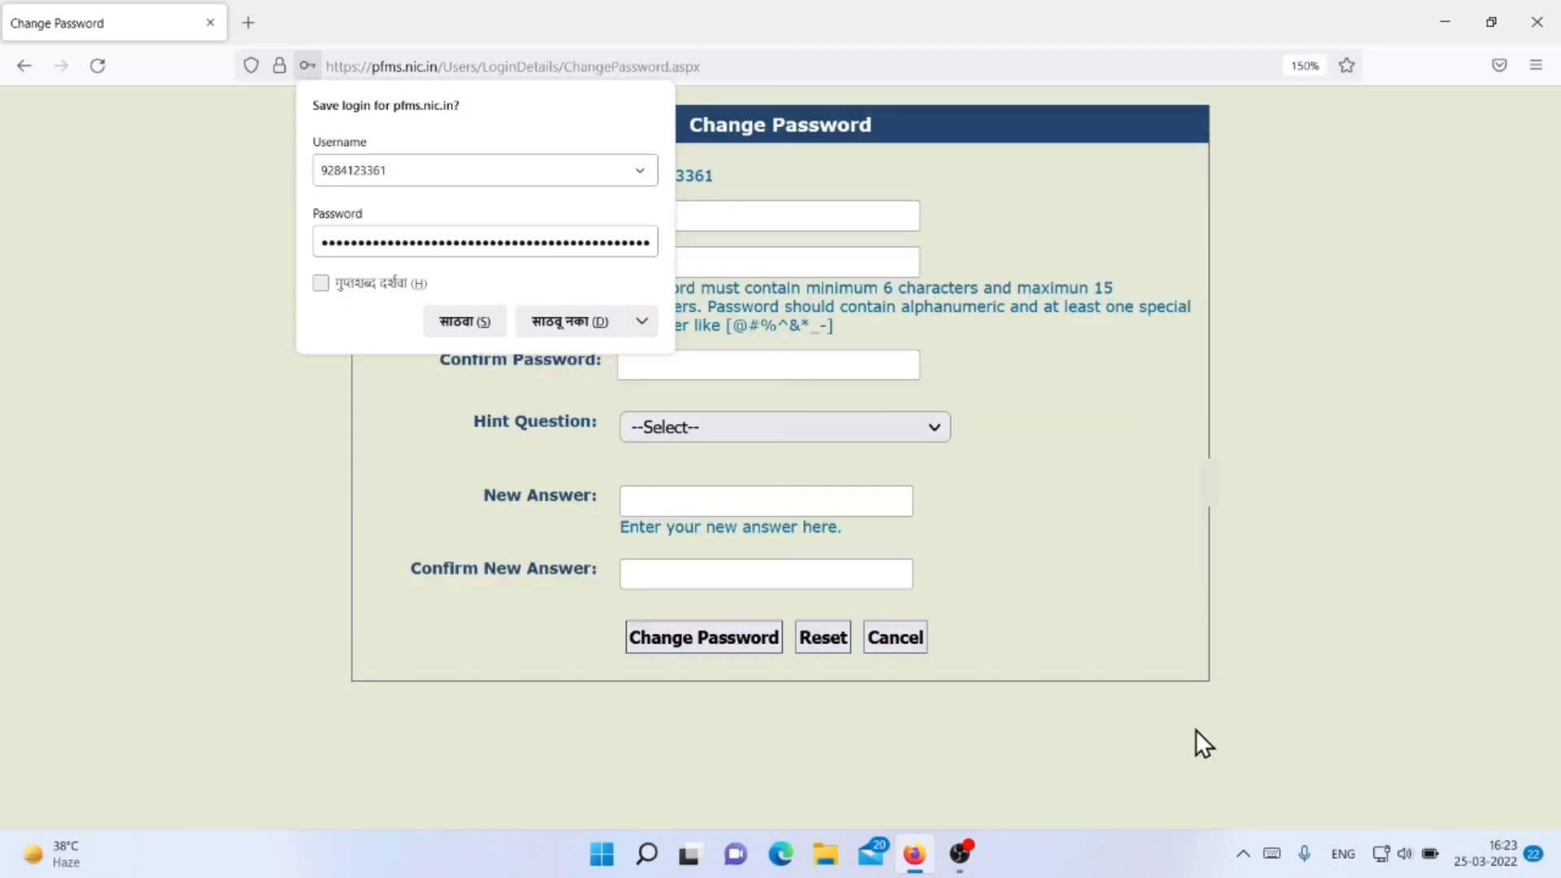
{"action": "left_click", "coordinate": [573, 322]}
Change the approver account's password, with "Your favorite food?" as the hint question and its secret answer, and decline saving the password in the browser.
{"action": "left_click", "coordinate": [765, 213]}
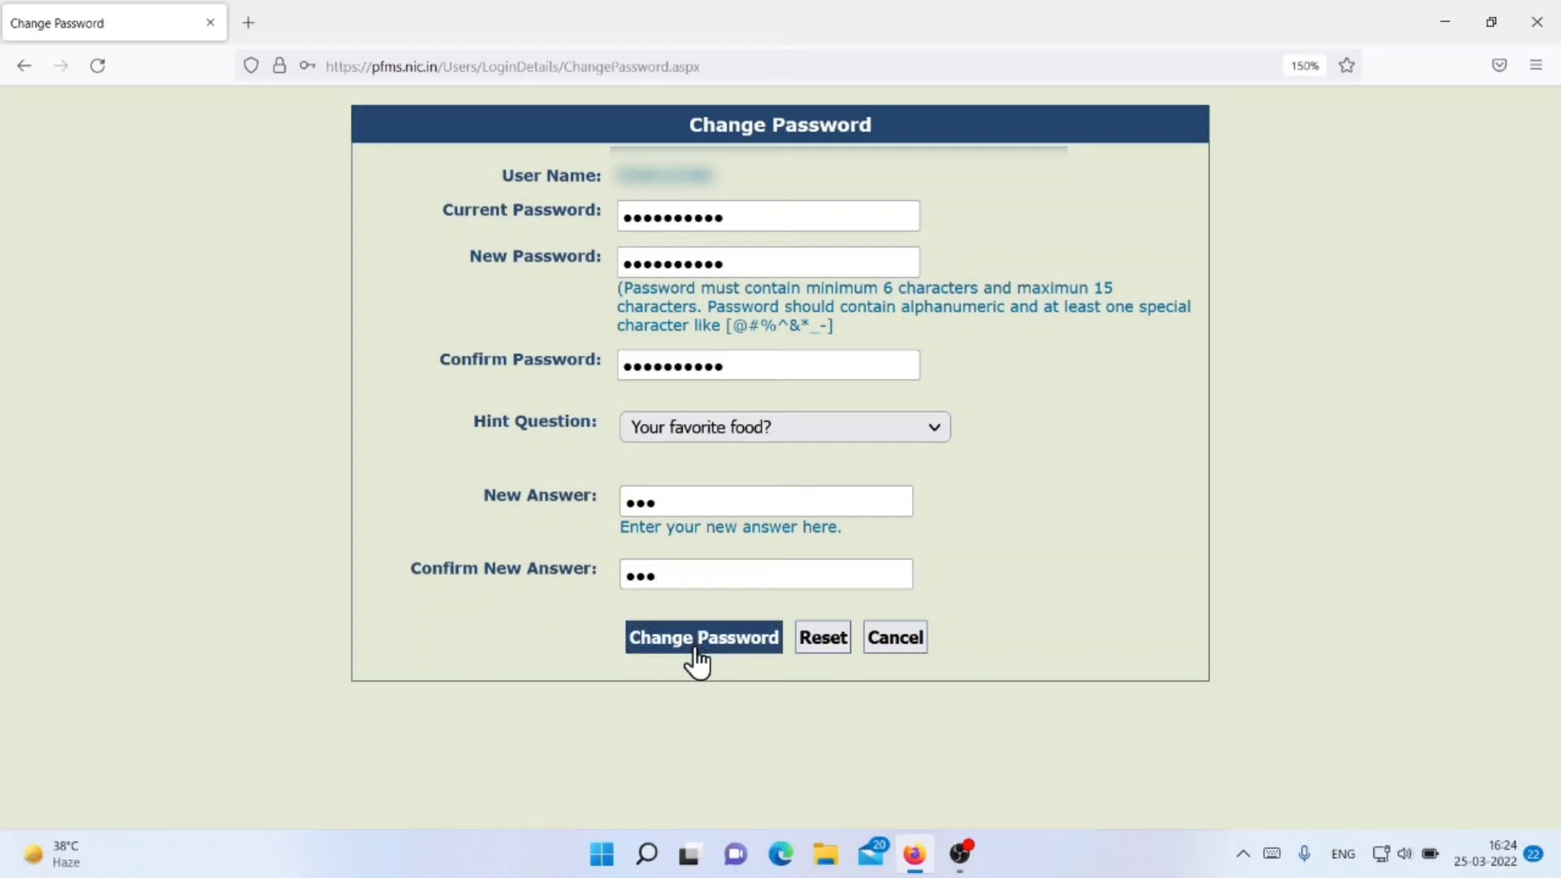
{"action": "left_click", "coordinate": [703, 640]}
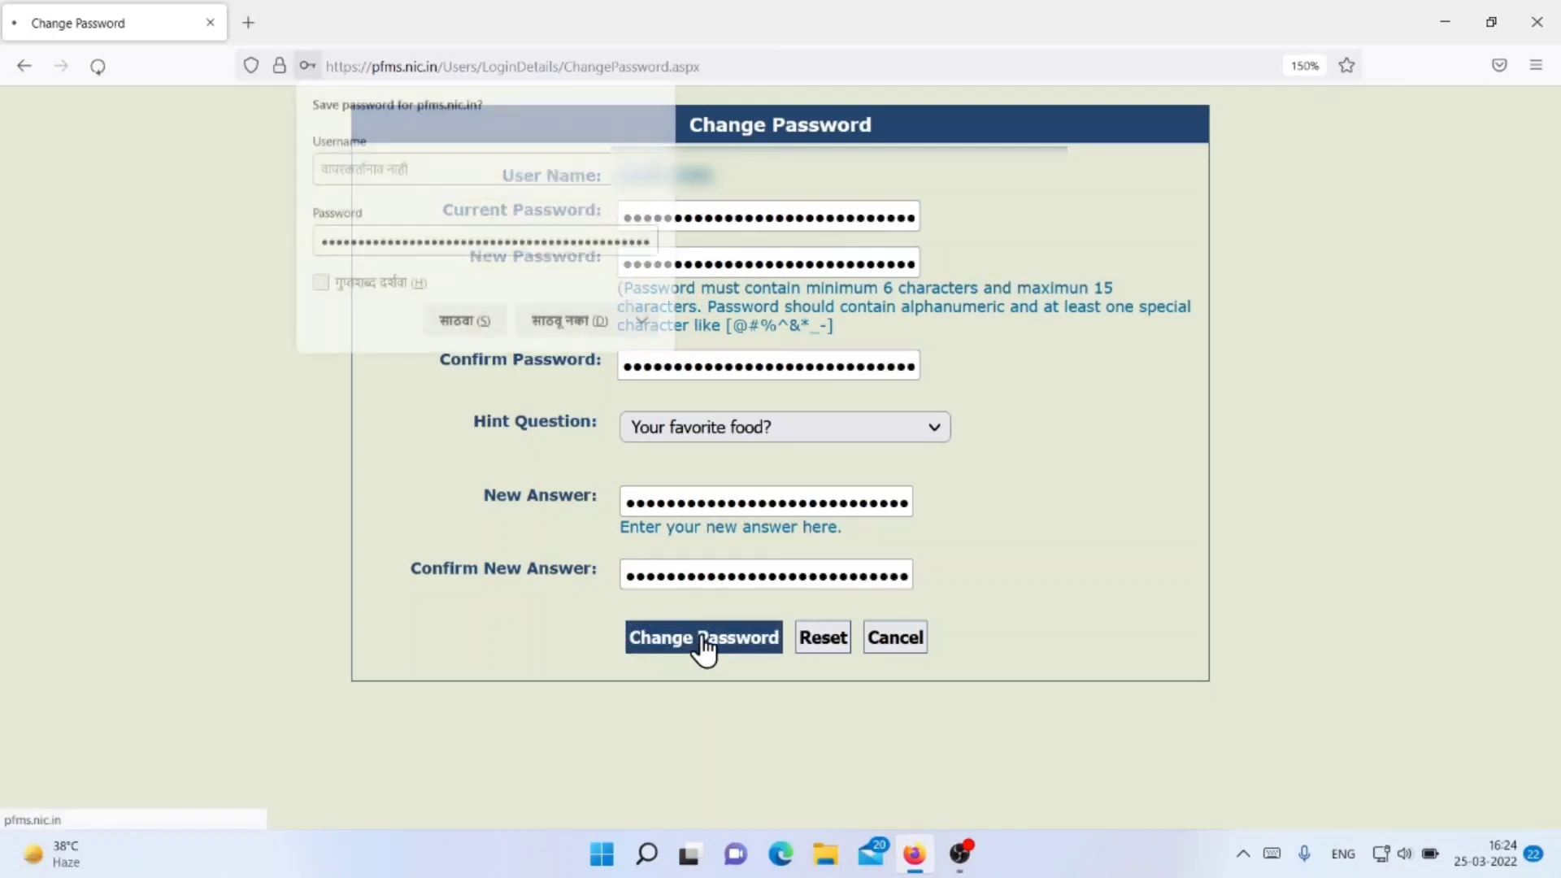
{"action": "left_click", "coordinate": [561, 322]}
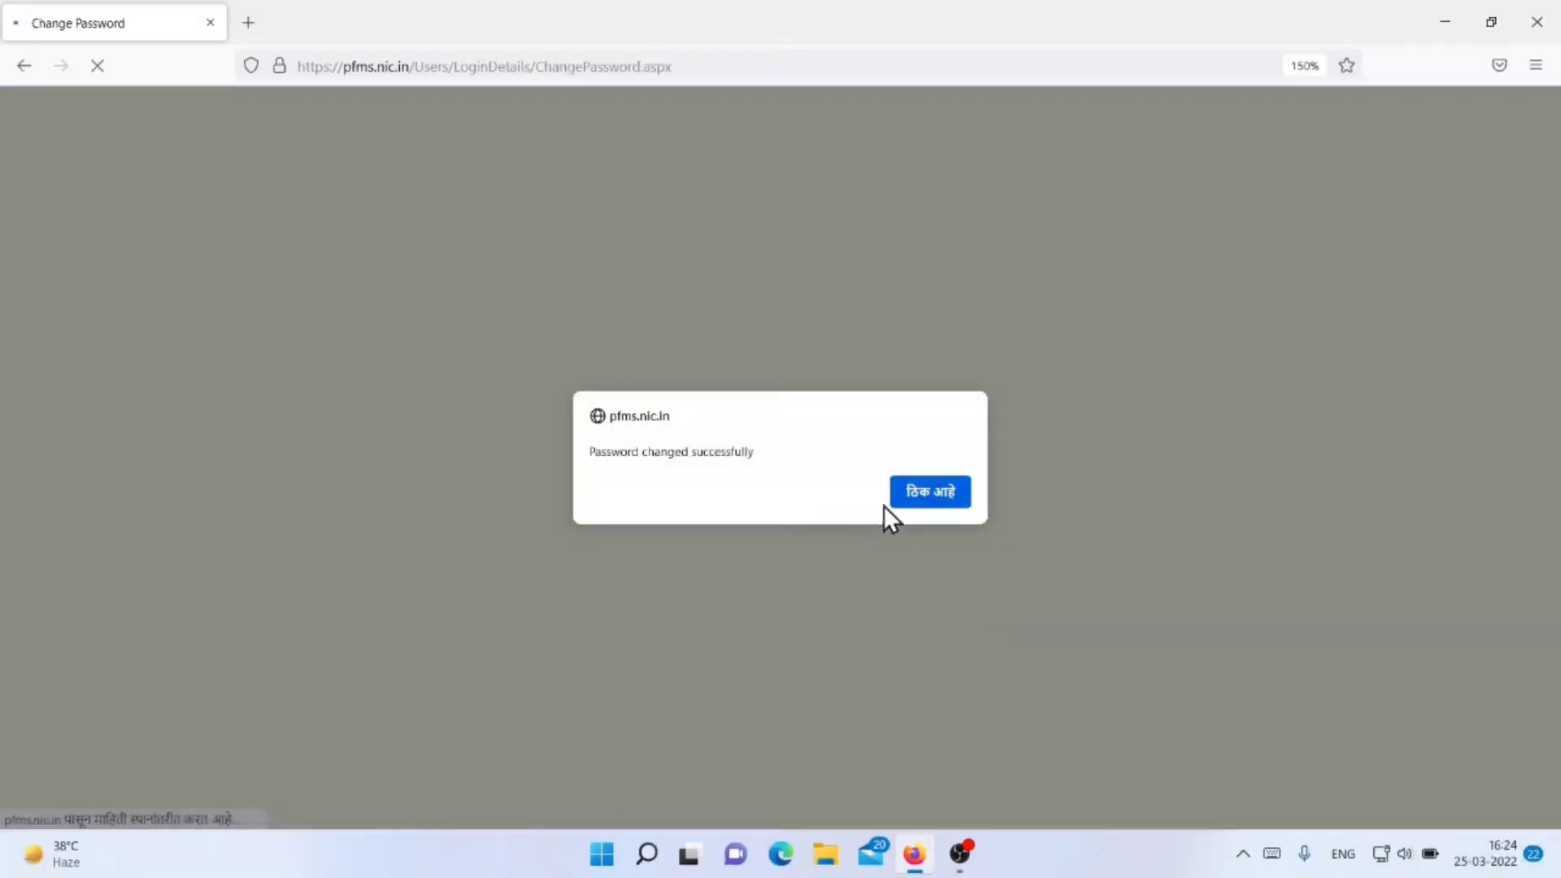
{"action": "left_click", "coordinate": [935, 500]}
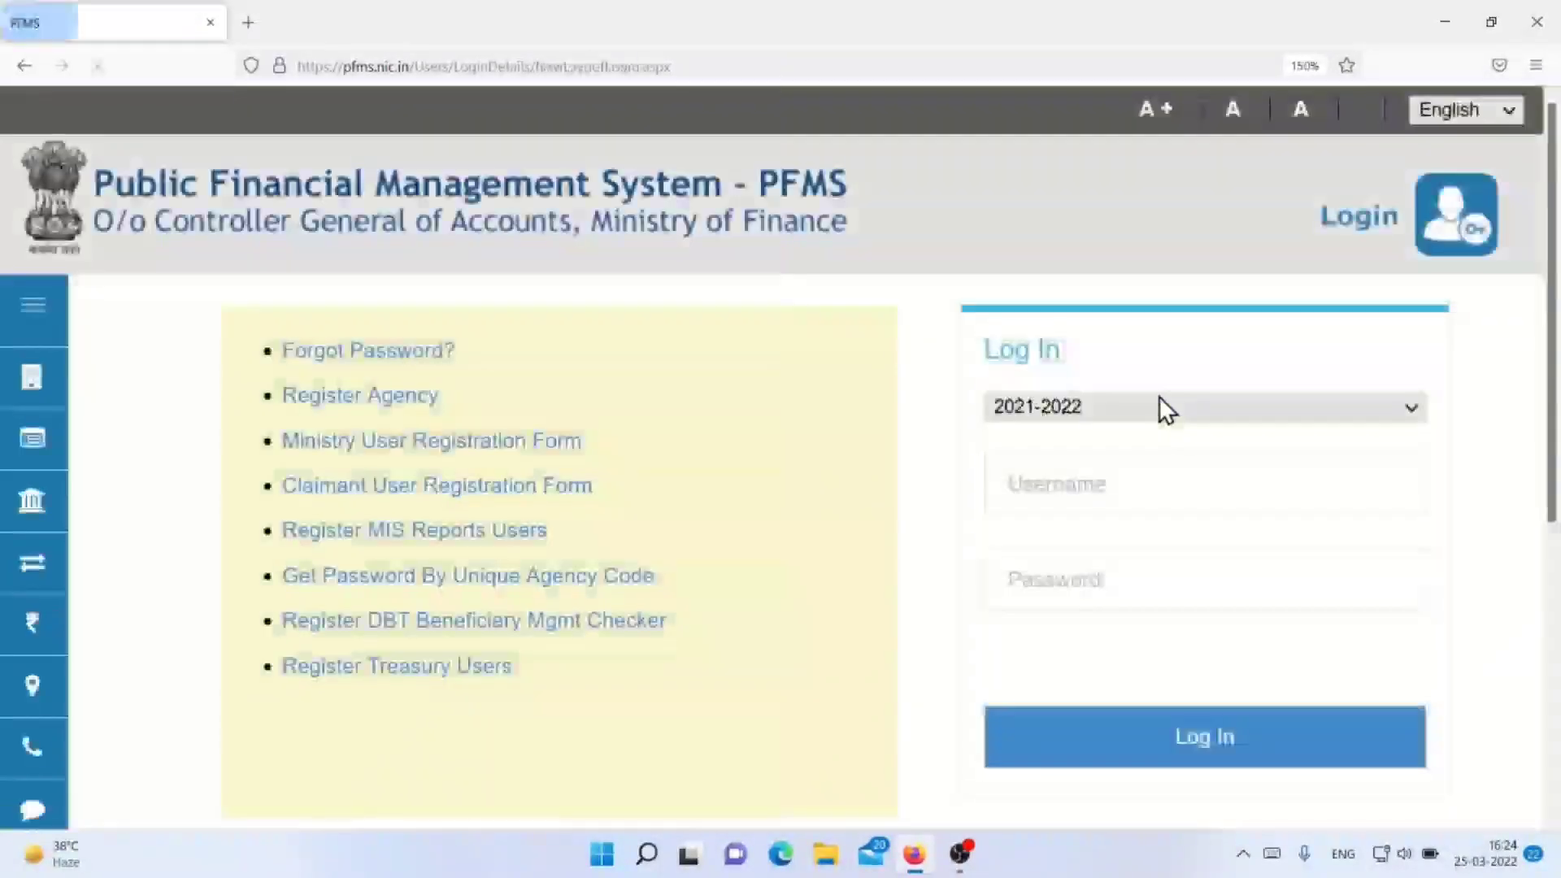
Log in to the approver account for 2021-2022 with its login ID and new account password, and decline saving the login.
{"action": "left_click", "coordinate": [1108, 492]}
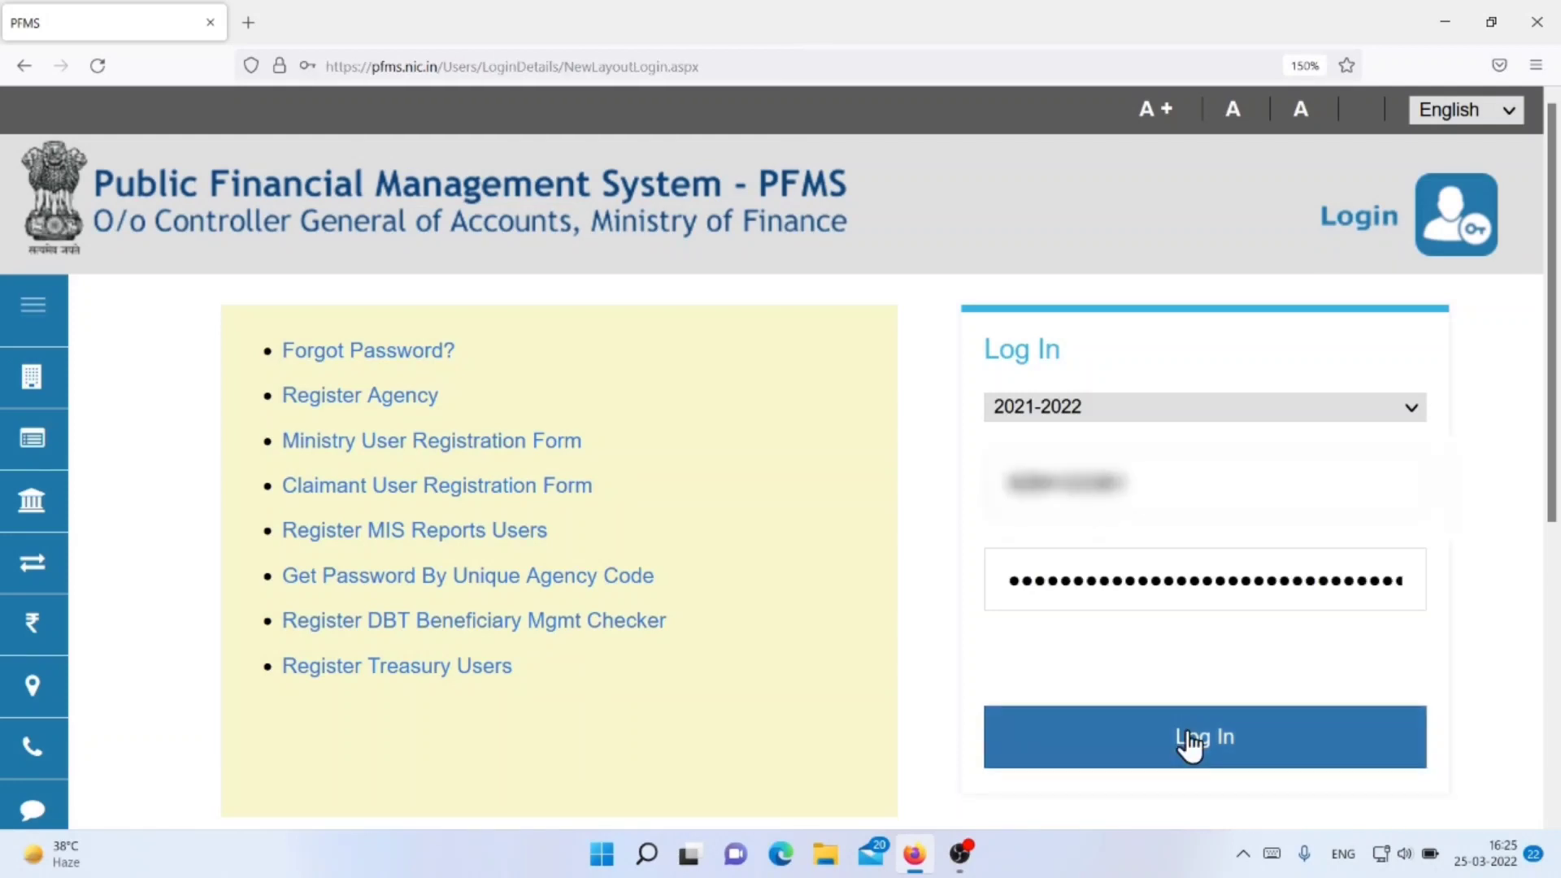
{"action": "left_click", "coordinate": [1185, 740]}
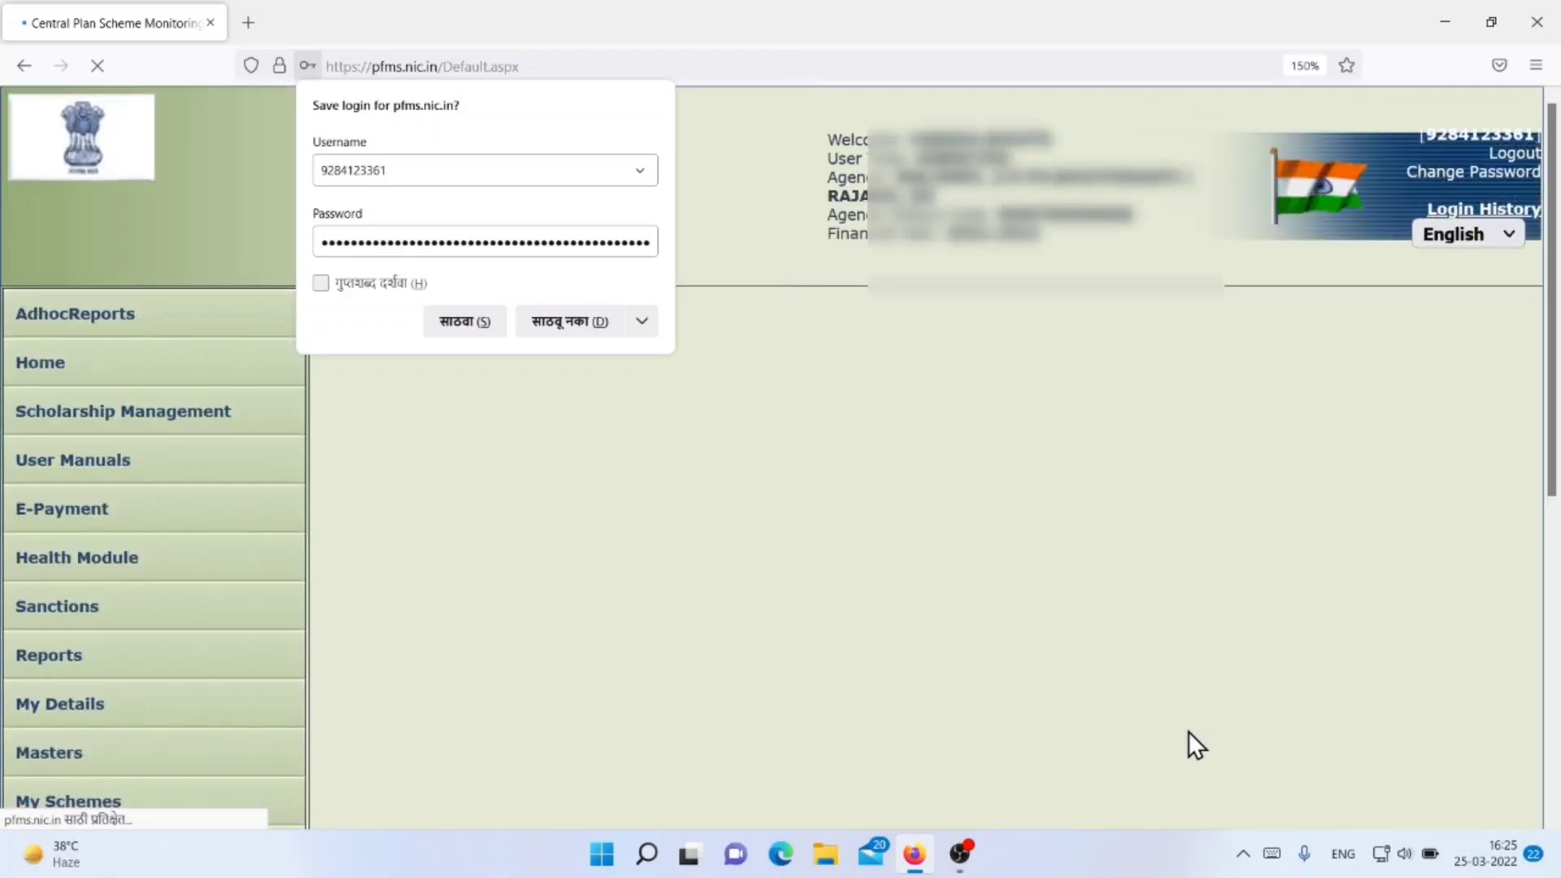
{"action": "left_click", "coordinate": [574, 319]}
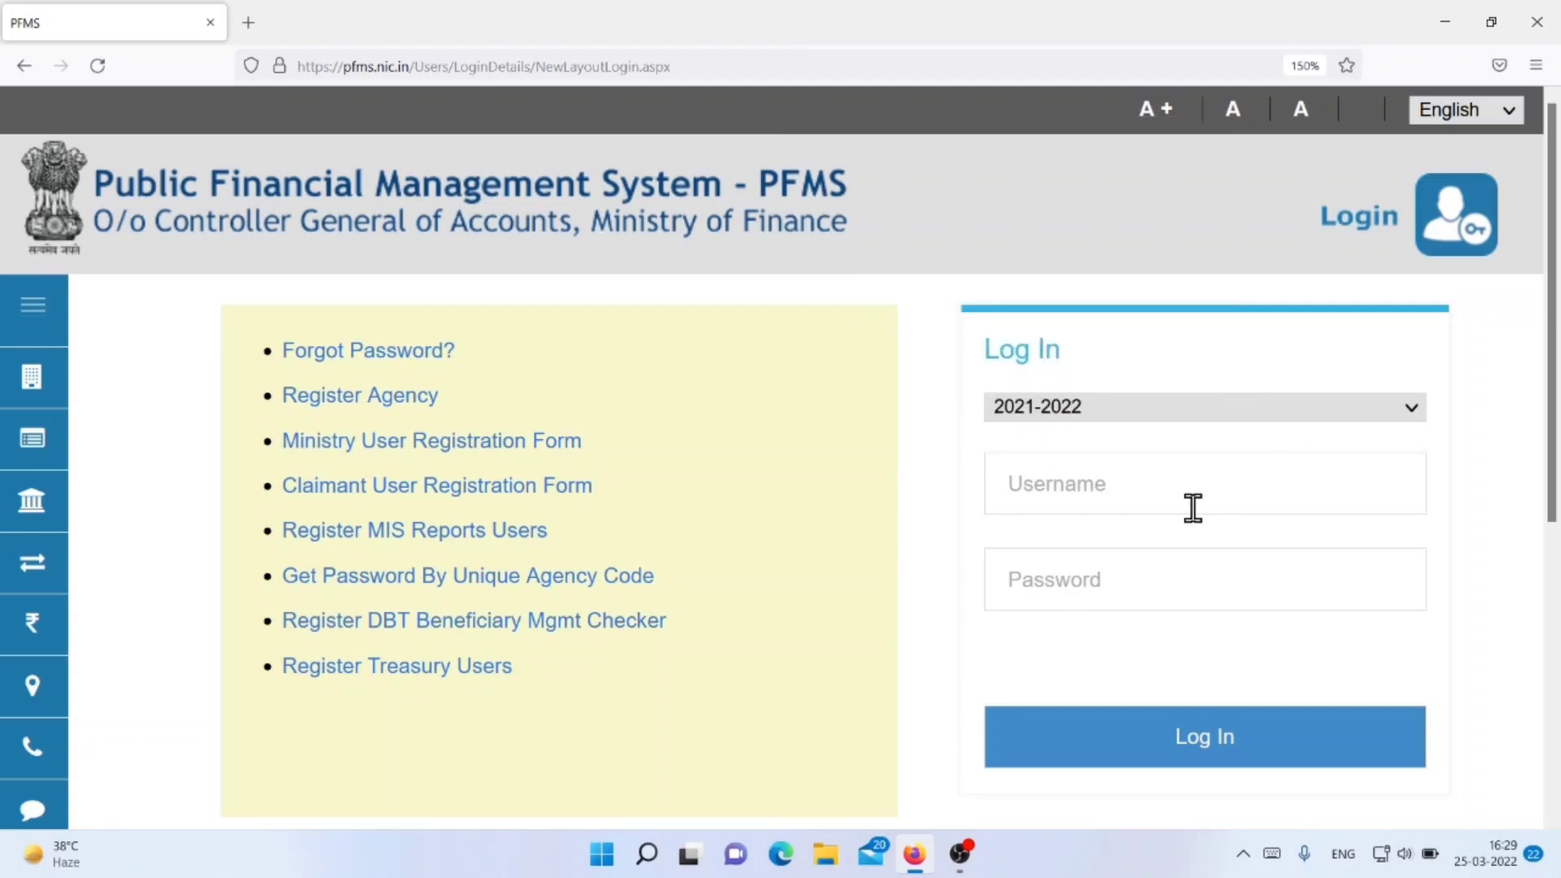
Return to the agency administrator account for 2021-2022 by logging in with its username and password, and decline saving the login.
{"action": "left_click", "coordinate": [1104, 491]}
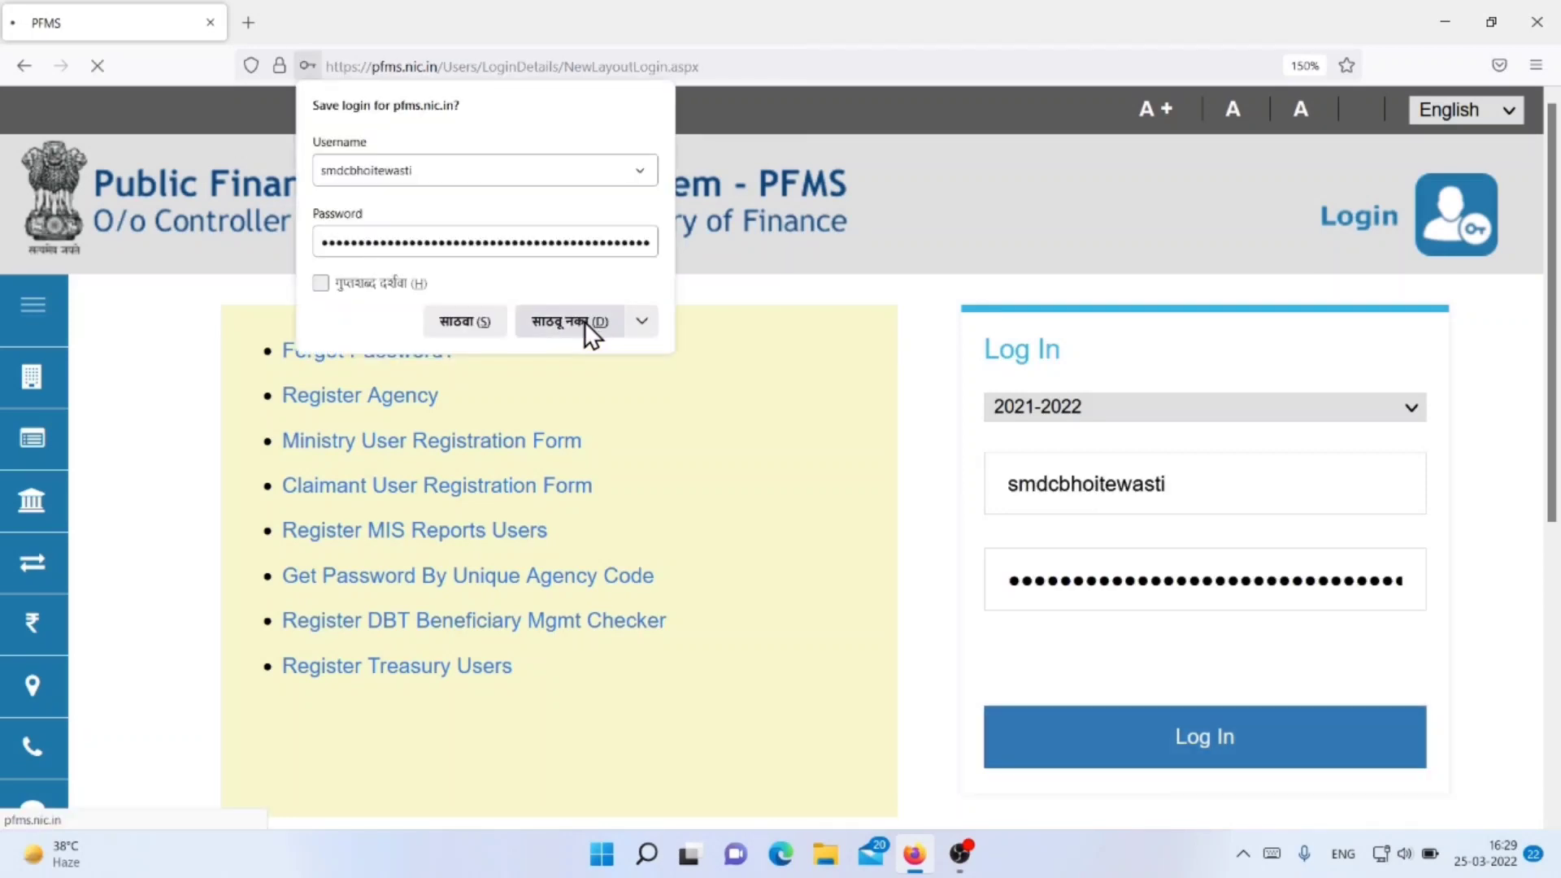
{"action": "left_click", "coordinate": [584, 320]}
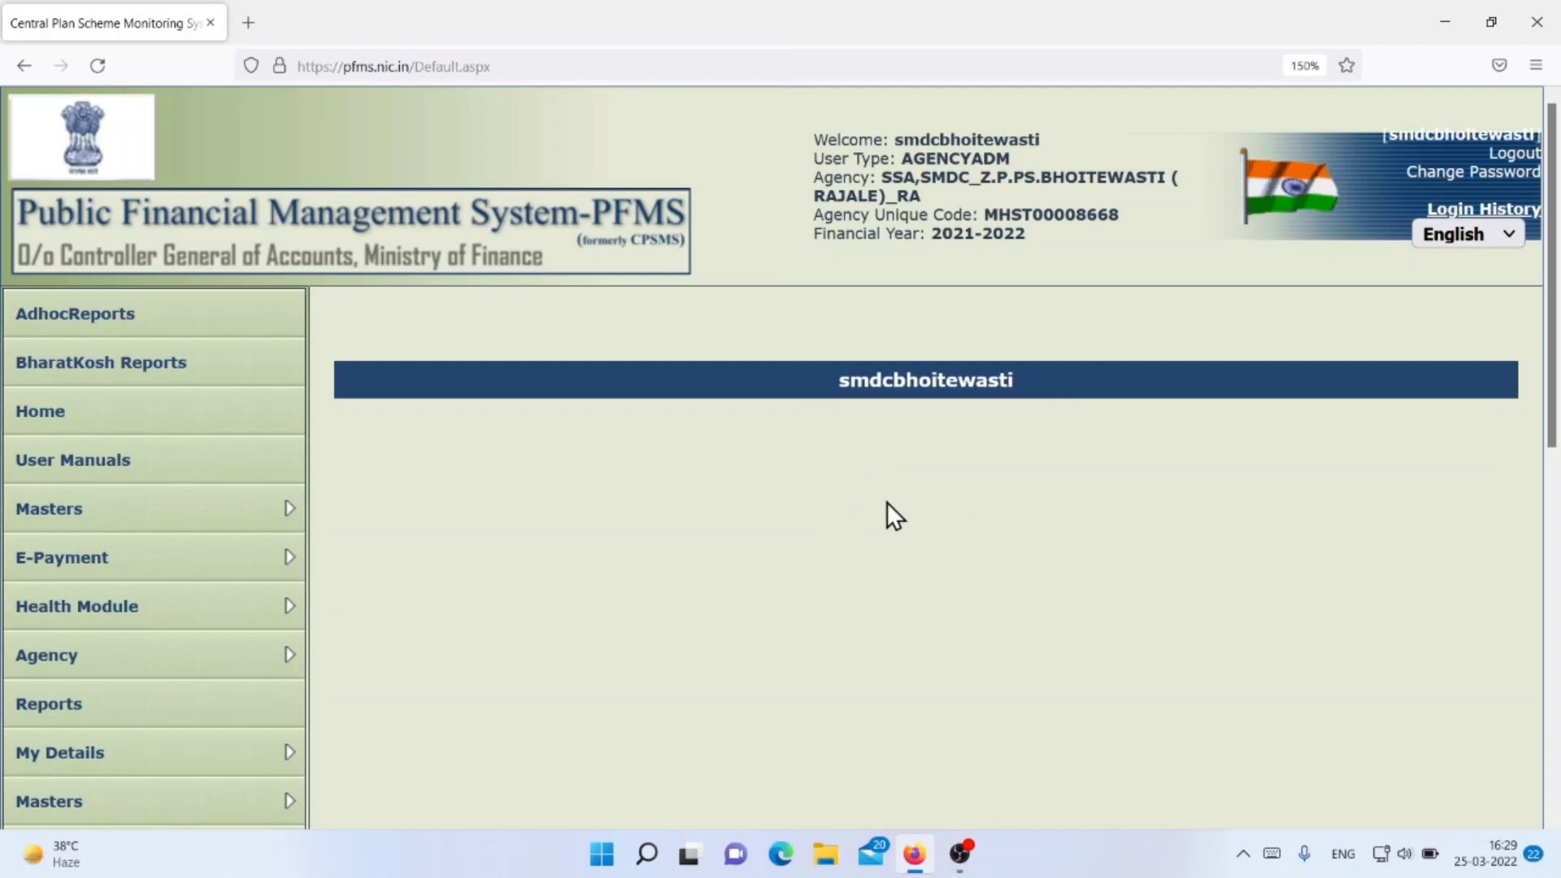
{"action": "scroll", "coordinate": [179, 449], "scroll_direction": "down", "scroll_amount": 3}
{"action": "mouse_move", "coordinate": [189, 319]}
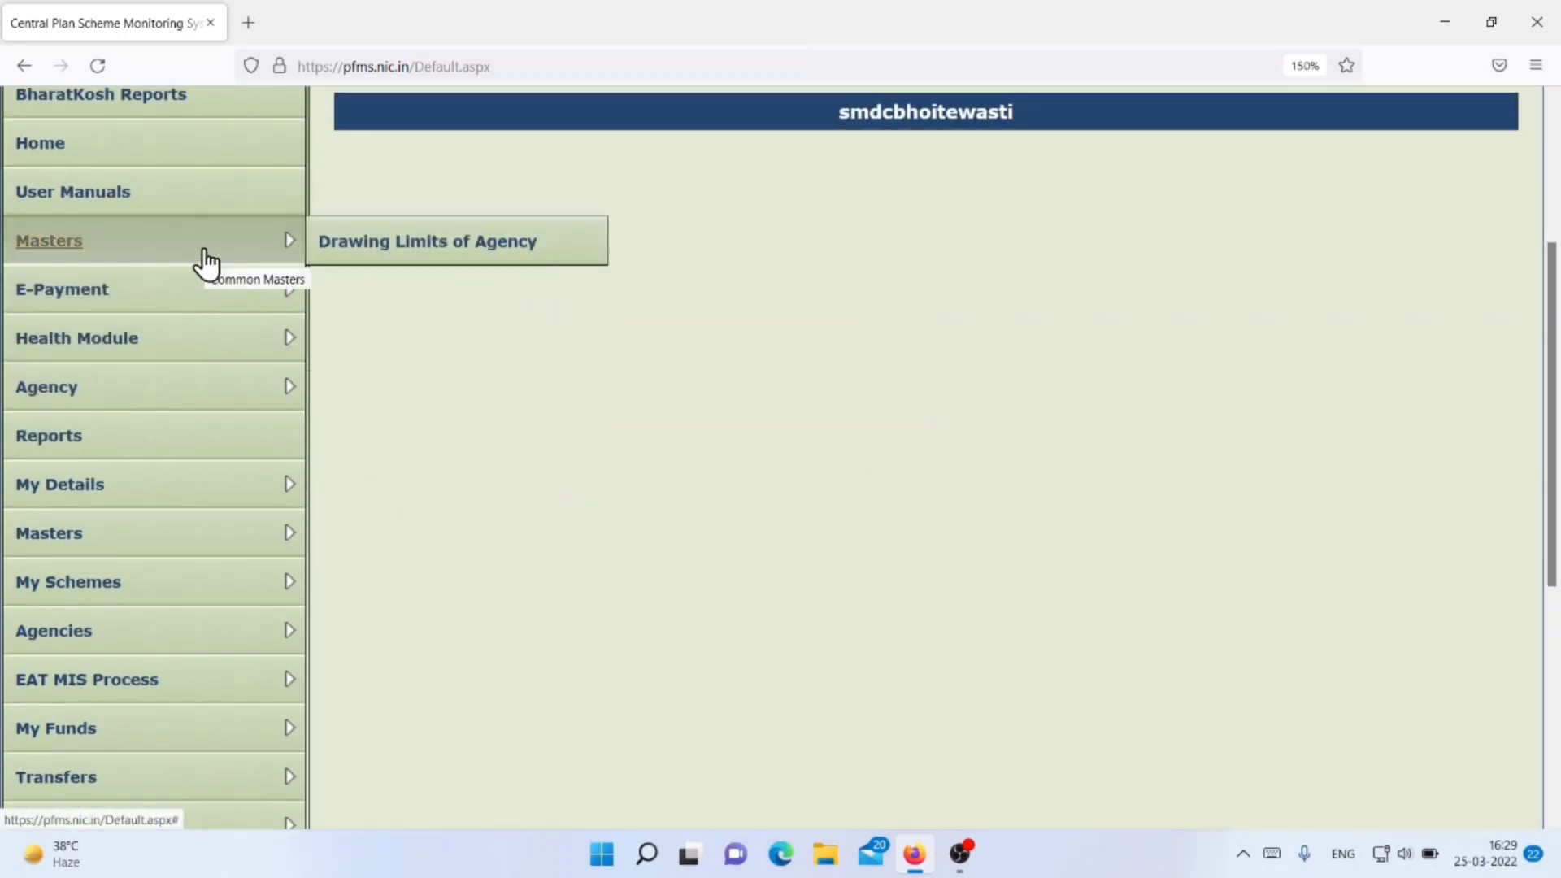
List all agency users, without any search filters, and review their status and user type.
{"action": "mouse_move", "coordinate": [182, 409]}
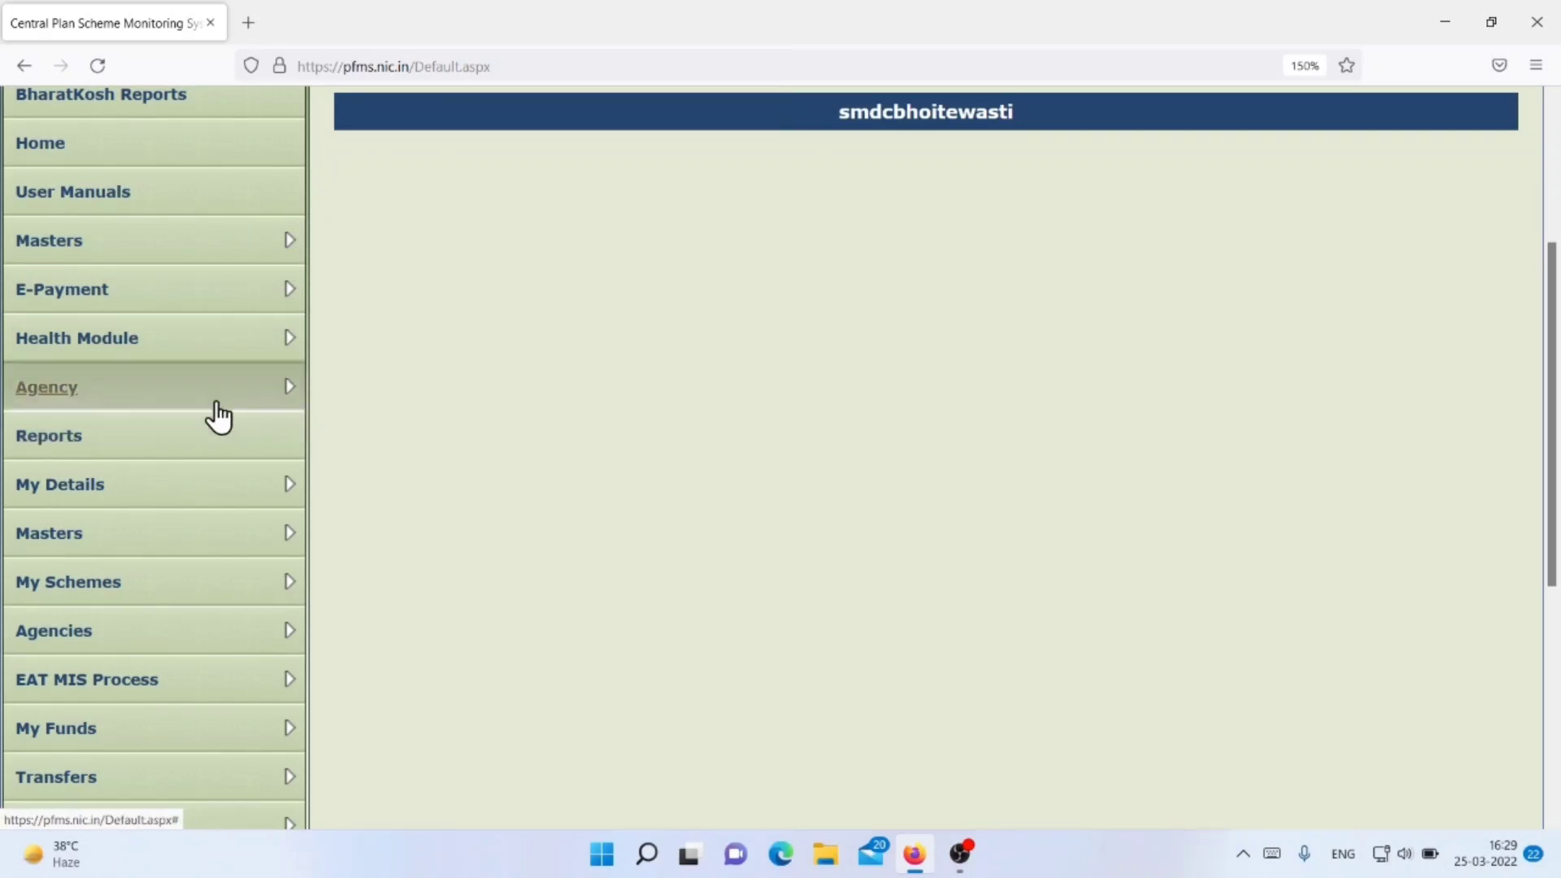
{"action": "scroll", "coordinate": [209, 388], "scroll_direction": "down", "scroll_amount": 2}
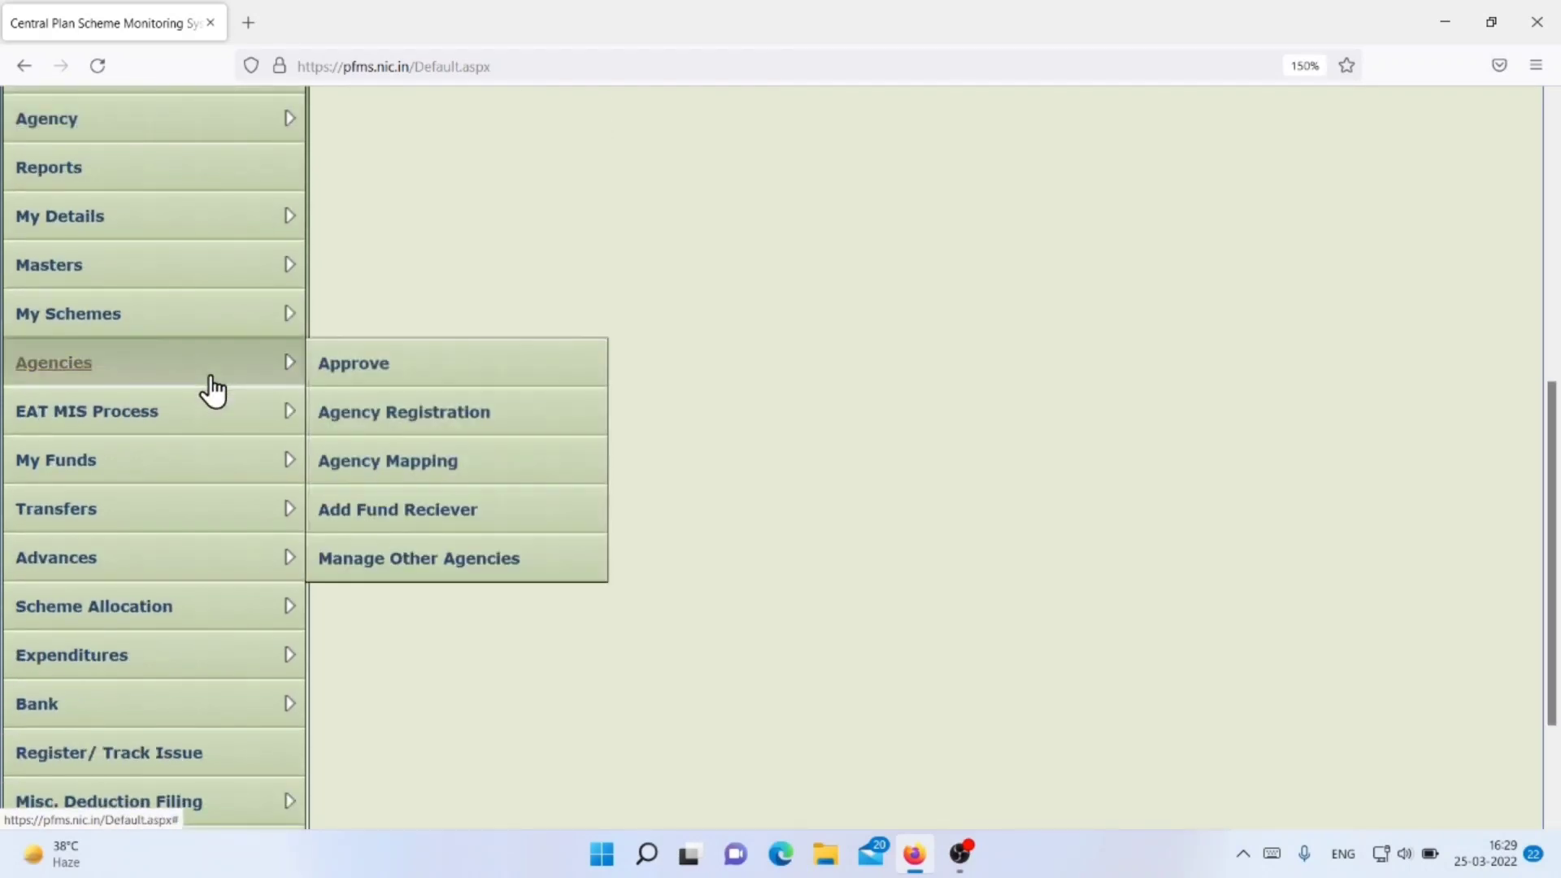
{"action": "mouse_move", "coordinate": [192, 268]}
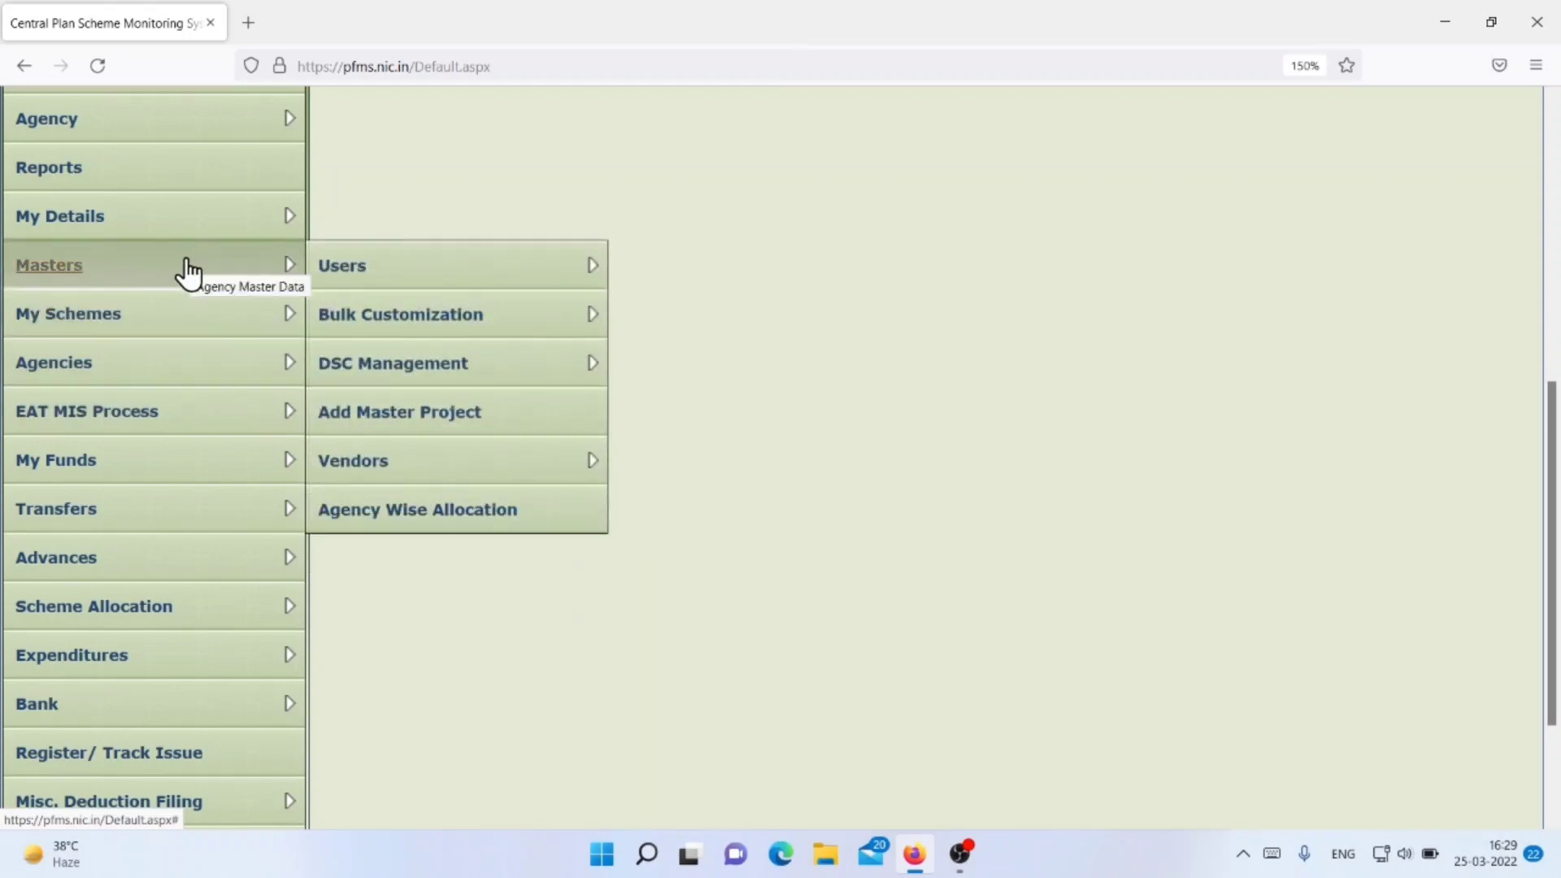
{"action": "mouse_move", "coordinate": [383, 286]}
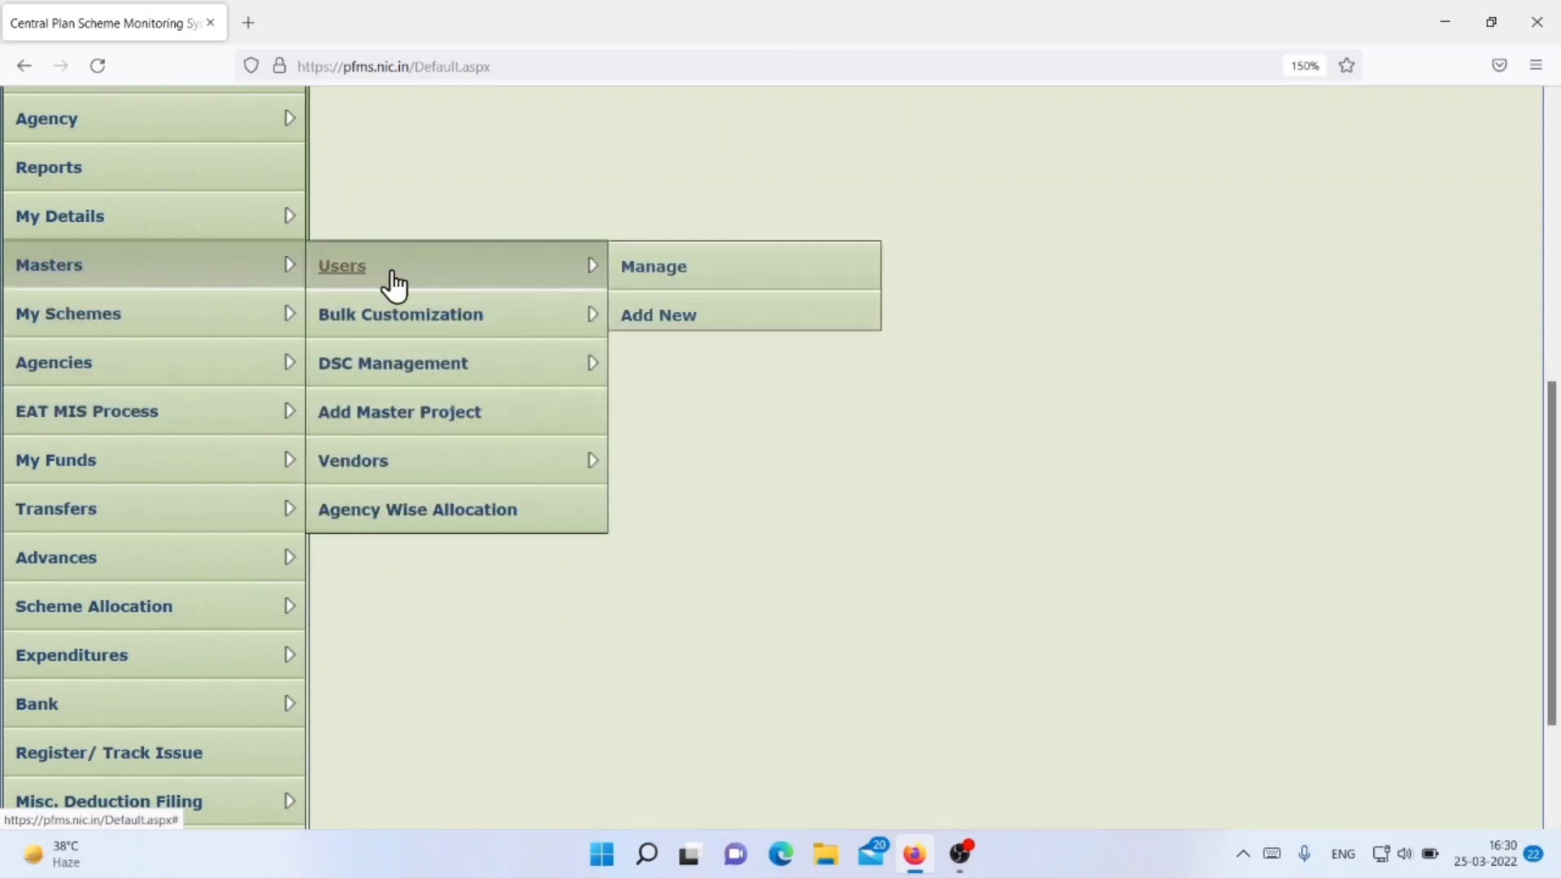
{"action": "left_click", "coordinate": [651, 276]}
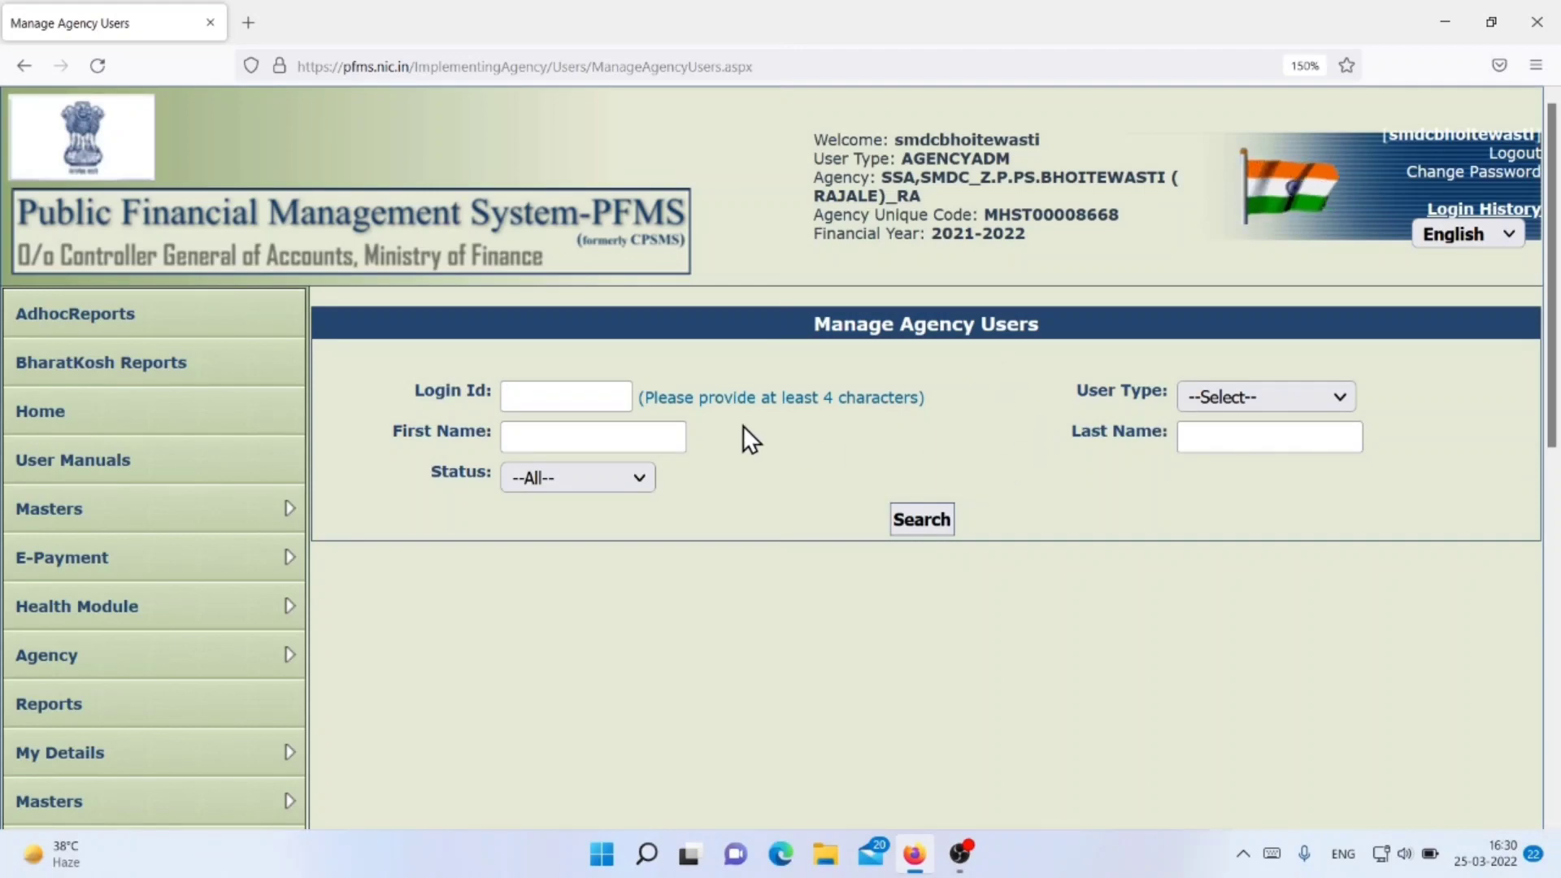
{"action": "left_click", "coordinate": [914, 529]}
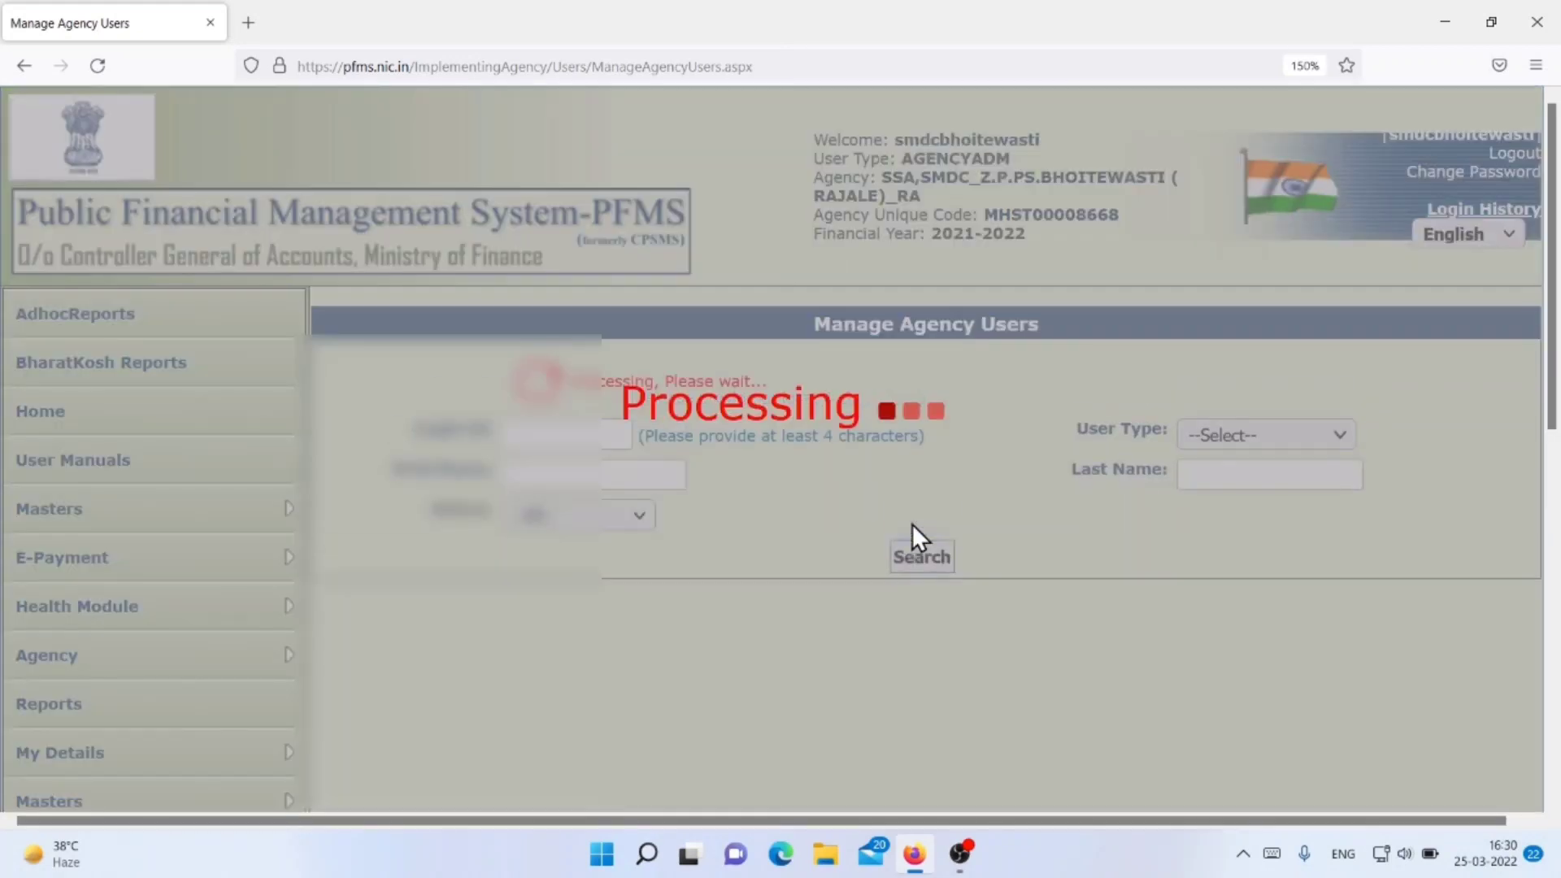
{"action": "scroll", "coordinate": [912, 528], "scroll_direction": "down", "scroll_amount": 2}
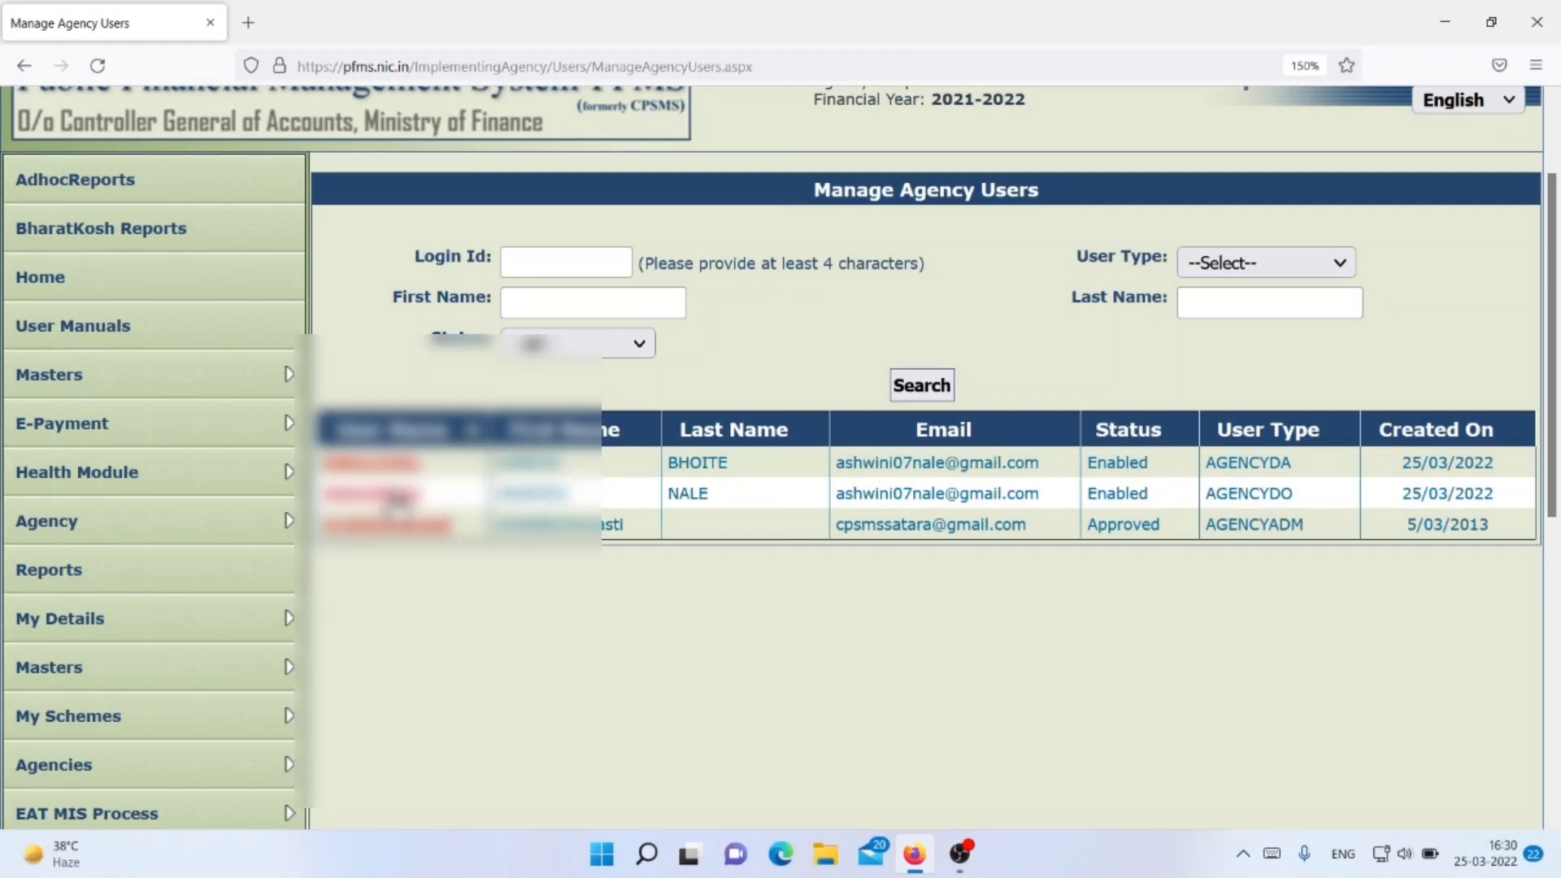
Find the bank function for account activation for e-payment.
{"action": "mouse_move", "coordinate": [214, 435]}
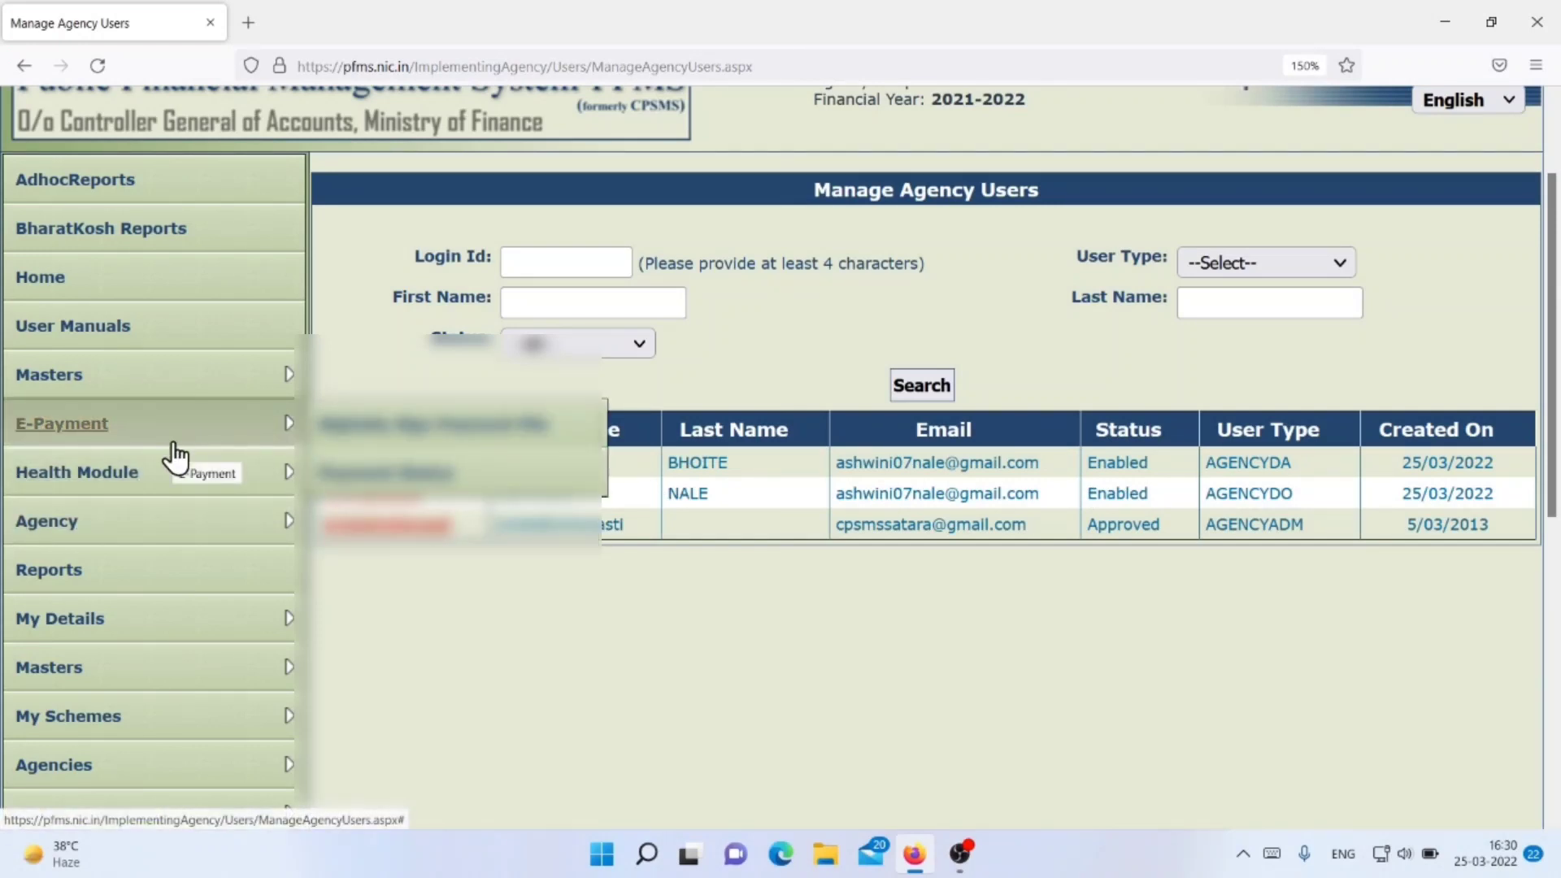
{"action": "scroll", "coordinate": [175, 457], "scroll_direction": "down", "scroll_amount": 3}
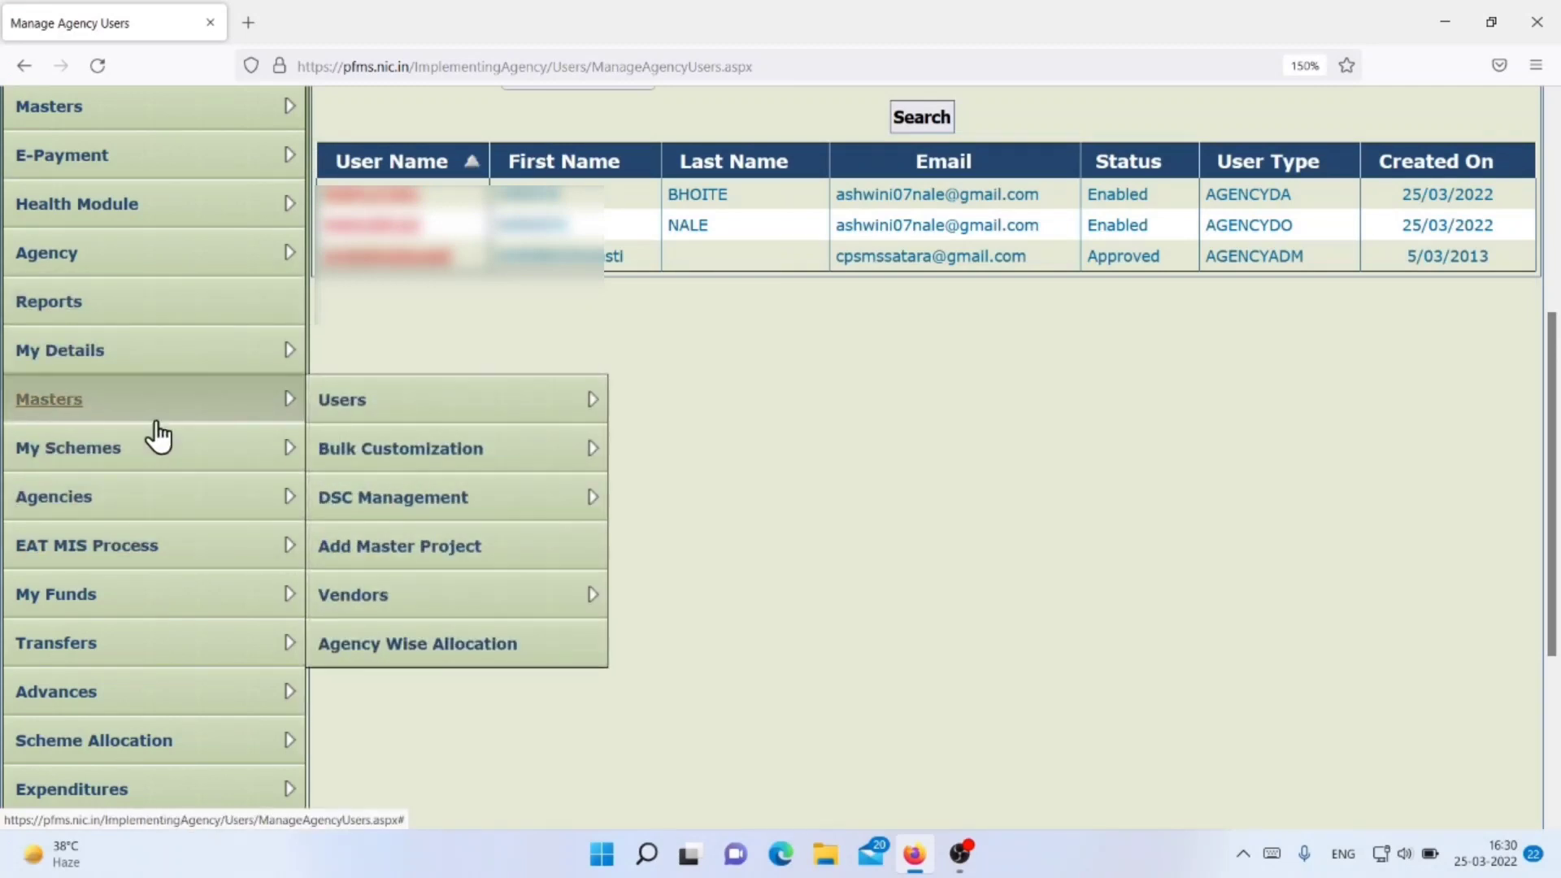
{"action": "scroll", "coordinate": [158, 435], "scroll_direction": "down", "scroll_amount": 3}
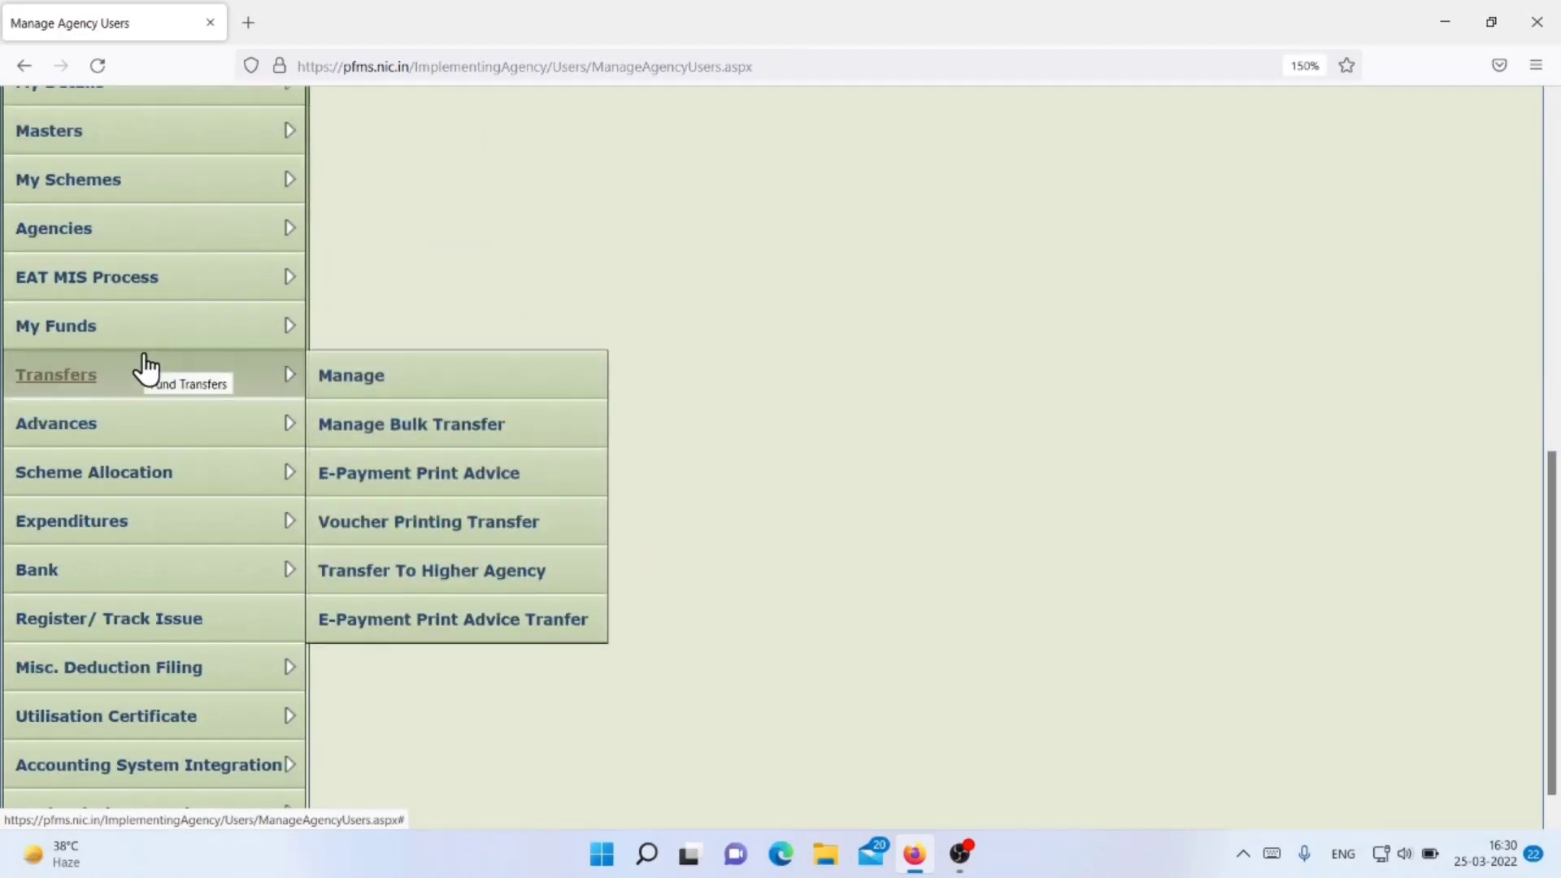
{"action": "mouse_move", "coordinate": [168, 578]}
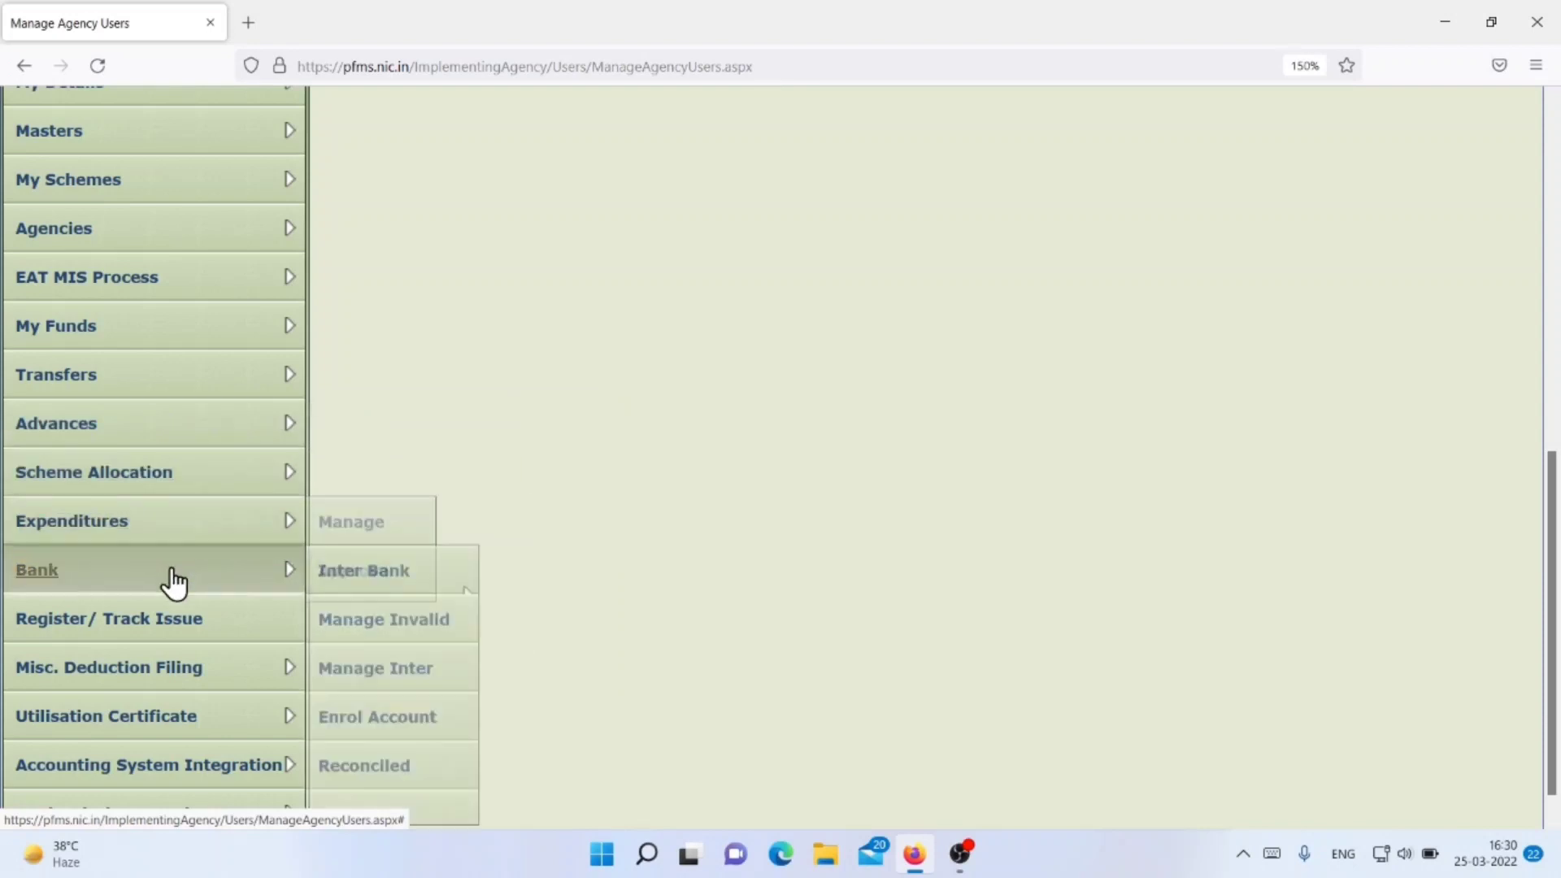
{"action": "scroll", "coordinate": [366, 592], "scroll_direction": "down", "scroll_amount": 3}
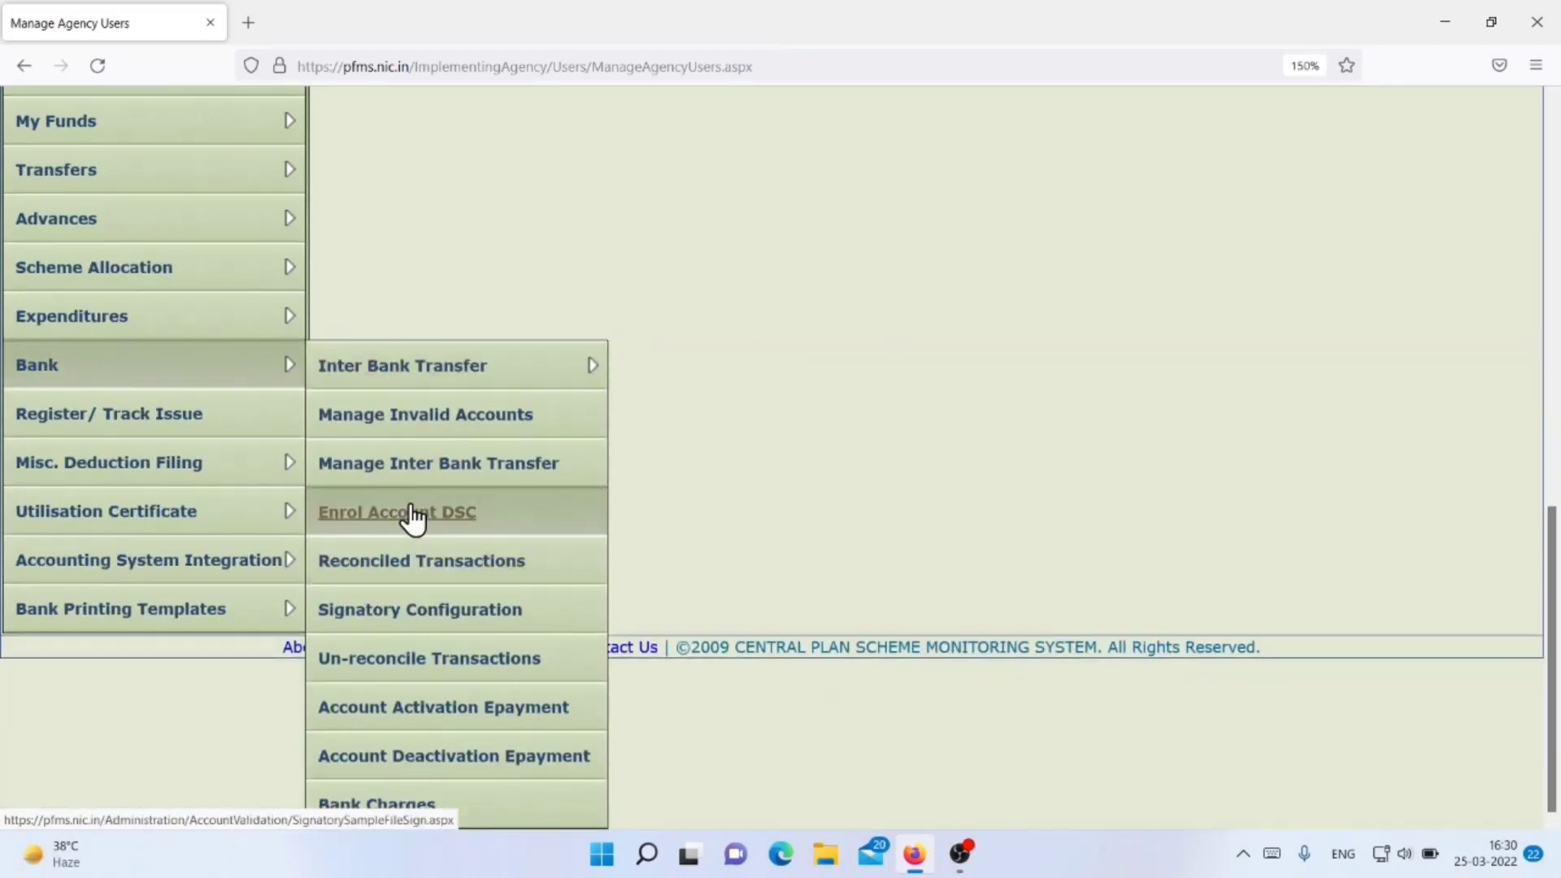
{"action": "scroll", "coordinate": [104, 366], "scroll_direction": "up", "scroll_amount": 2}
{"action": "mouse_move", "coordinate": [111, 558]}
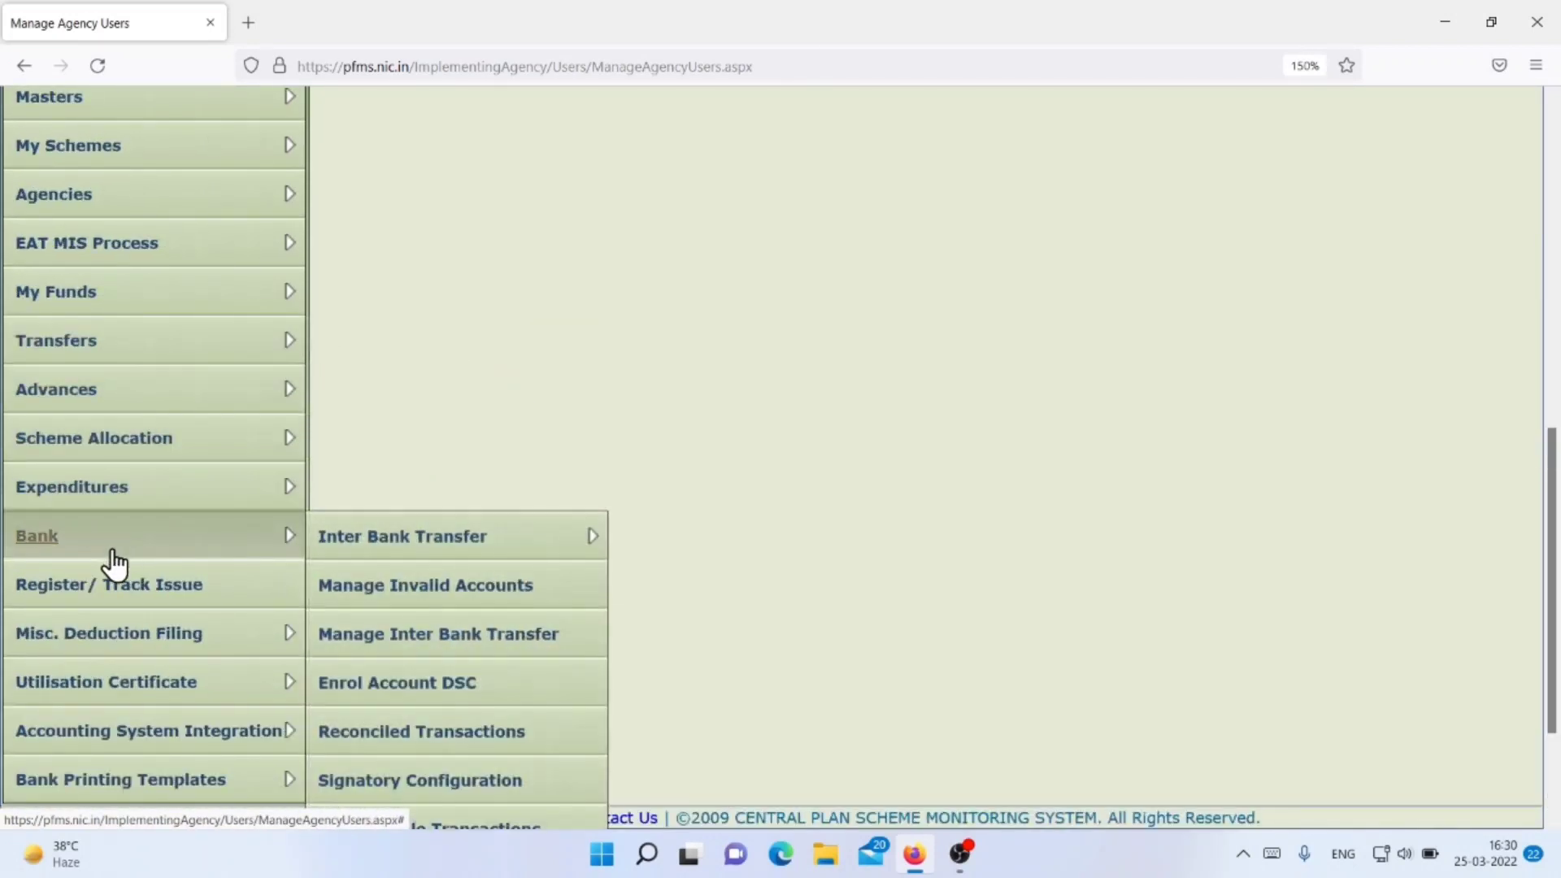
{"action": "scroll", "coordinate": [450, 603], "scroll_direction": "down", "scroll_amount": 2}
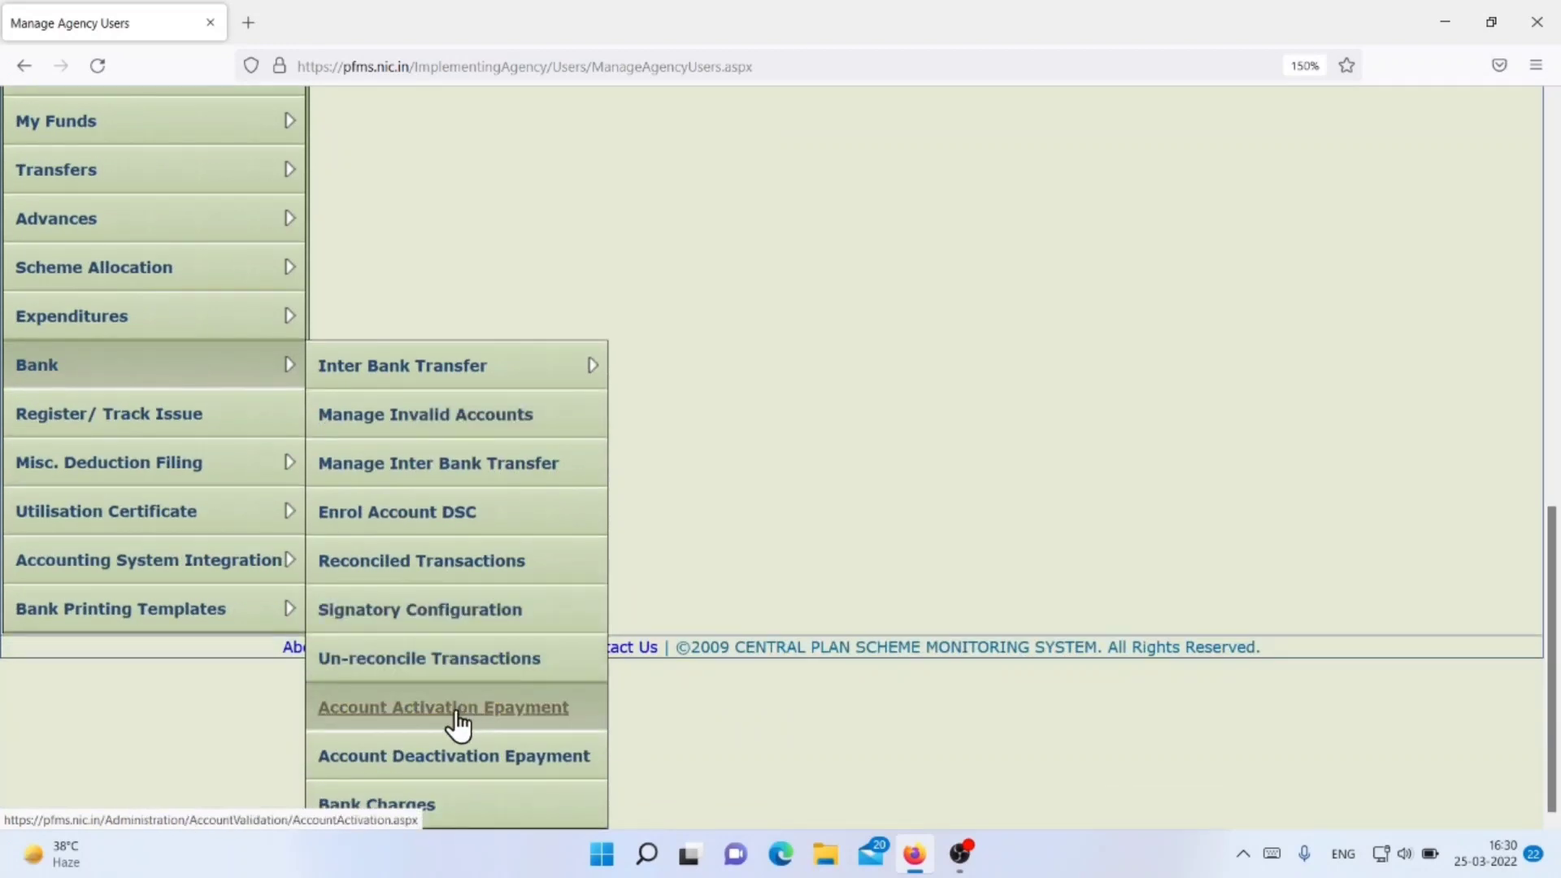